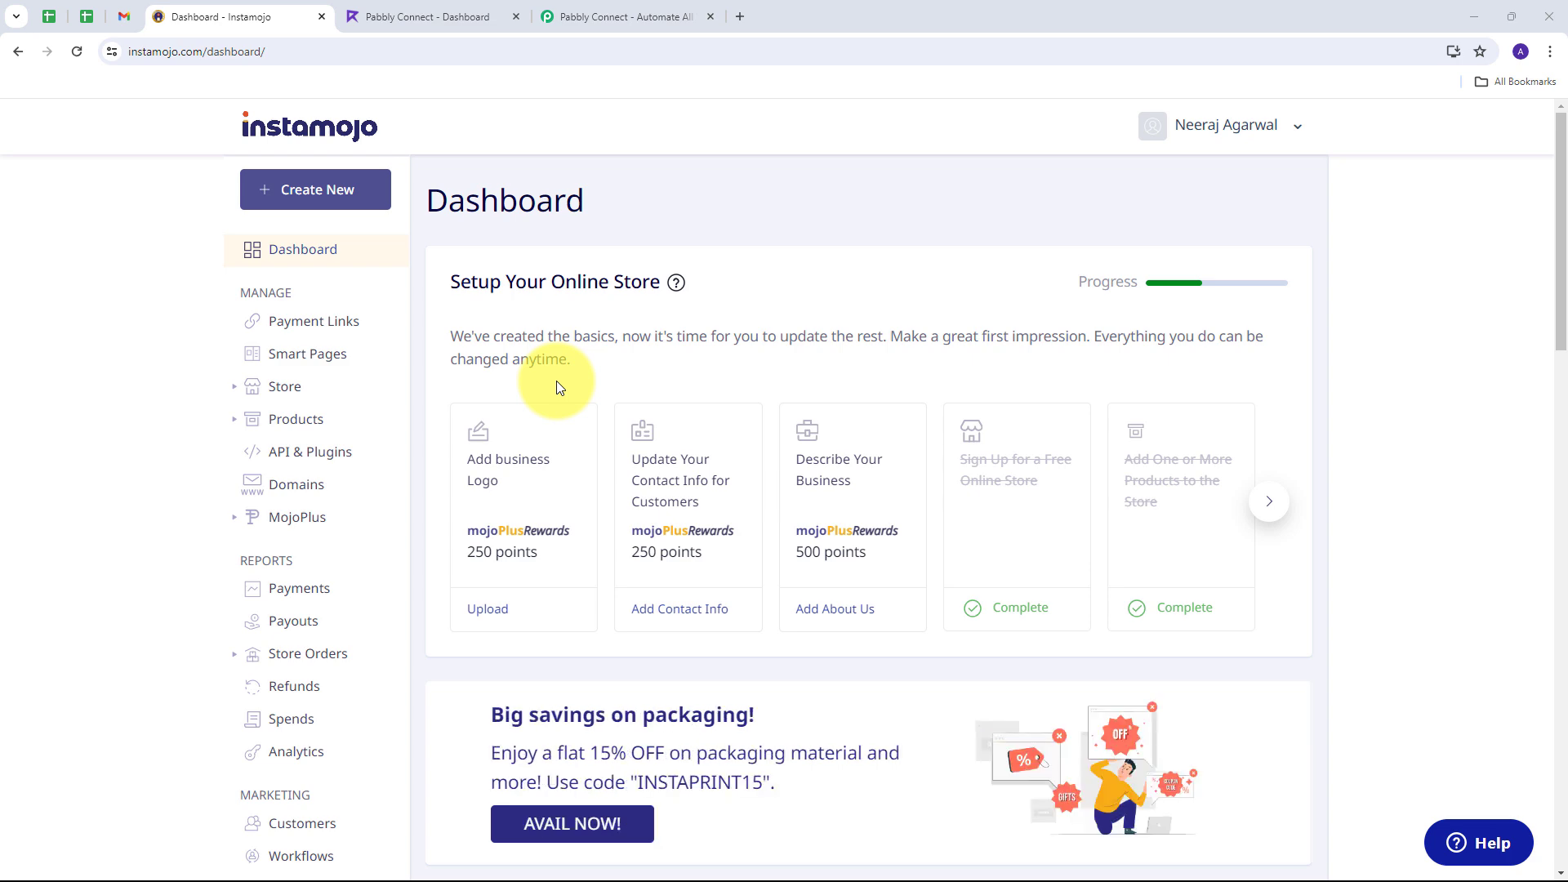
# Step: Open the Pabbly Connect site, dismiss its offer popup, and glance over the Instamojo and Refrens tabs
pyautogui.click(588, 16)
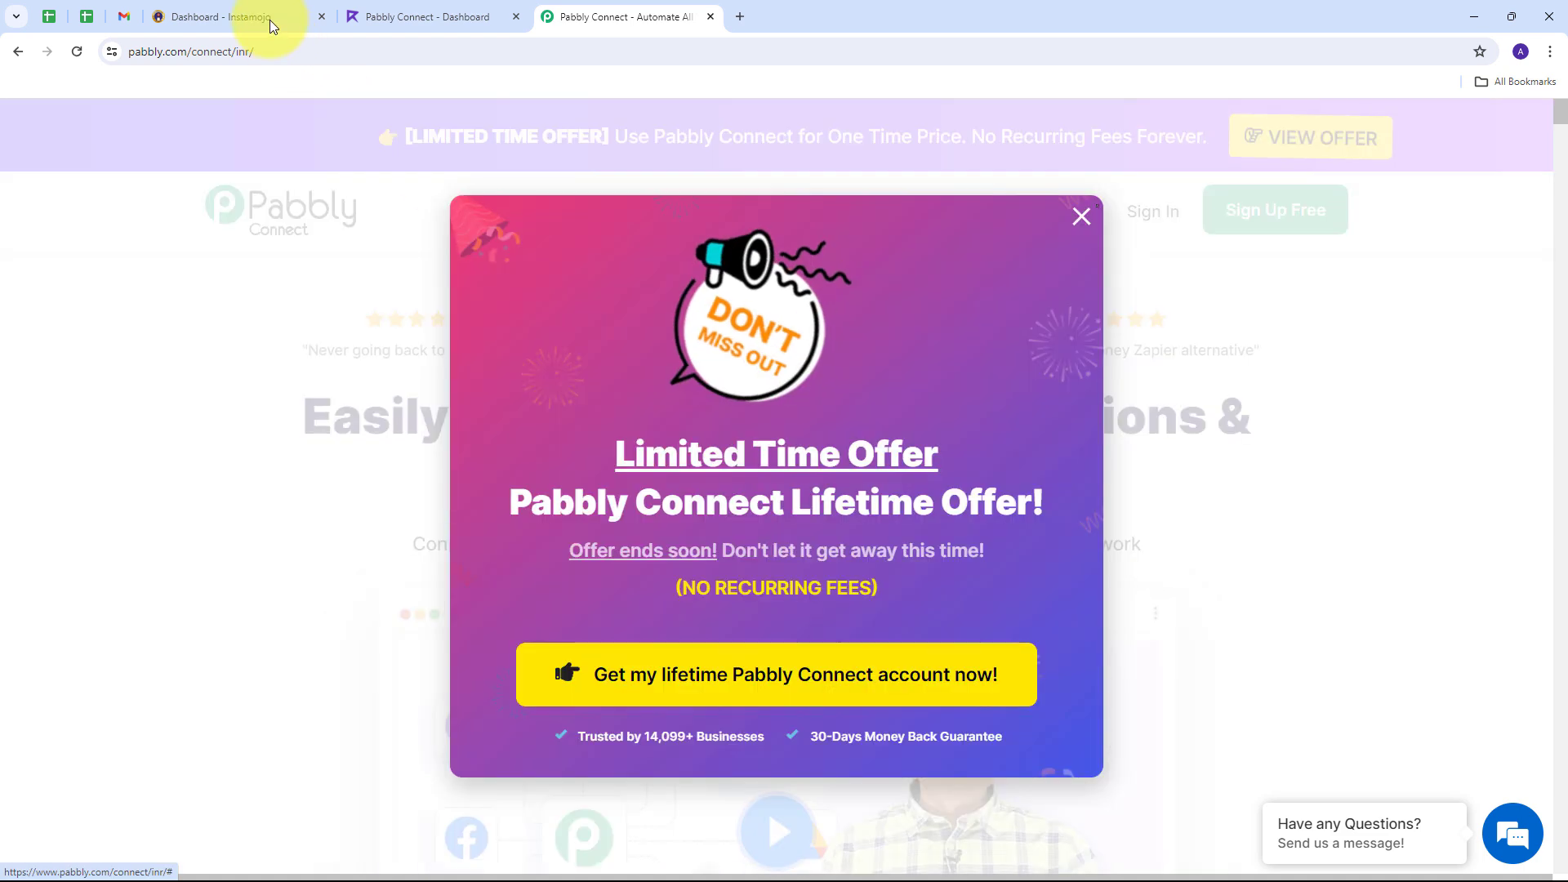
pyautogui.click(406, 204)
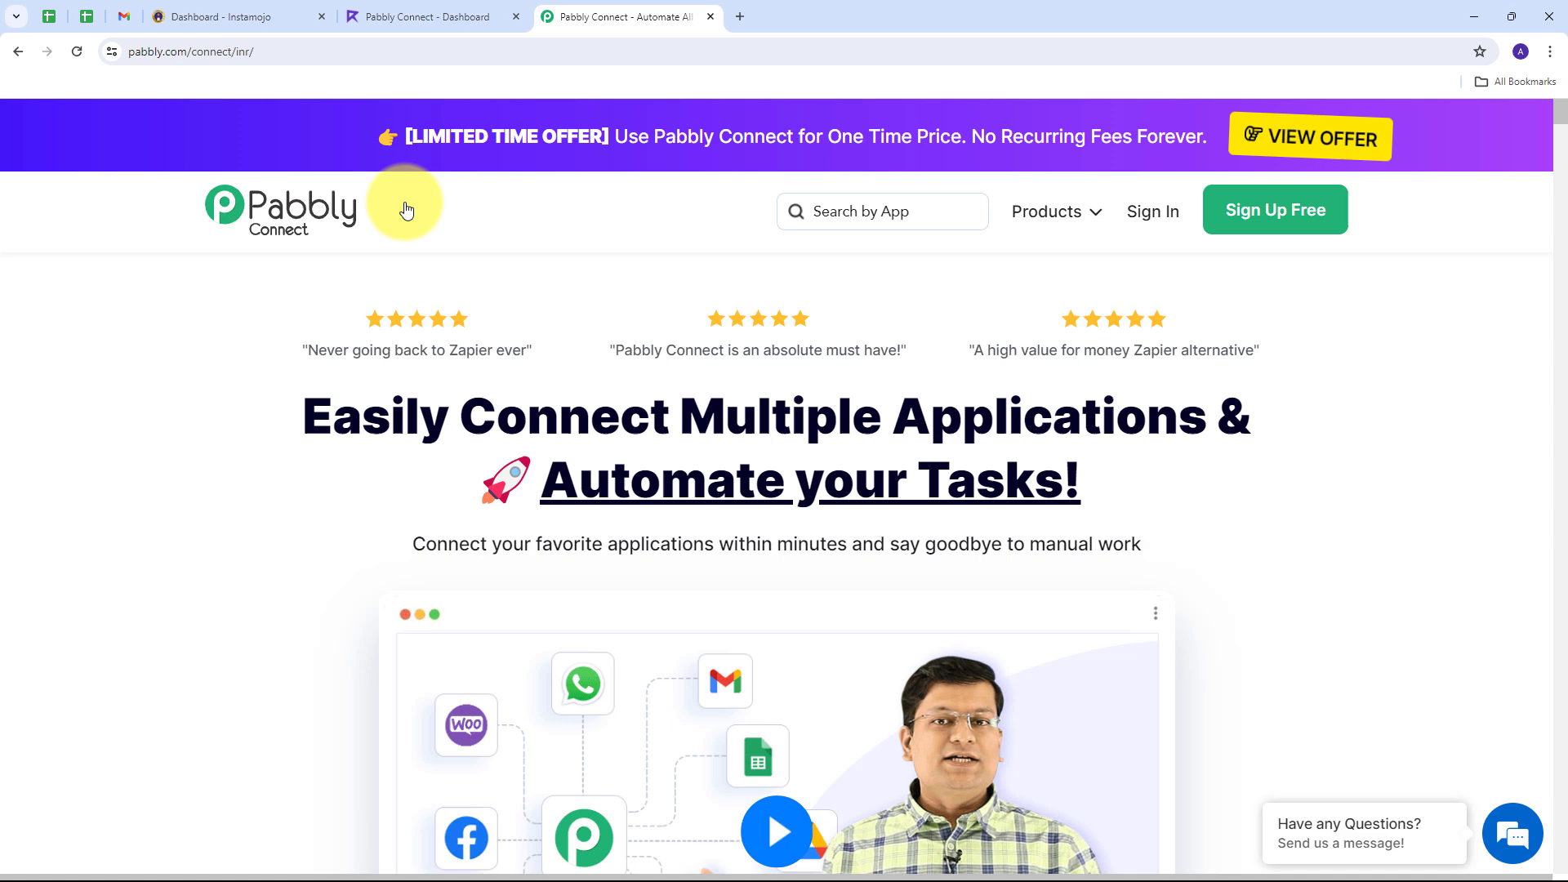
pyautogui.click(249, 8)
pyautogui.click(416, 8)
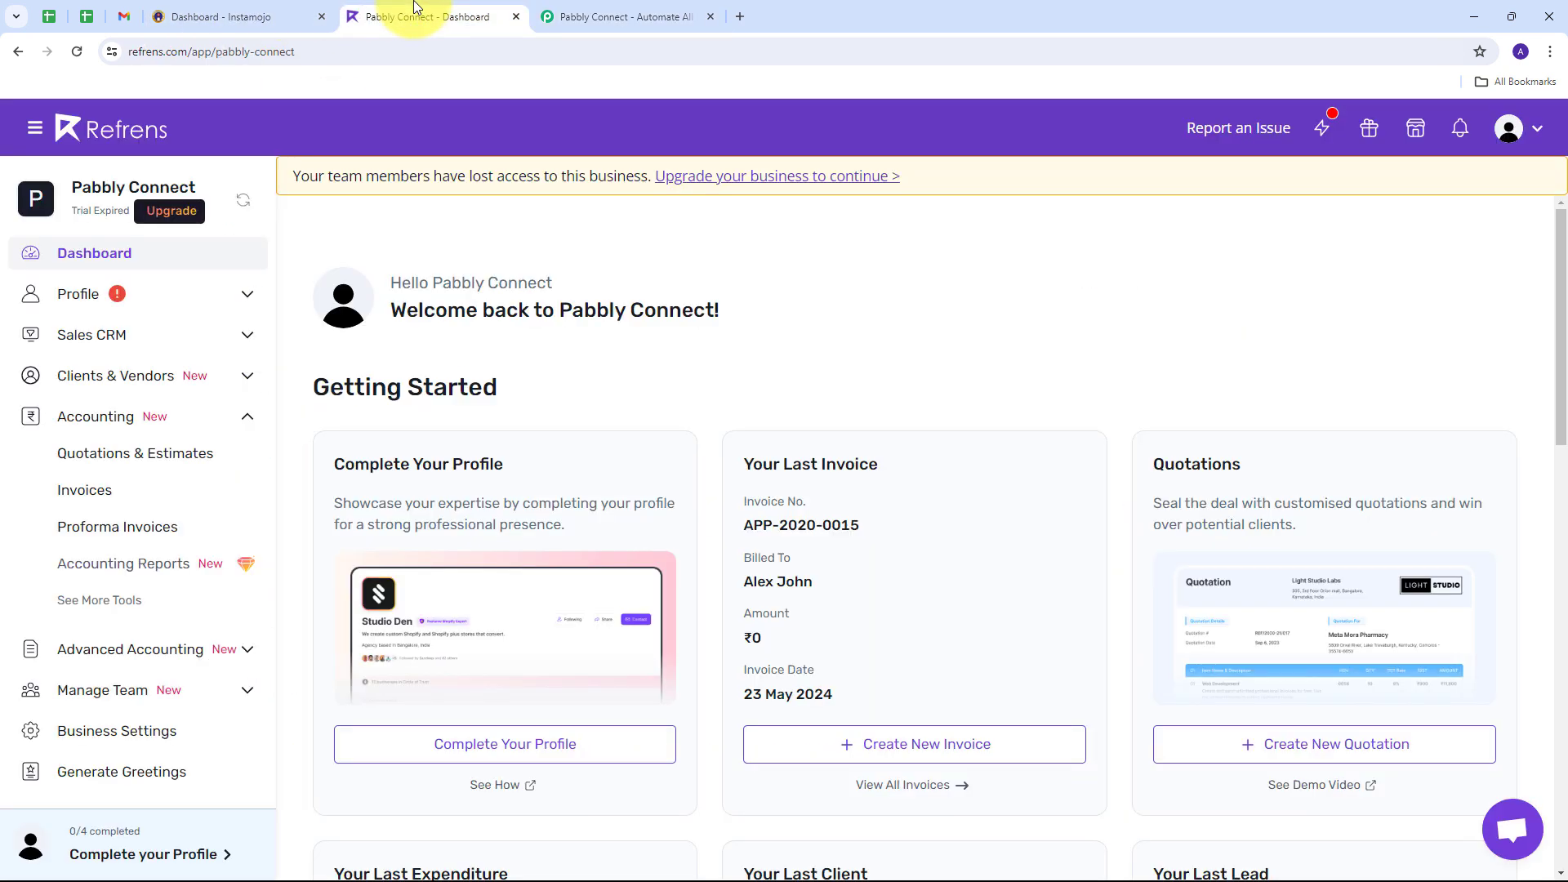
pyautogui.hotkey('ctrl', 'Tab')
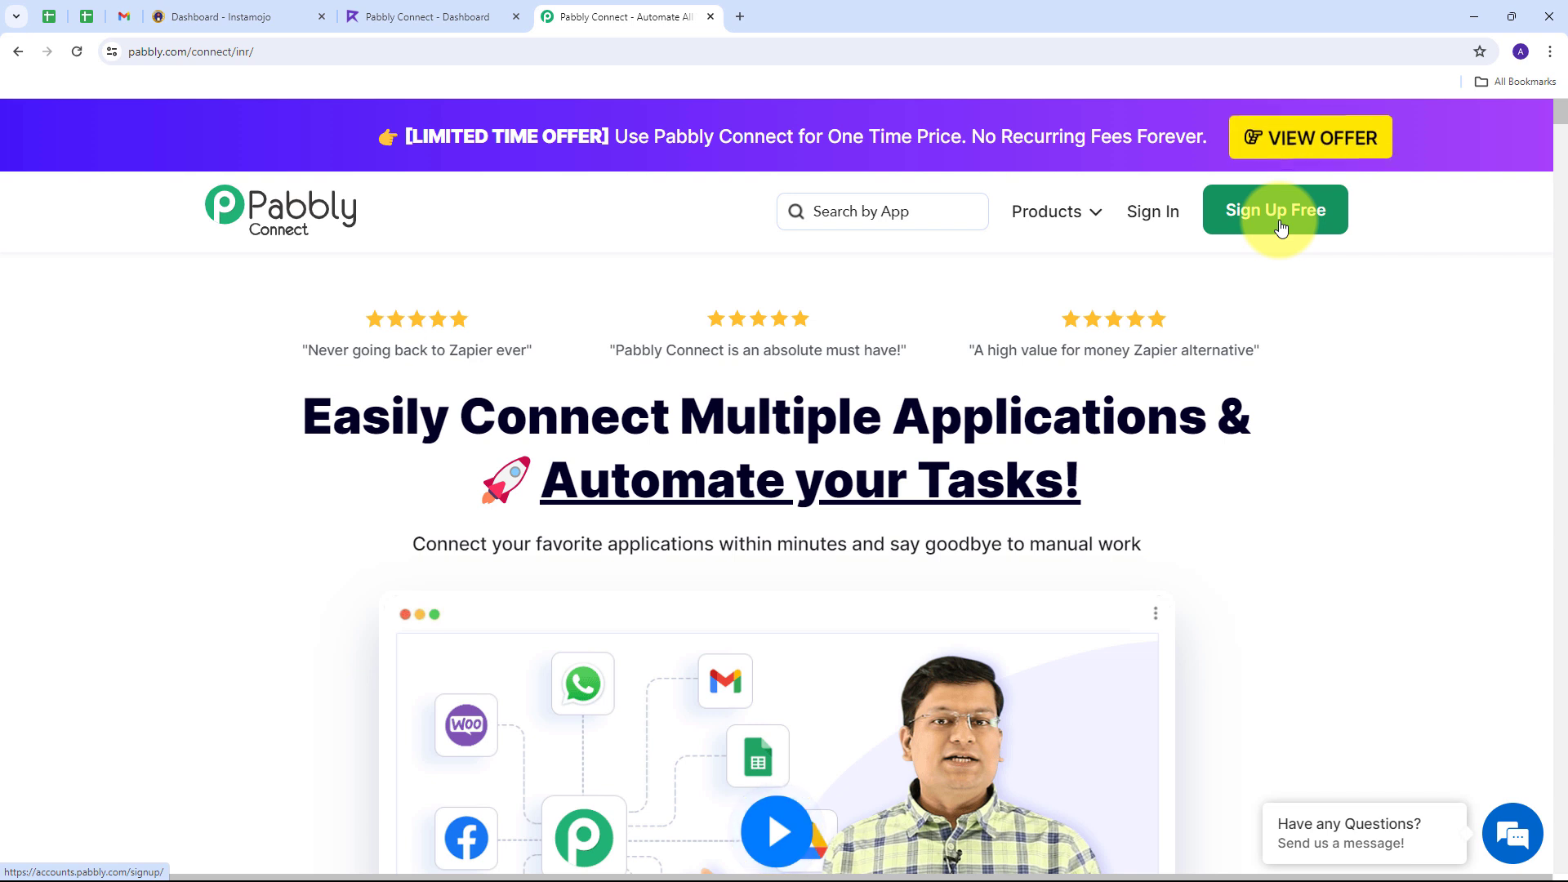
# Step: Sign in to Pabbly and launch Pabbly Connect from the All Pabbly Apps page
pyautogui.click(1178, 223)
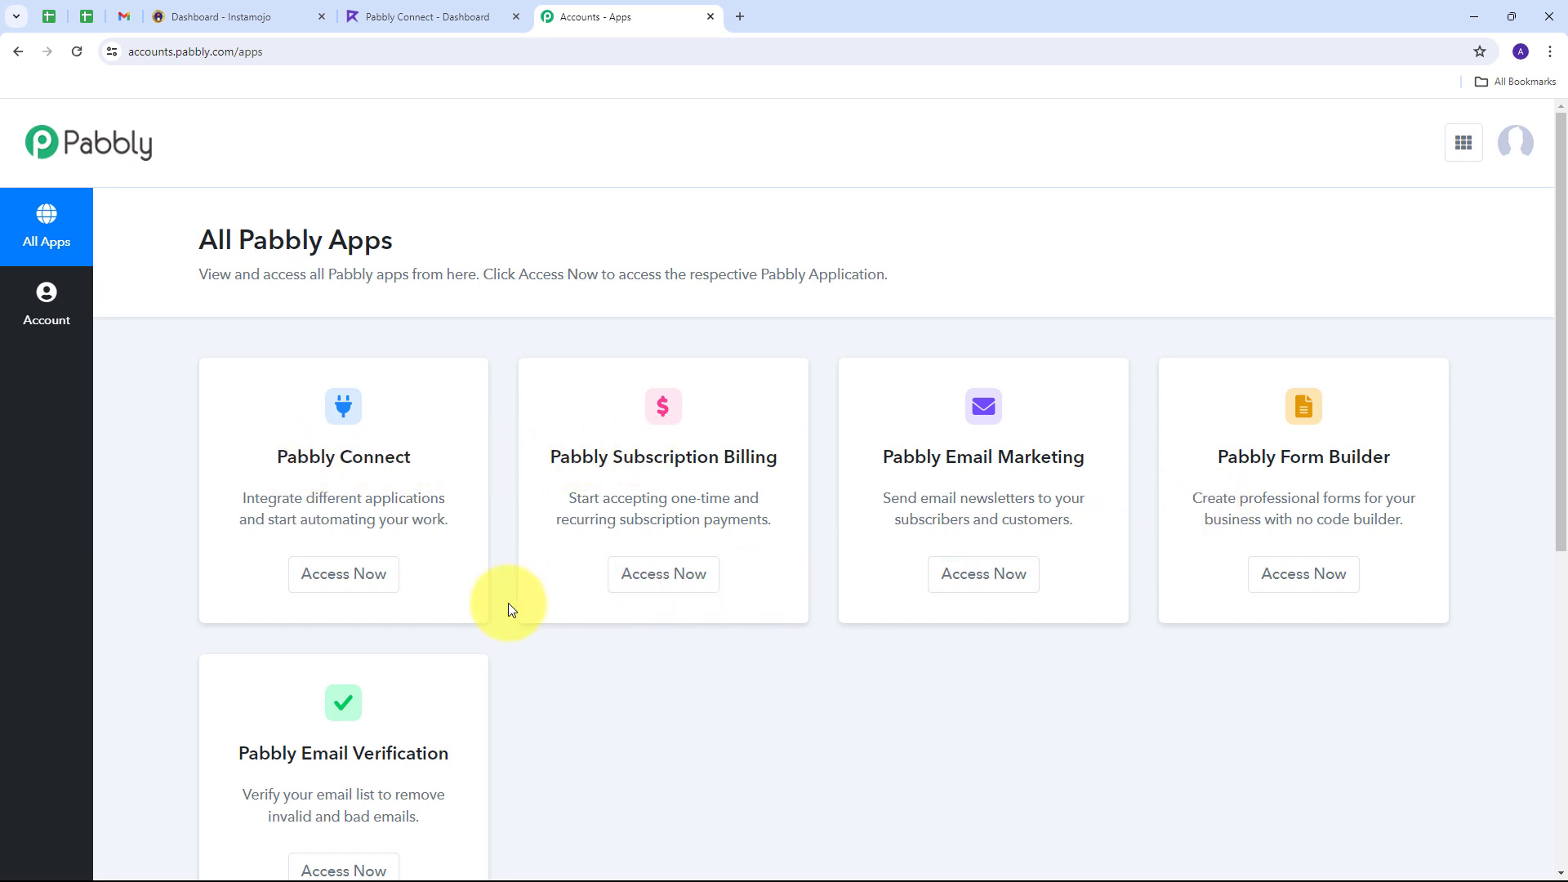
pyautogui.scroll(-1, 492, 609)
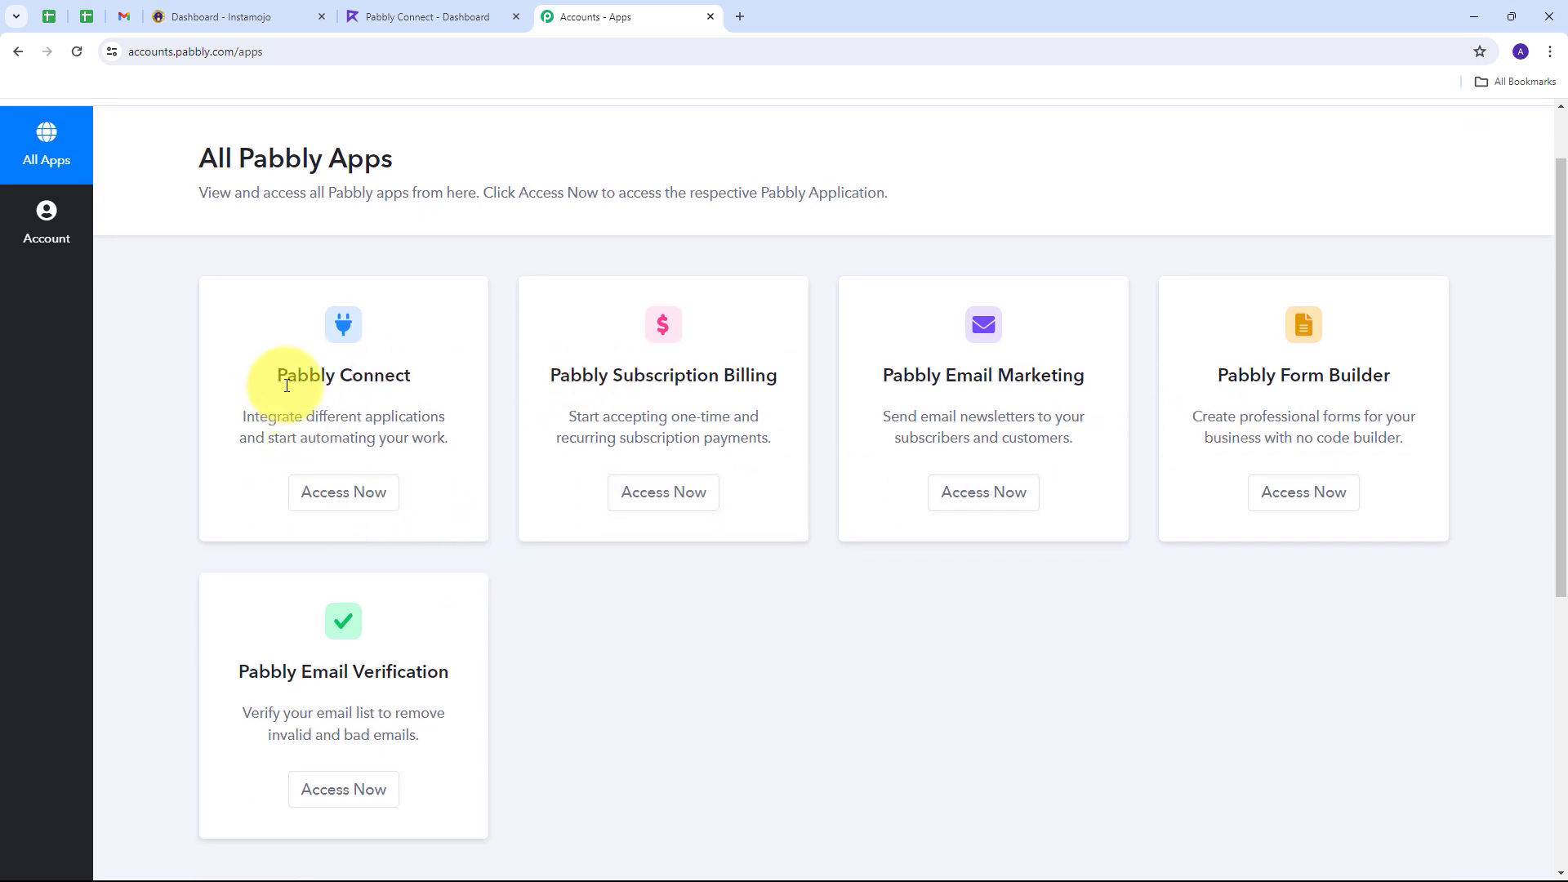
pyautogui.click(343, 494)
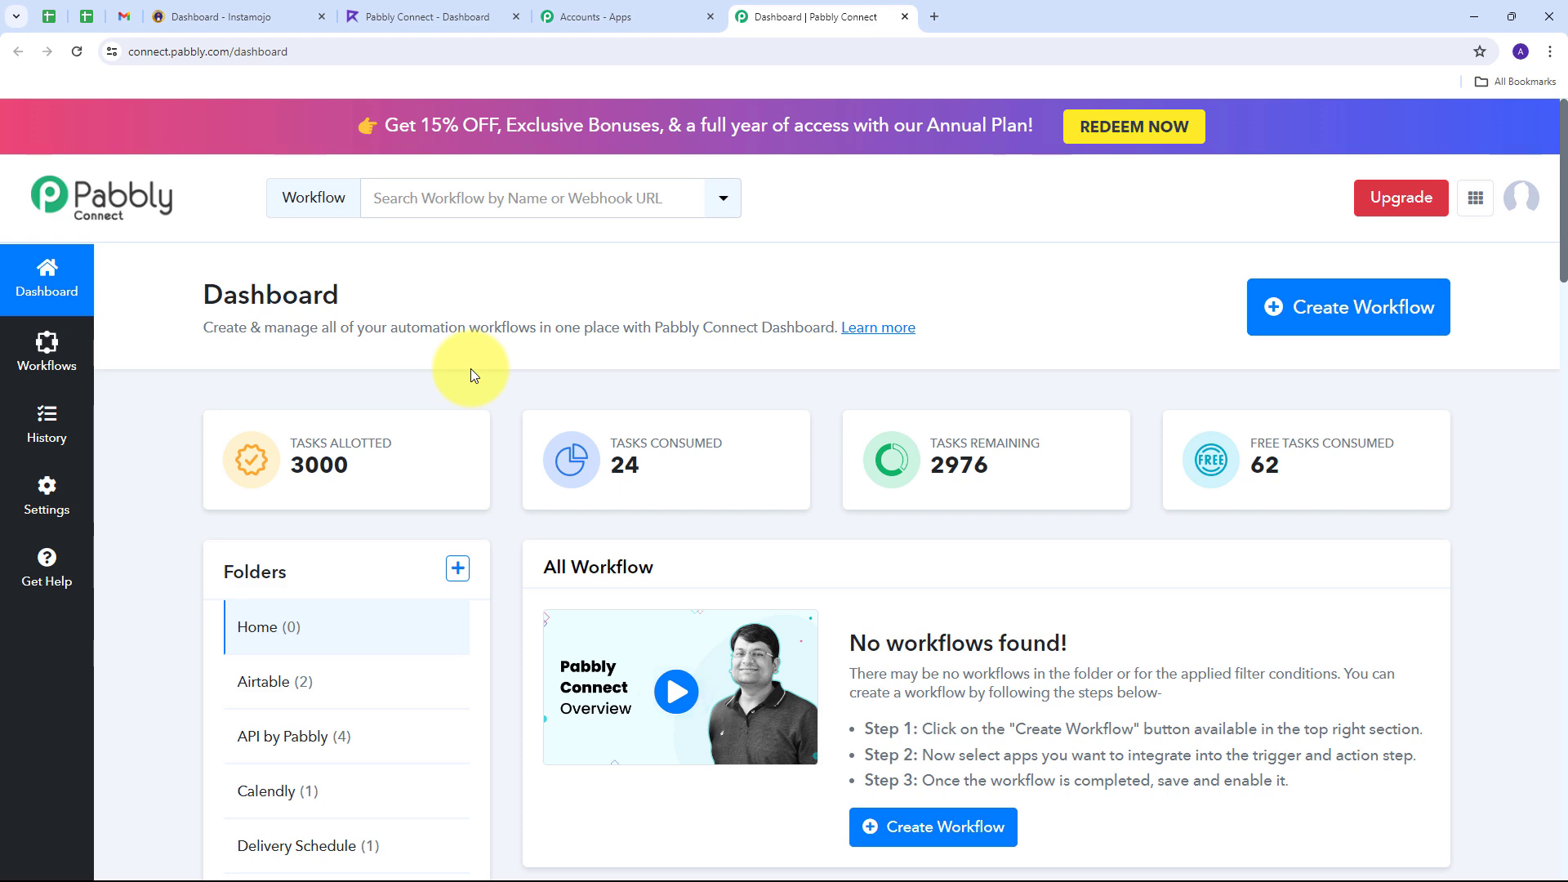
# Step: Create the workflow 'Generate and Send GST Invoice on Successful Instamojo Payment' in the Home folder
pyautogui.click(1322, 331)
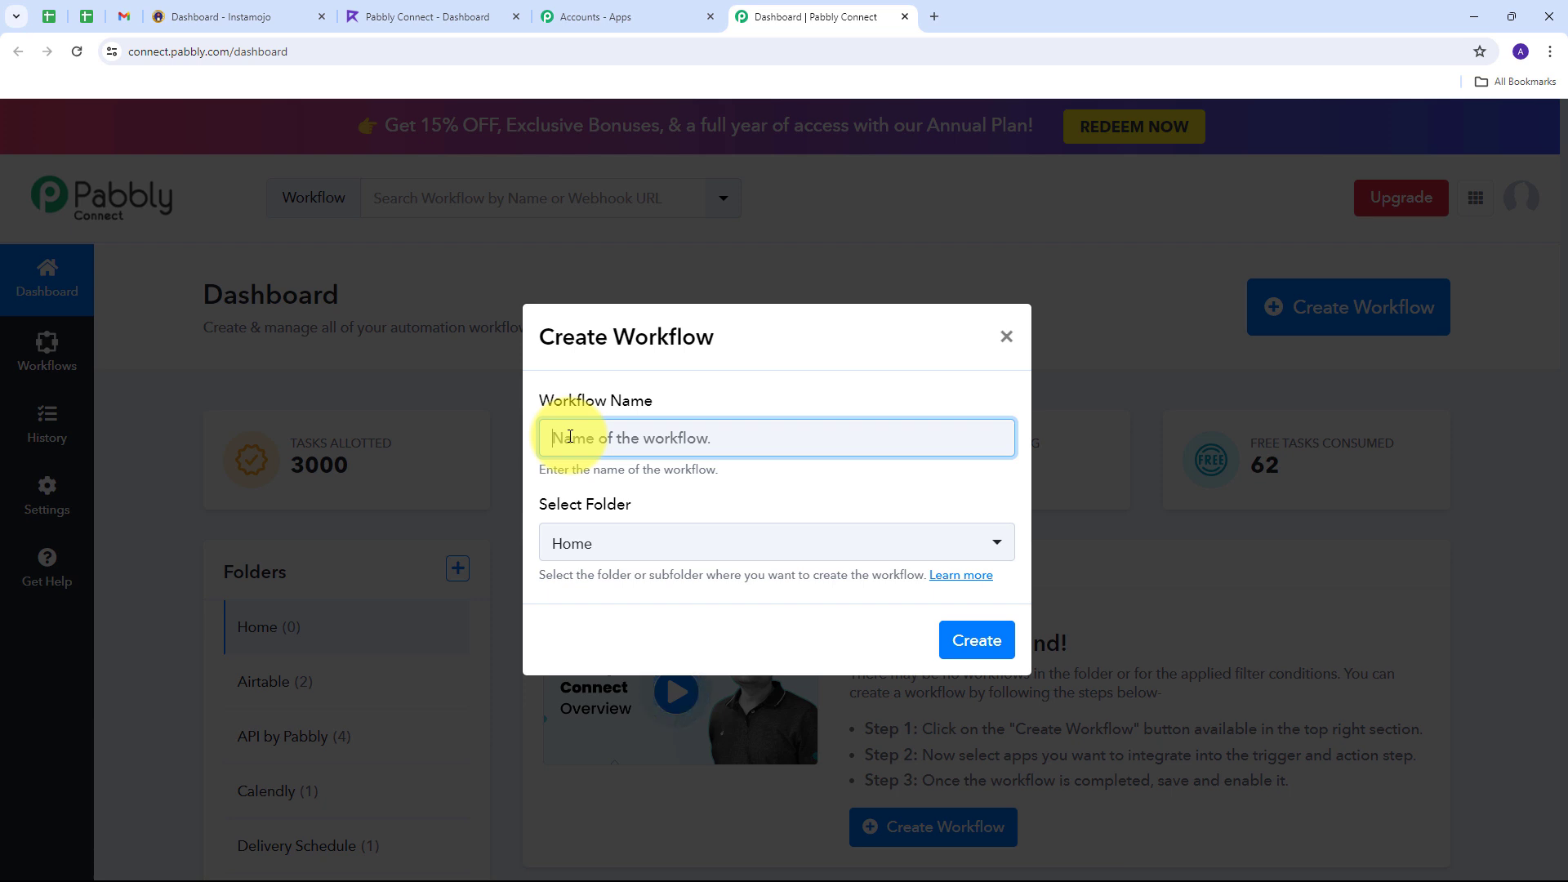
pyautogui.hotkey('ctrl', 'v')
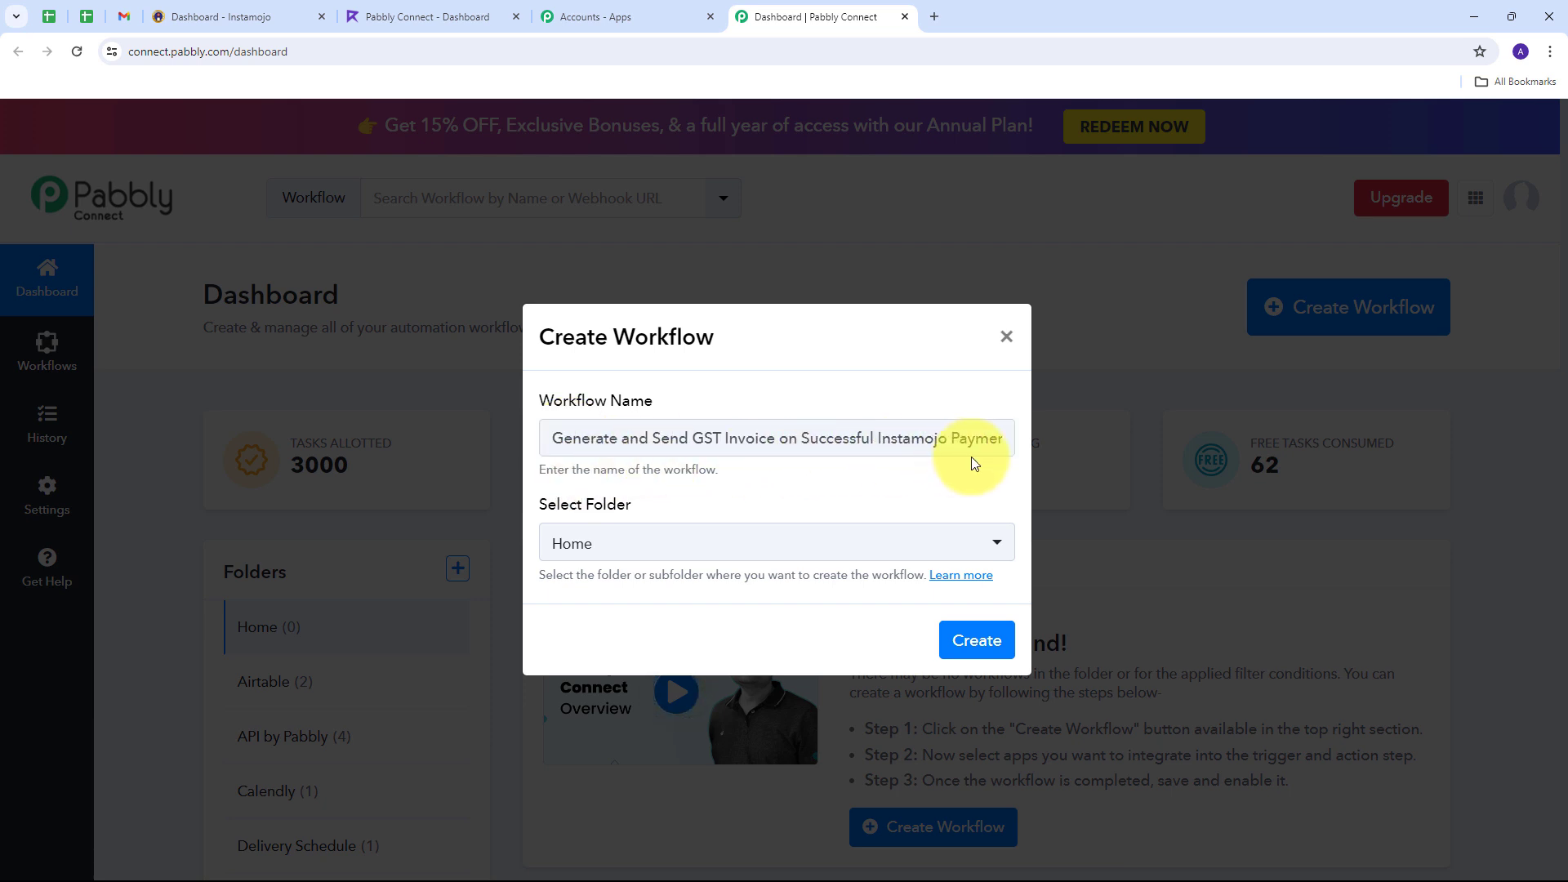
pyautogui.click(735, 545)
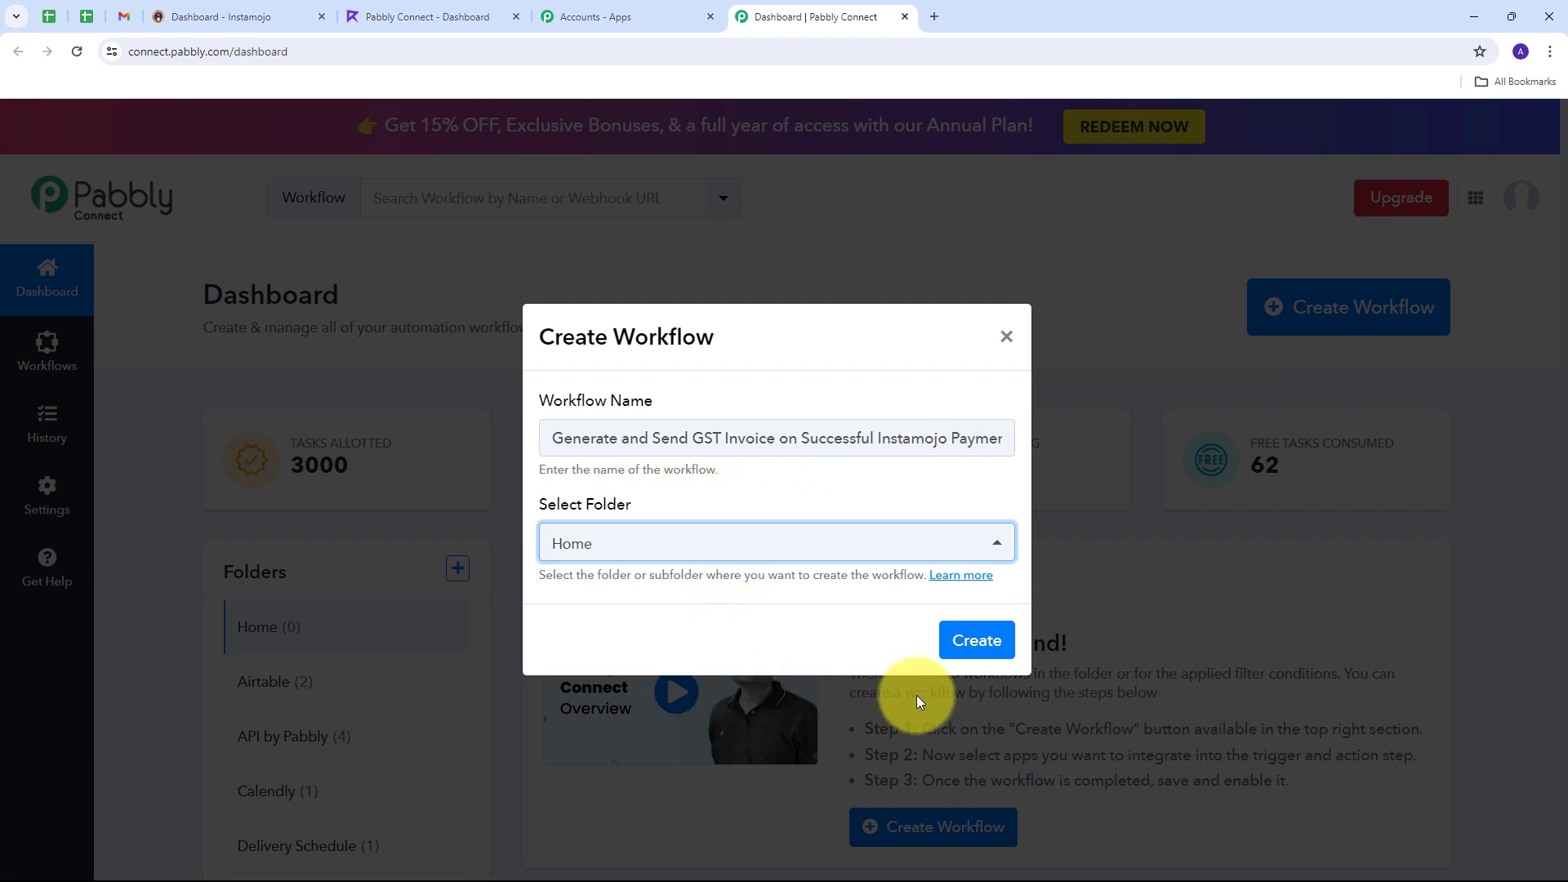
pyautogui.click(972, 641)
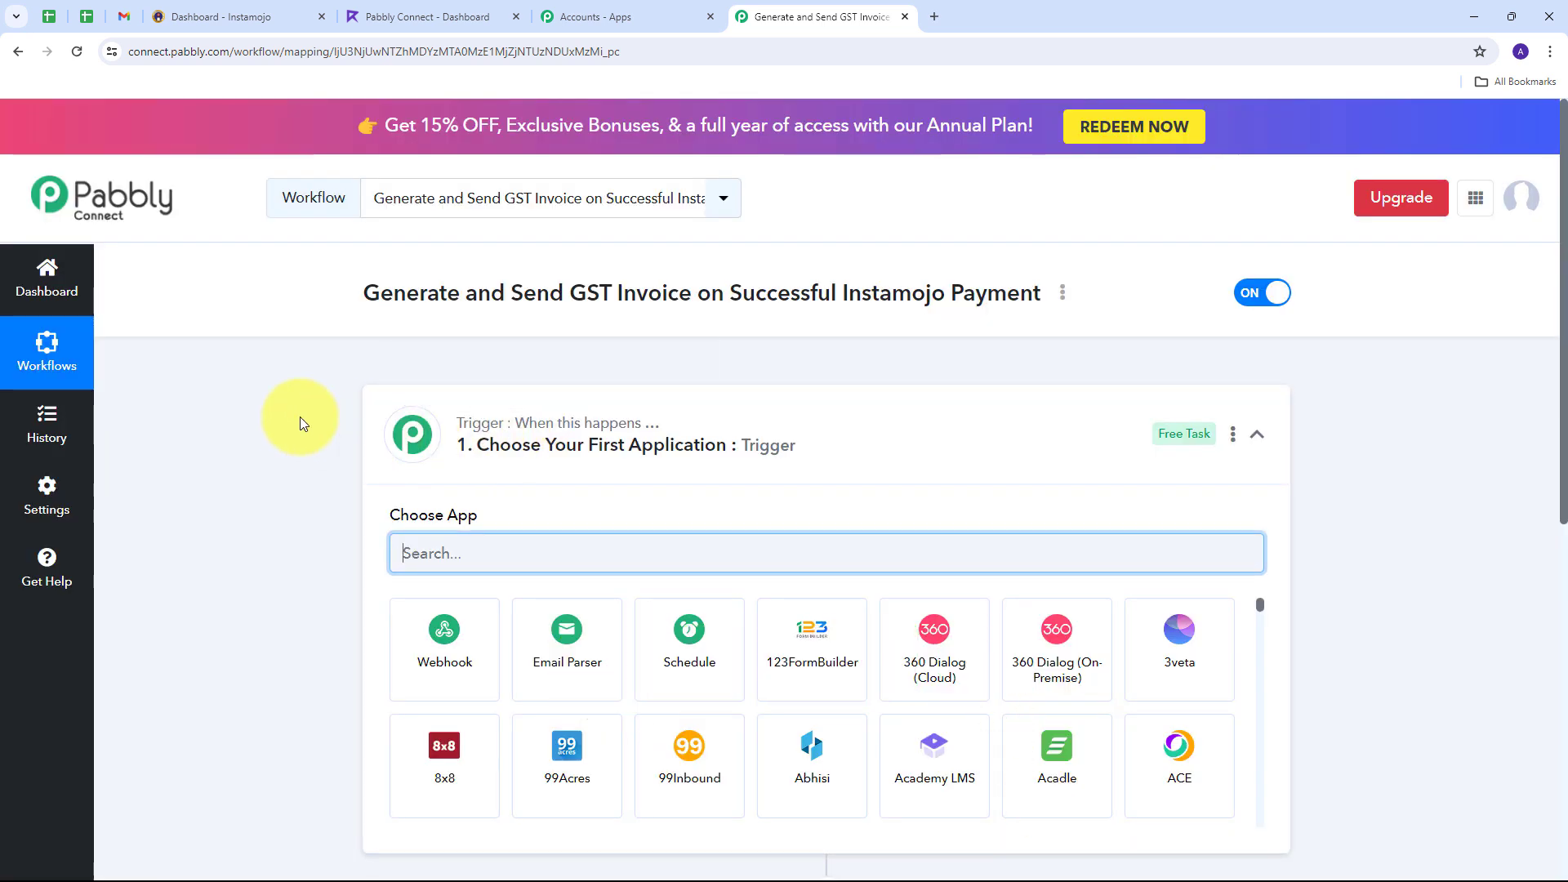
# Step: Set the trigger app to Instamojo V1 with the New Sale trigger event
pyautogui.scroll(-3, 301, 422)
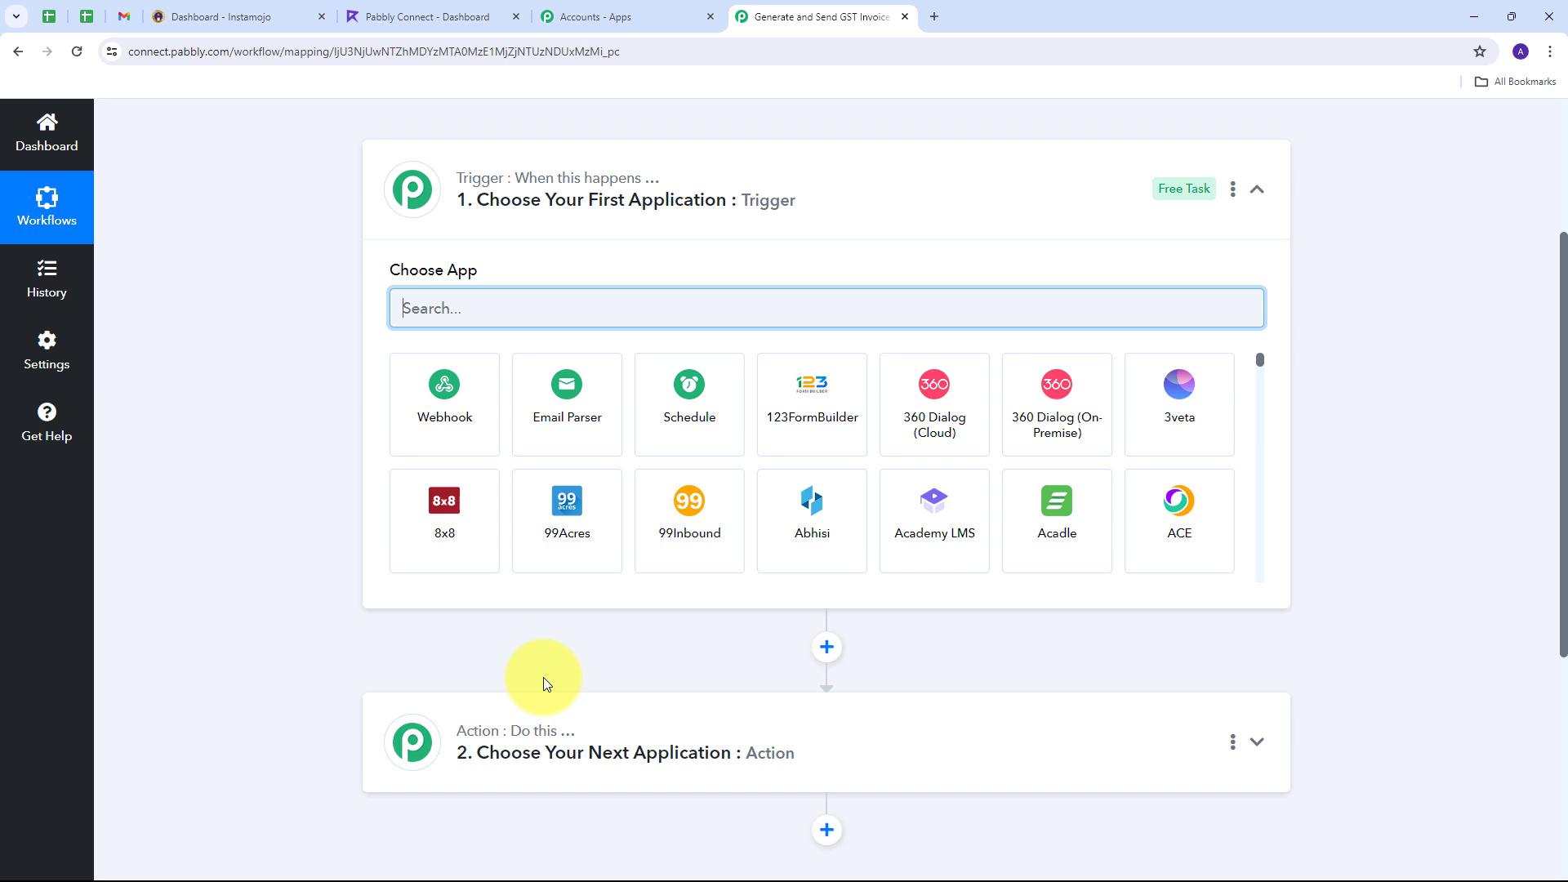
pyautogui.moveTo(495, 190)
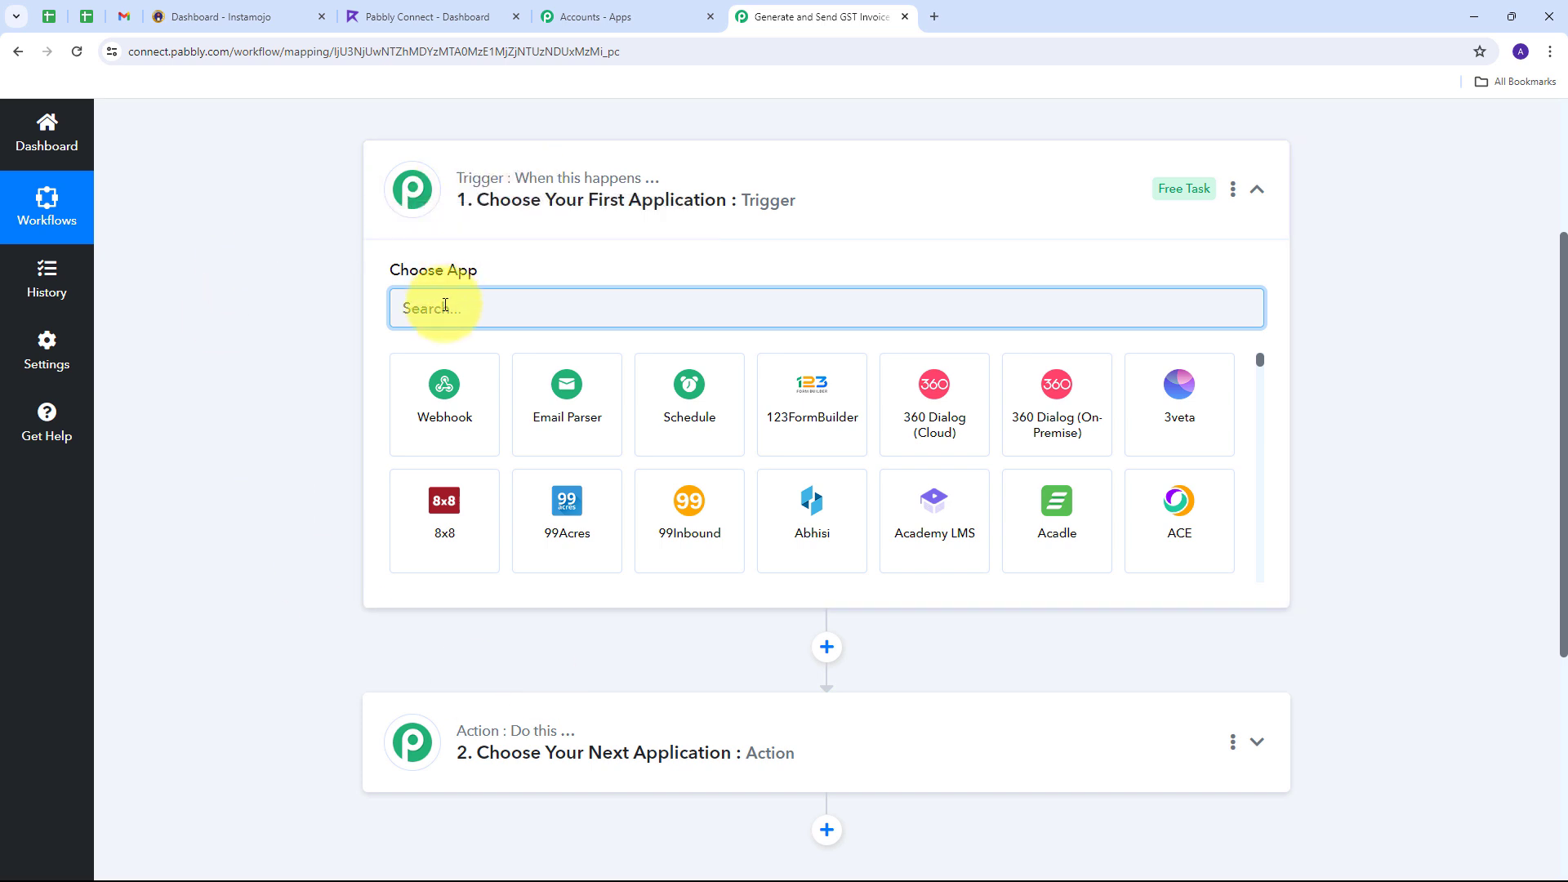
pyautogui.write('instamojo')
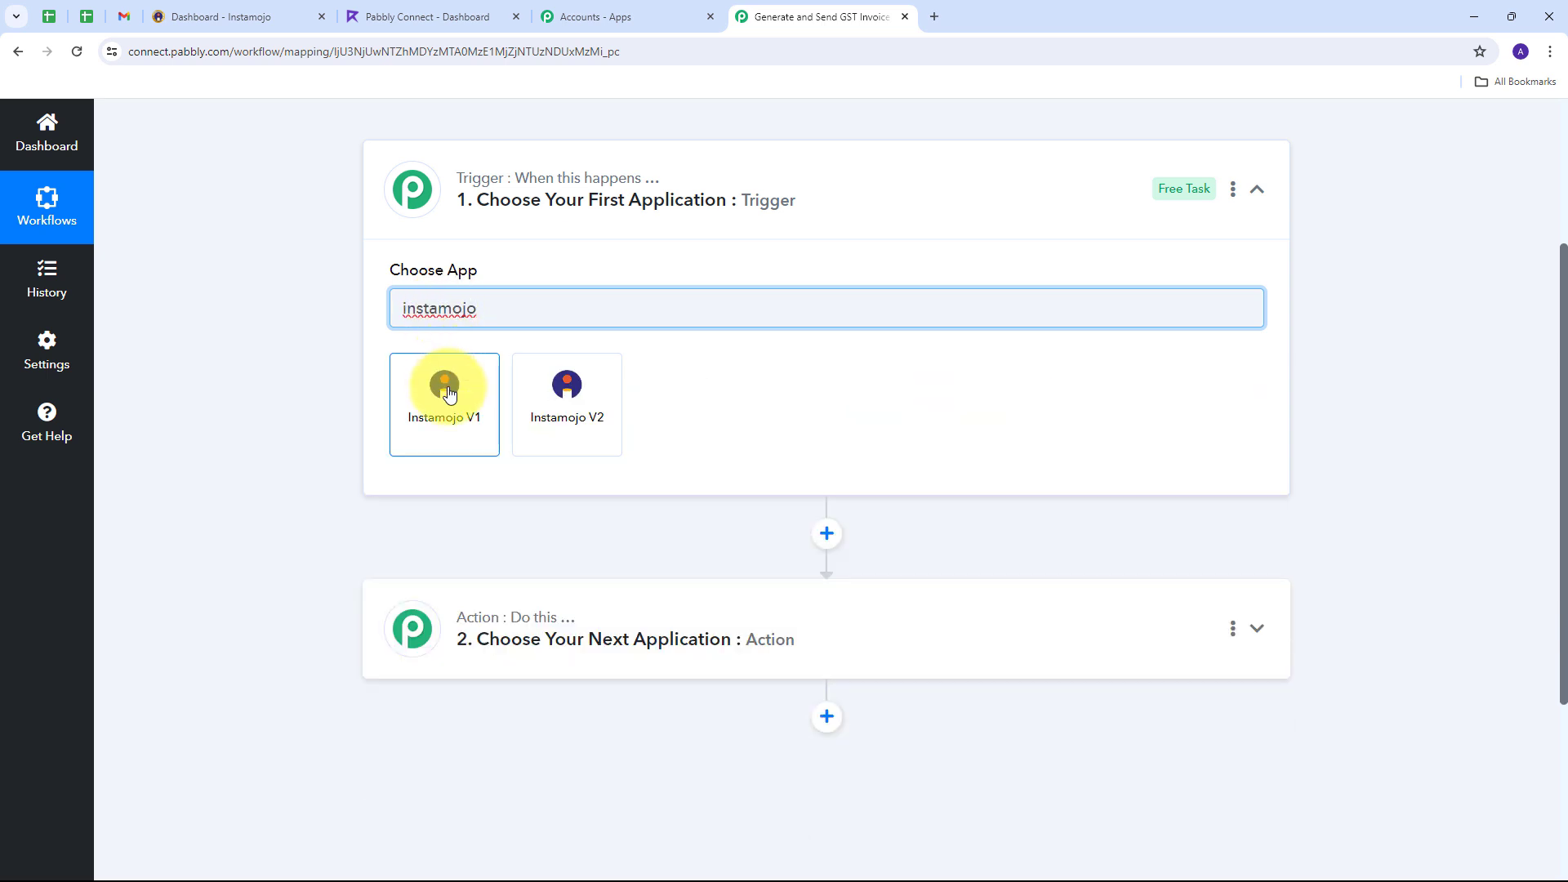
pyautogui.click(447, 392)
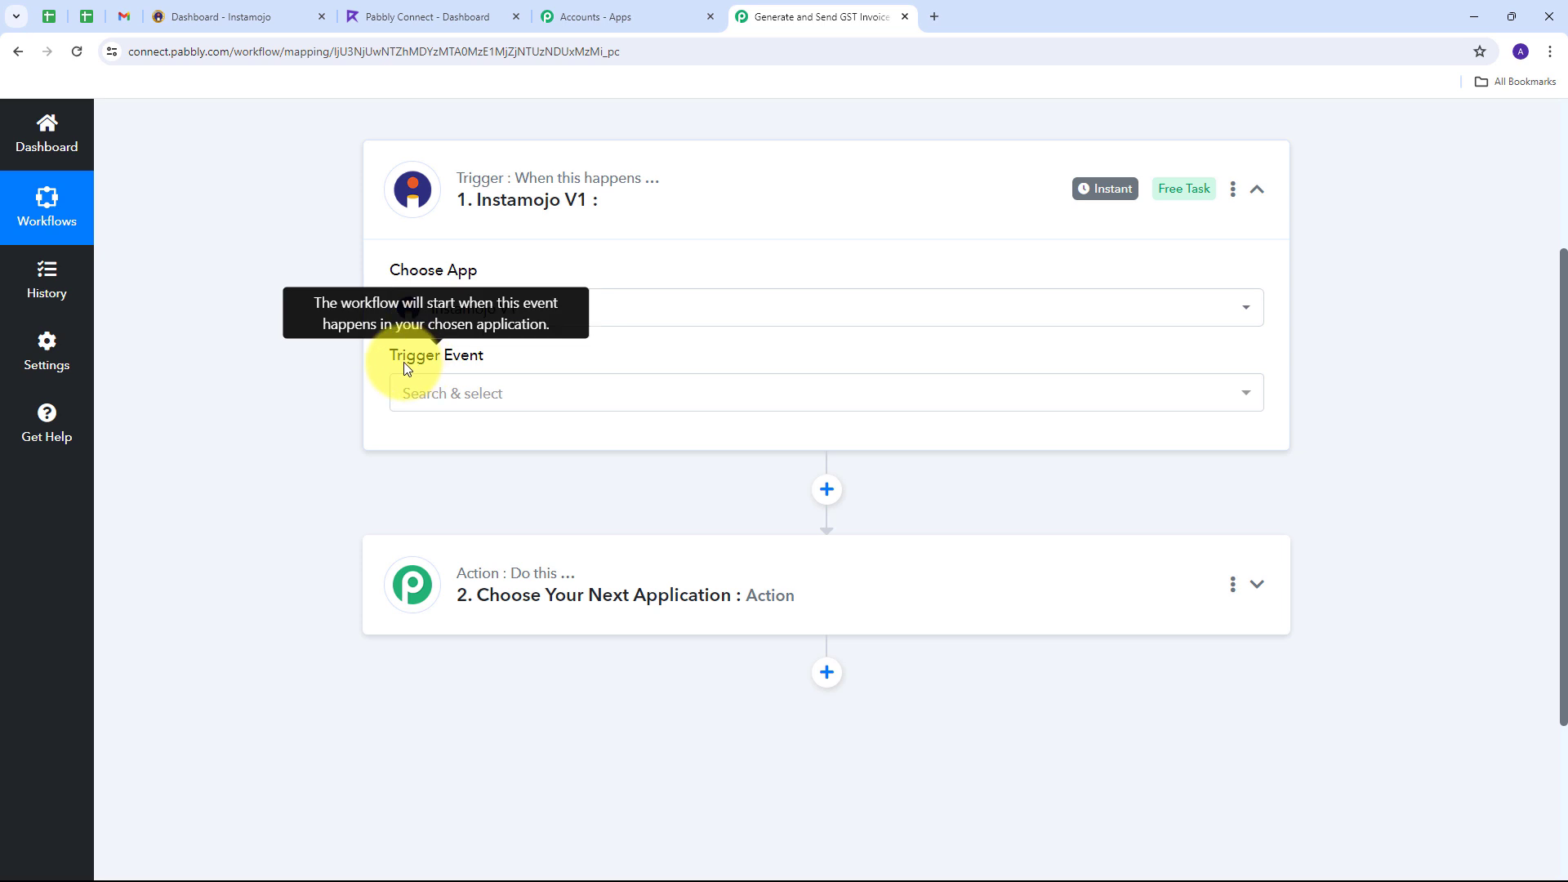
pyautogui.click(782, 398)
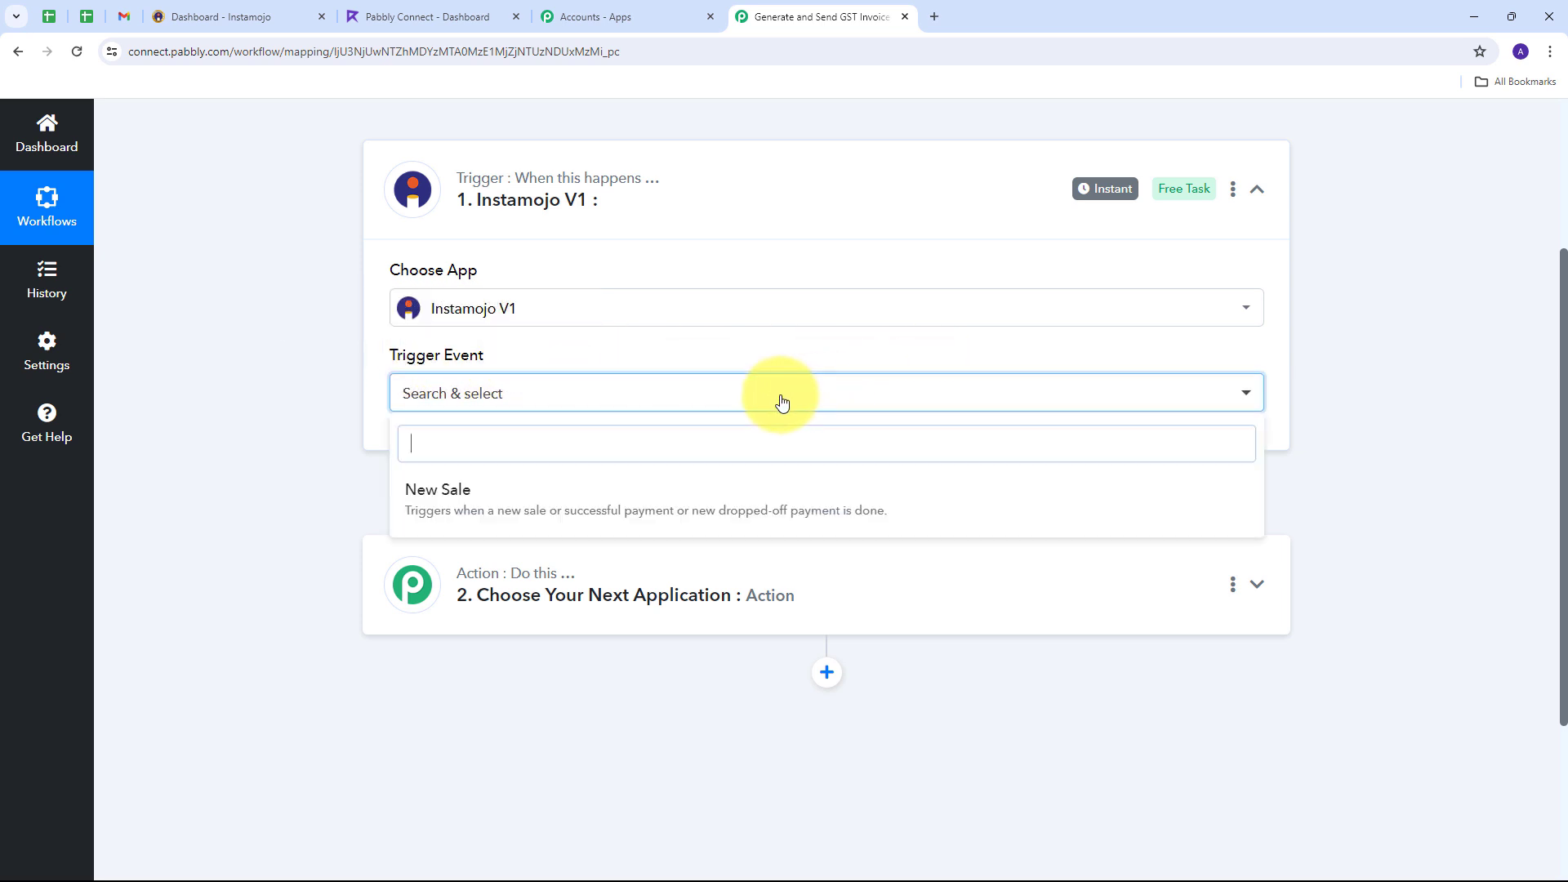
pyautogui.click(454, 499)
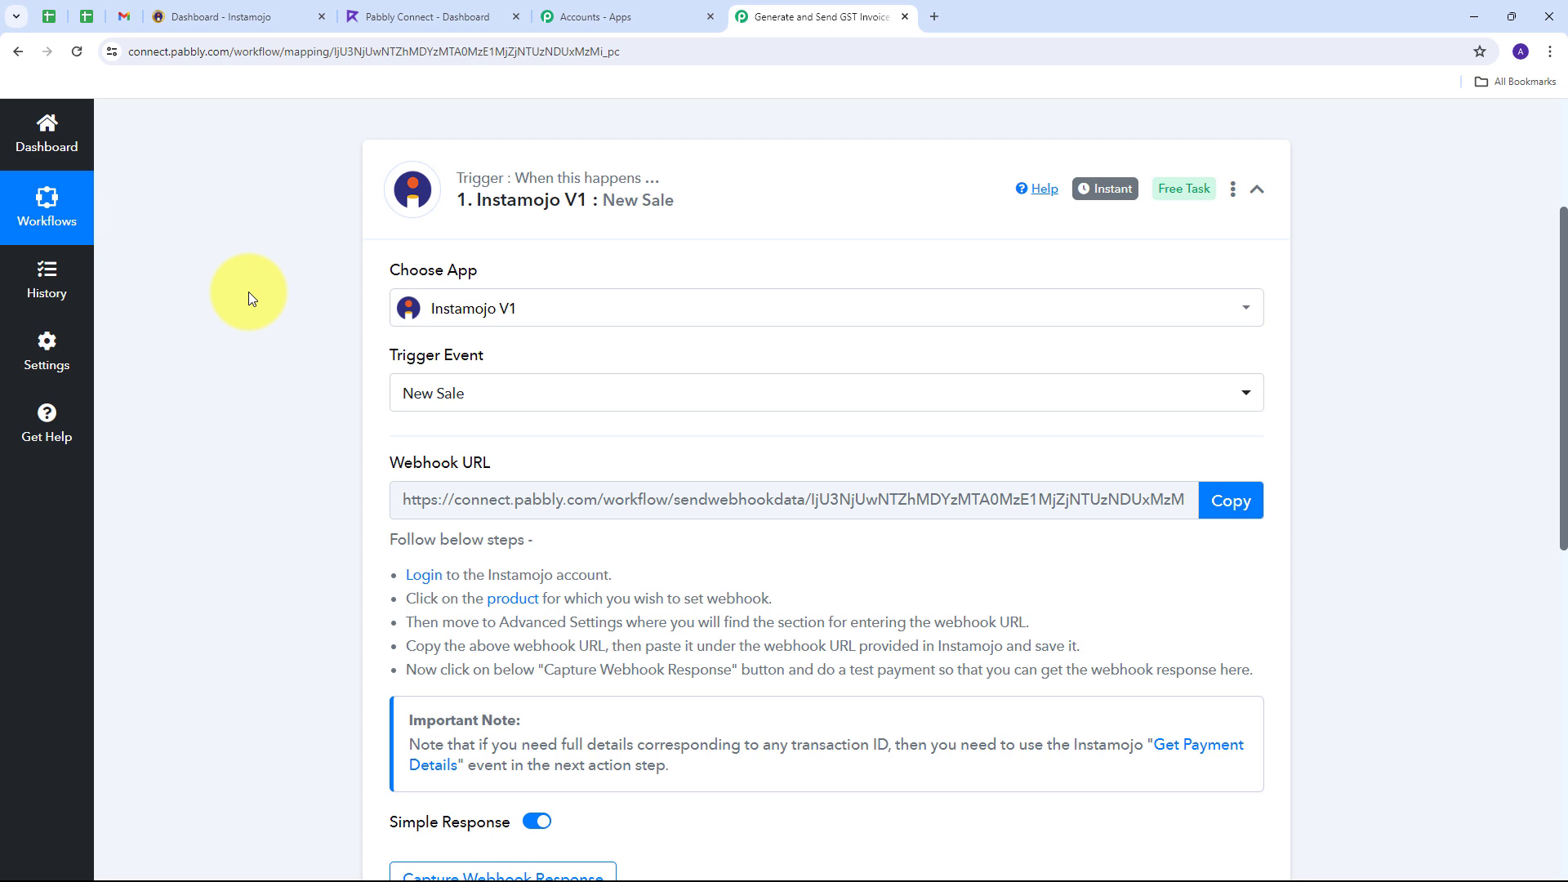
# Step: Highlight the webhook setup instructions and copy the Instamojo trigger's webhook URL
pyautogui.tripleClick(408, 463)
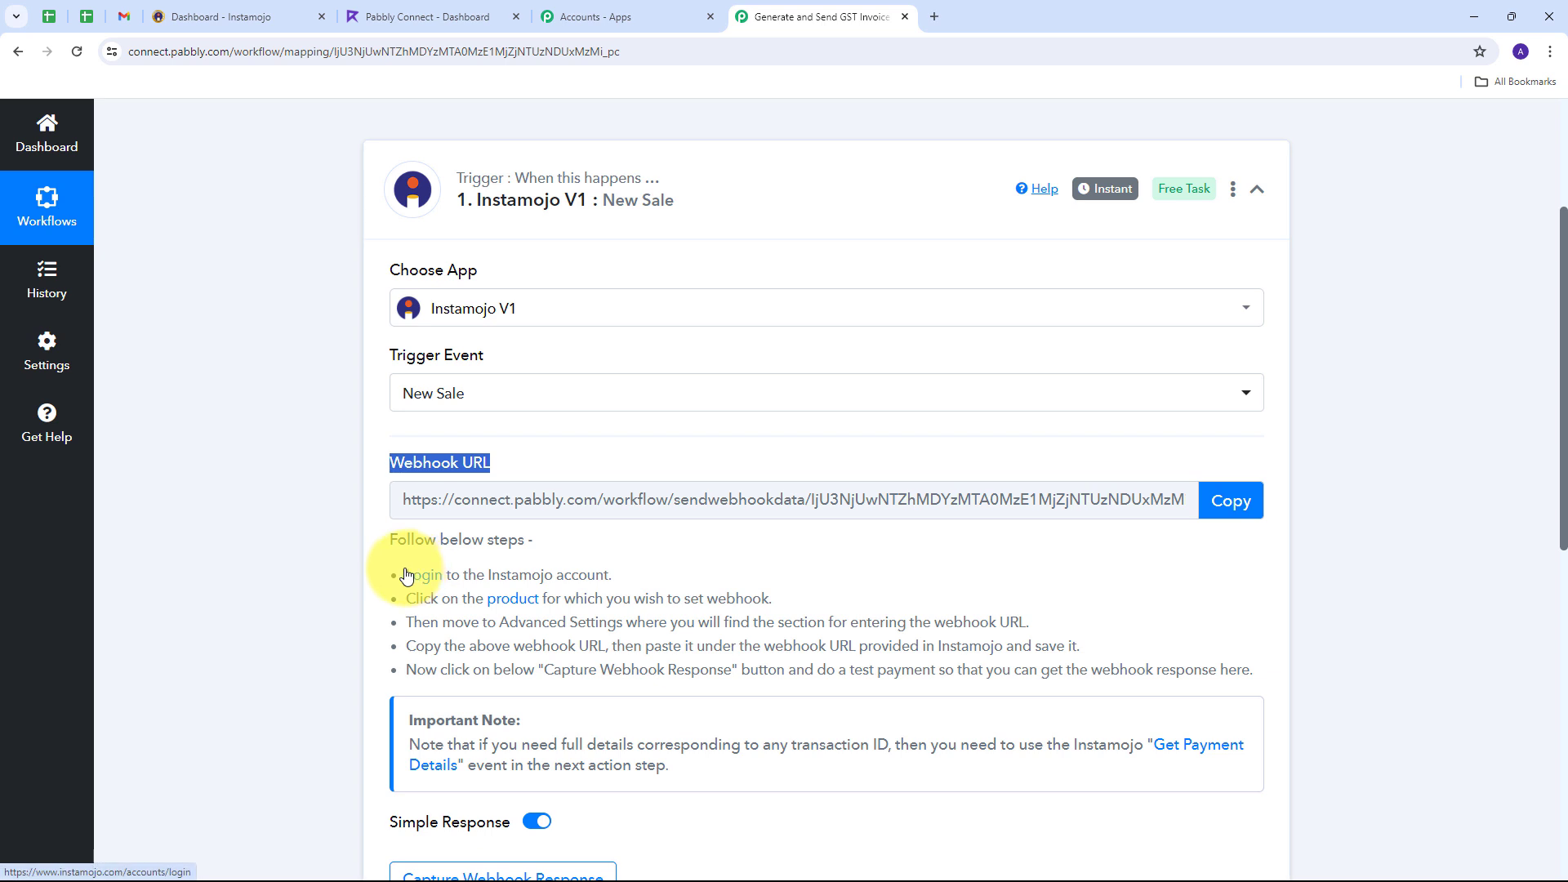
pyautogui.moveTo(401, 574); pyautogui.dragTo(1122, 706)
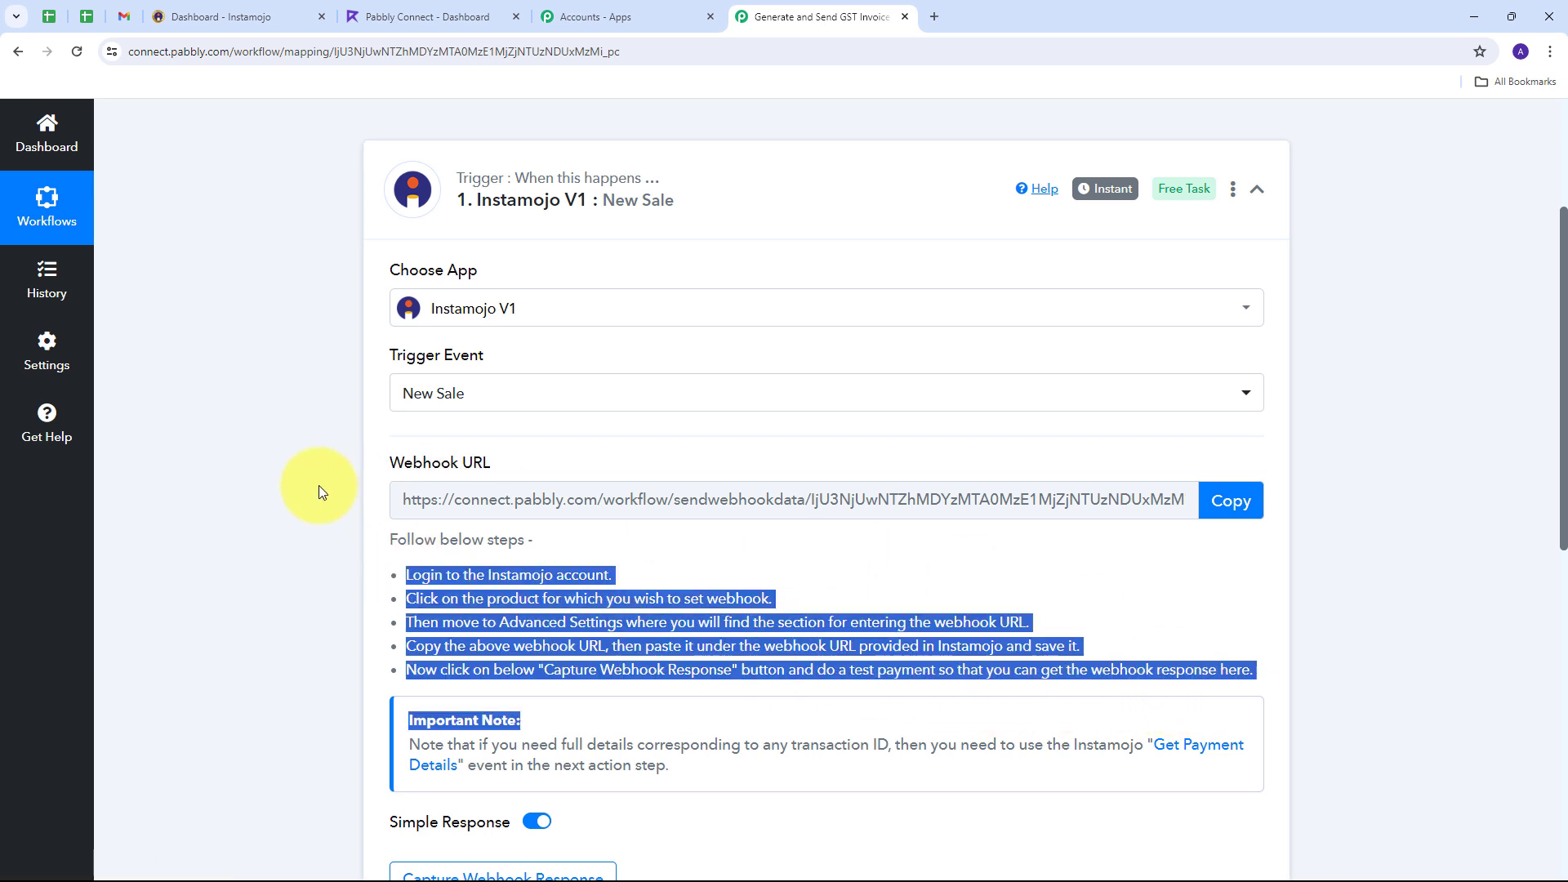
pyautogui.click(1227, 501)
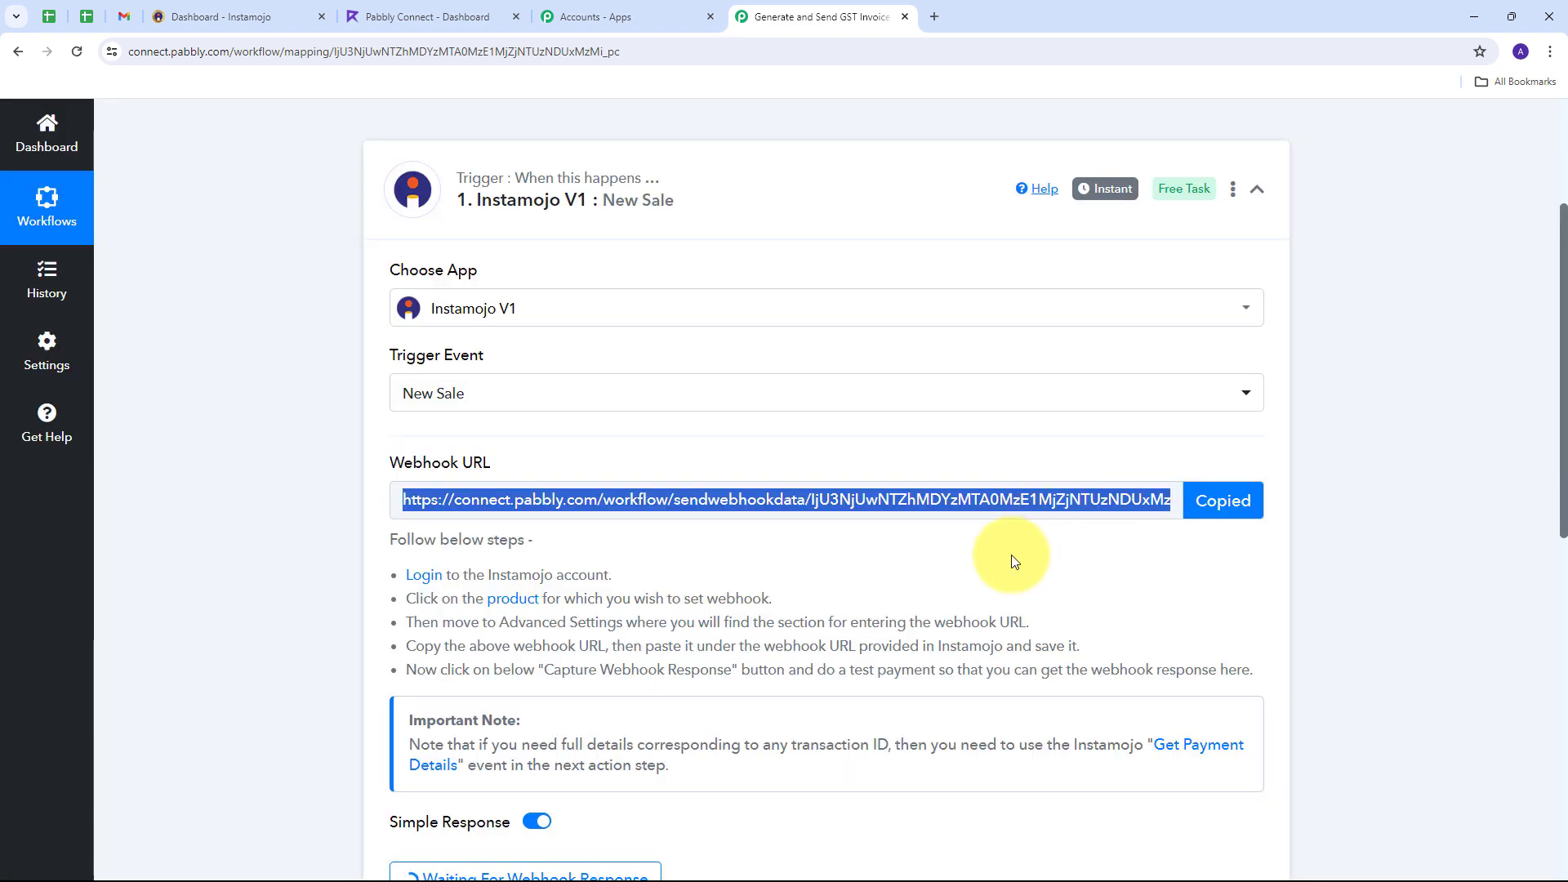
# Step: In Instamojo, open the PHP For Programming page from Smart Pages
pyautogui.click(181, 25)
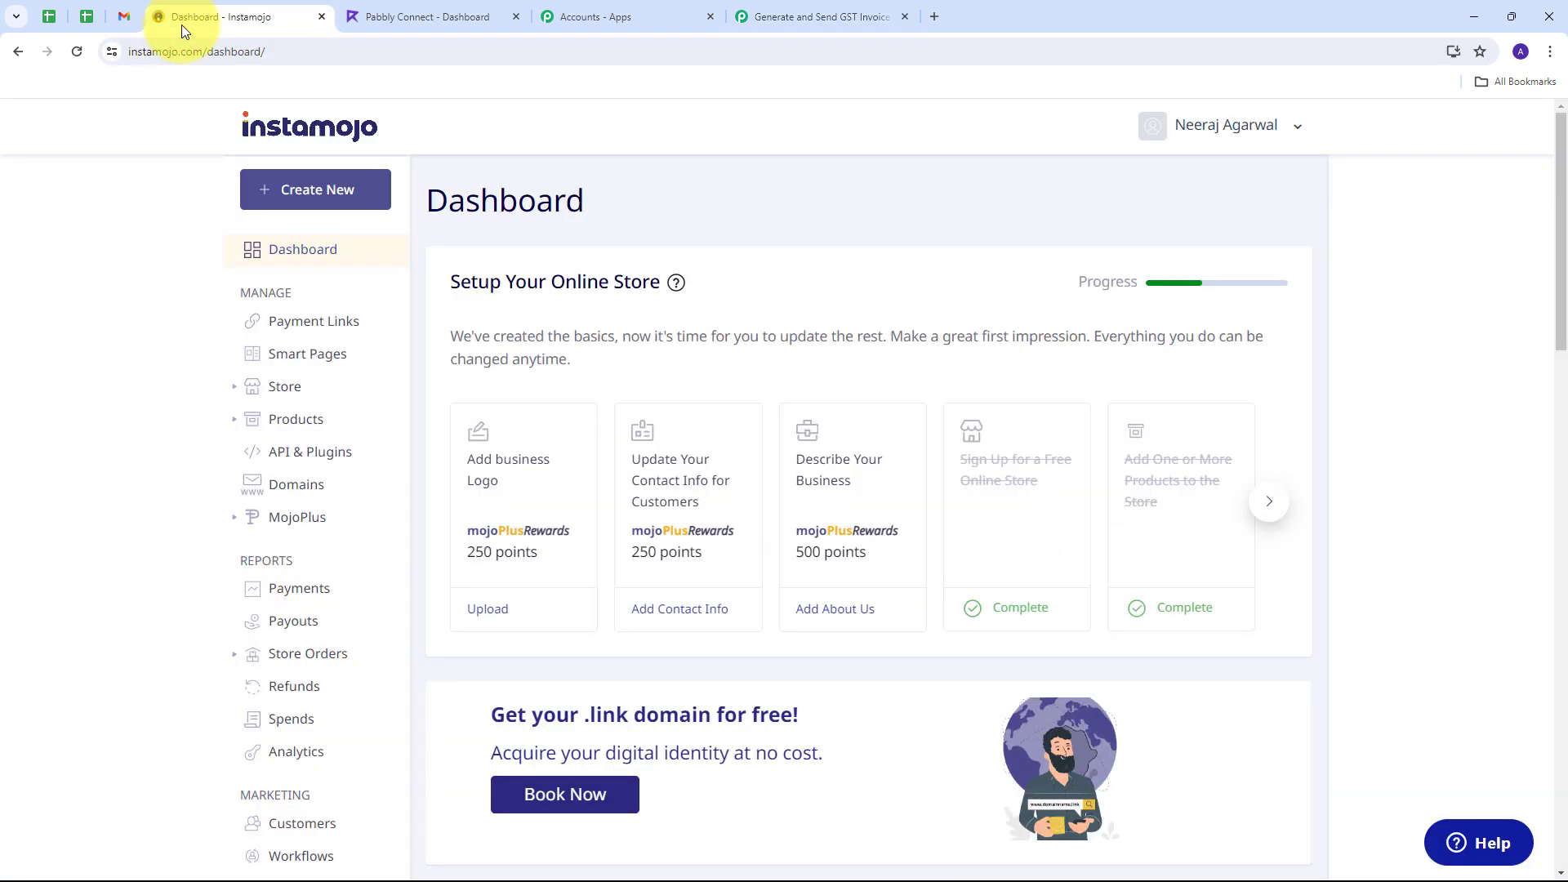
pyautogui.click(288, 359)
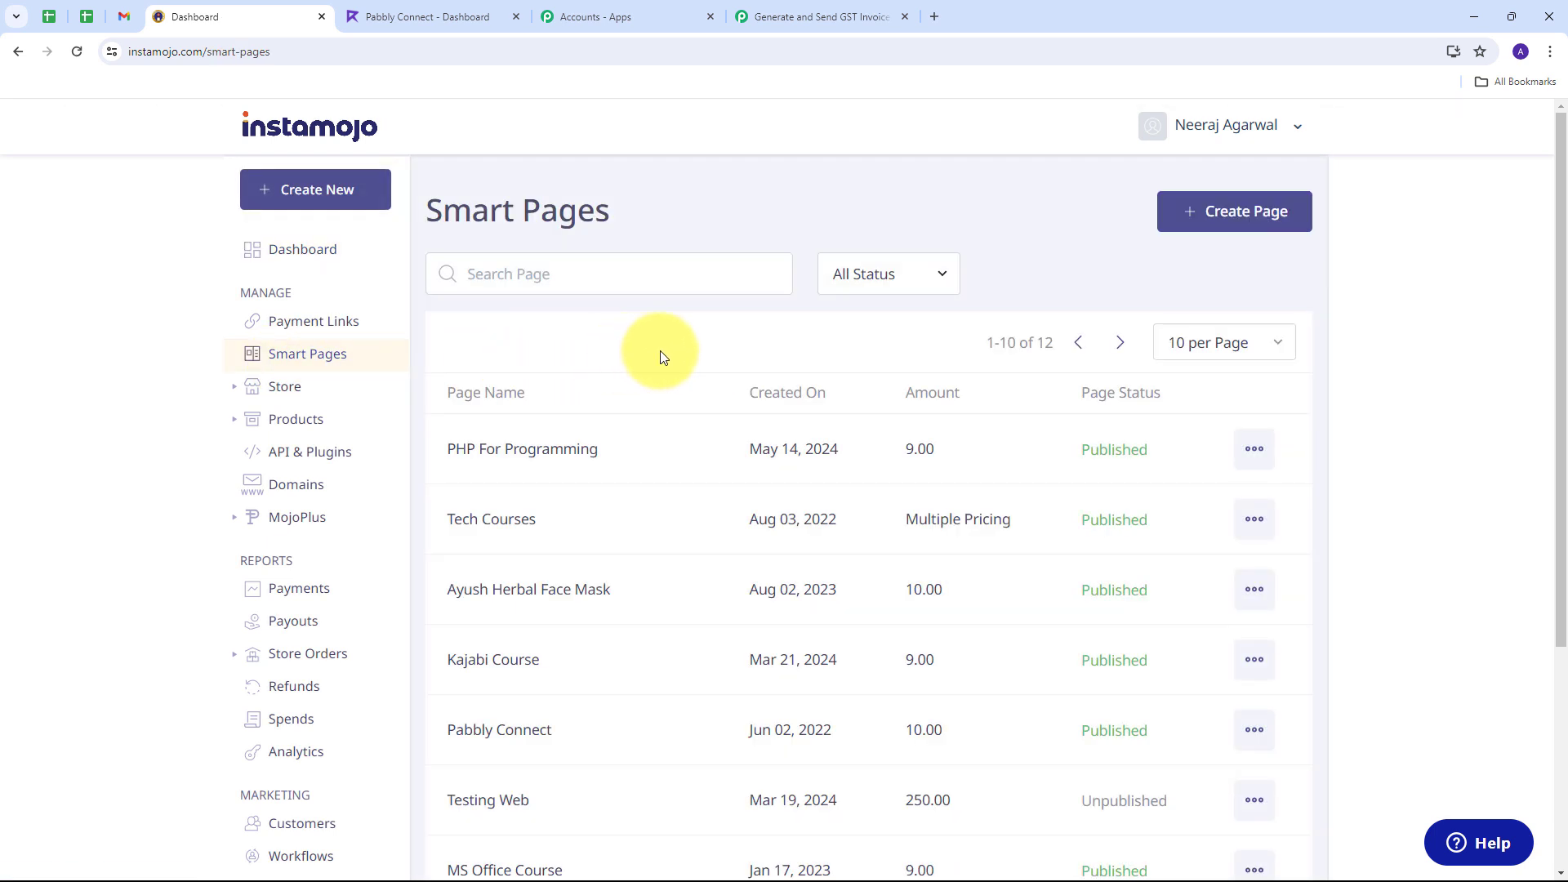
pyautogui.scroll(-1, 621, 363)
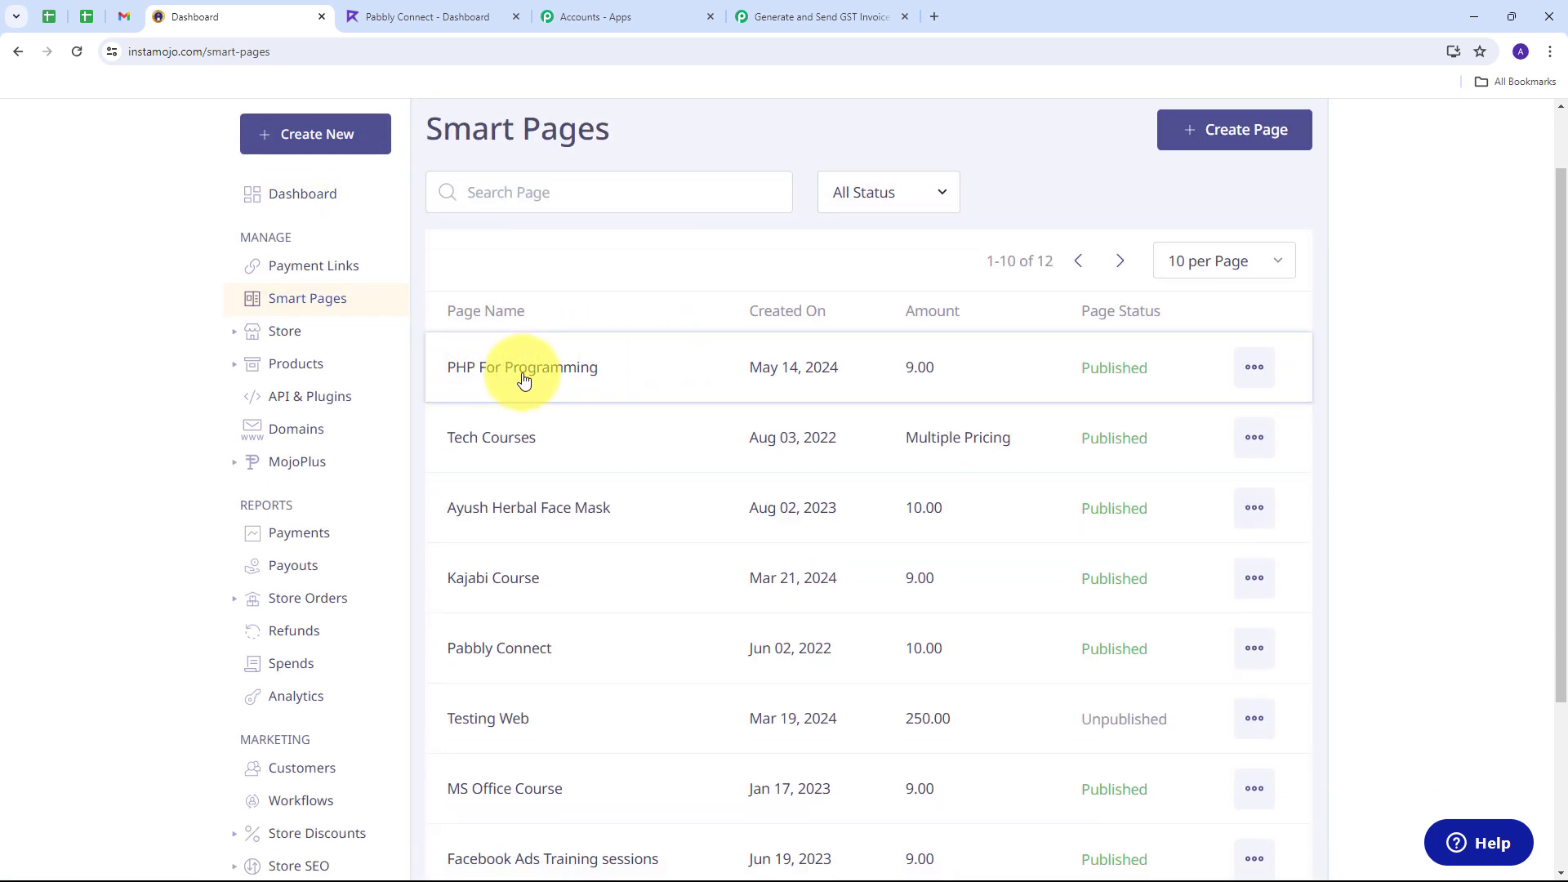
pyautogui.click(552, 375)
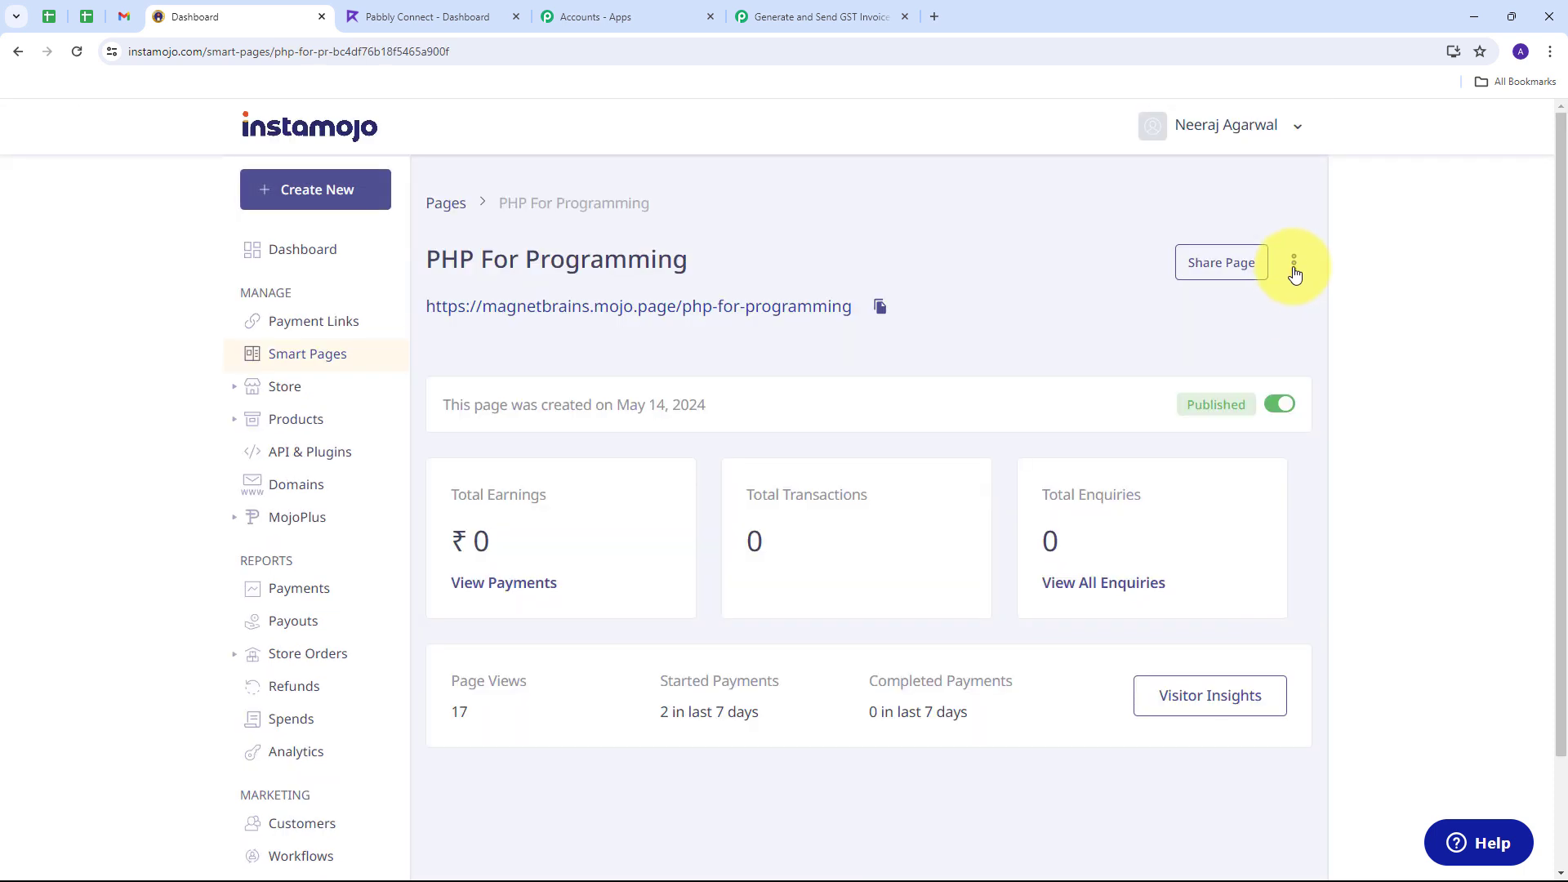
# Step: Edit the PHP For Programming page and scroll to its Add Webhook setting
pyautogui.click(1294, 268)
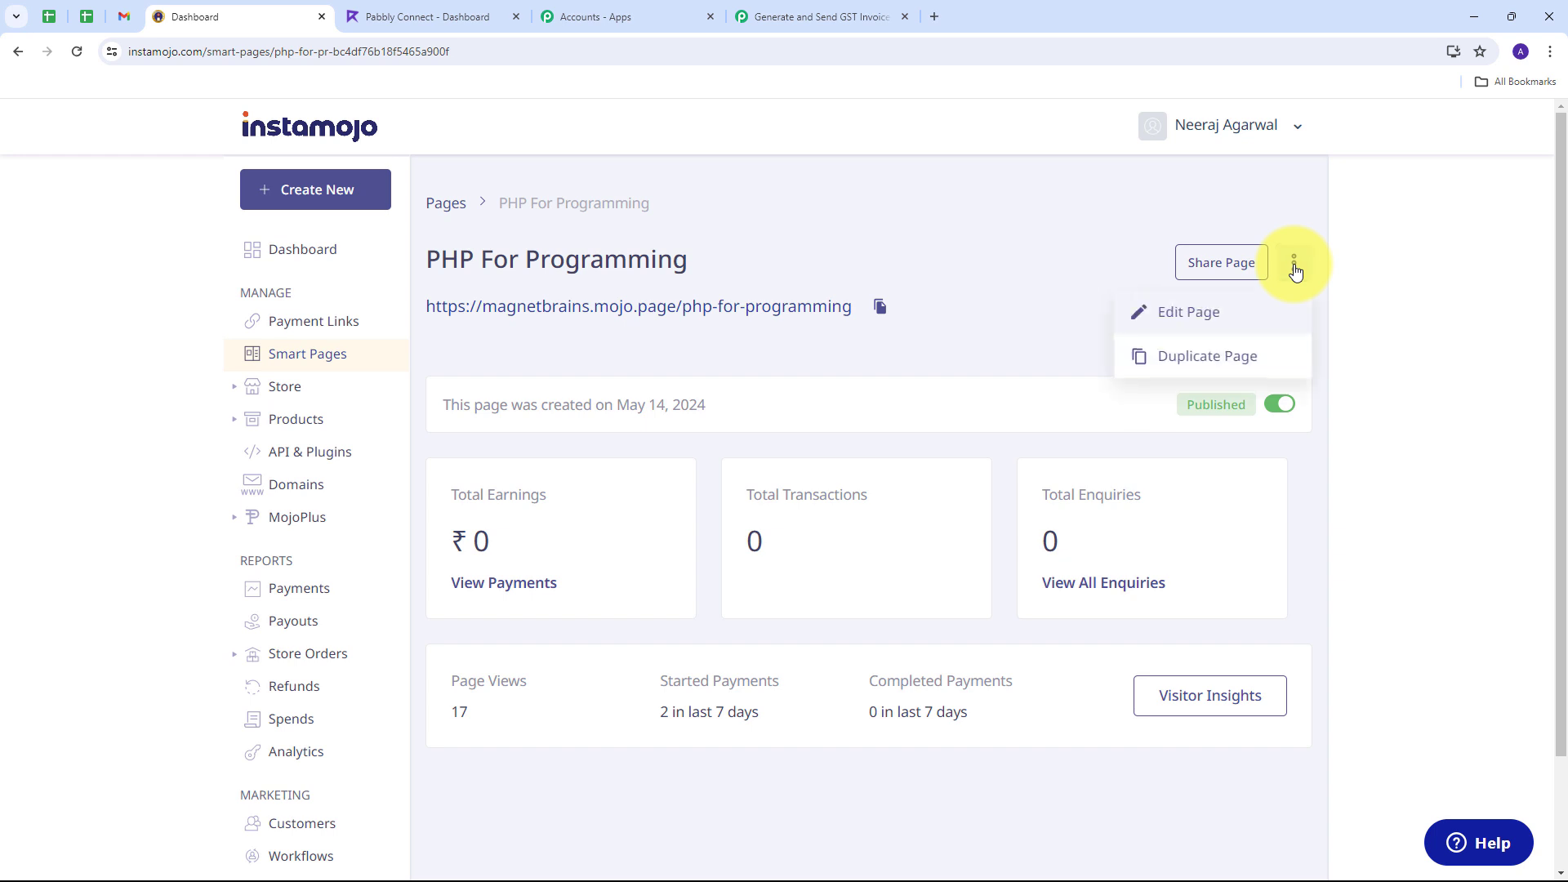
pyautogui.click(1176, 315)
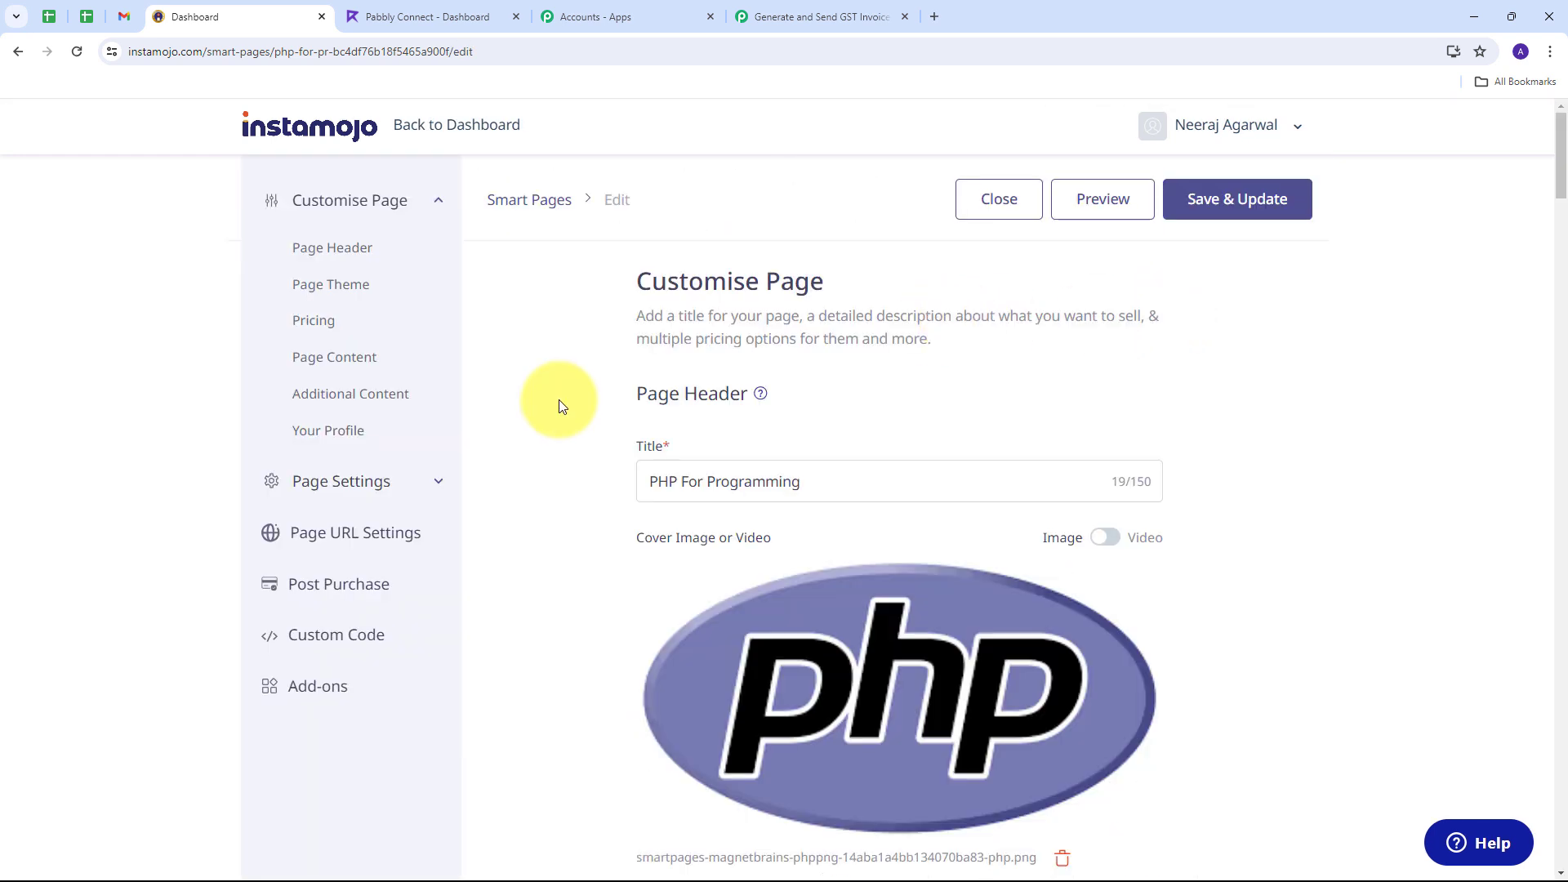
pyautogui.scroll(-3, 561, 402)
pyautogui.scroll(3, 581, 396)
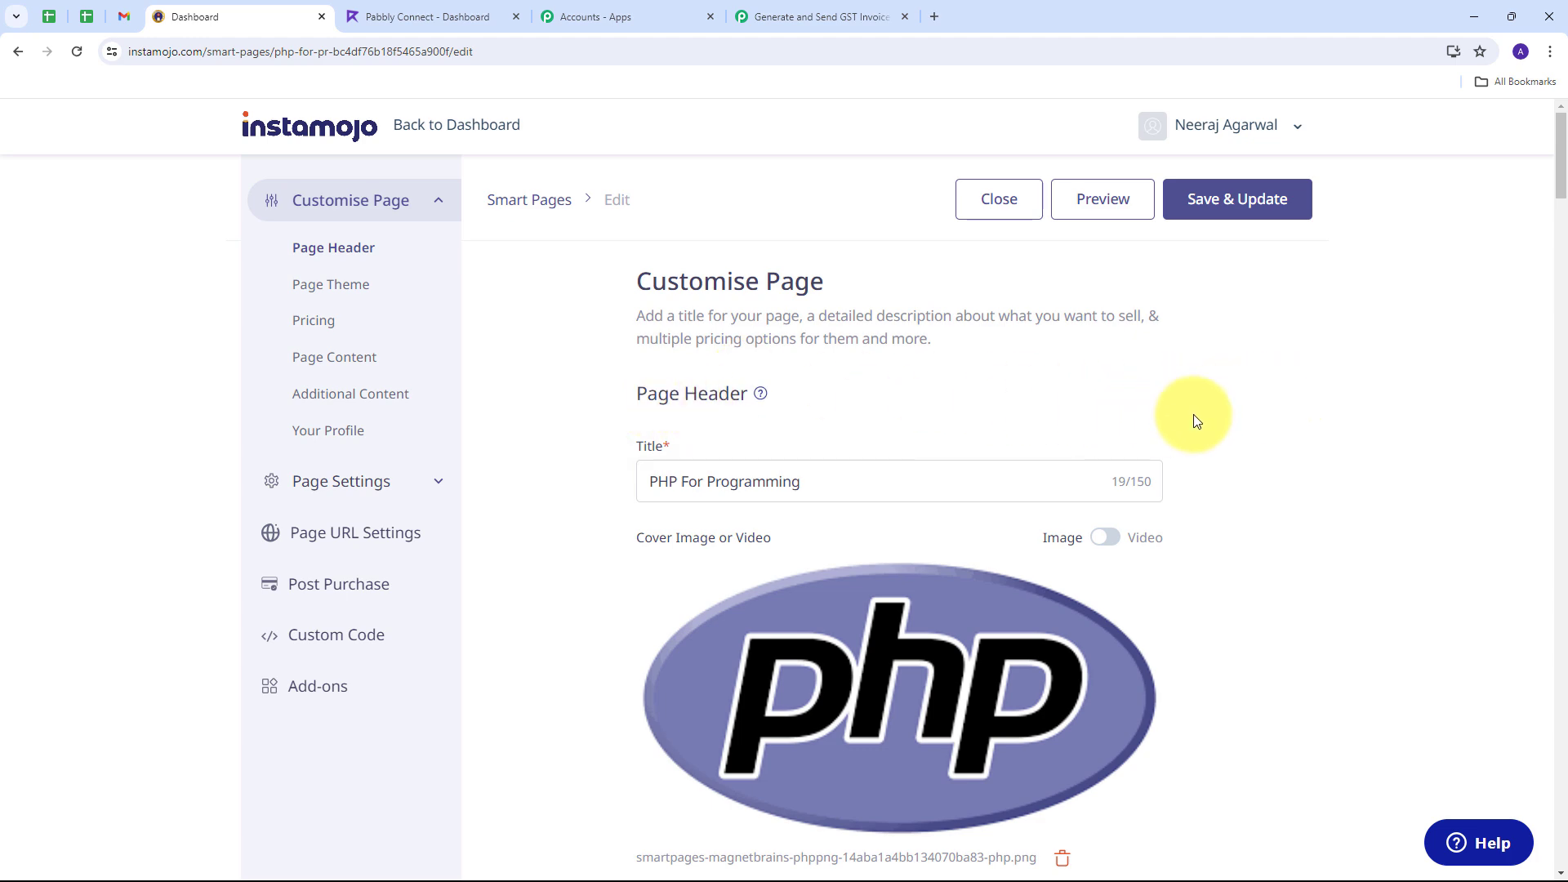
pyautogui.scroll(-15, 1253, 414)
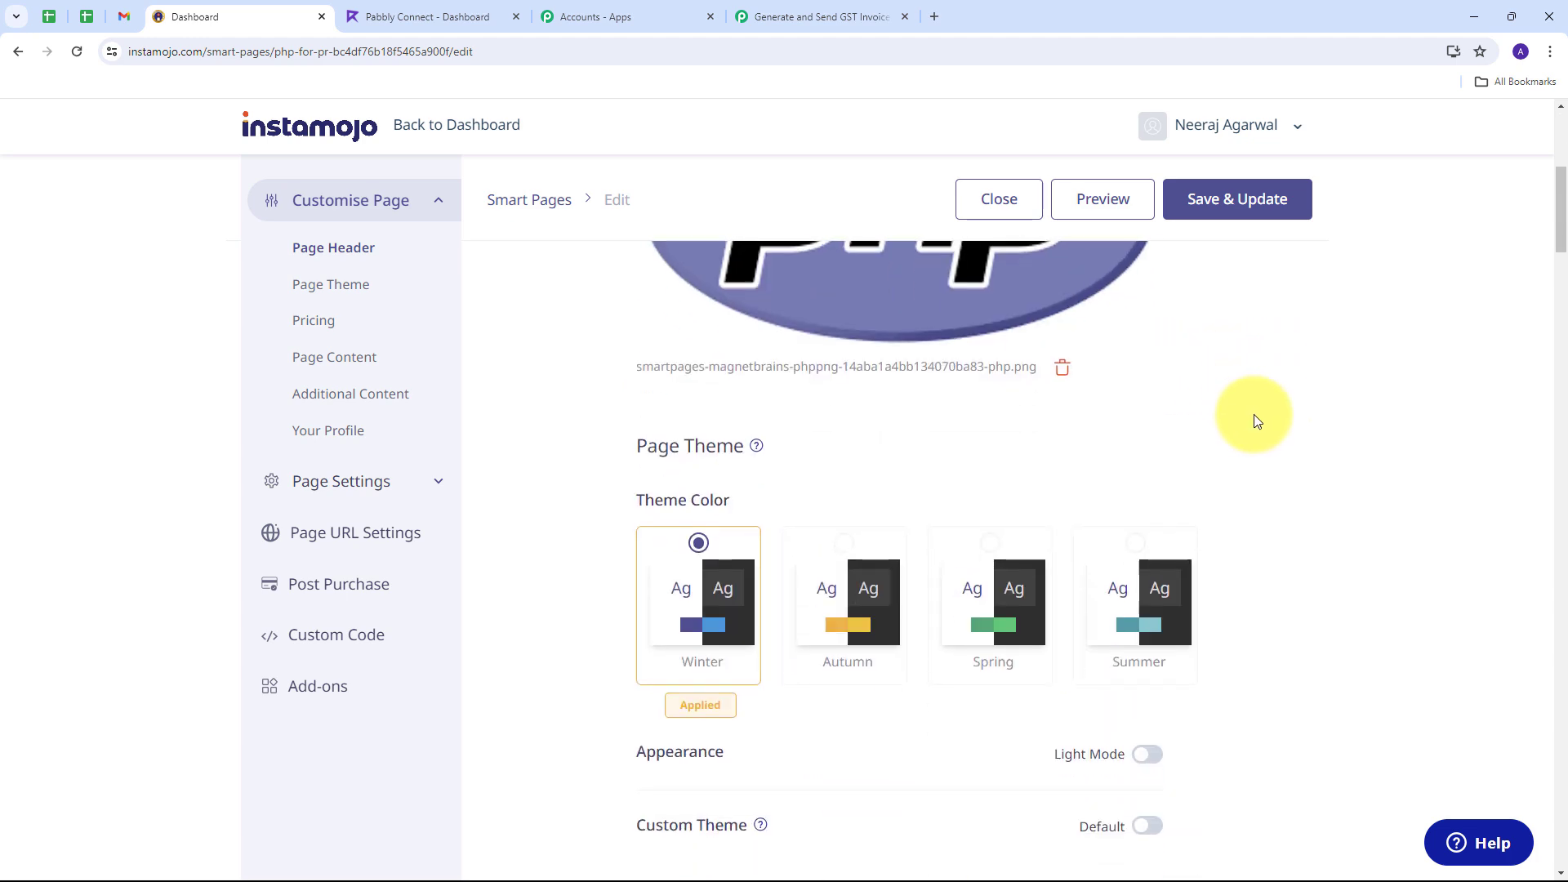
pyautogui.scroll(-18, 1253, 414)
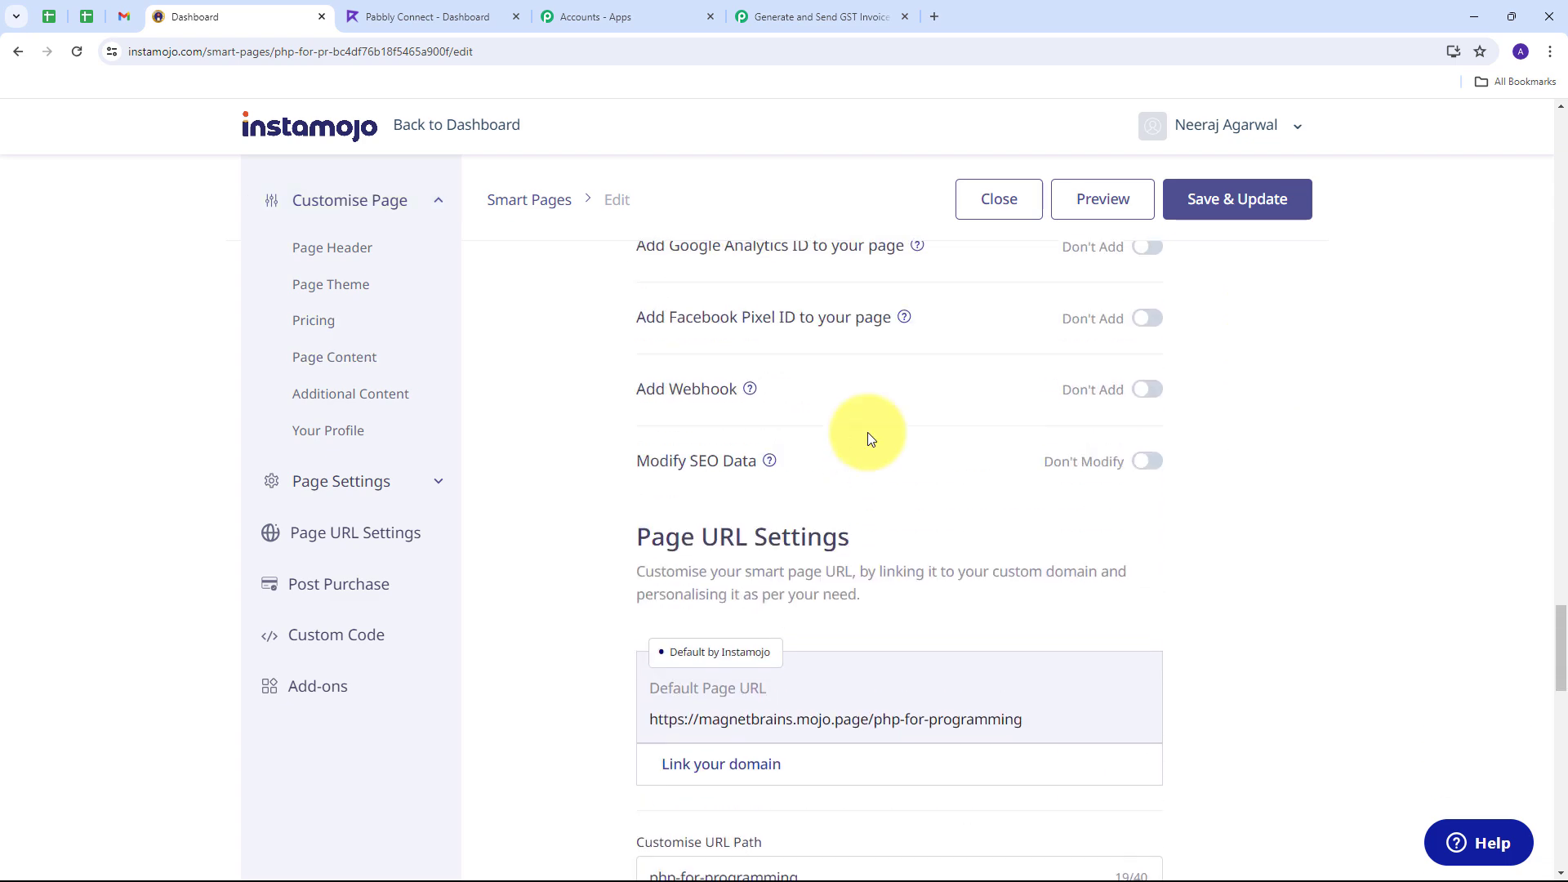
pyautogui.scroll(1, 858, 563)
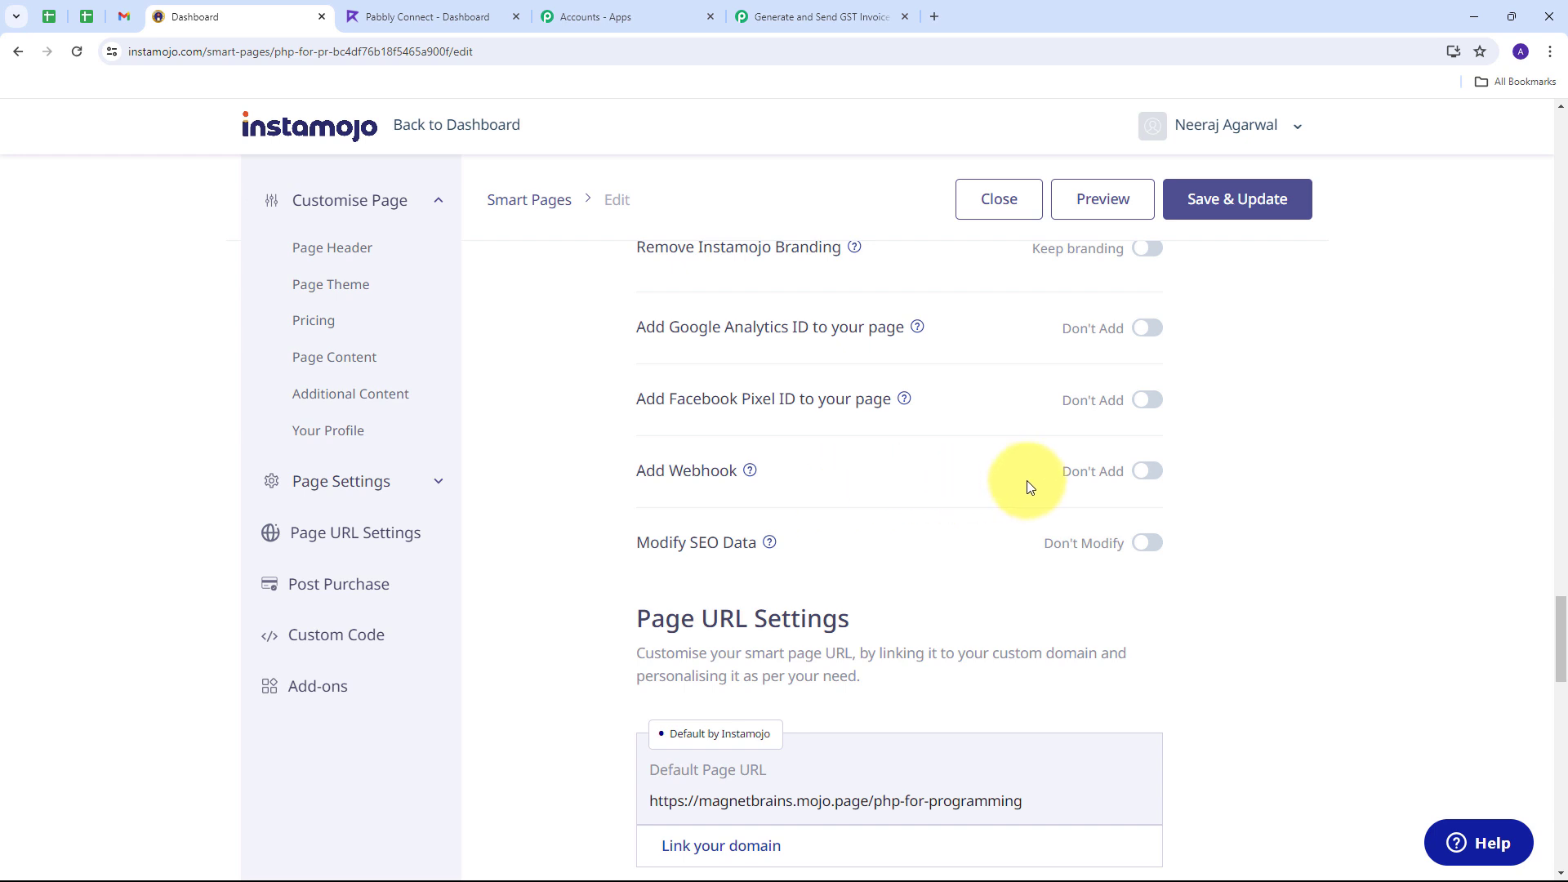
# Step: Enable the webhook, paste the Pabbly webhook URL, and save and update the page
pyautogui.click(1149, 472)
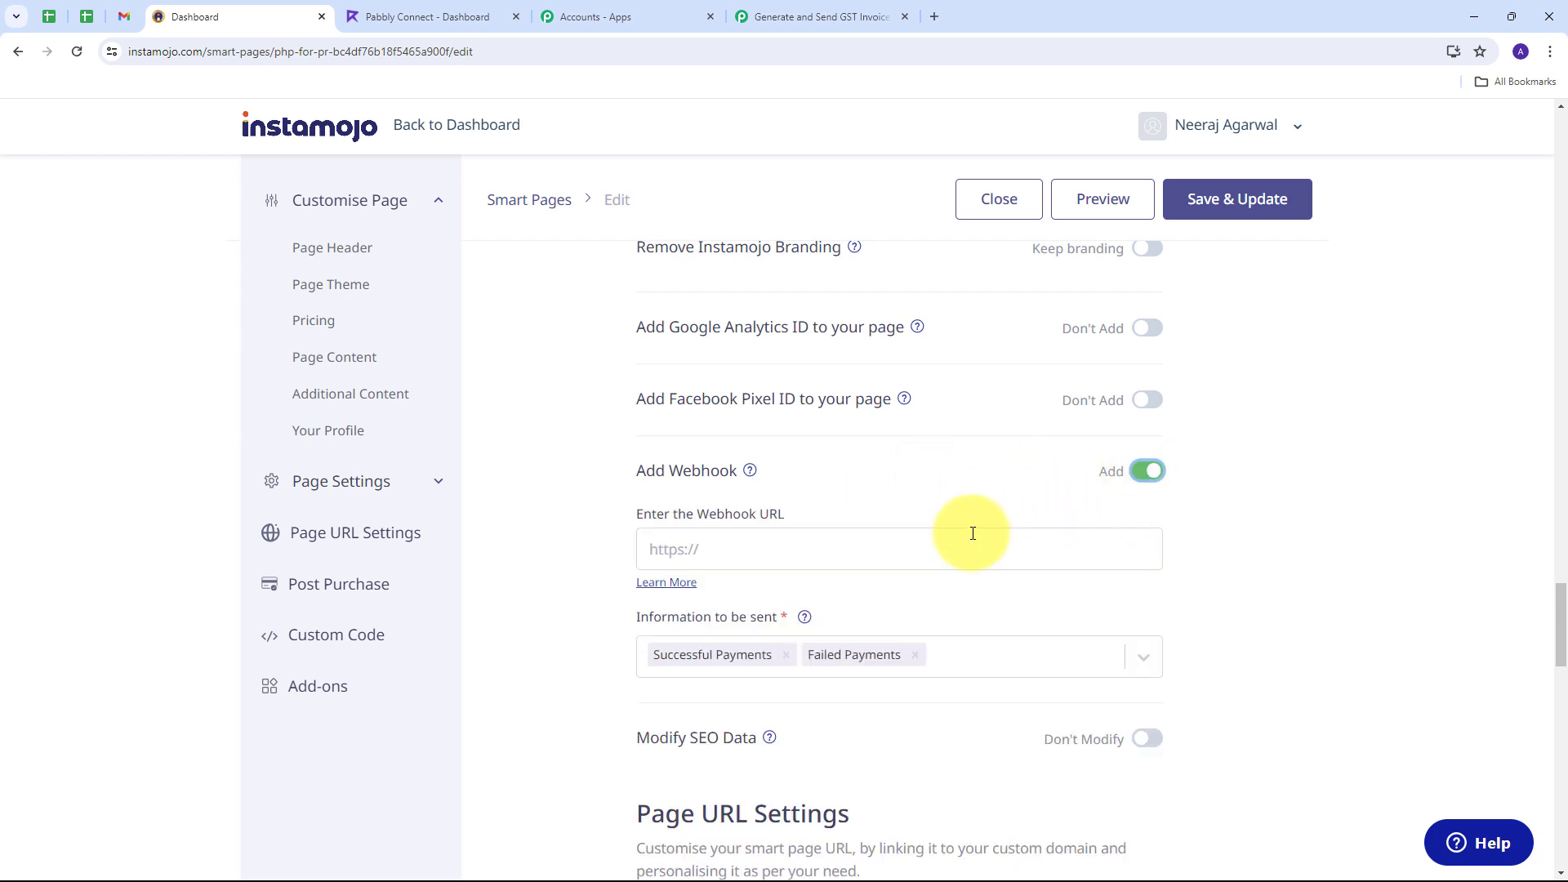
pyautogui.click(706, 548)
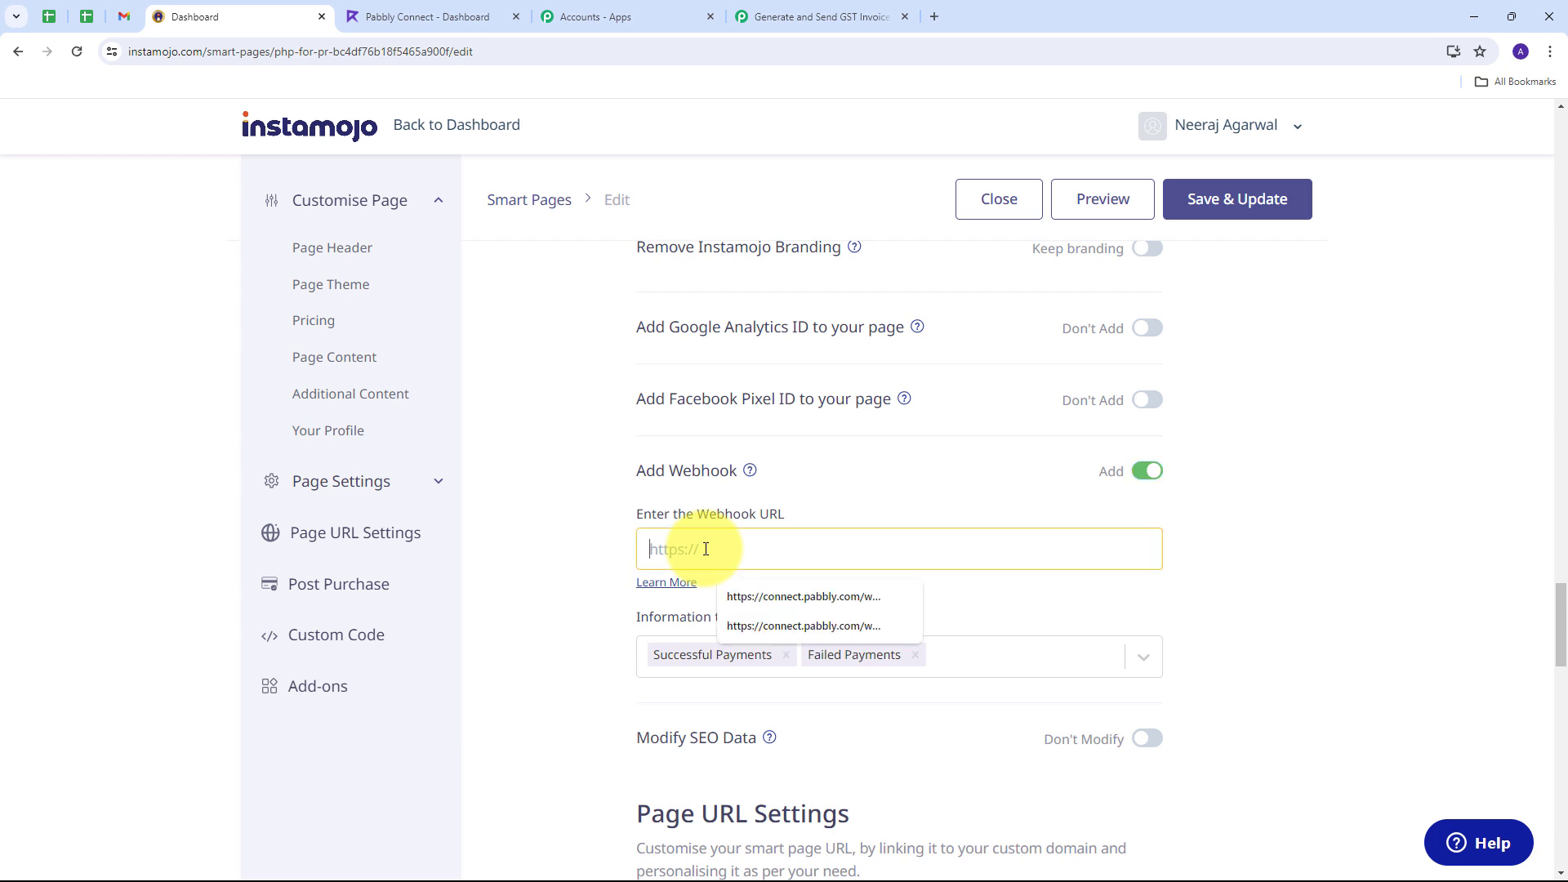
pyautogui.hotkey('ctrl', 'v')
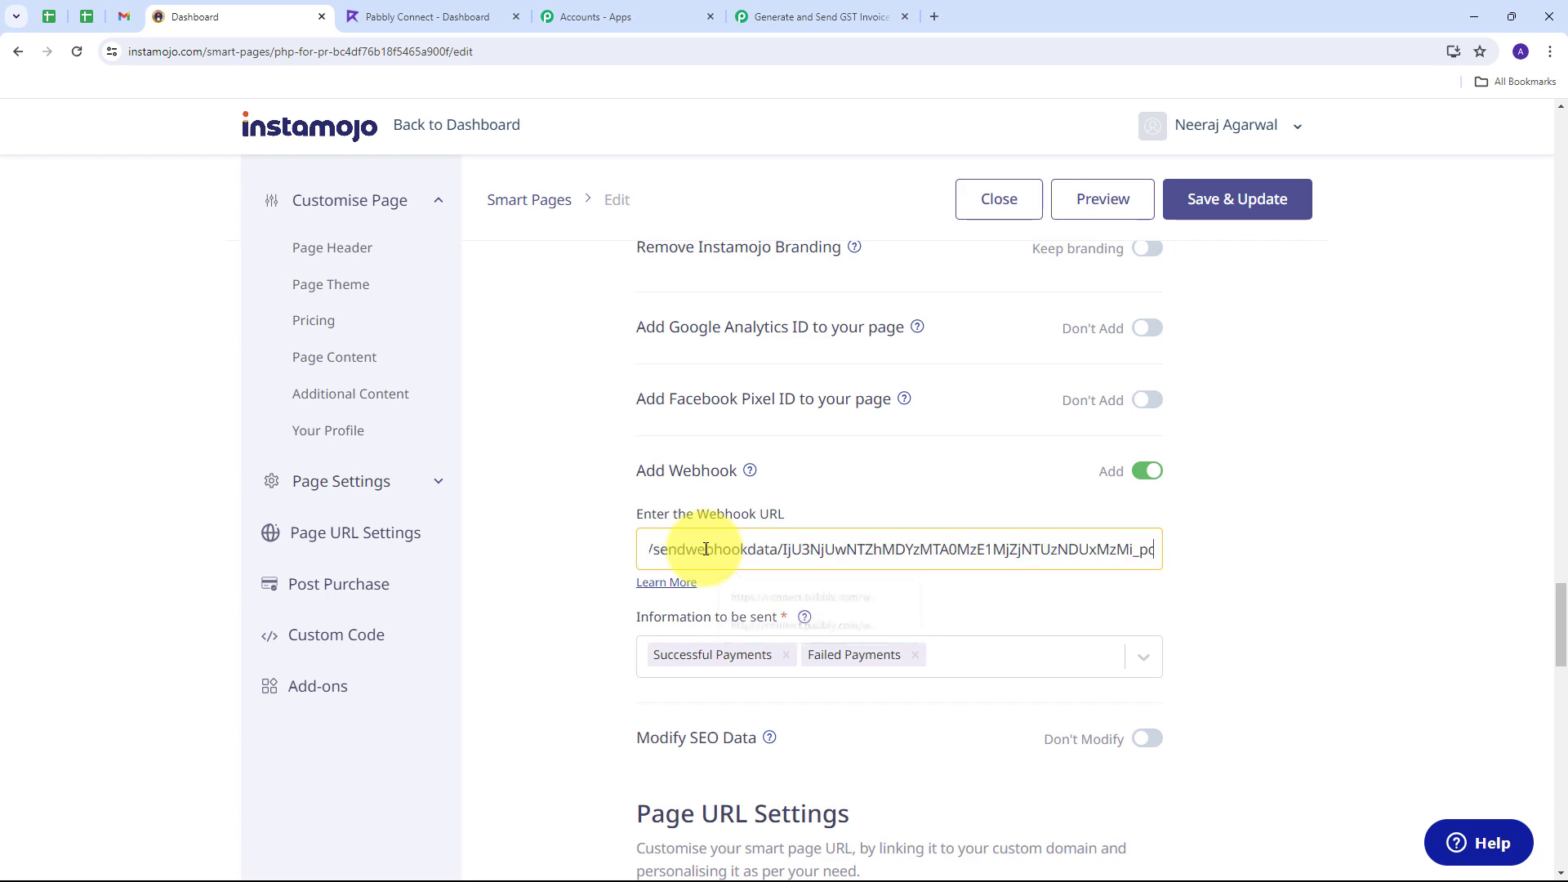
pyautogui.click(1226, 204)
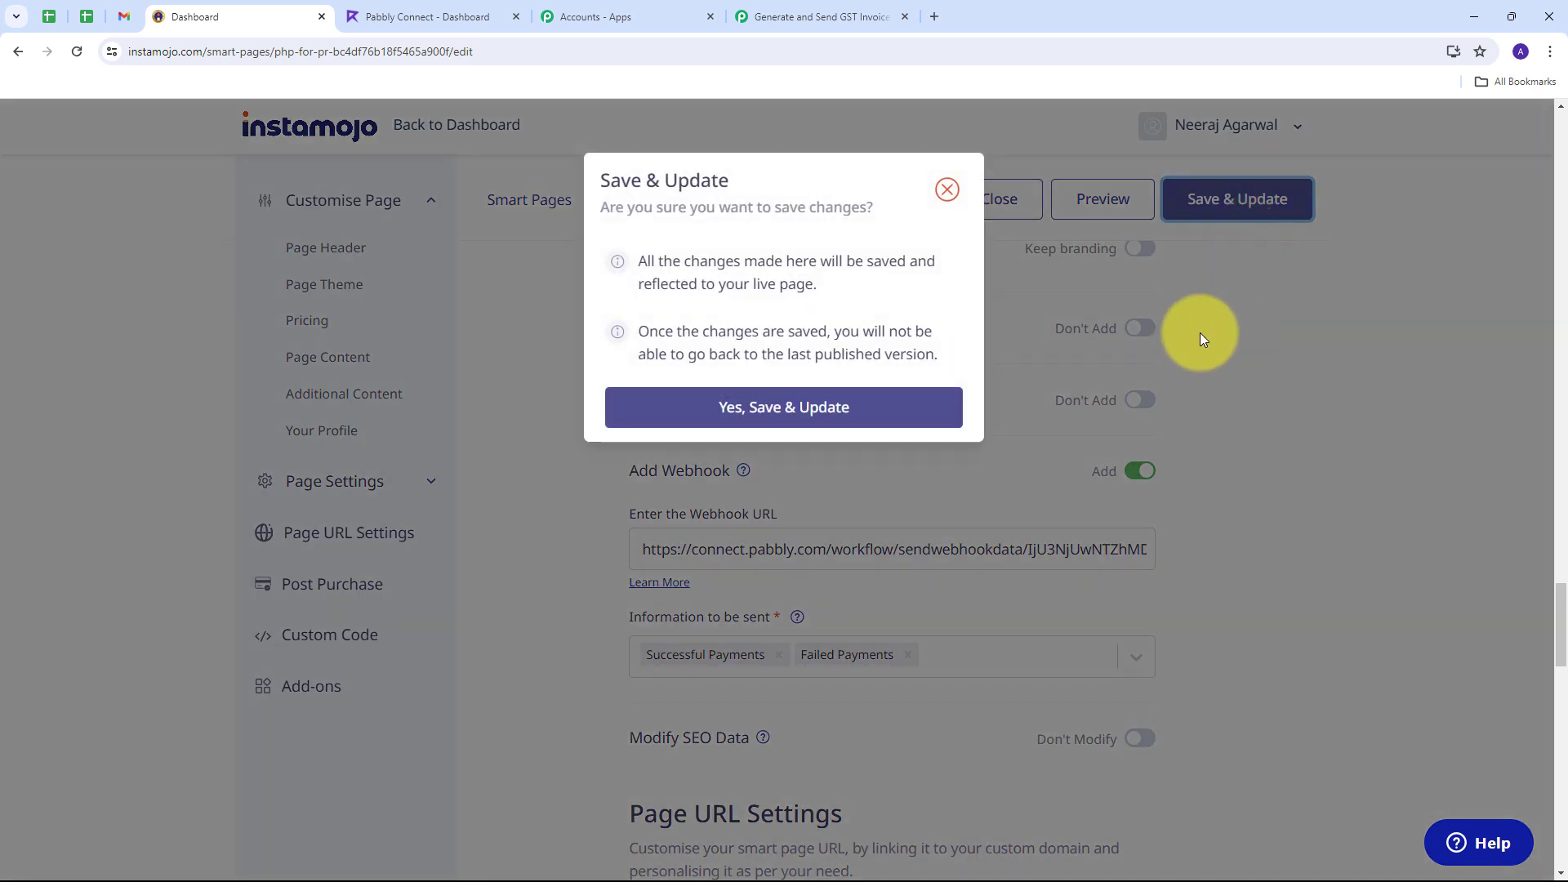
pyautogui.click(777, 415)
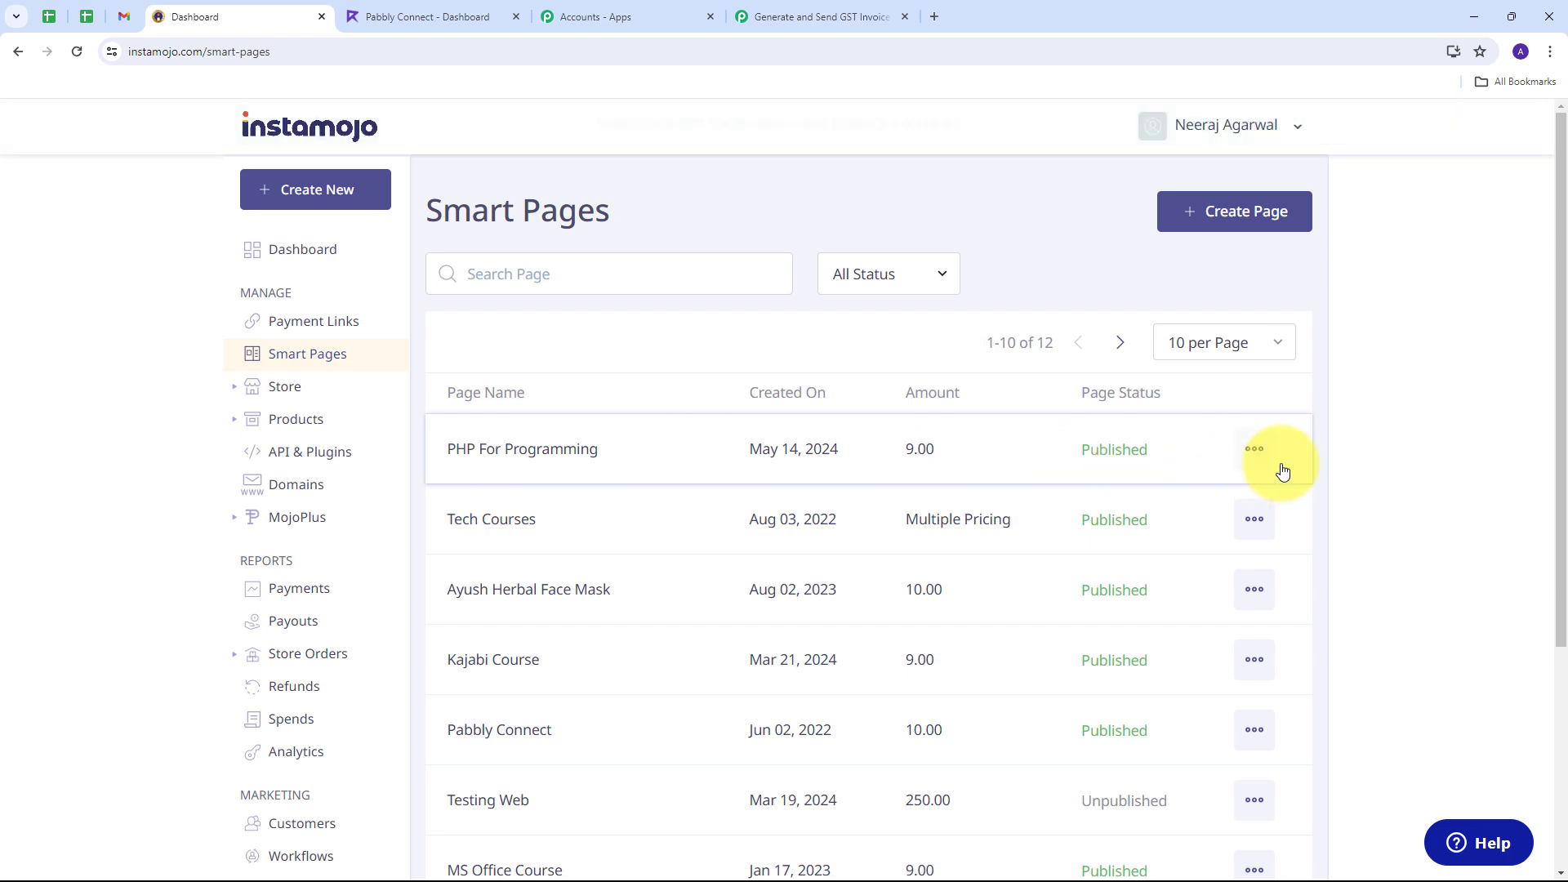
# Step: View the live PHP For Programming page and start enrolling in the course
pyautogui.click(1254, 451)
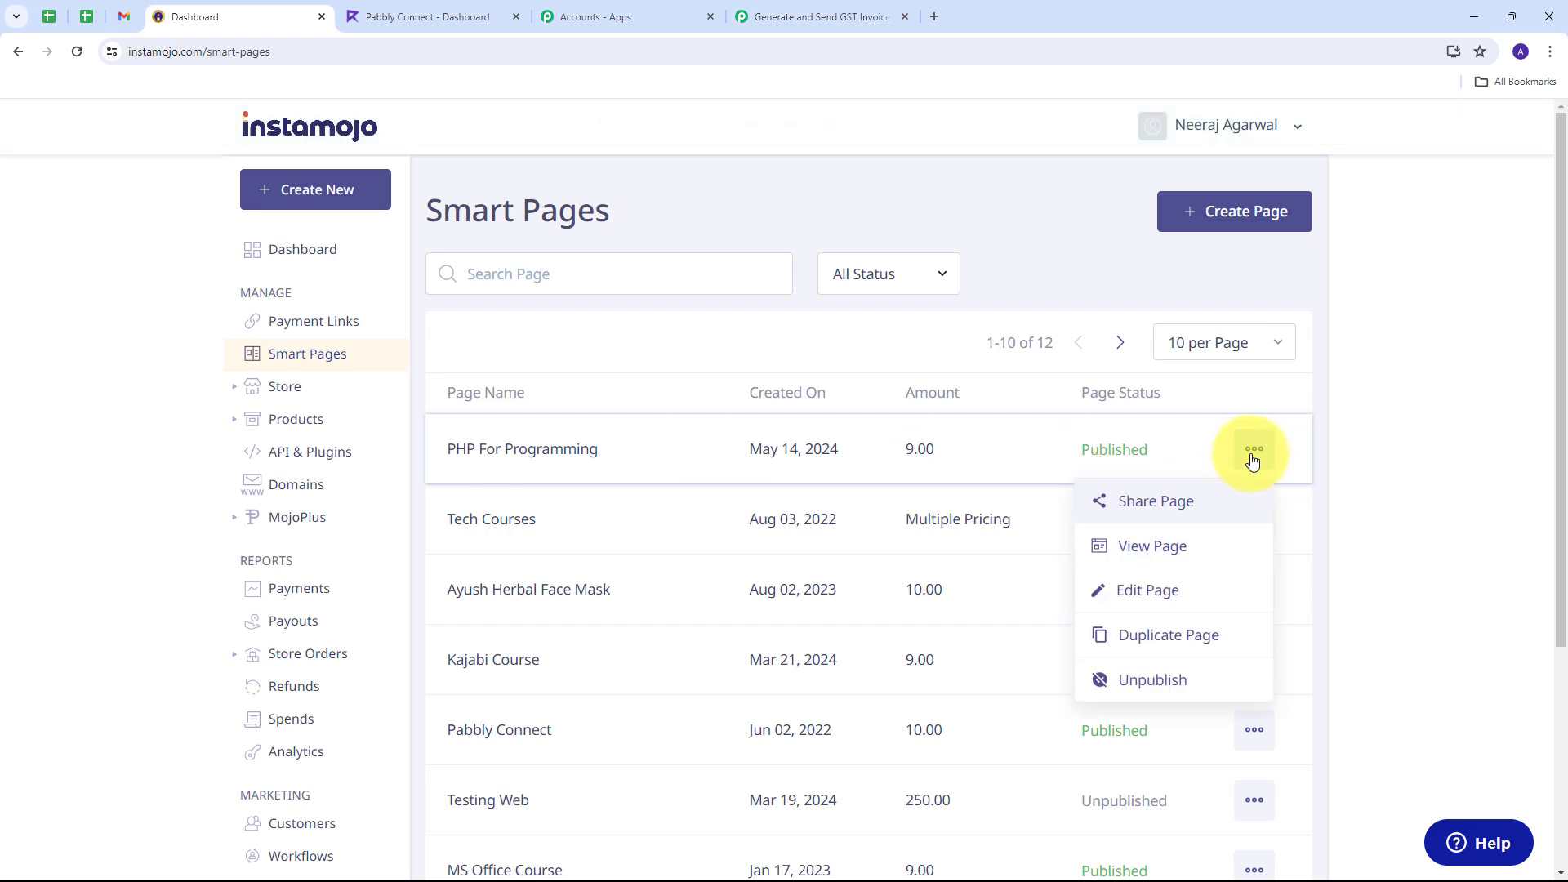
pyautogui.click(1233, 546)
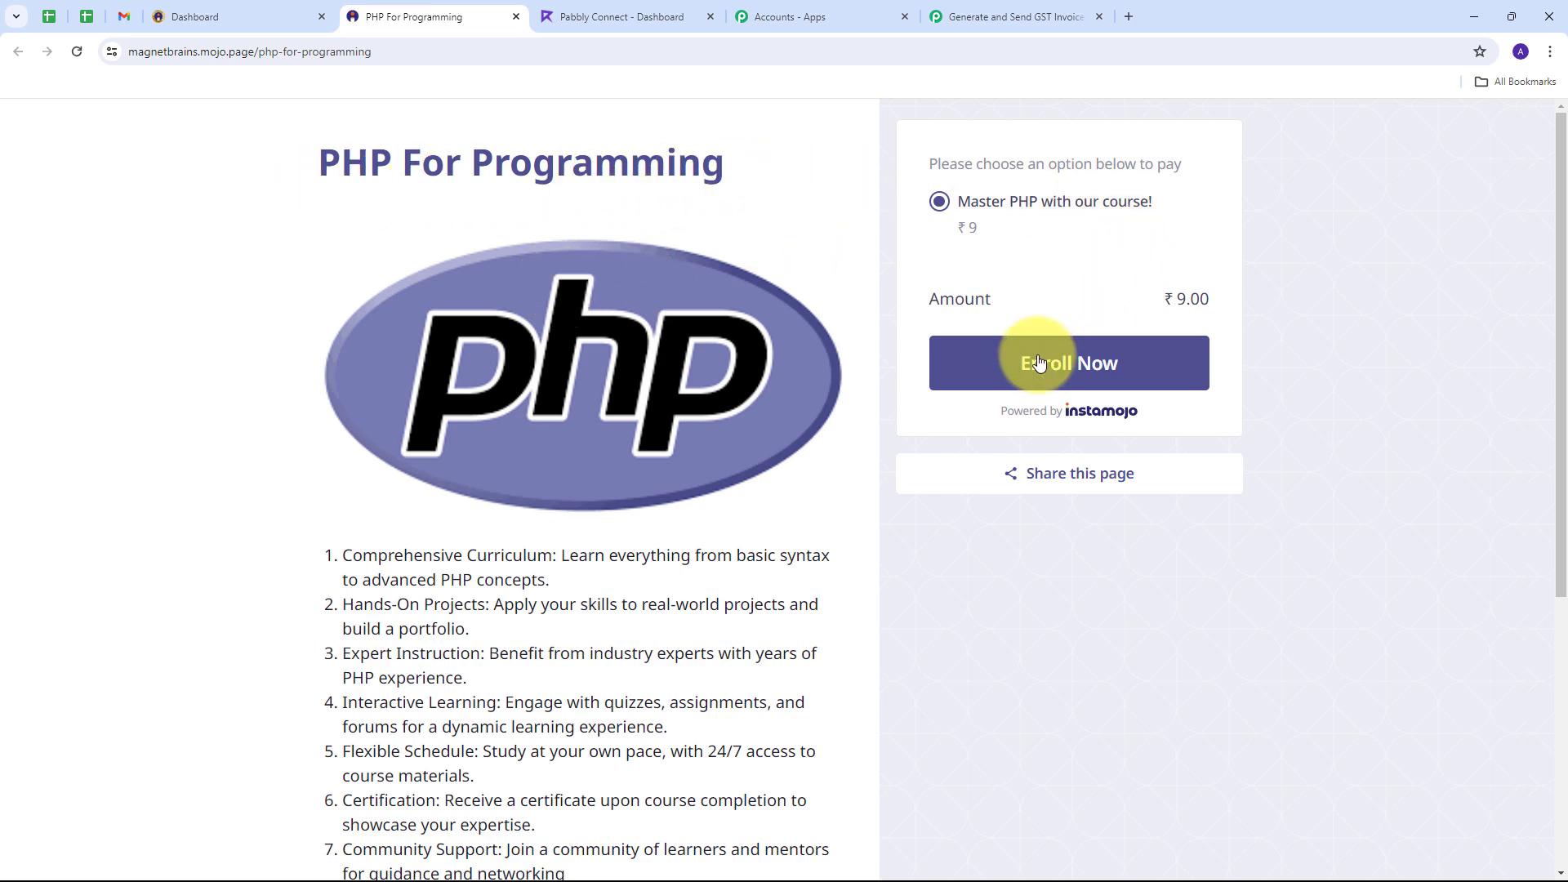
pyautogui.click(1076, 364)
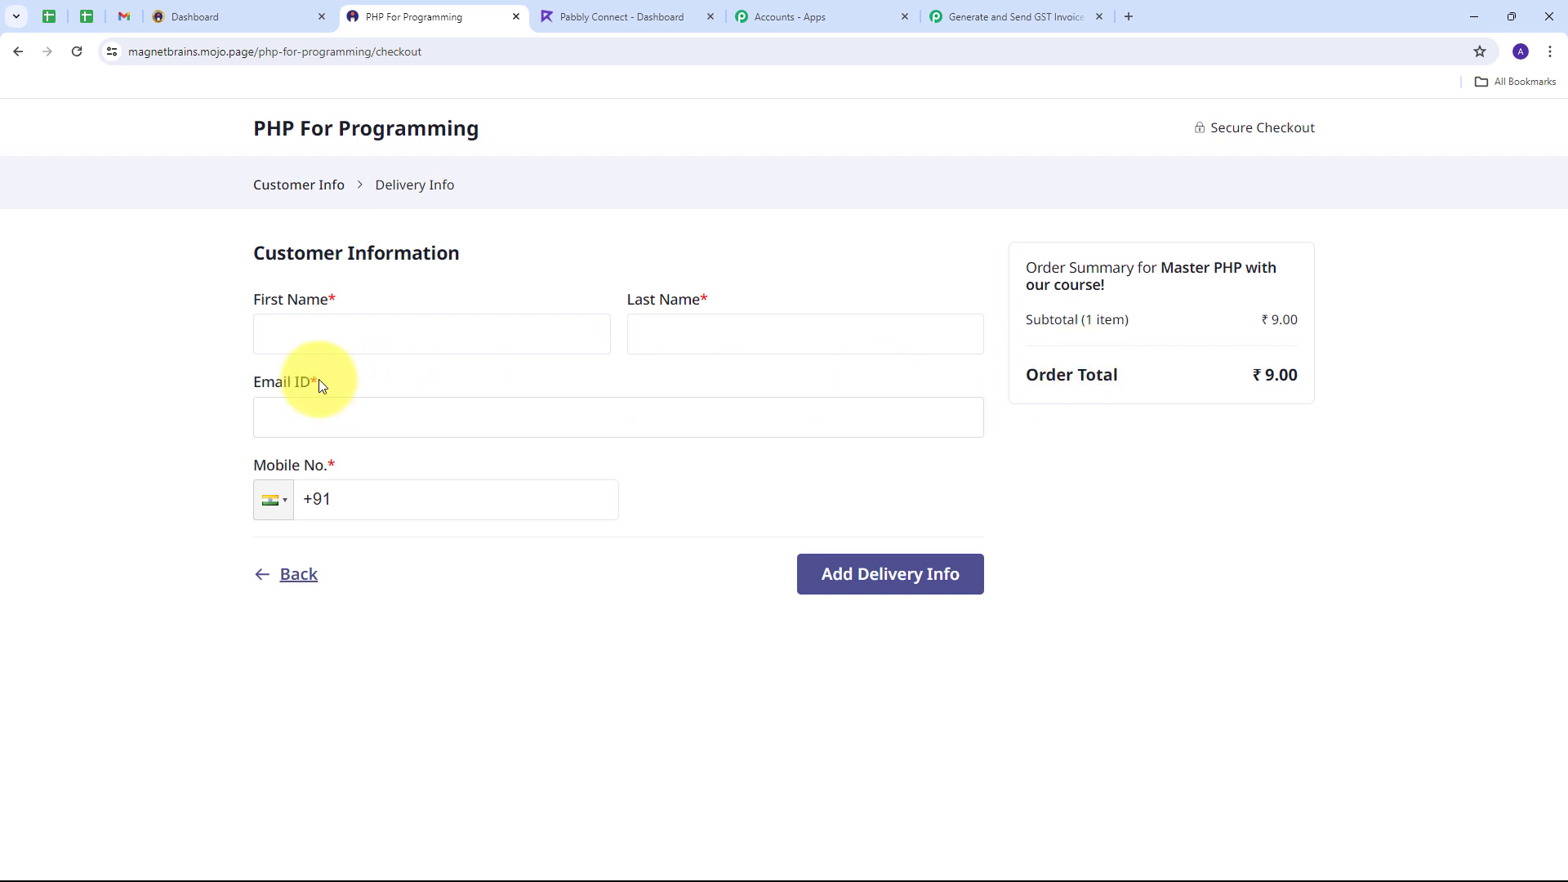
# Step: Fill in the customer's first name, last name, e-mail address and mobile number
pyautogui.click(341, 340)
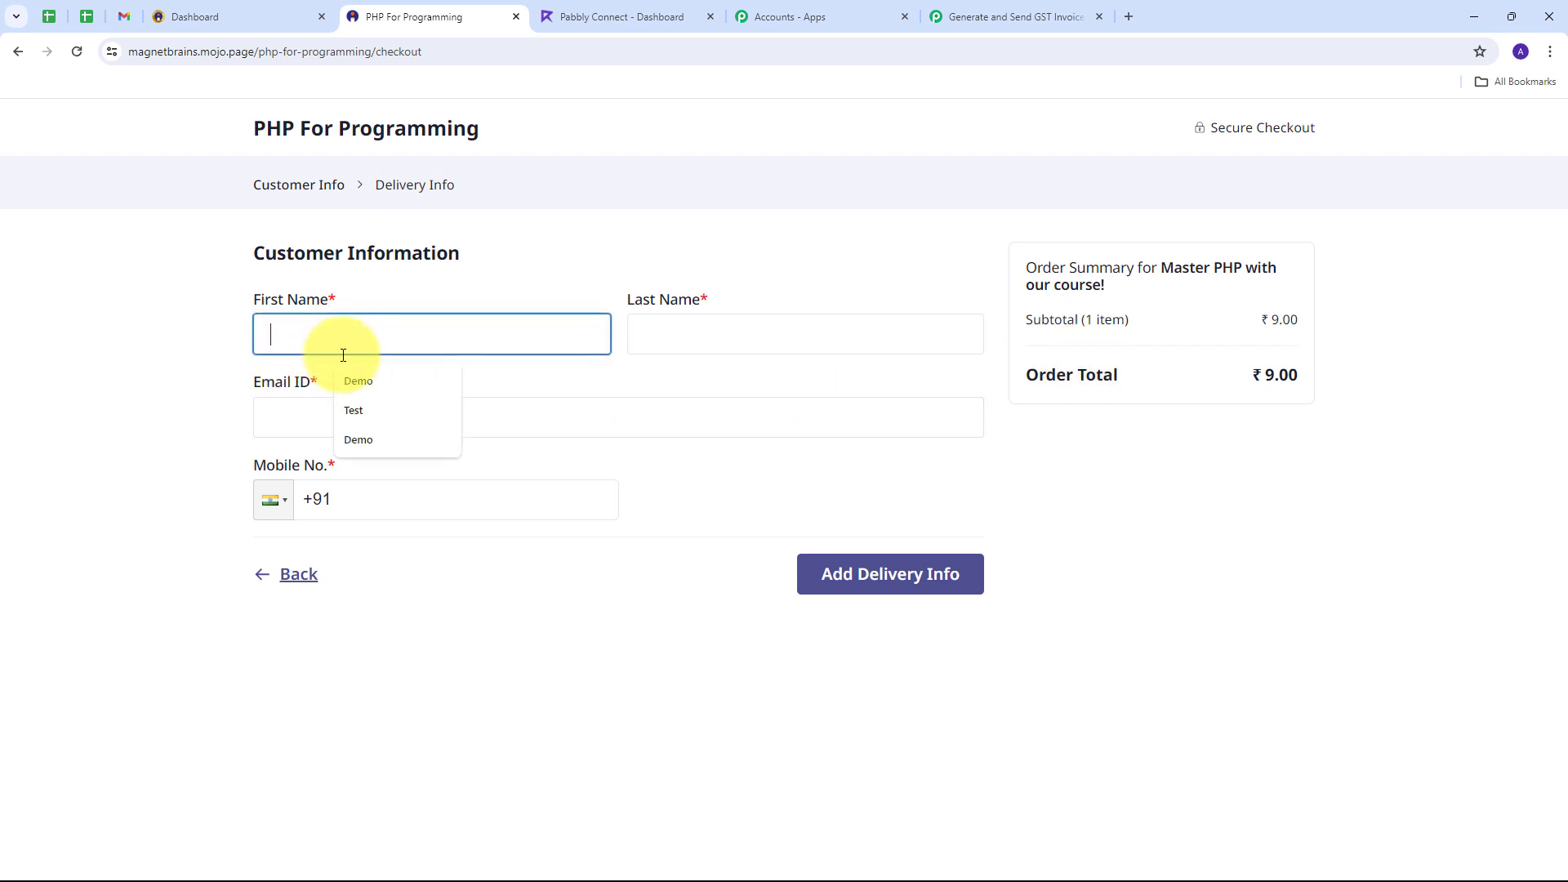
pyautogui.click(358, 380)
pyautogui.click(674, 336)
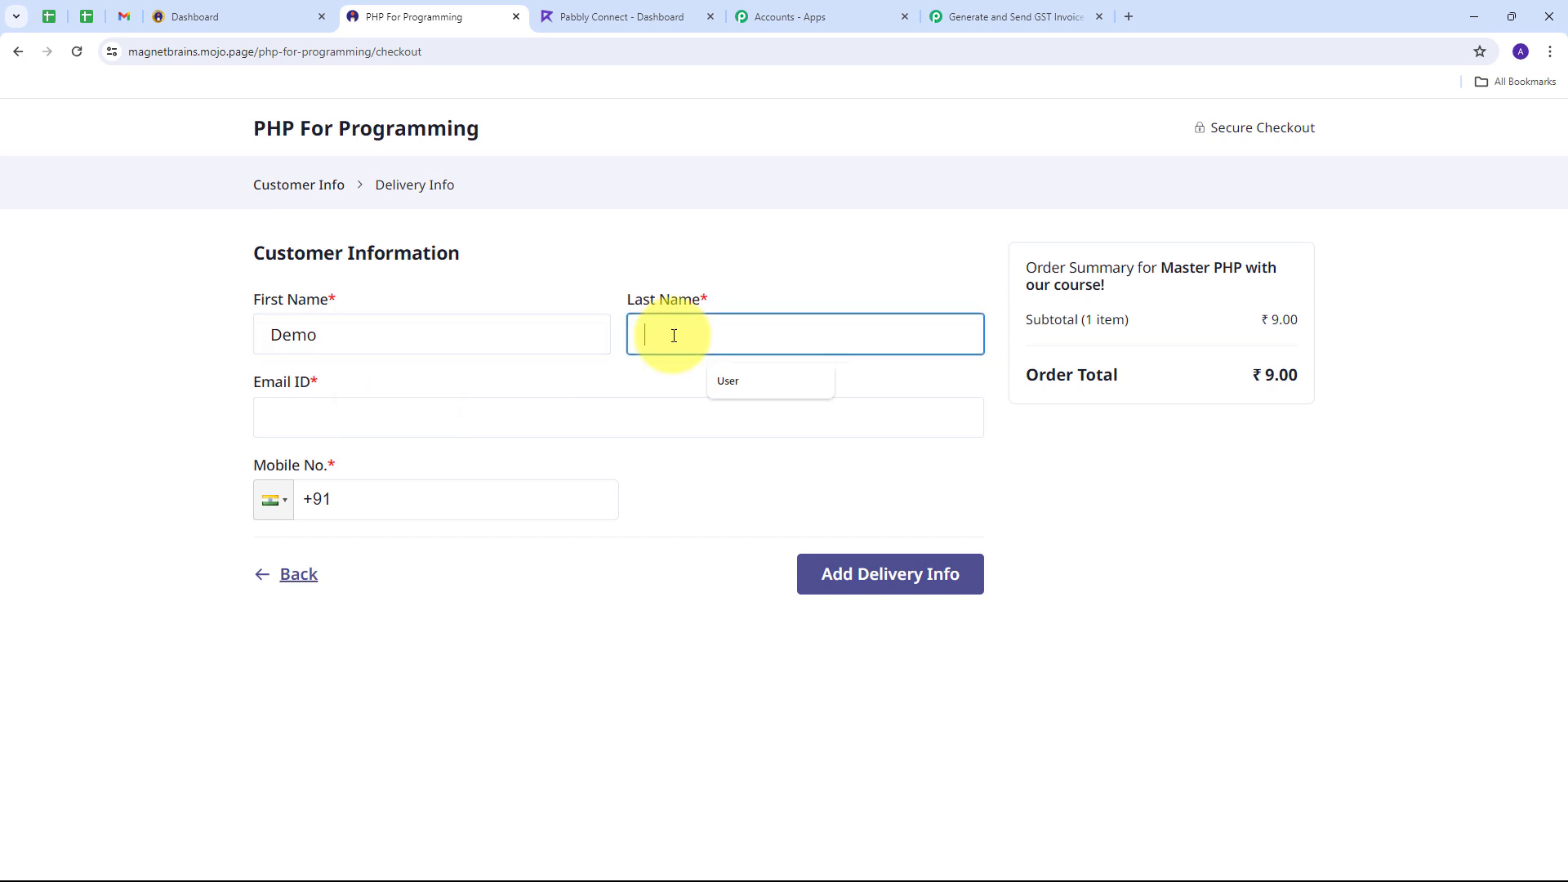
pyautogui.write('User')
pyautogui.click(336, 413)
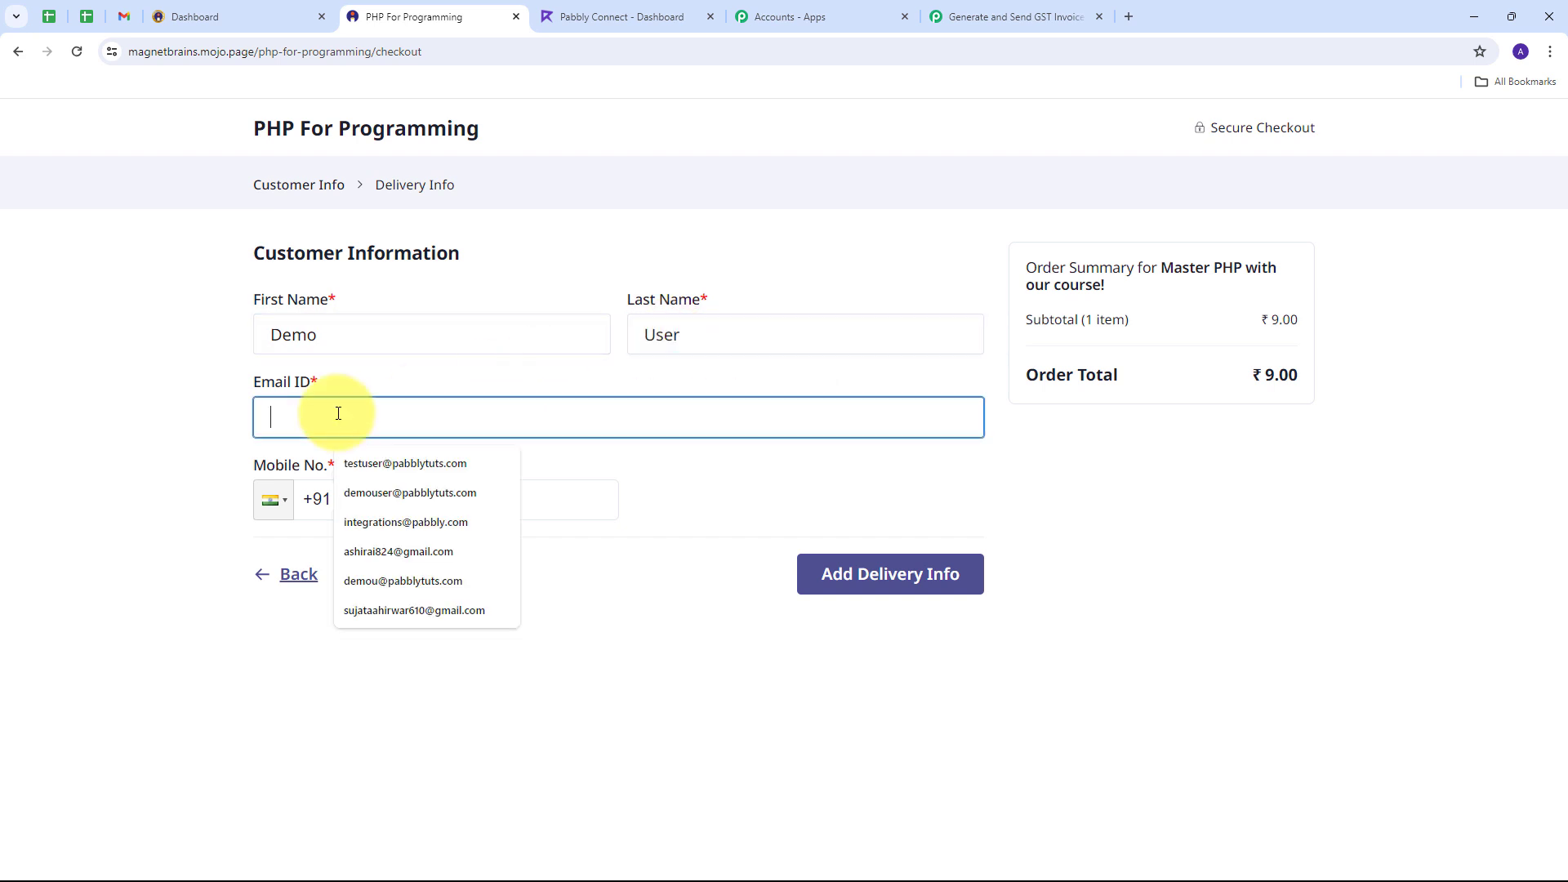
pyautogui.click(362, 495)
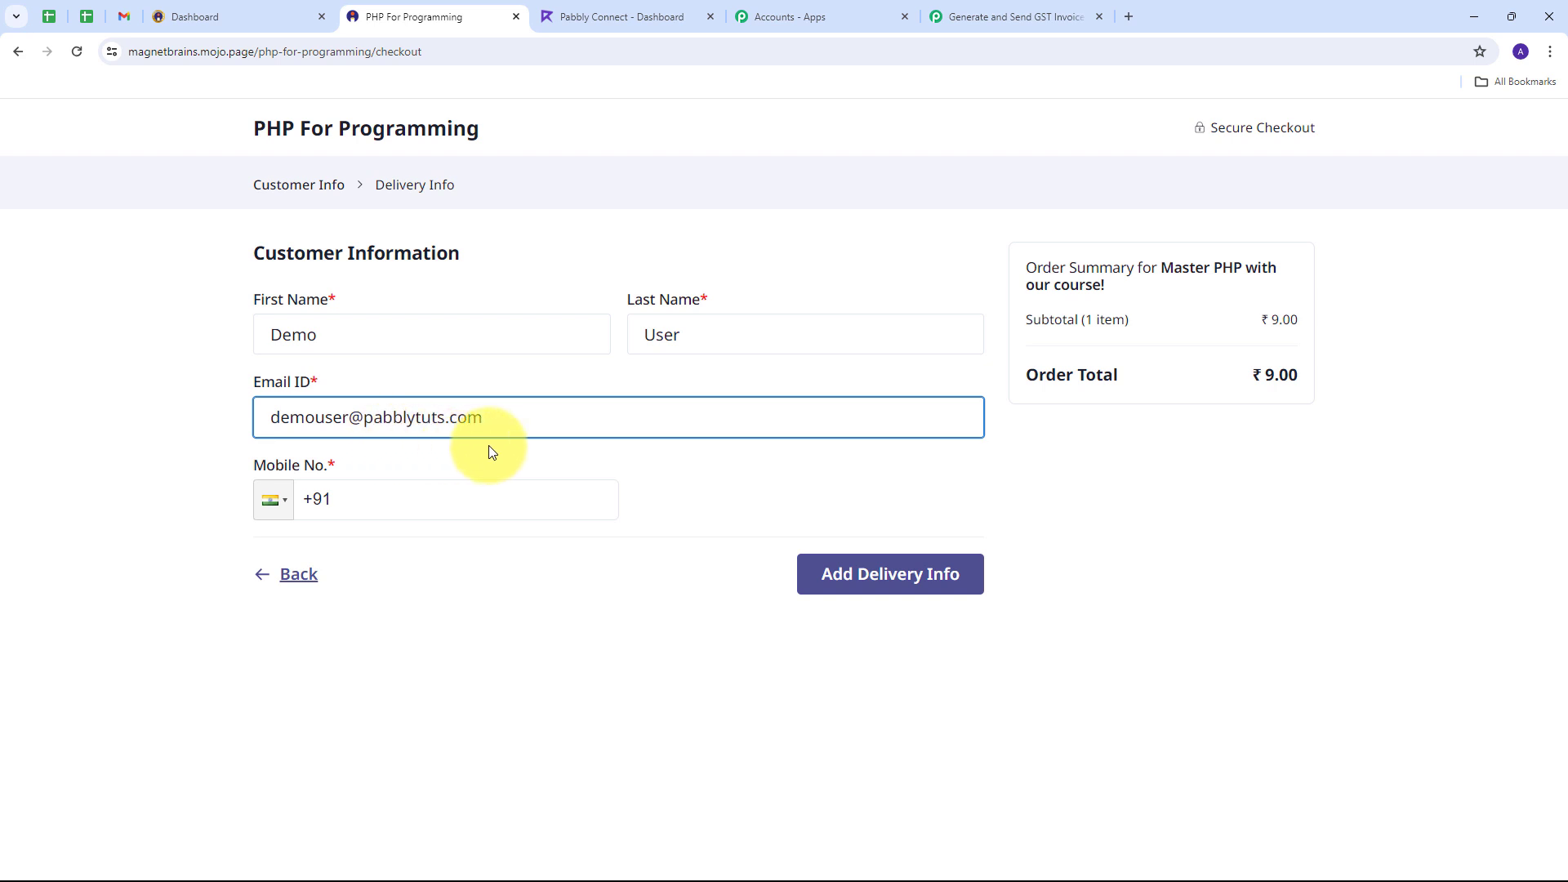
pyautogui.click(410, 503)
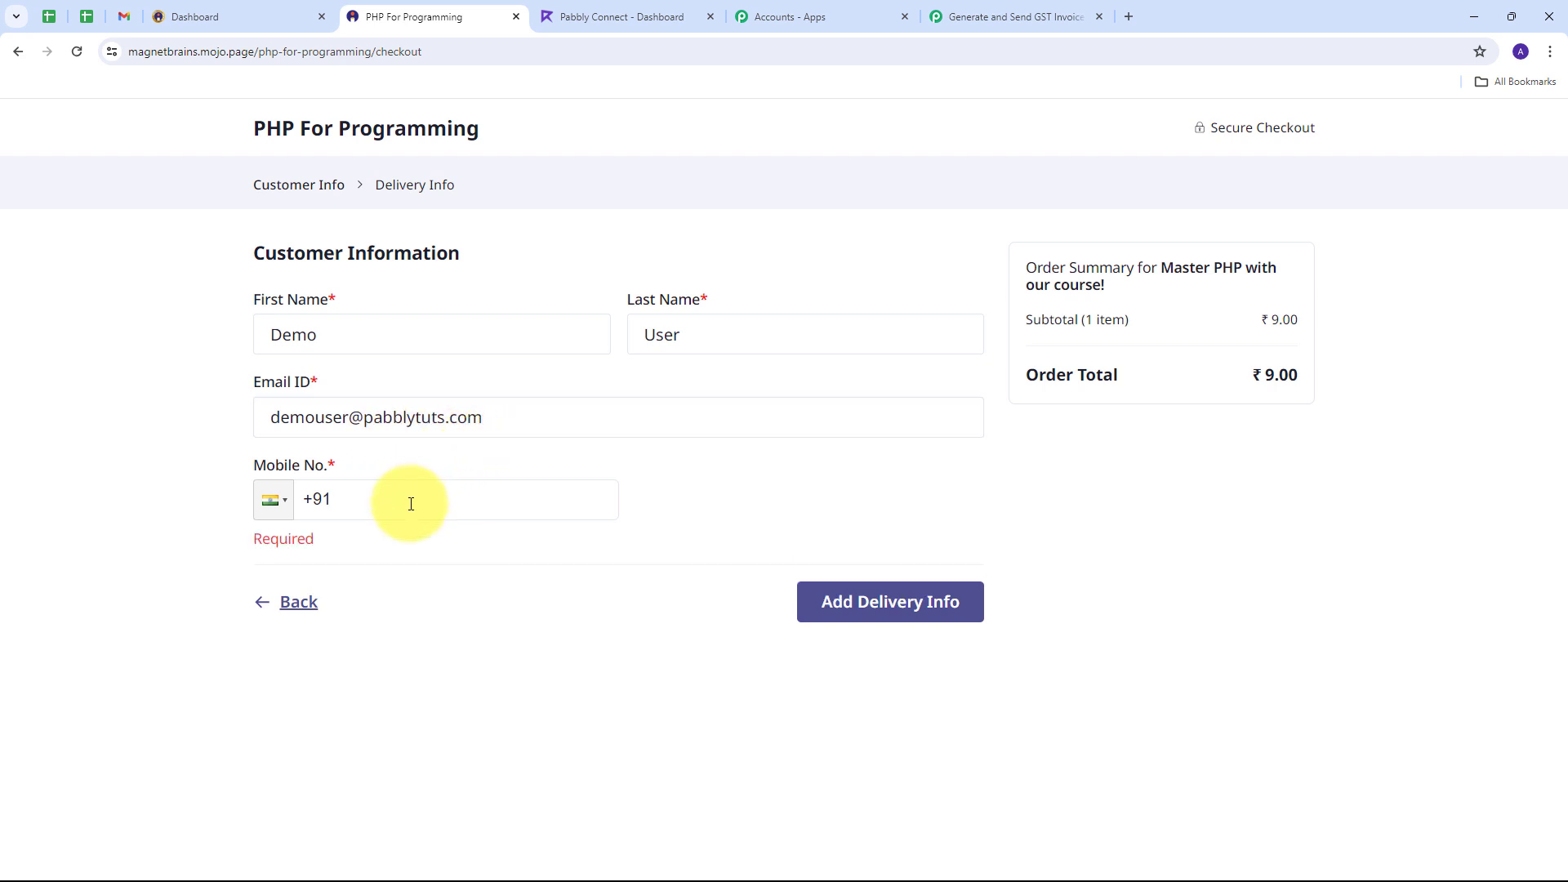
pyautogui.write('9494949494')
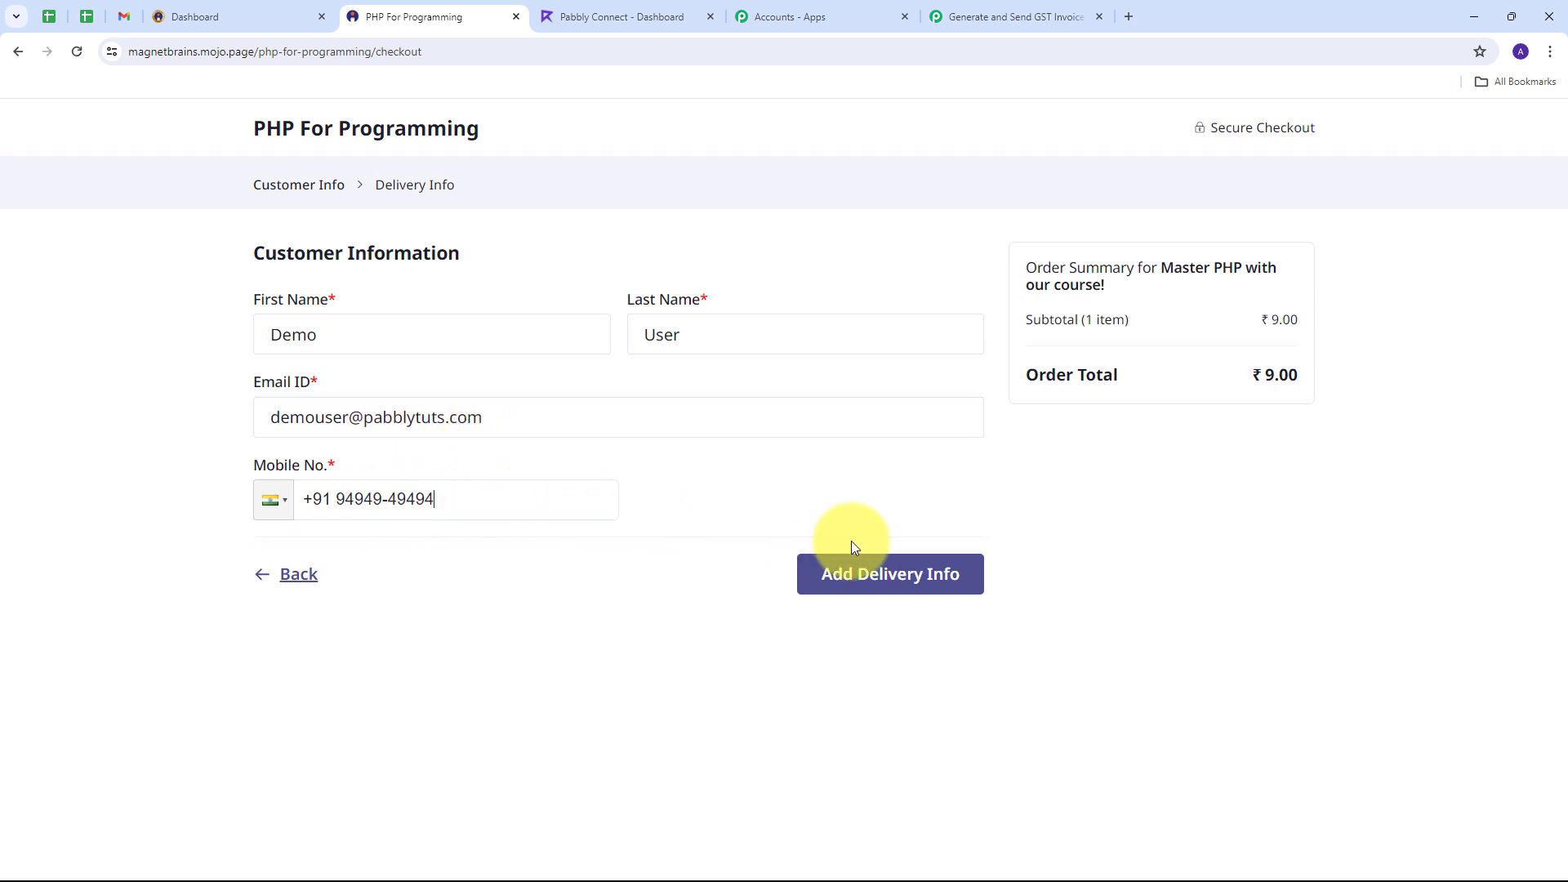
# Step: Enter the billing street, city and pincode, with Madhya Pradesh as the state
pyautogui.click(876, 588)
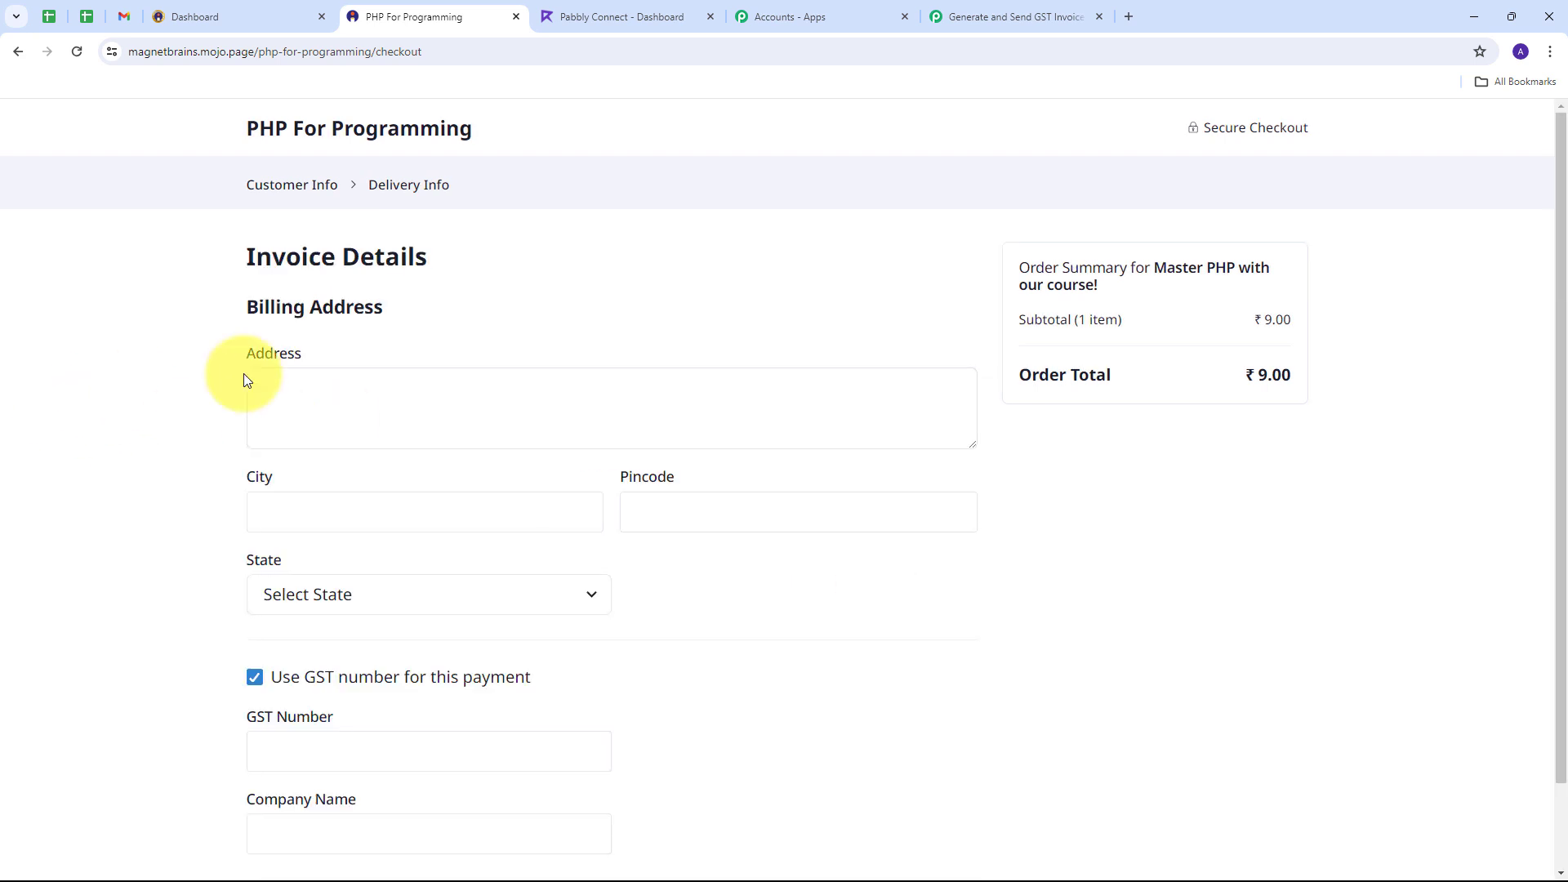
pyautogui.click(303, 395)
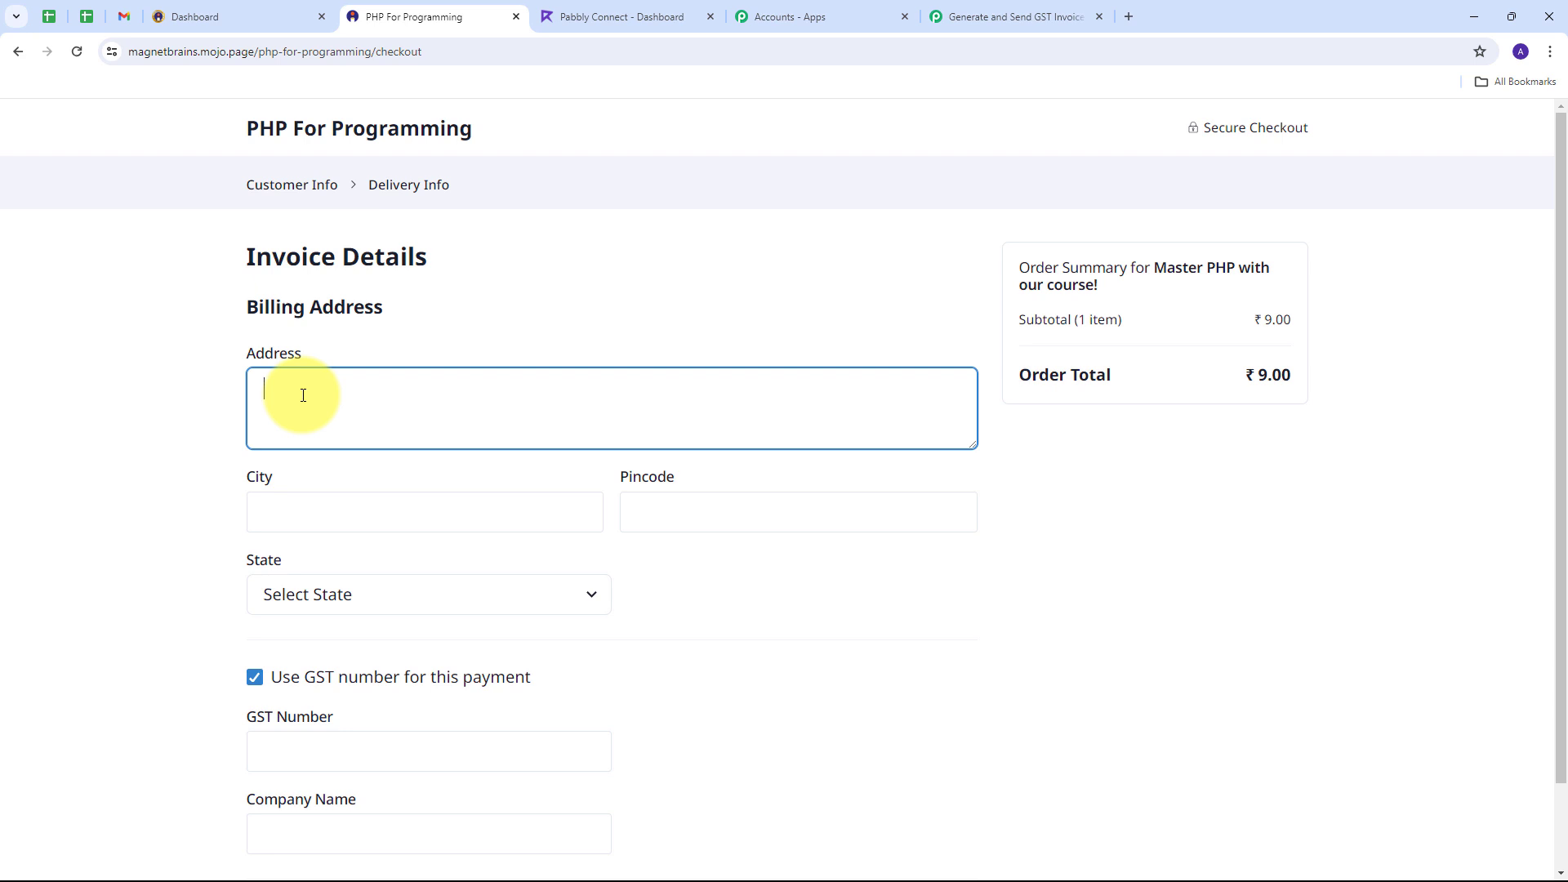
pyautogui.write('Old Street')
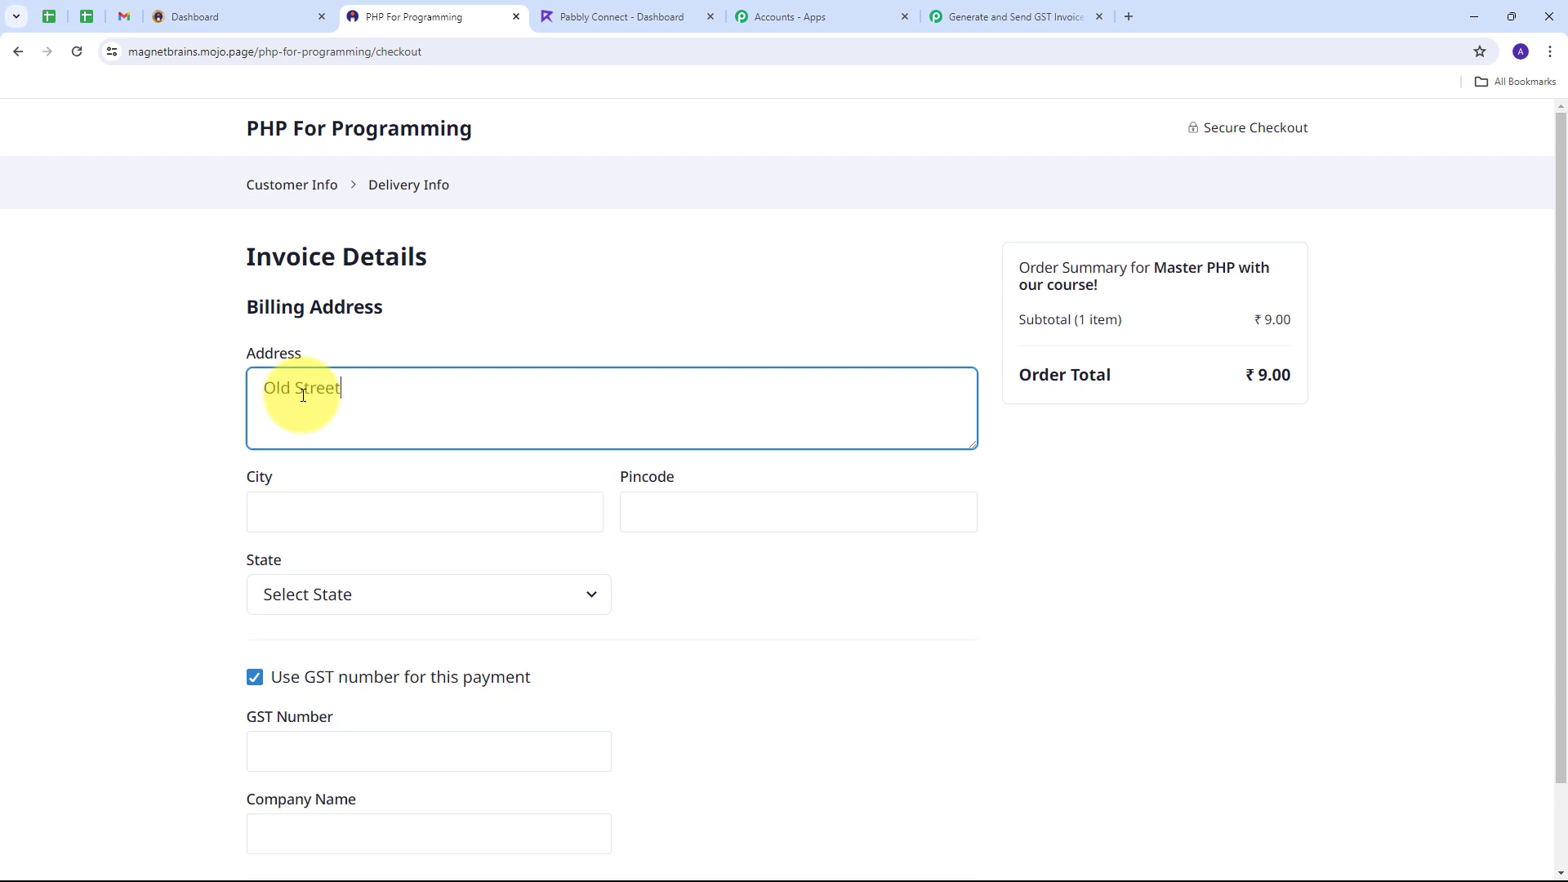
pyautogui.click(297, 507)
pyautogui.write('Bhopal')
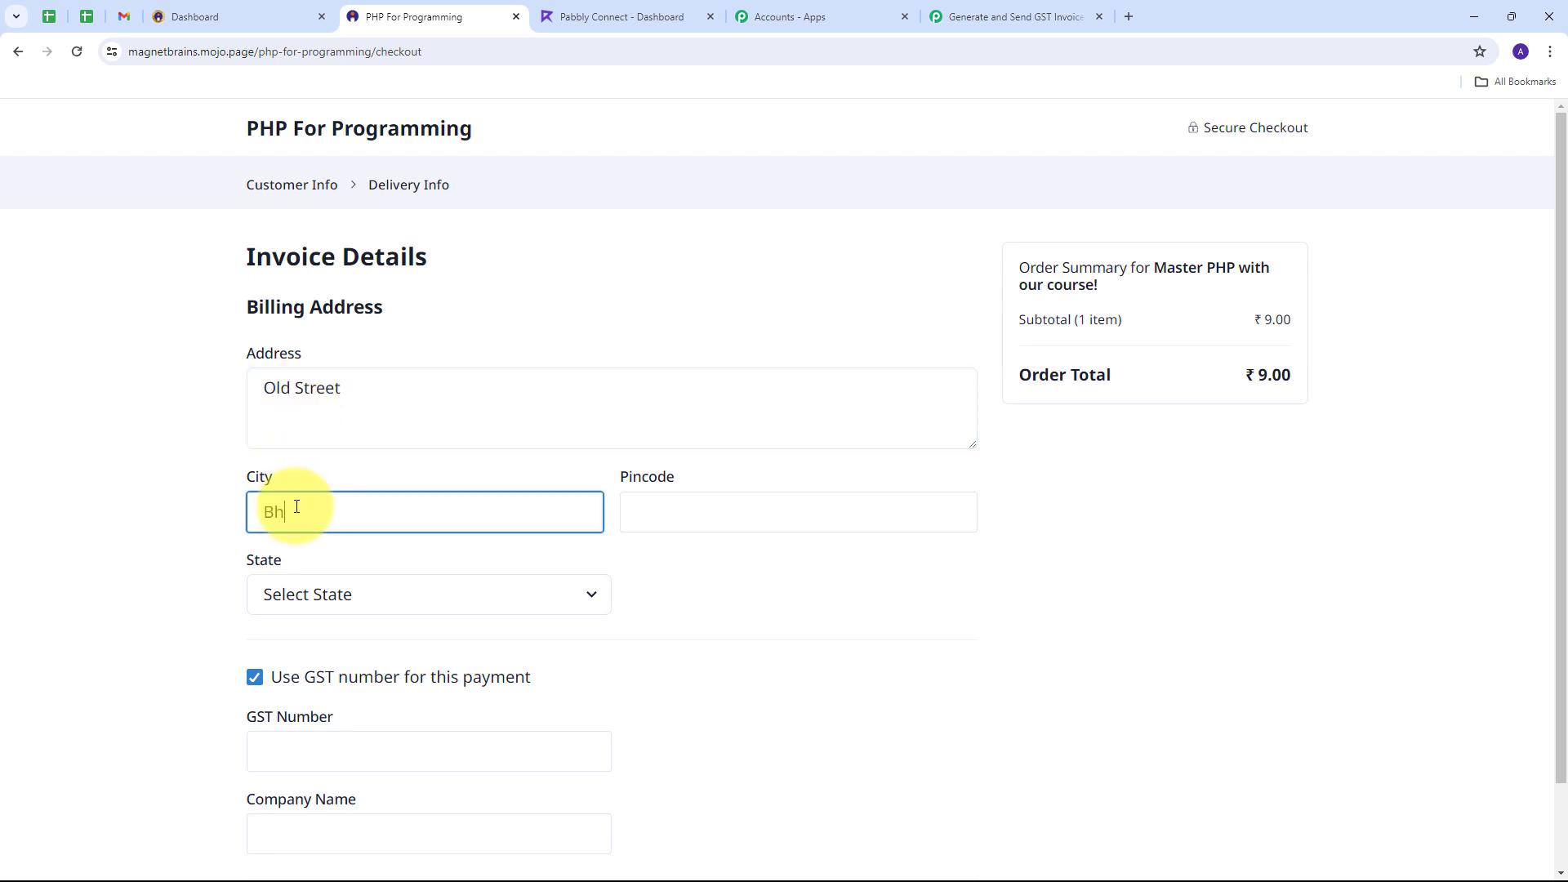
pyautogui.press('Tab')
pyautogui.write('411111')
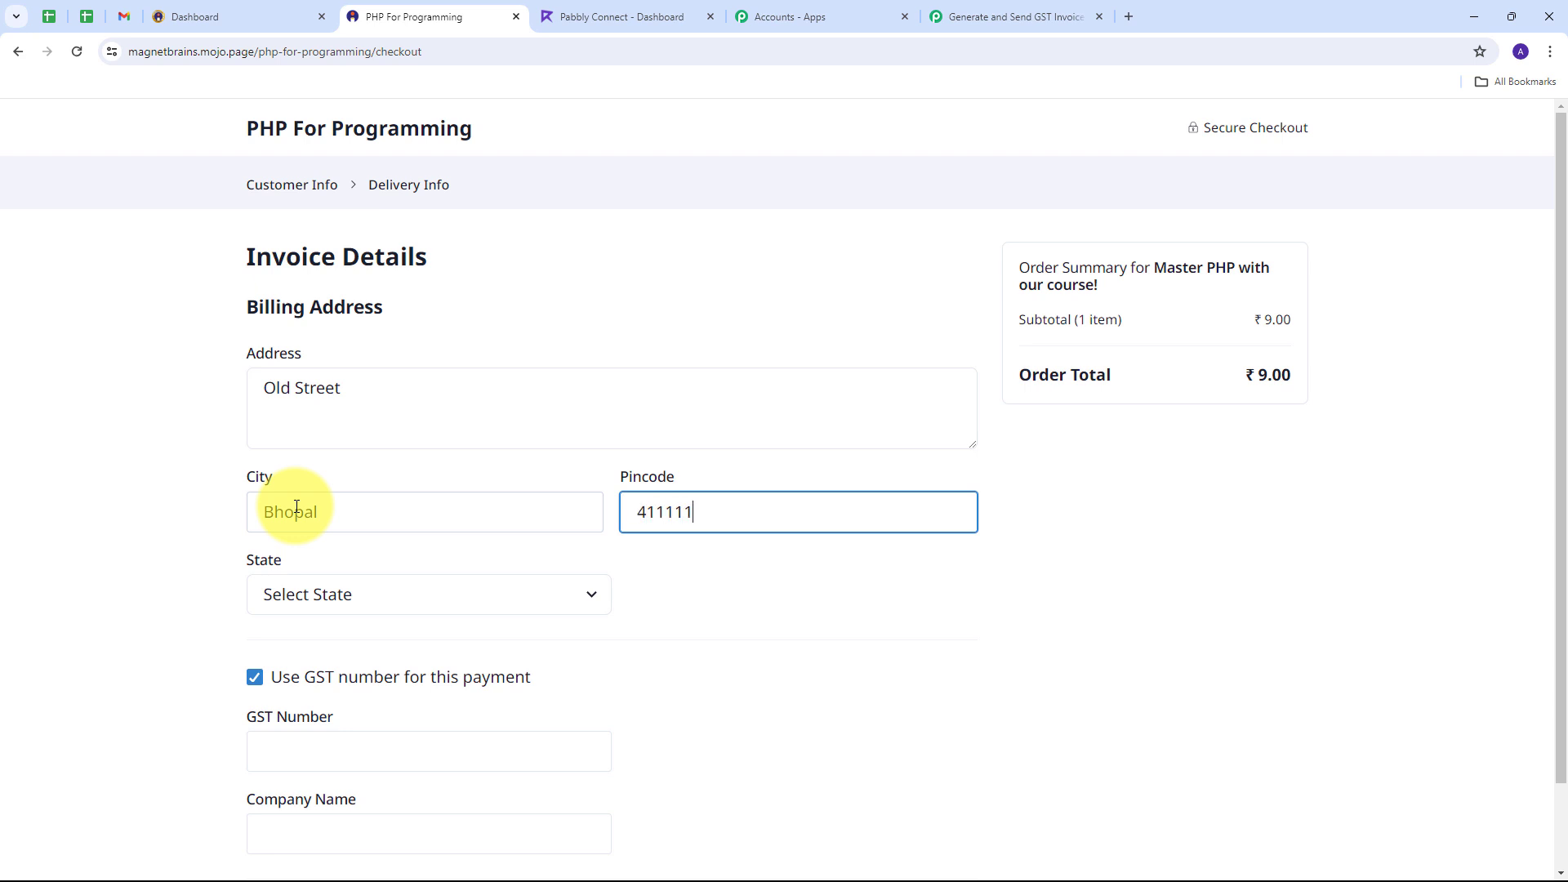
pyautogui.click(586, 601)
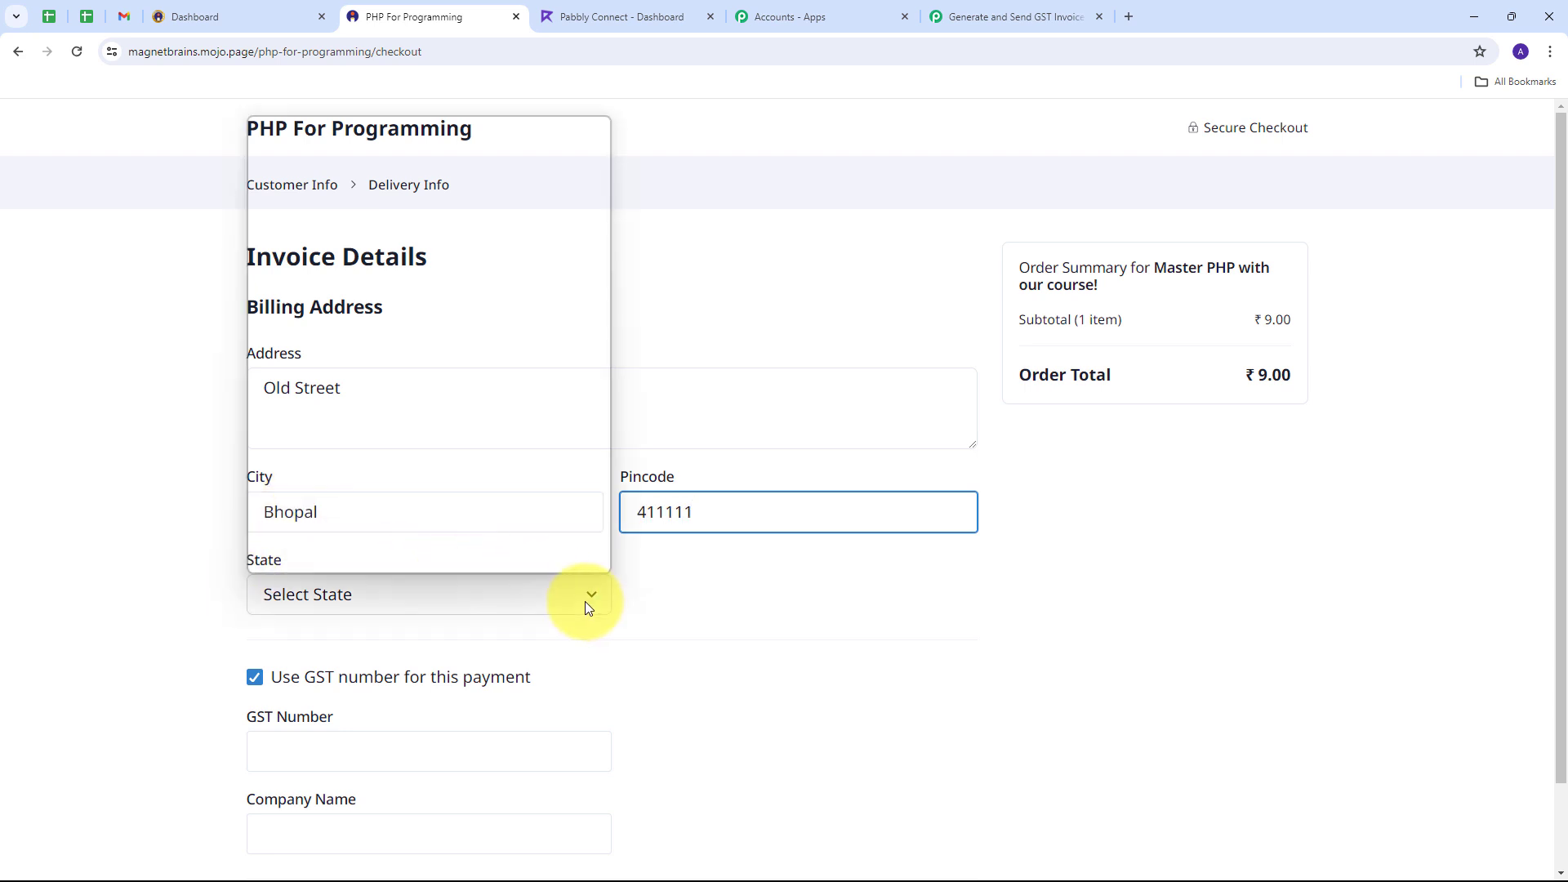
pyautogui.scroll(-2, 481, 413)
pyautogui.scroll(-2, 482, 413)
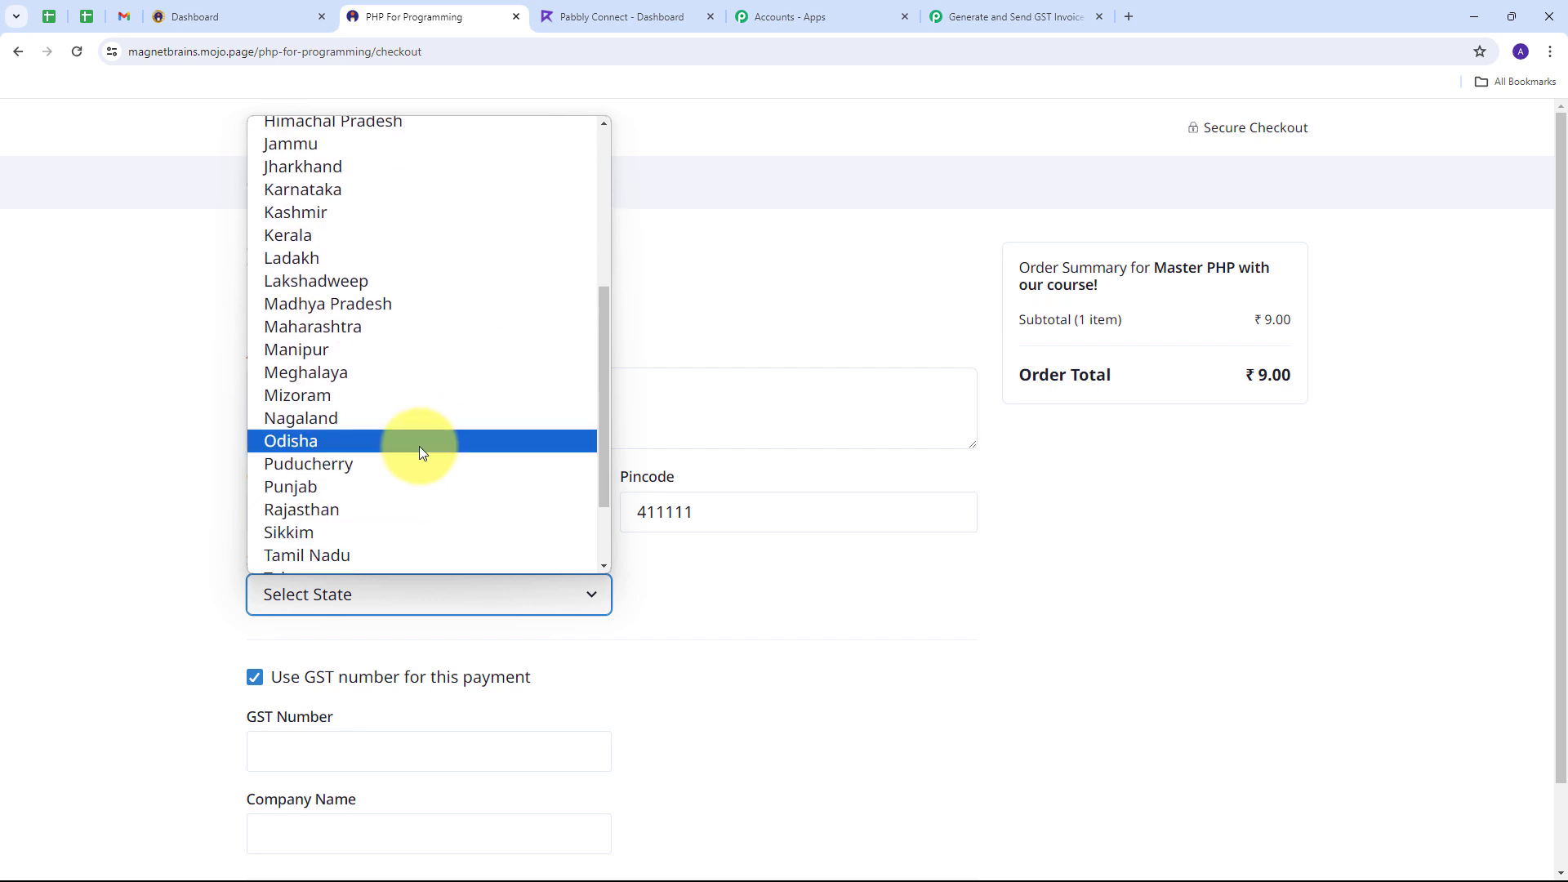
pyautogui.click(360, 310)
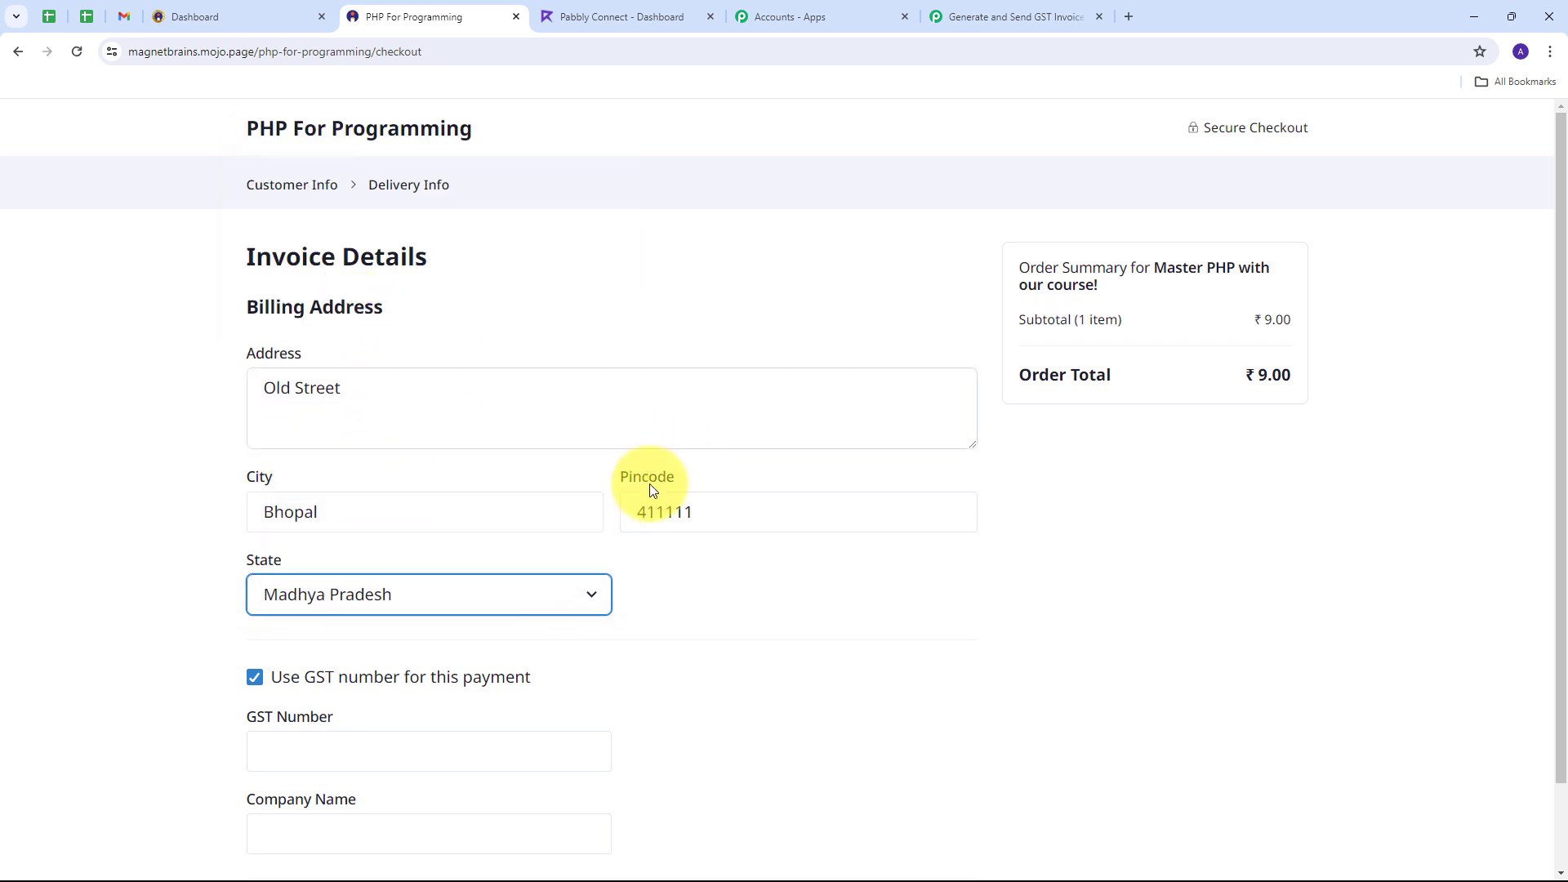
pyautogui.scroll(-1, 199, 628)
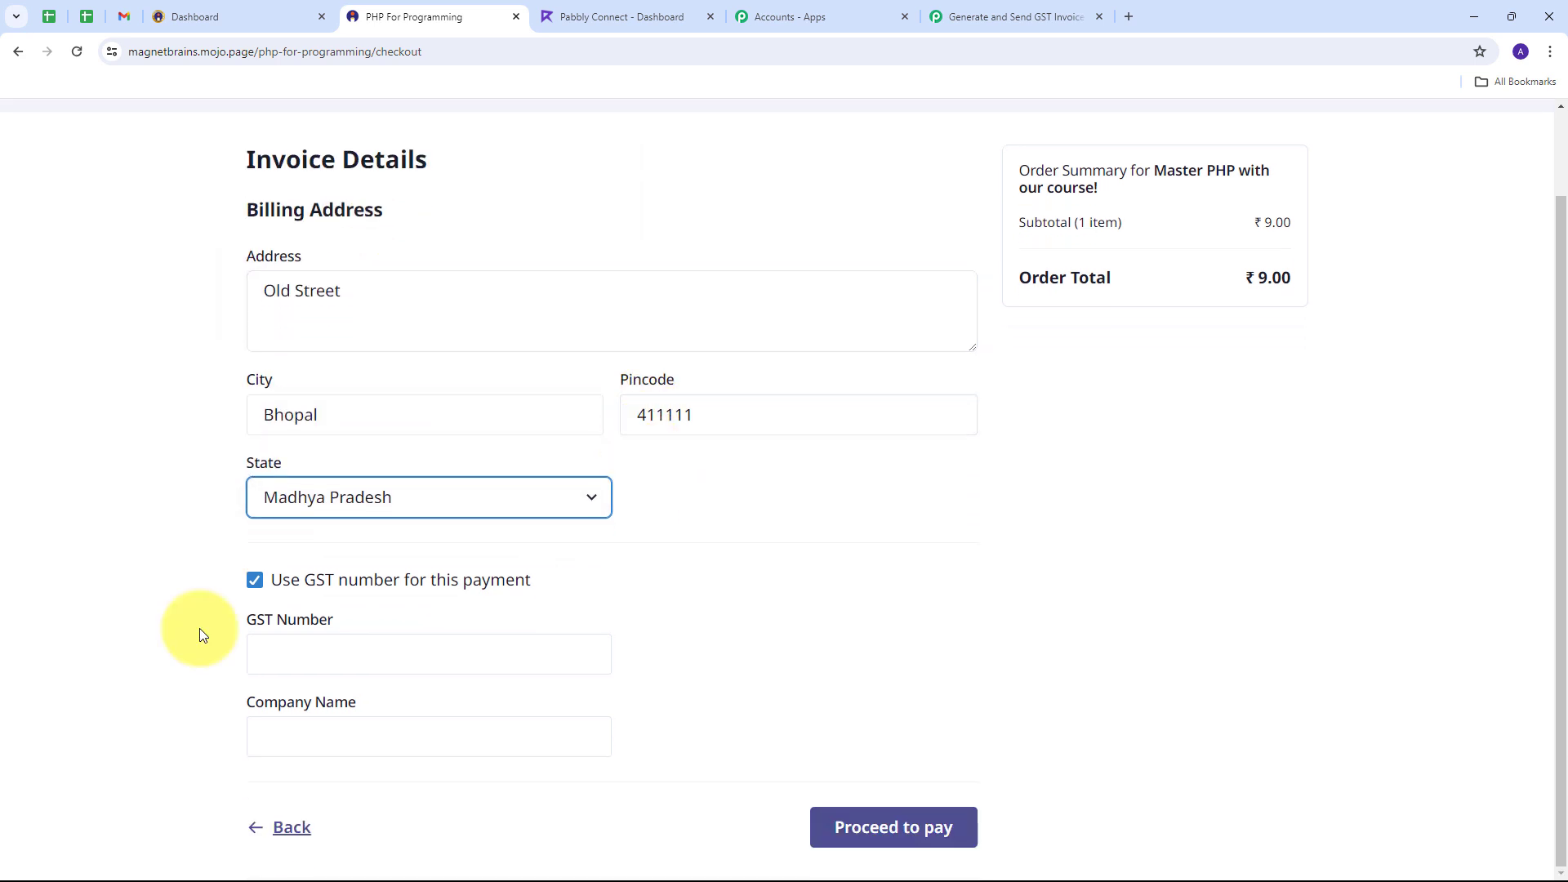
# Step: Paste in the GST number and the company name Bliss Academy
pyautogui.click(294, 649)
pyautogui.write('27ABCDE1234F1Z5')
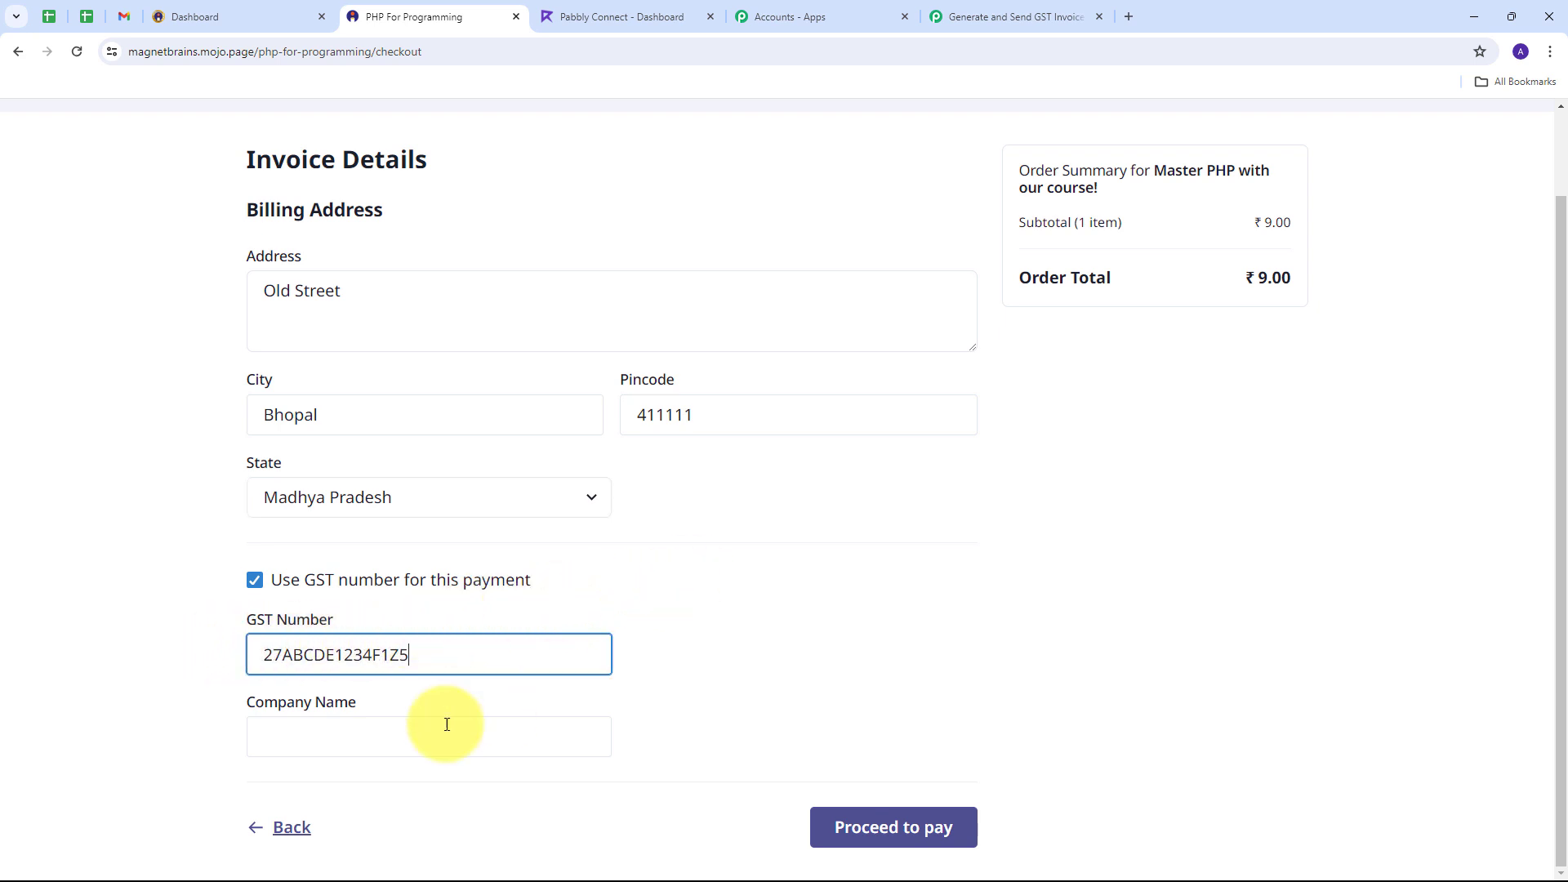
pyautogui.click(330, 735)
pyautogui.write('Bliss Academy')
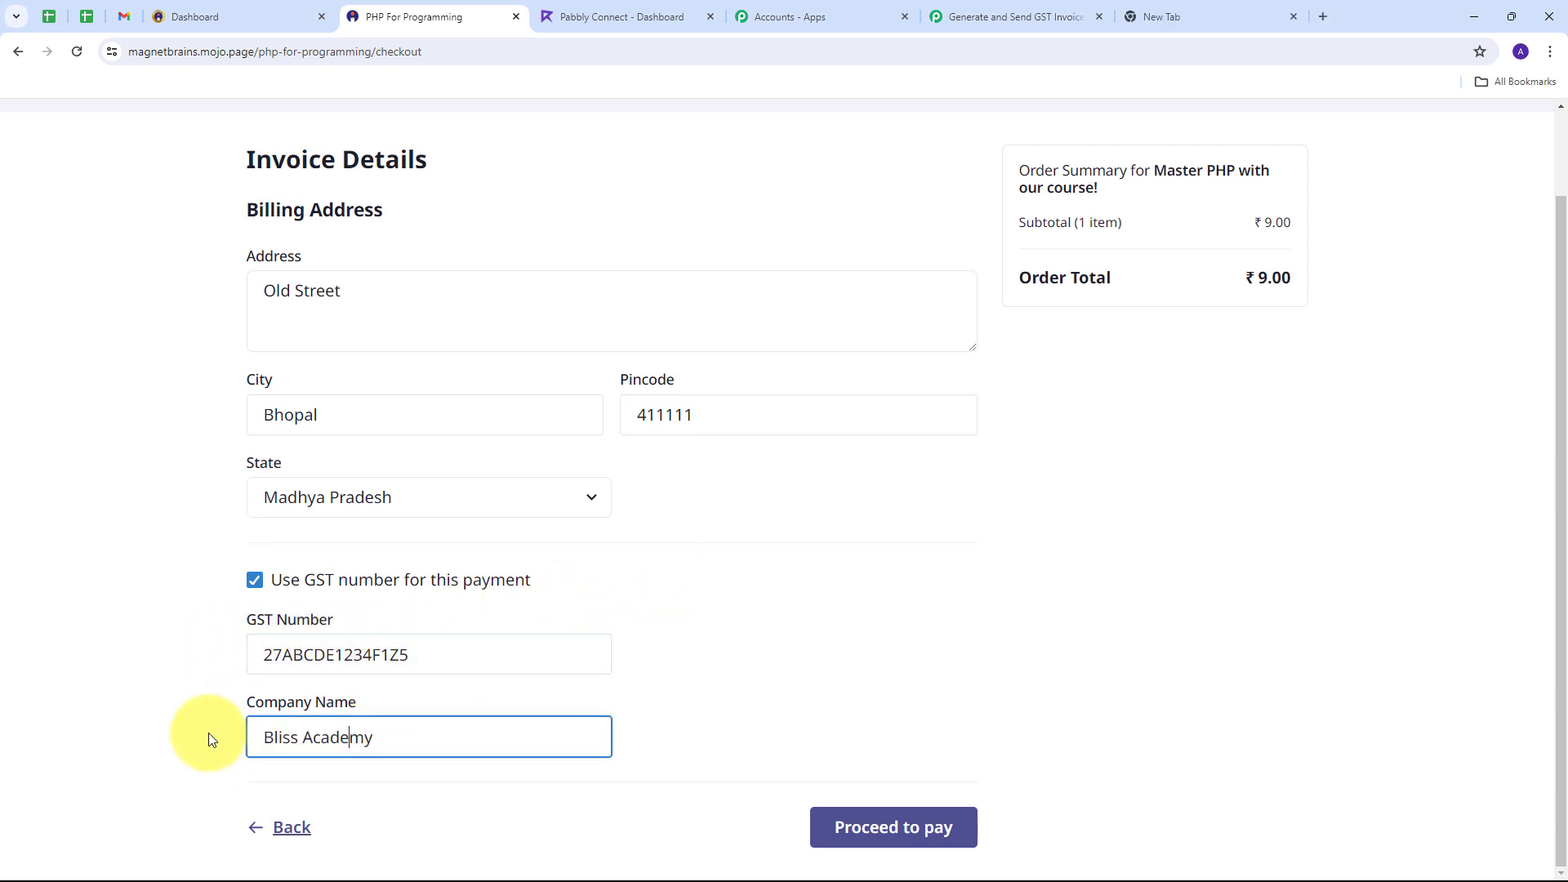
pyautogui.click(754, 703)
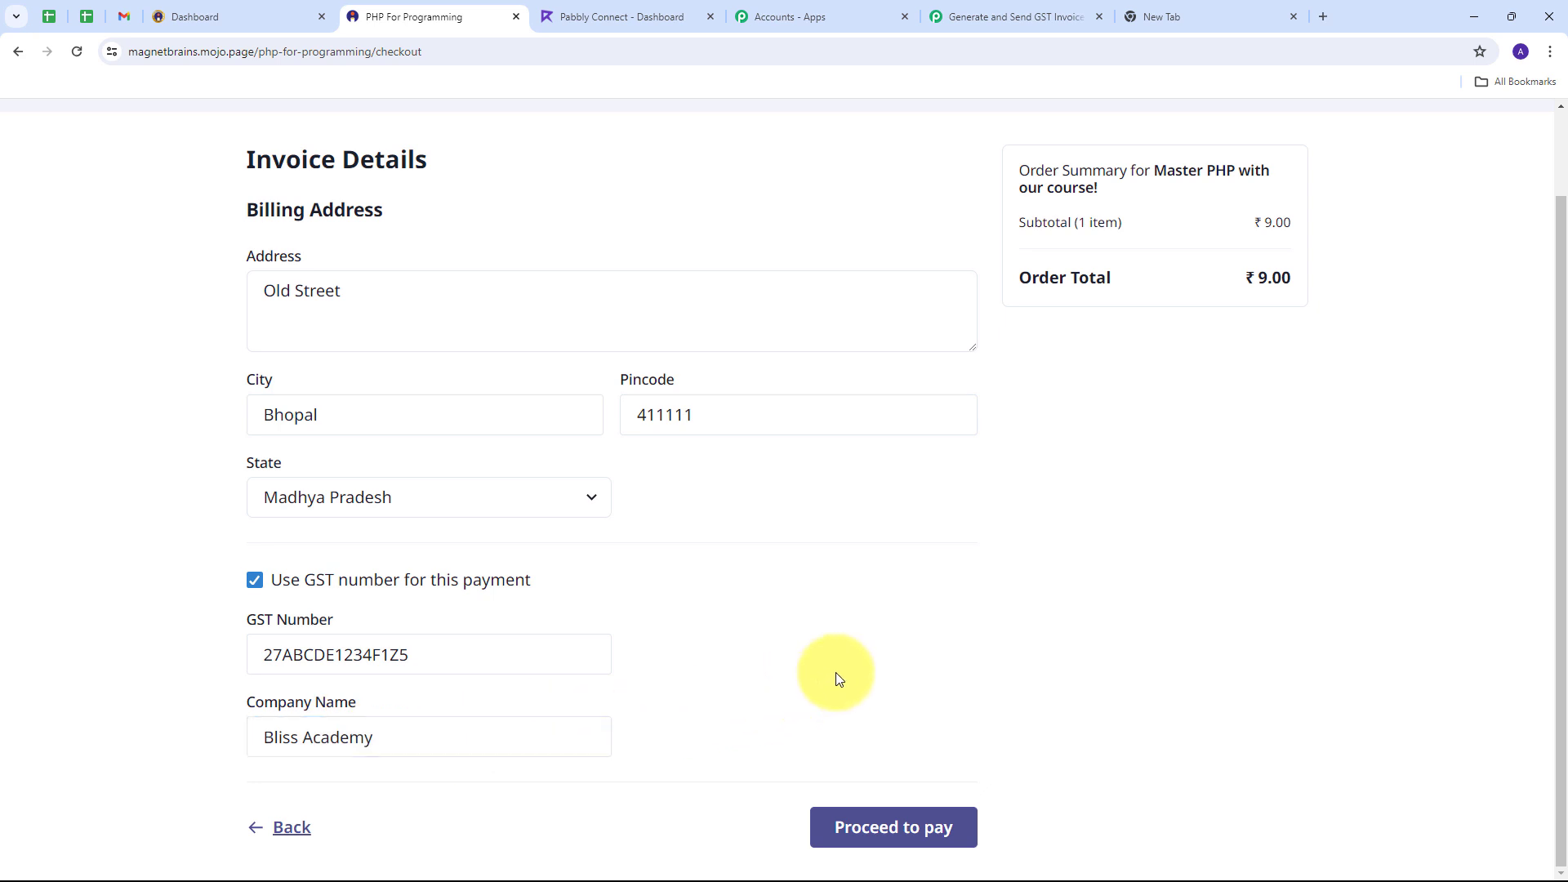
# Step: Pay the ₹9 order by UPI and reach the order's thank-you page
pyautogui.click(882, 829)
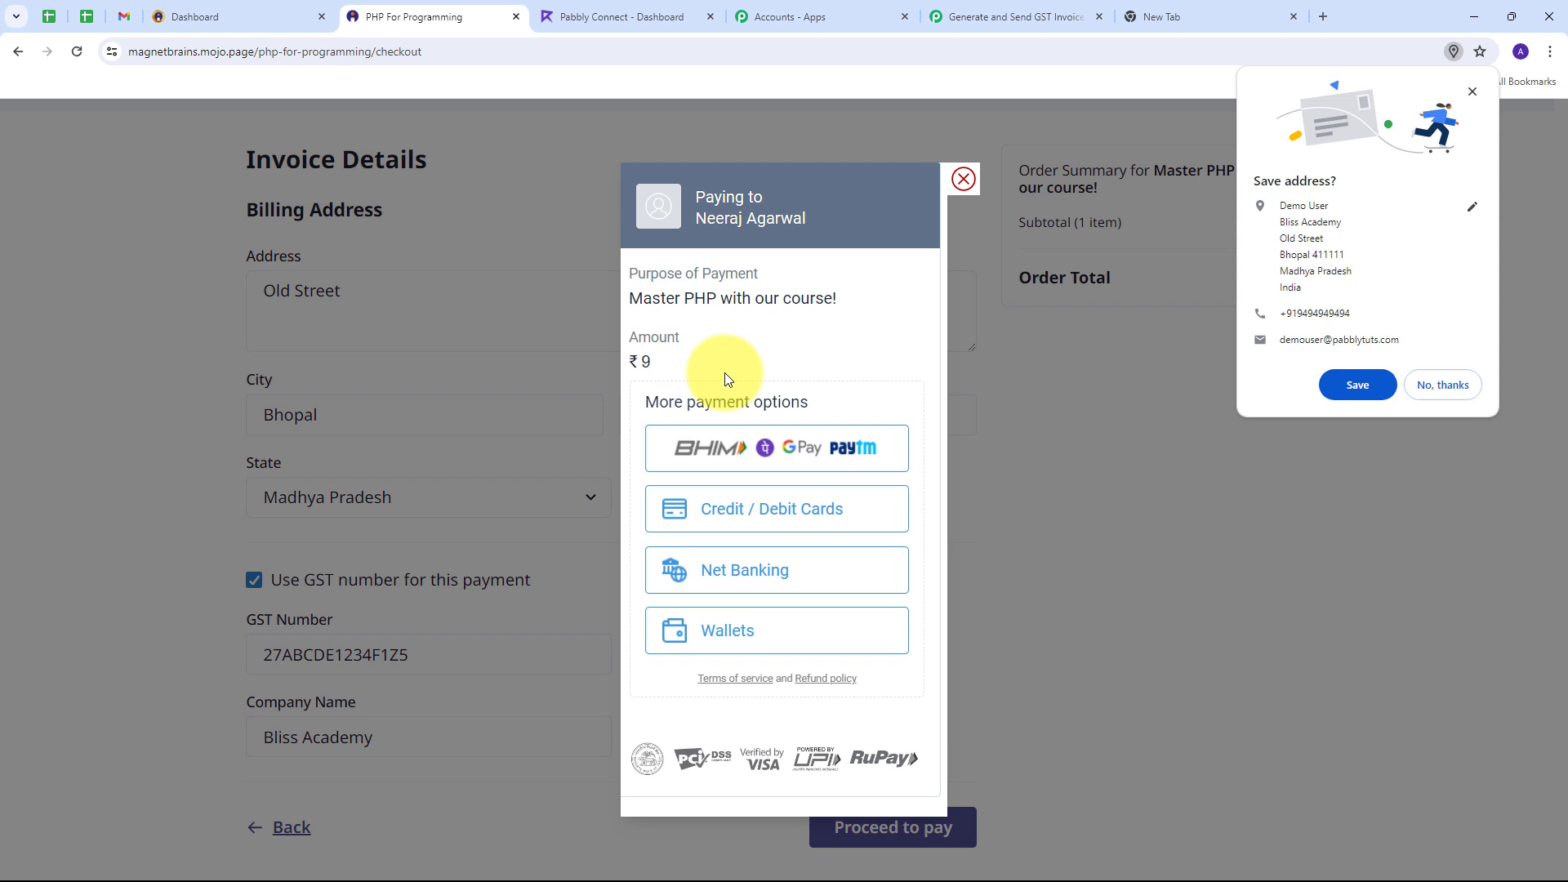
pyautogui.click(752, 454)
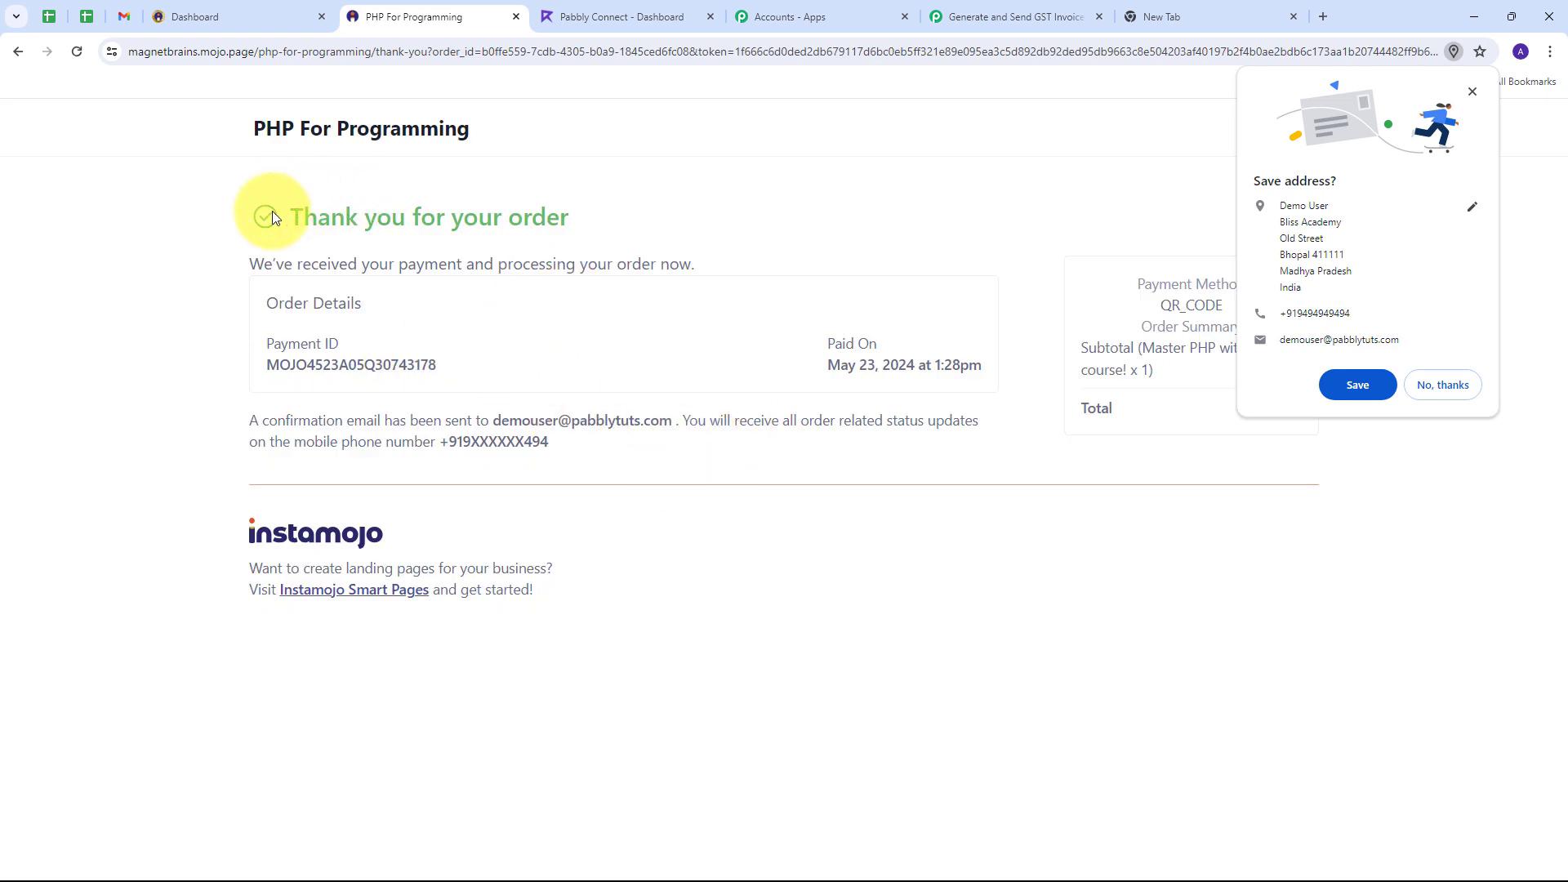
pyautogui.moveTo(226, 131); pyautogui.dragTo(507, 133)
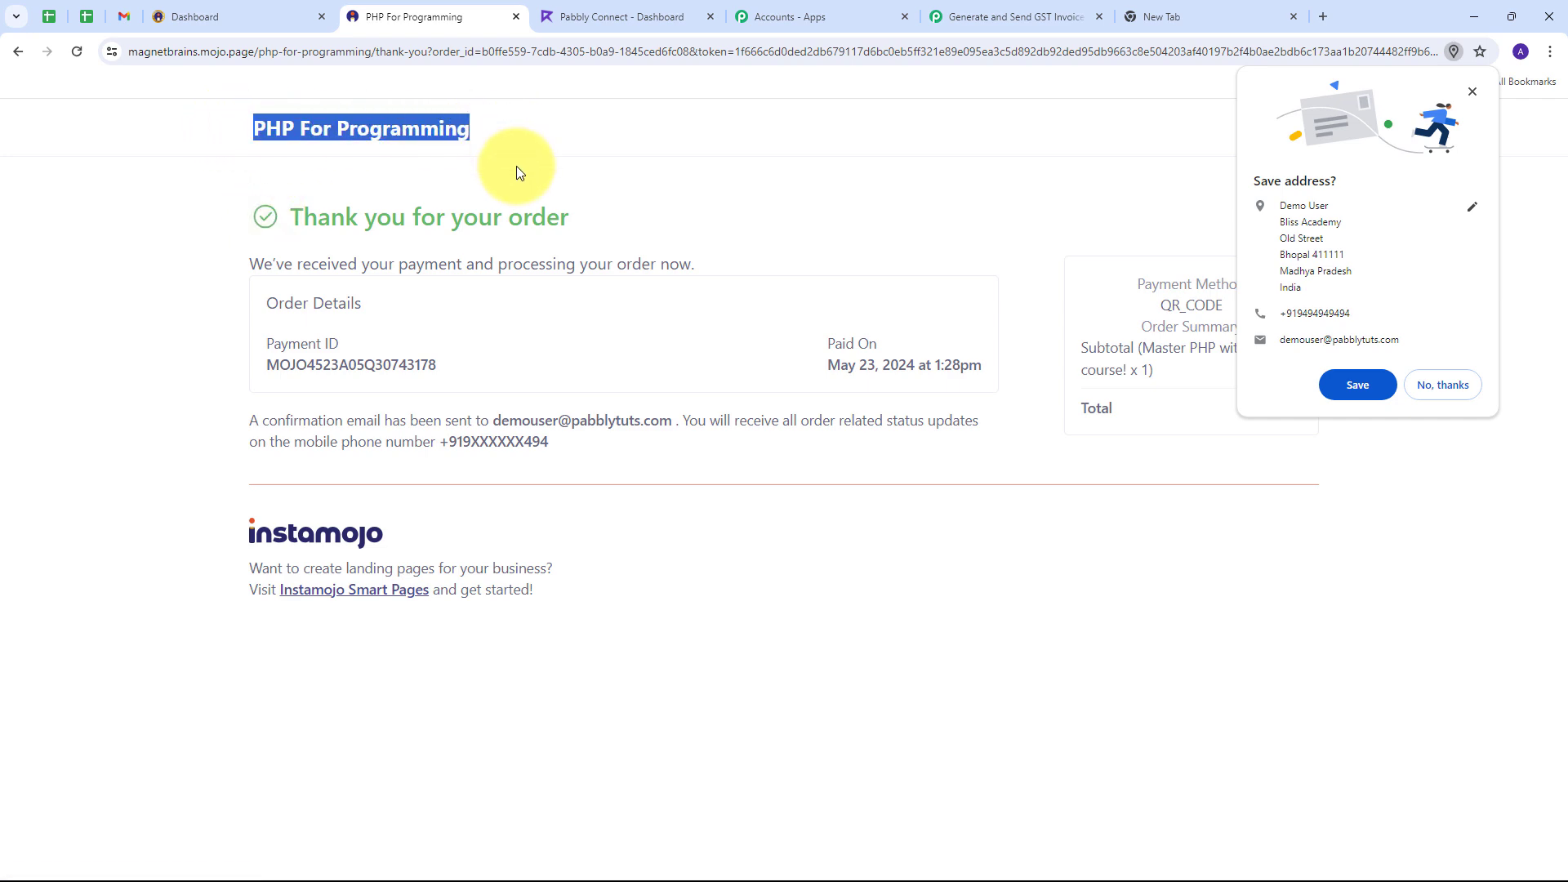
pyautogui.click(987, 16)
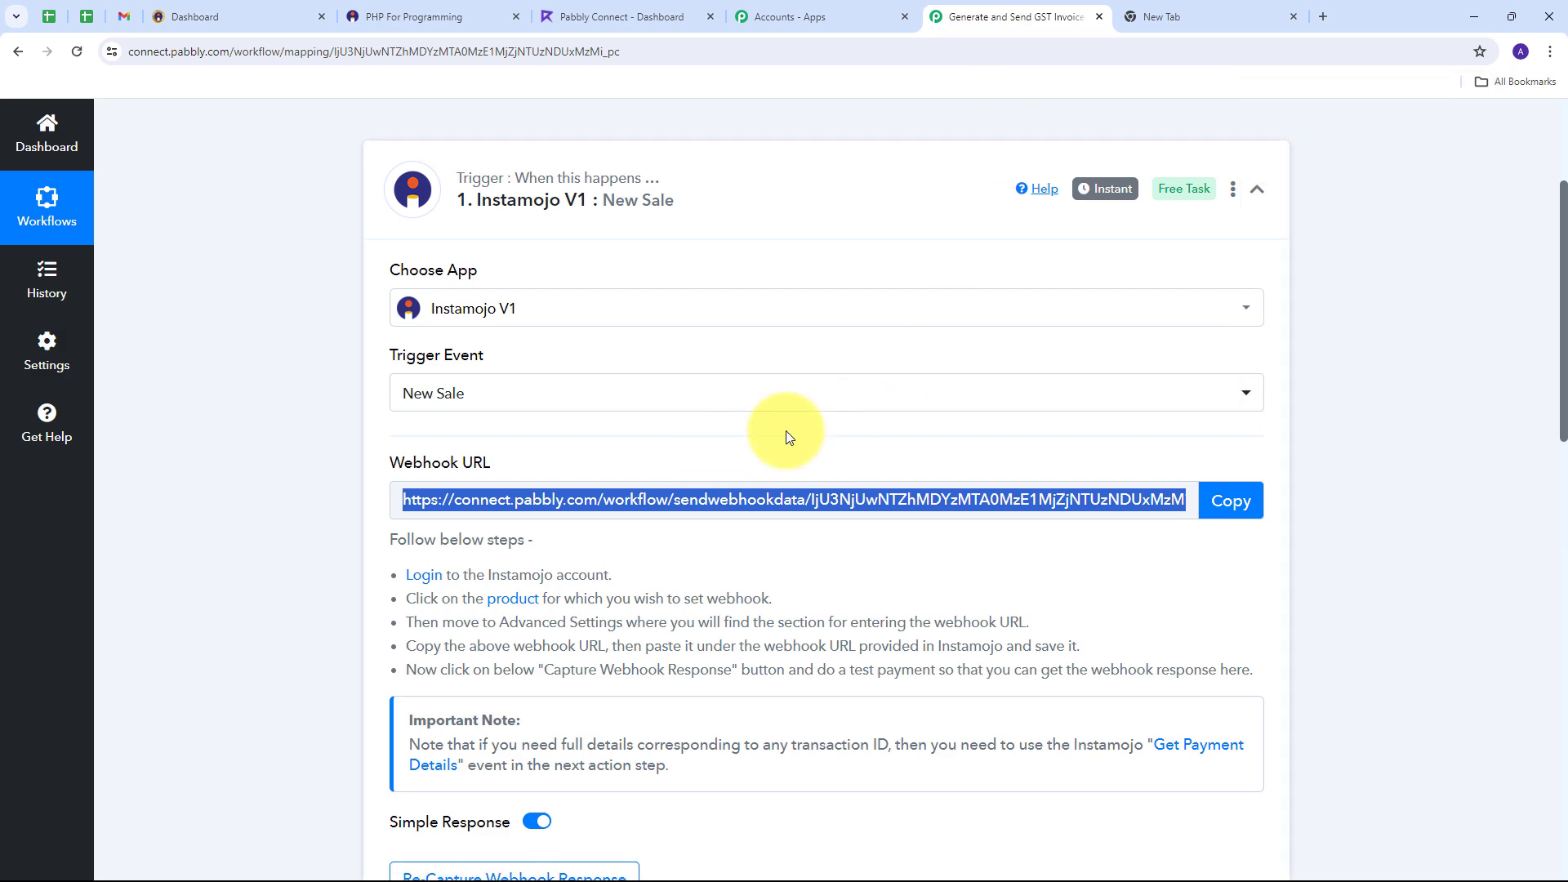
pyautogui.scroll(-8, 789, 437)
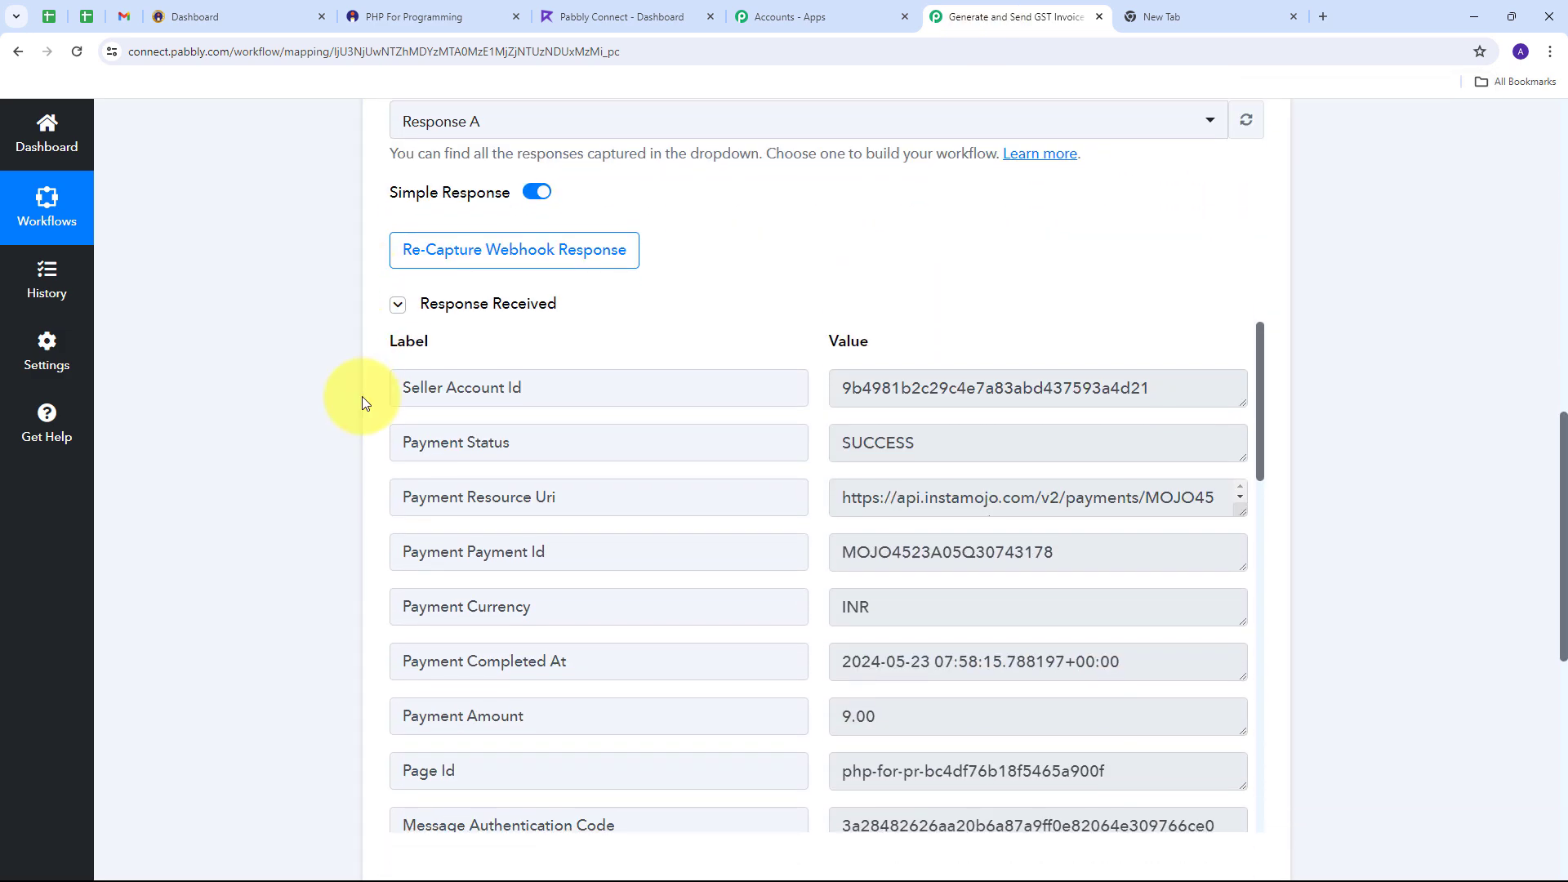
pyautogui.scroll(-1, 367, 408)
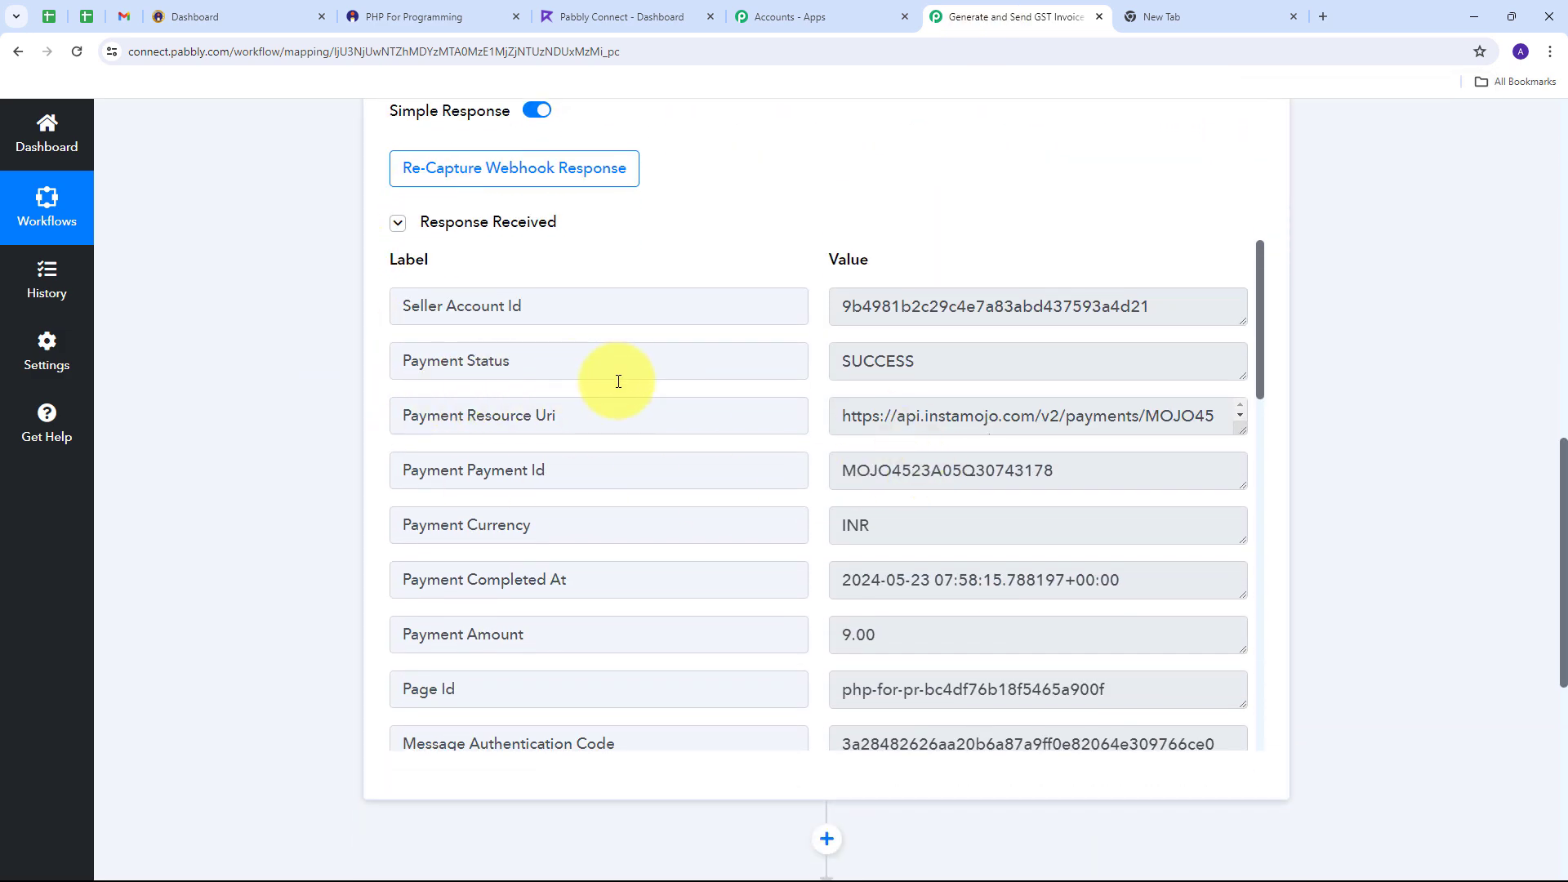
pyautogui.moveTo(990, 360); pyautogui.dragTo(771, 365)
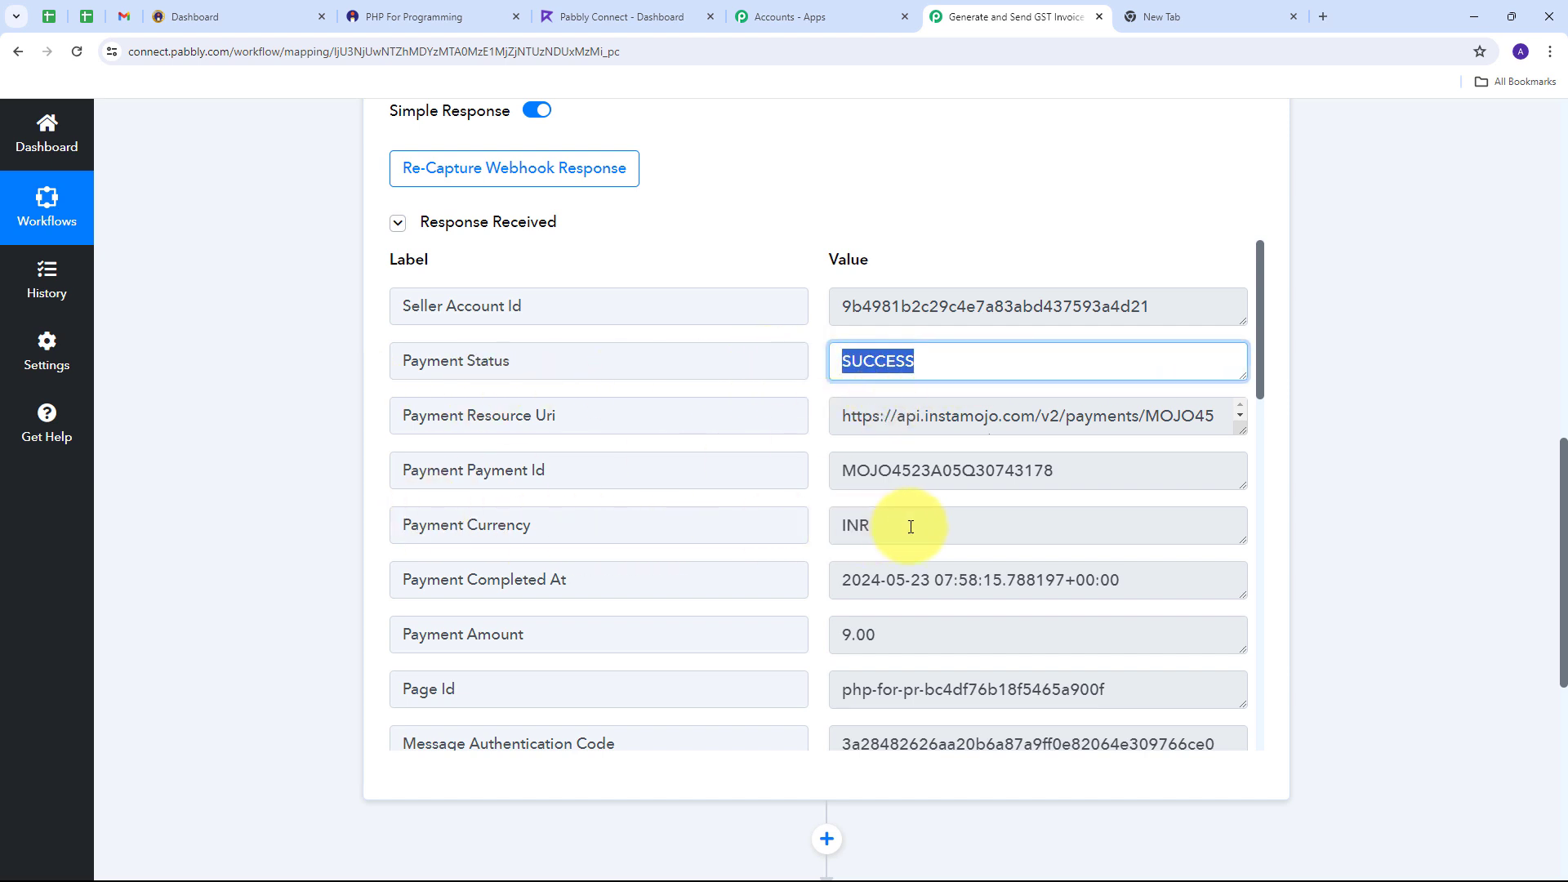
pyautogui.moveTo(911, 526); pyautogui.dragTo(752, 525)
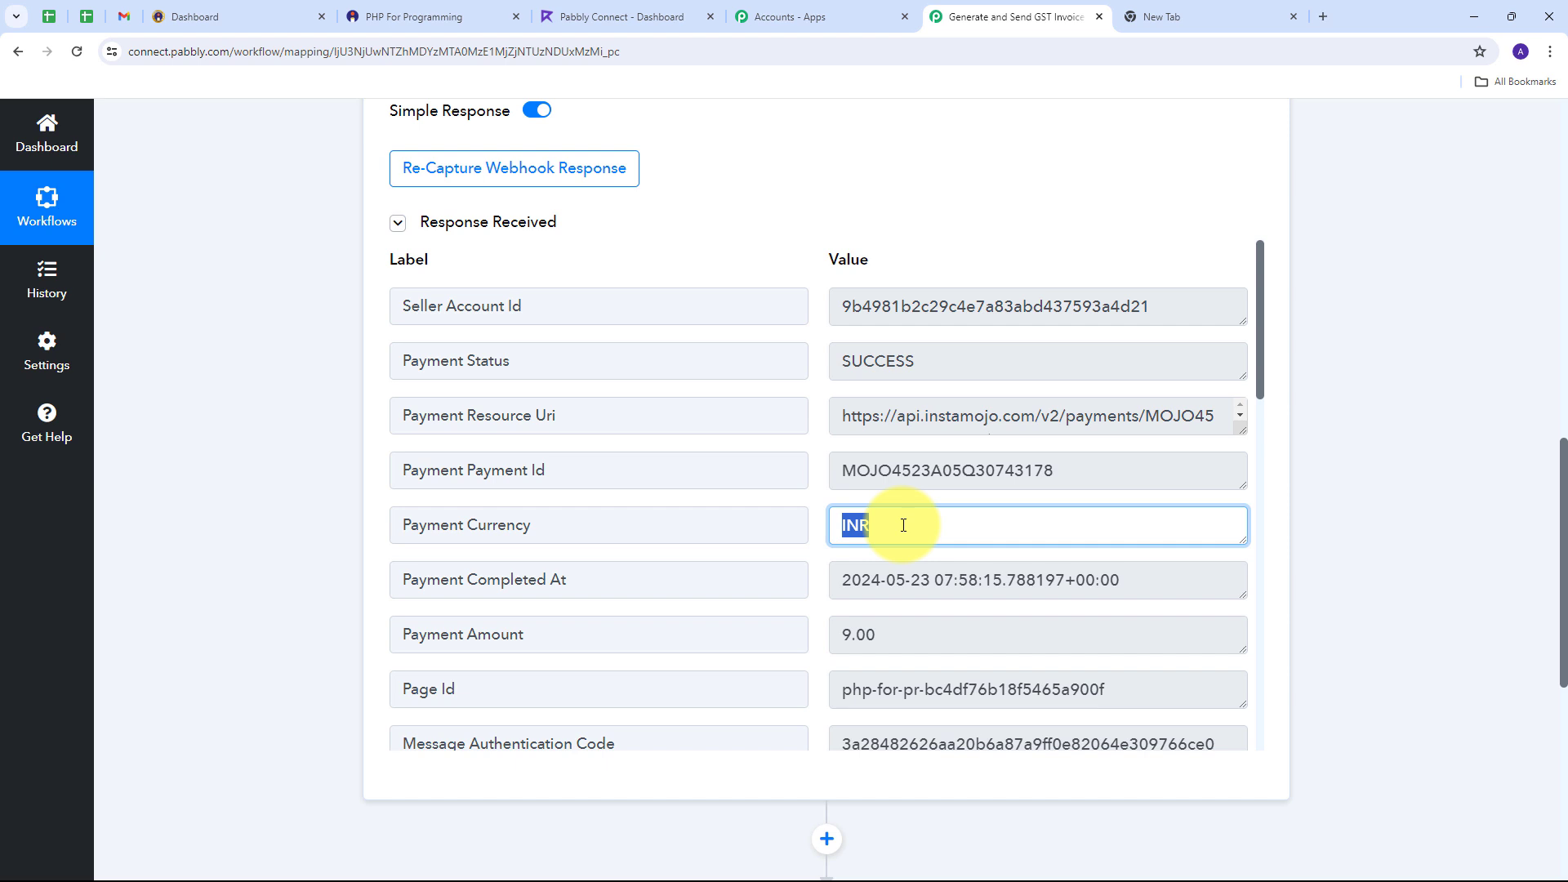
pyautogui.moveTo(1113, 465); pyautogui.dragTo(697, 480)
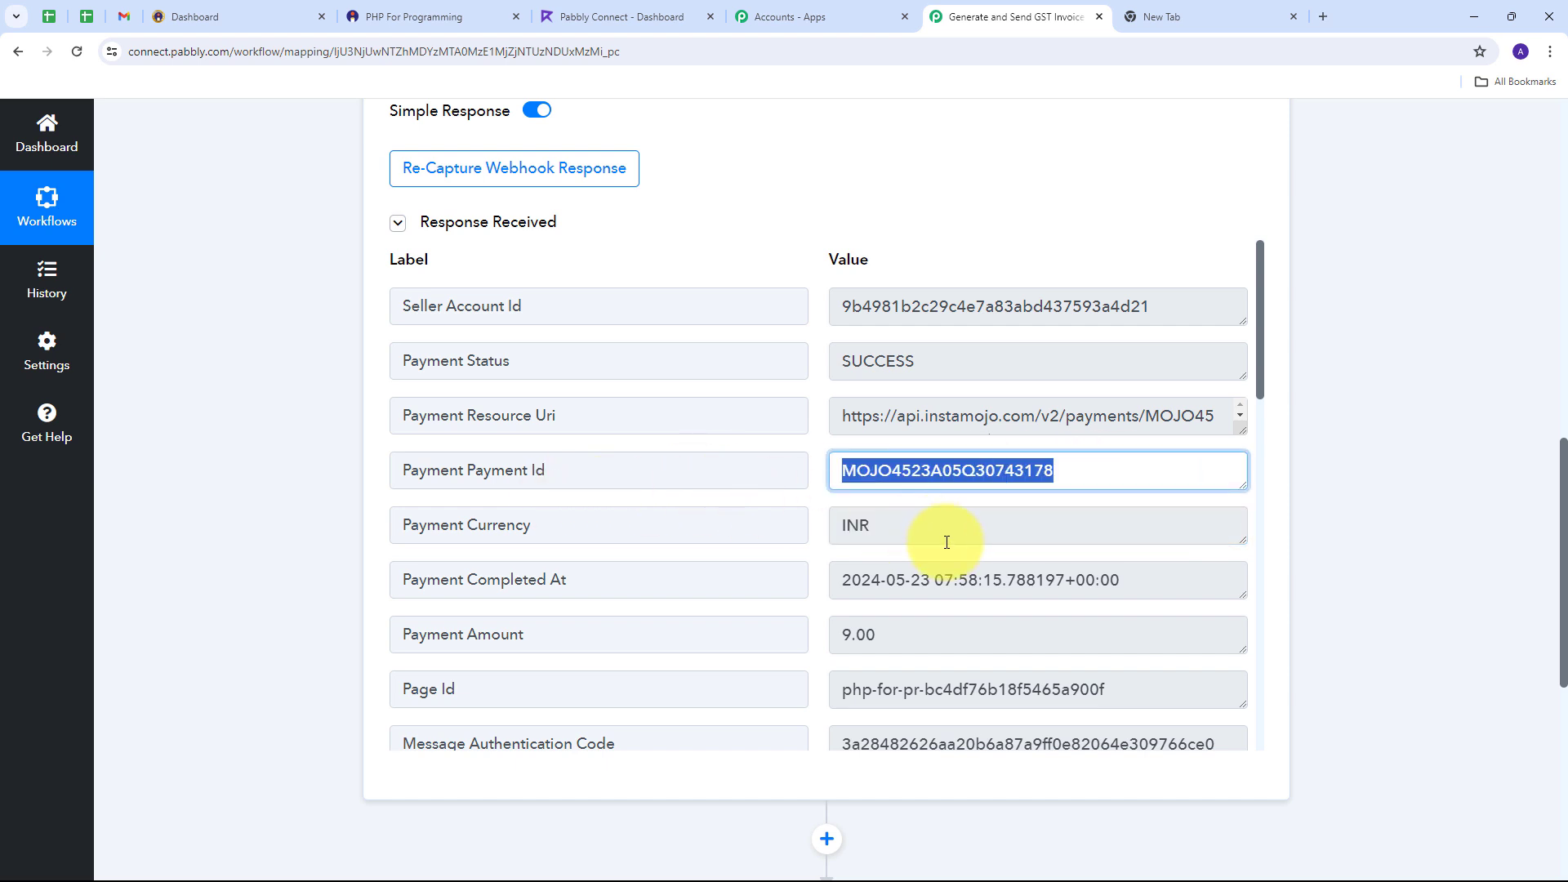
pyautogui.scroll(-1, 946, 542)
pyautogui.moveTo(893, 553); pyautogui.dragTo(613, 583)
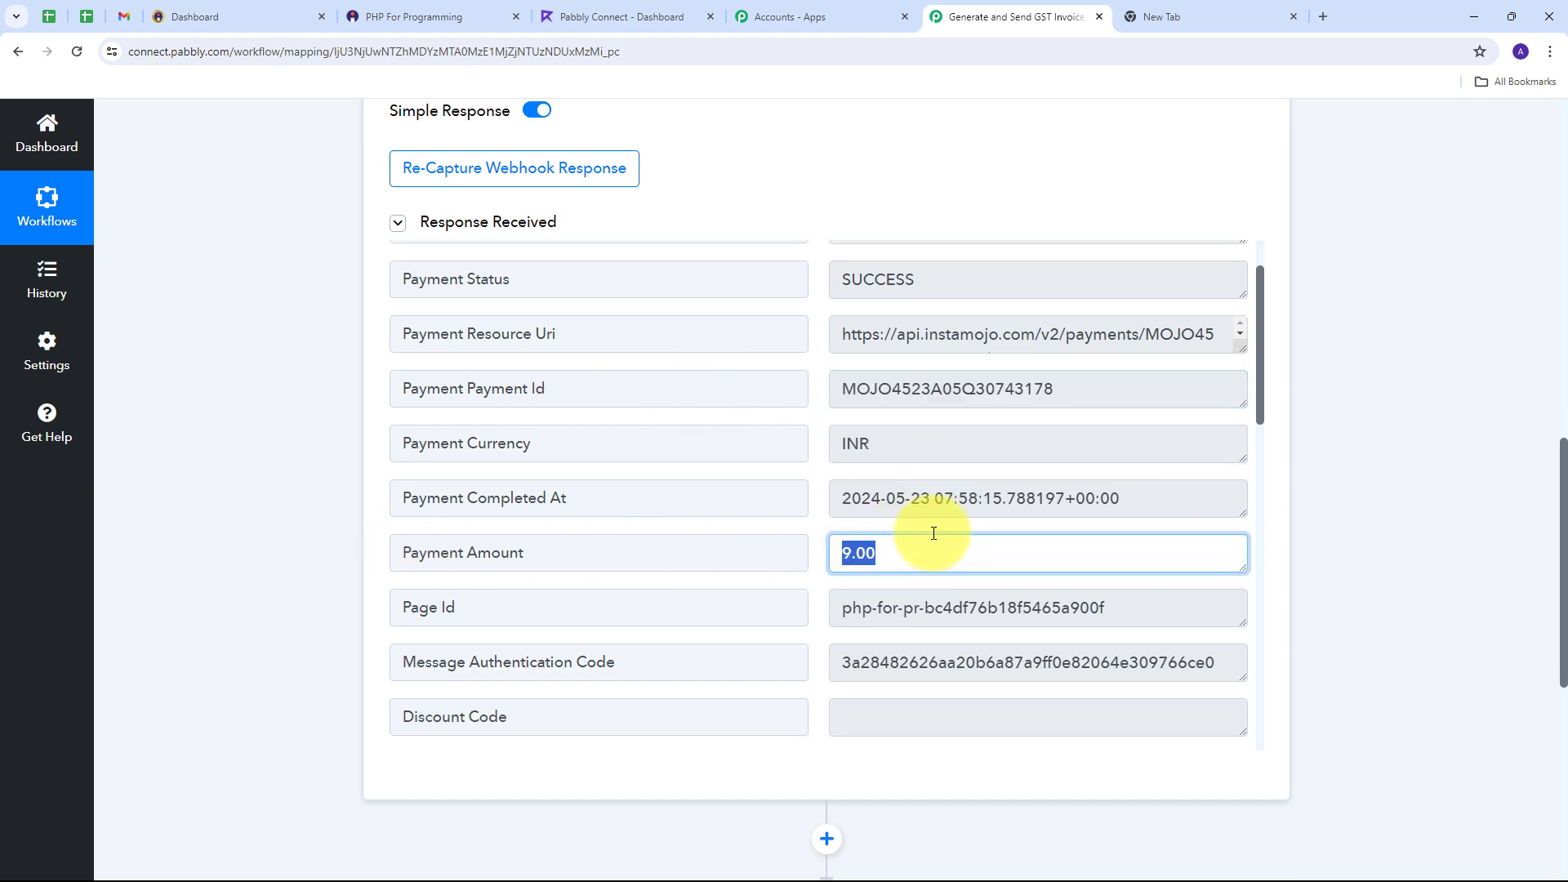
pyautogui.scroll(-2, 938, 532)
pyautogui.scroll(-2, 859, 464)
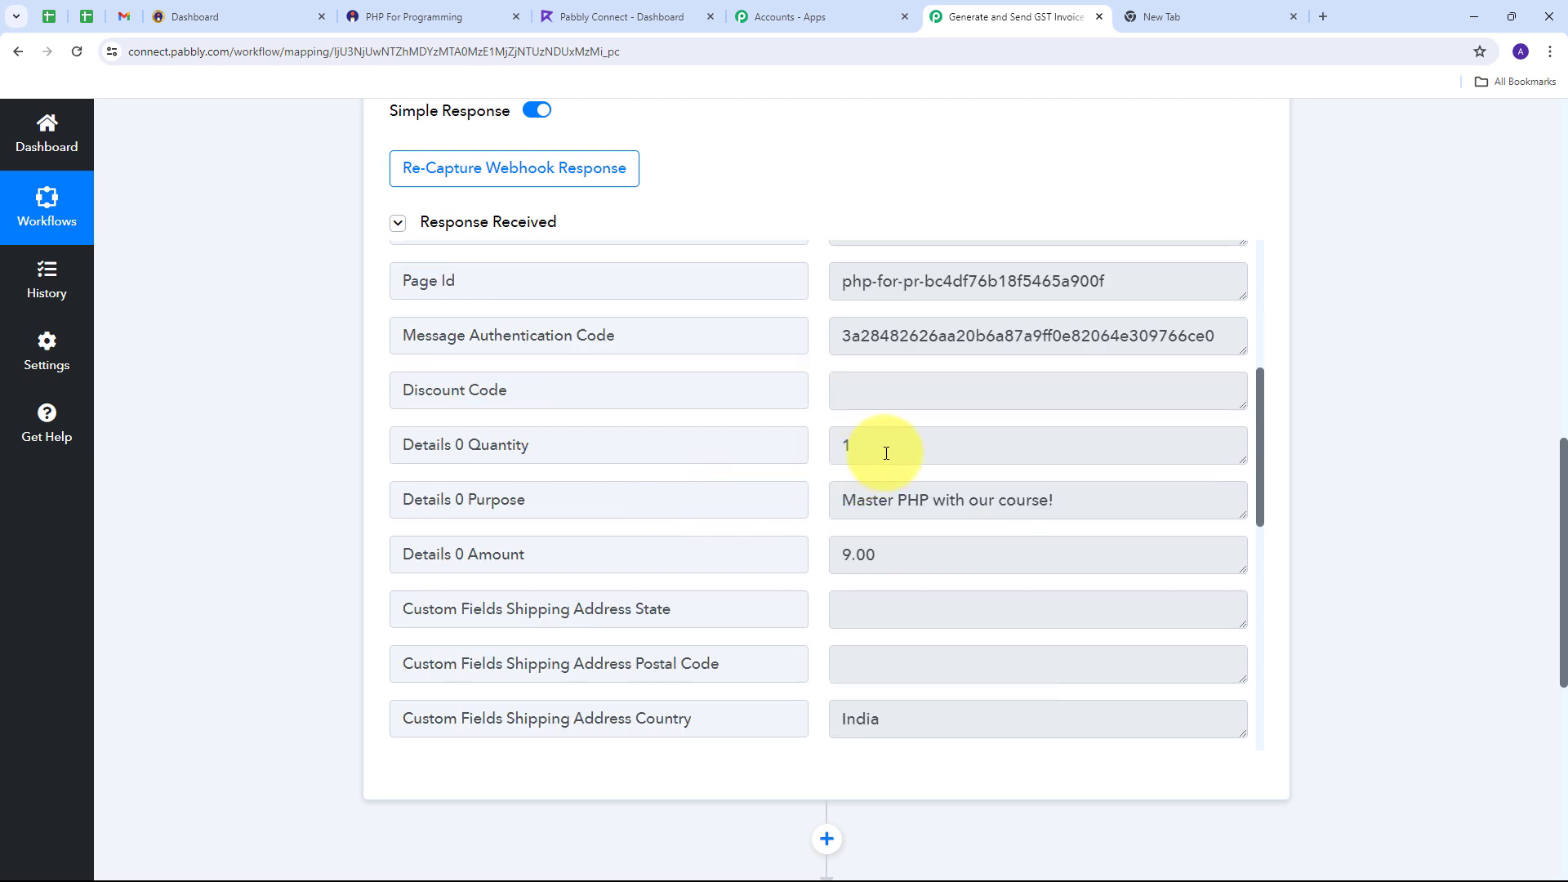
pyautogui.moveTo(885, 453); pyautogui.dragTo(821, 449)
pyautogui.scroll(-6, 850, 511)
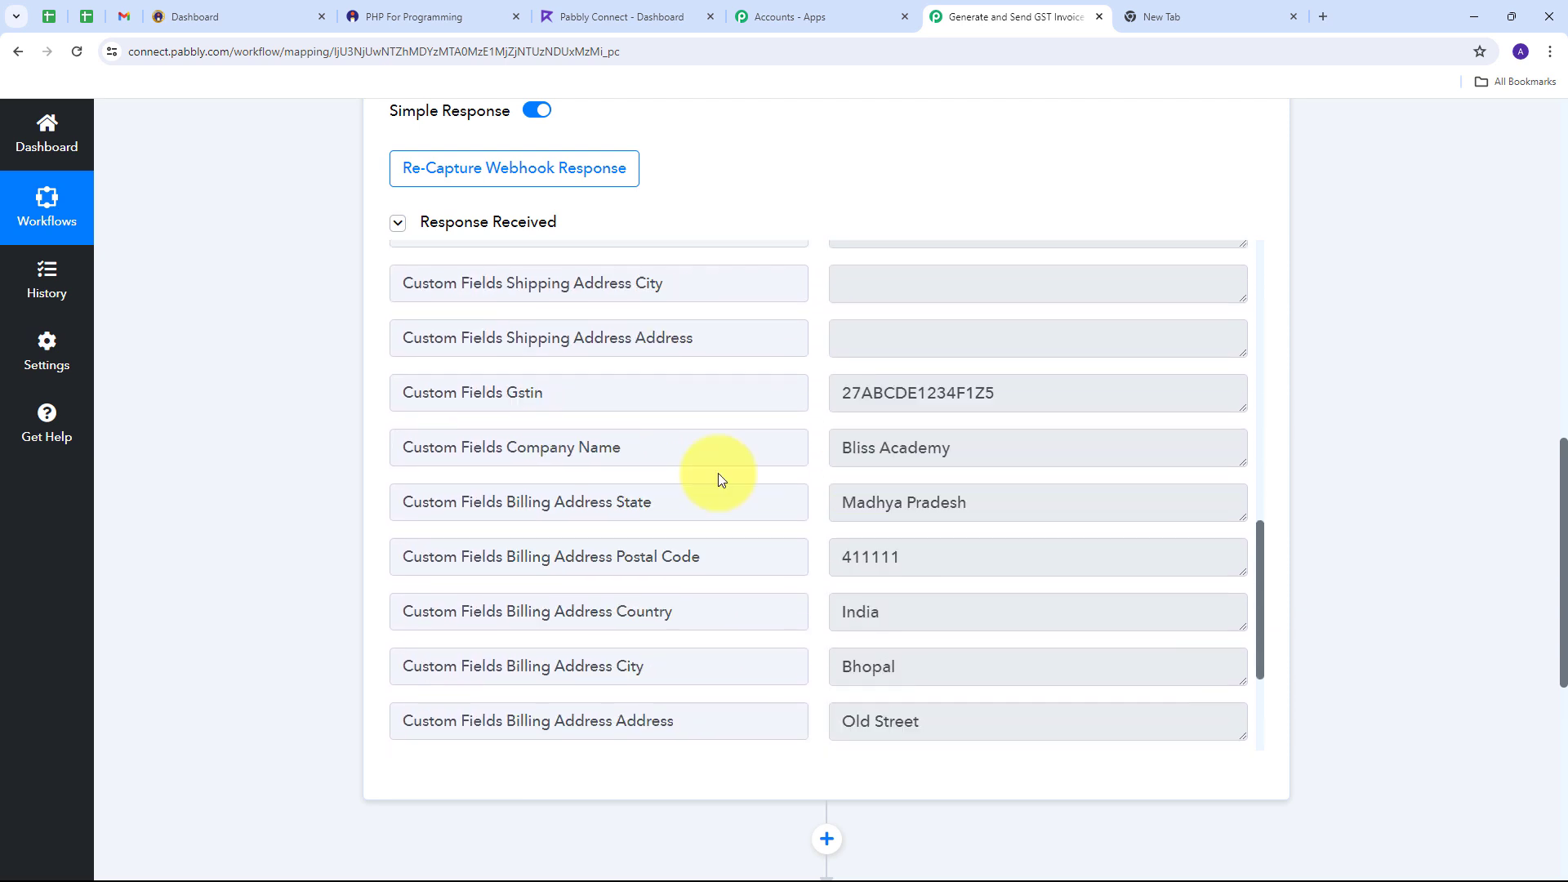
pyautogui.scroll(-2, 717, 479)
pyautogui.scroll(-2, 717, 480)
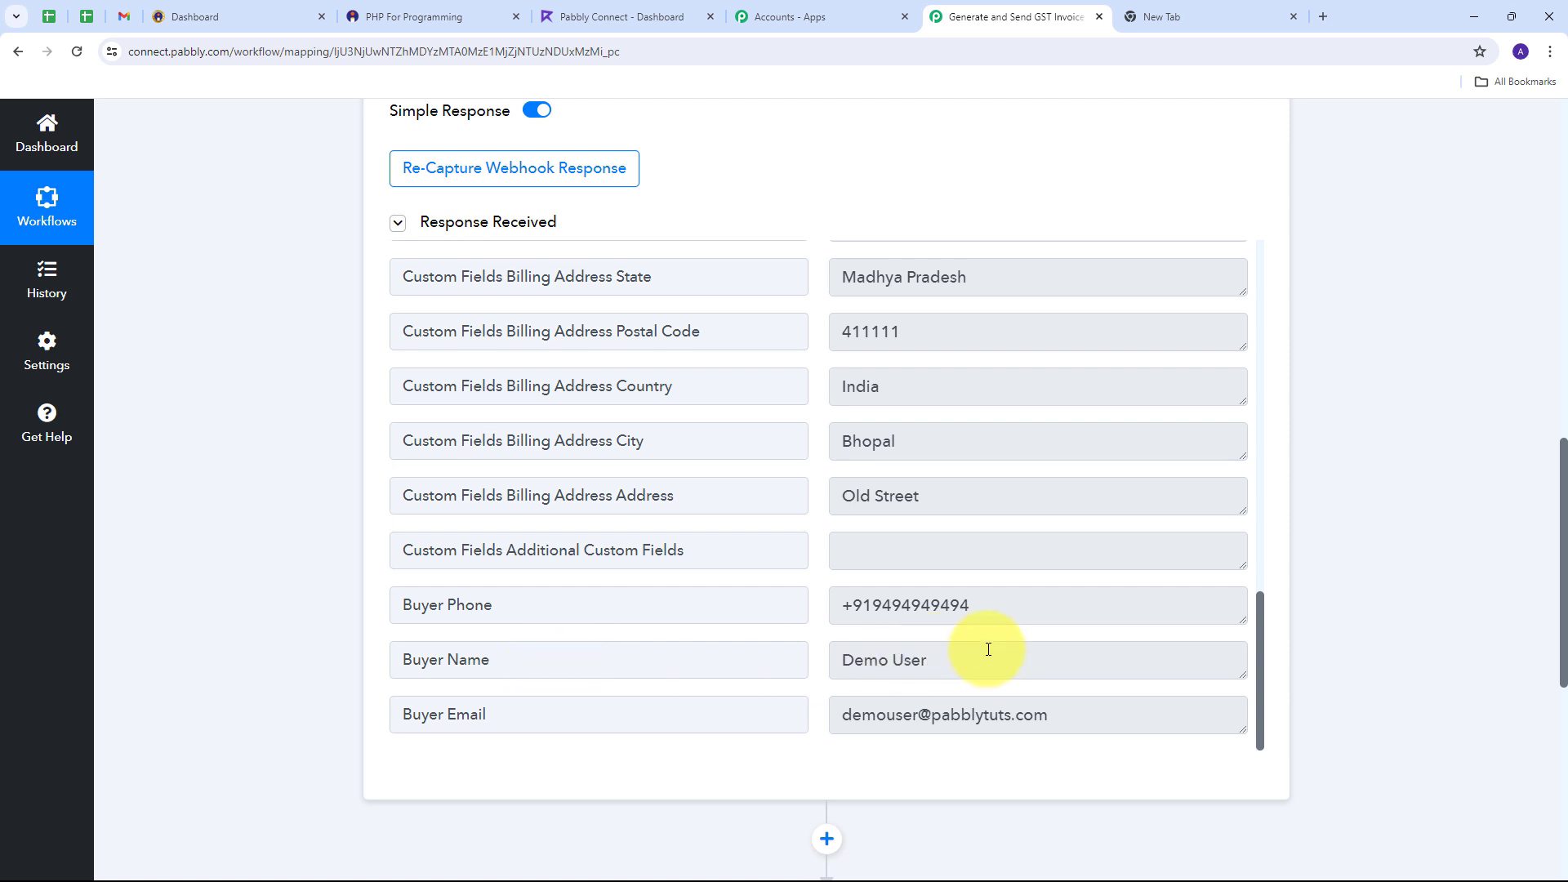
pyautogui.moveTo(1008, 659); pyautogui.dragTo(801, 654)
pyautogui.scroll(-1, 996, 631)
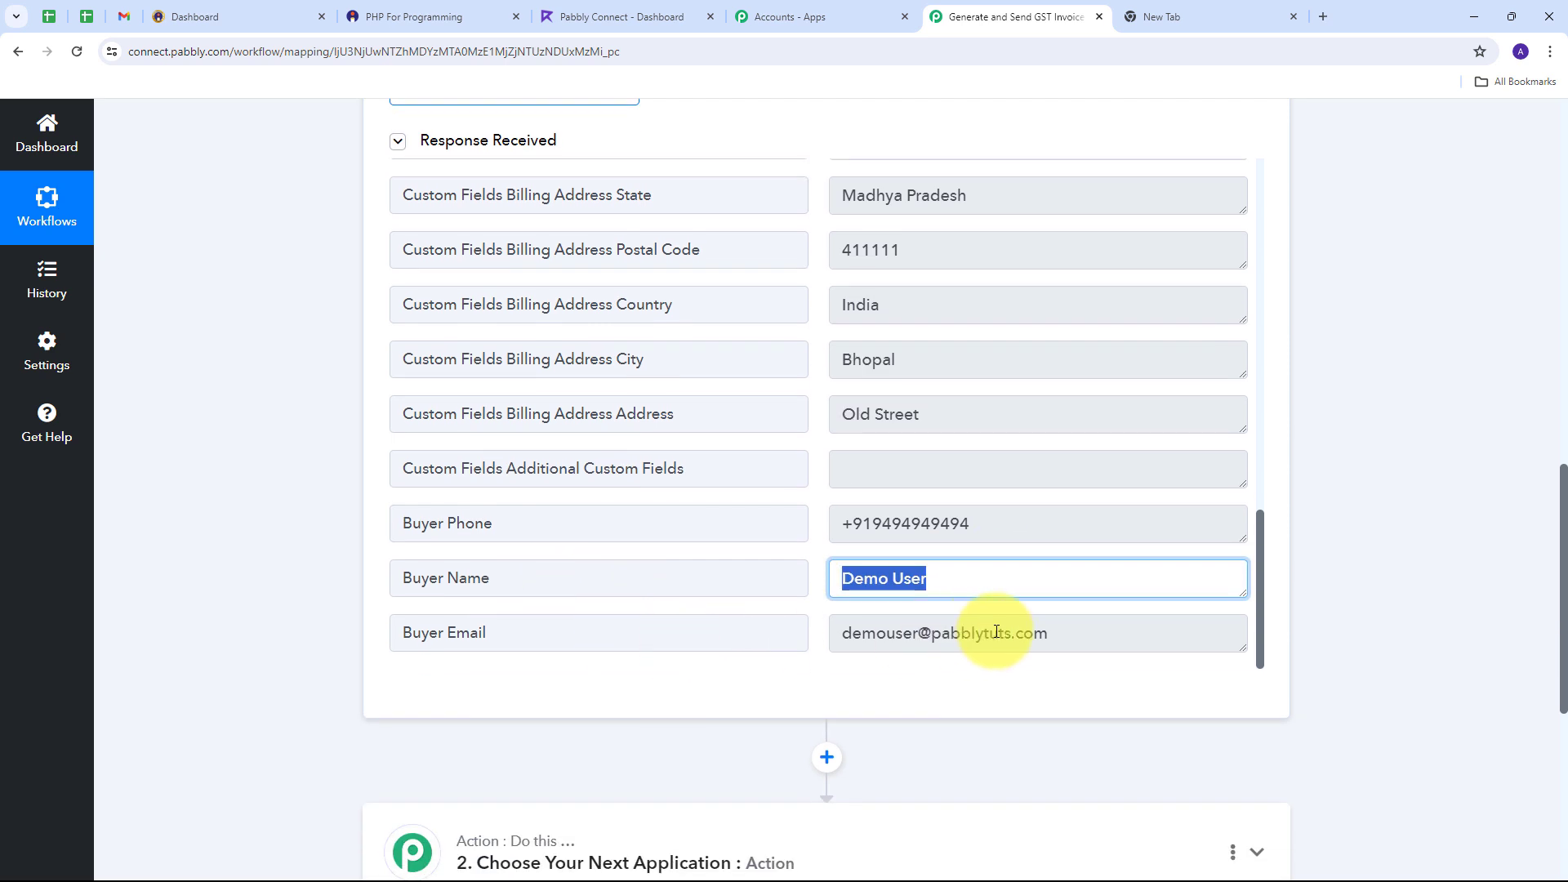
pyautogui.moveTo(1105, 633); pyautogui.dragTo(792, 633)
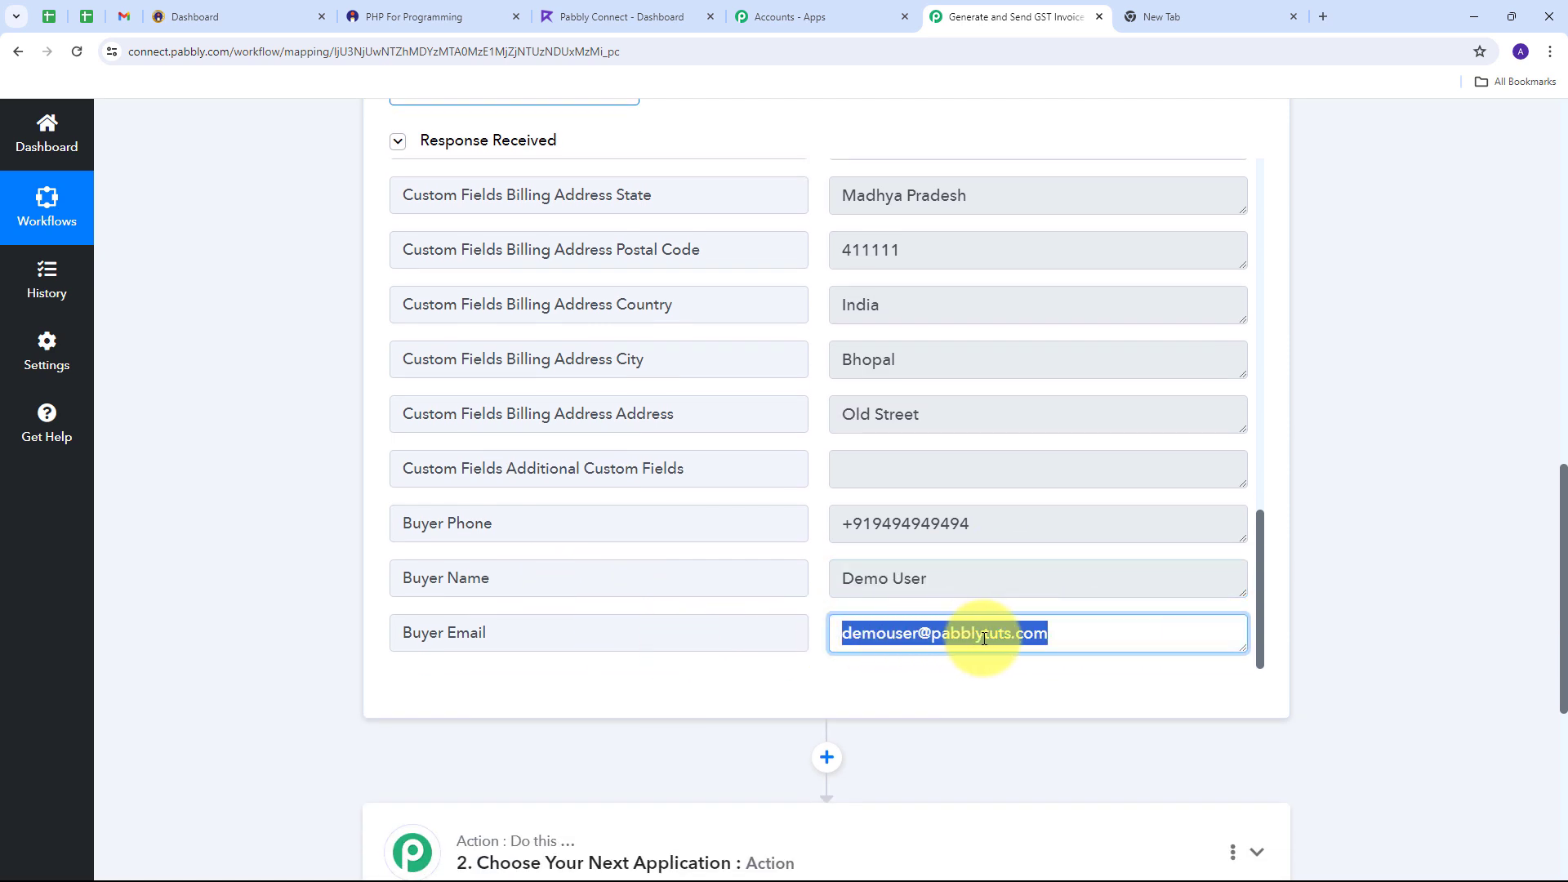
pyautogui.scroll(2, 956, 604)
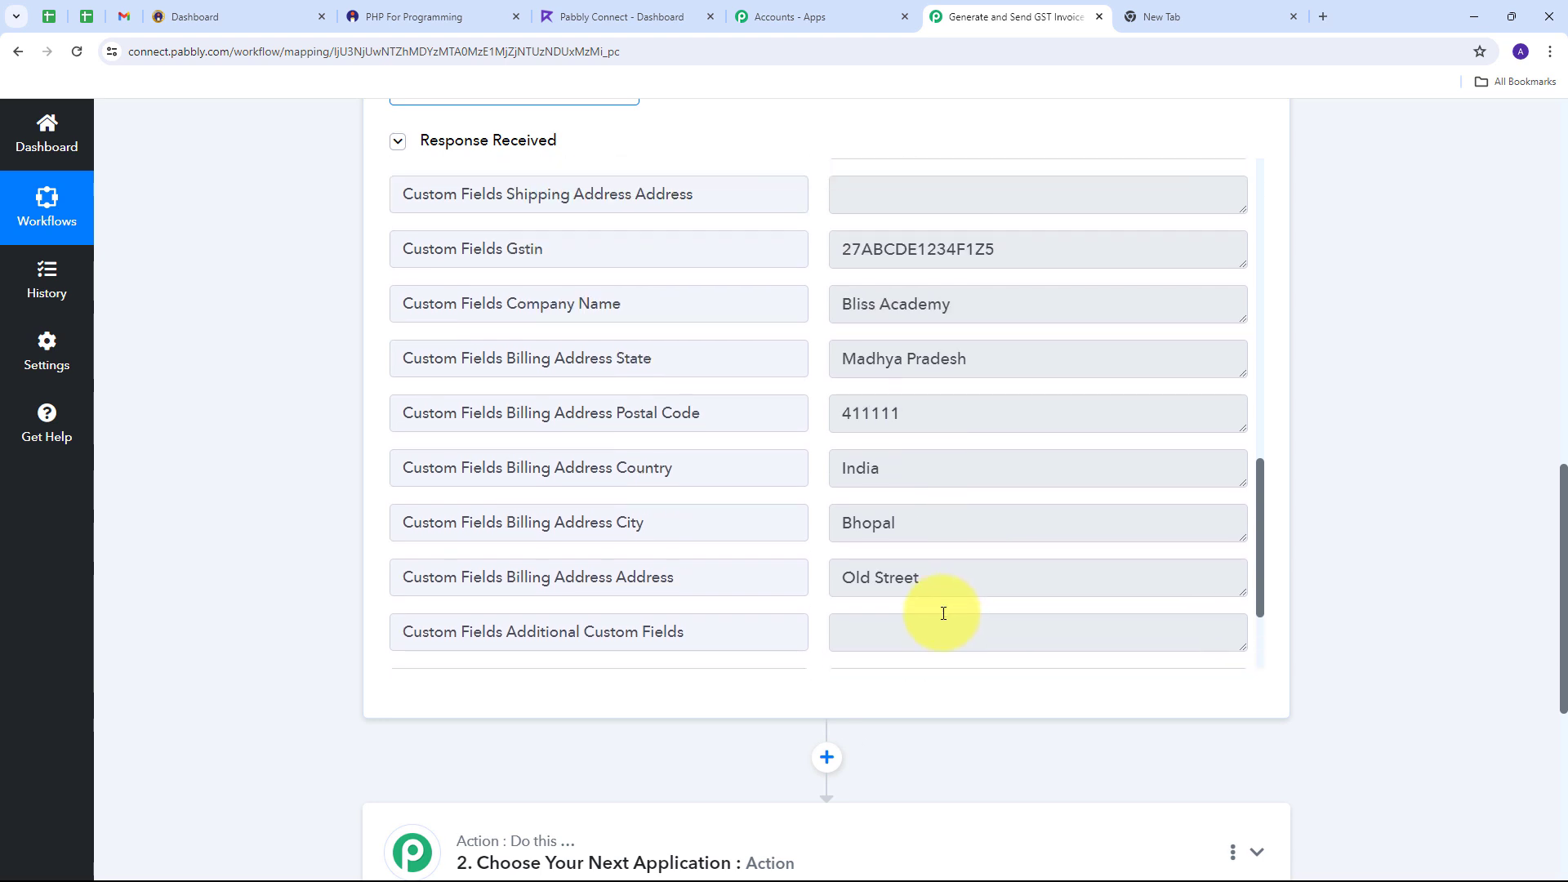
pyautogui.scroll(-2, 943, 613)
pyautogui.moveTo(1025, 529); pyautogui.dragTo(745, 532)
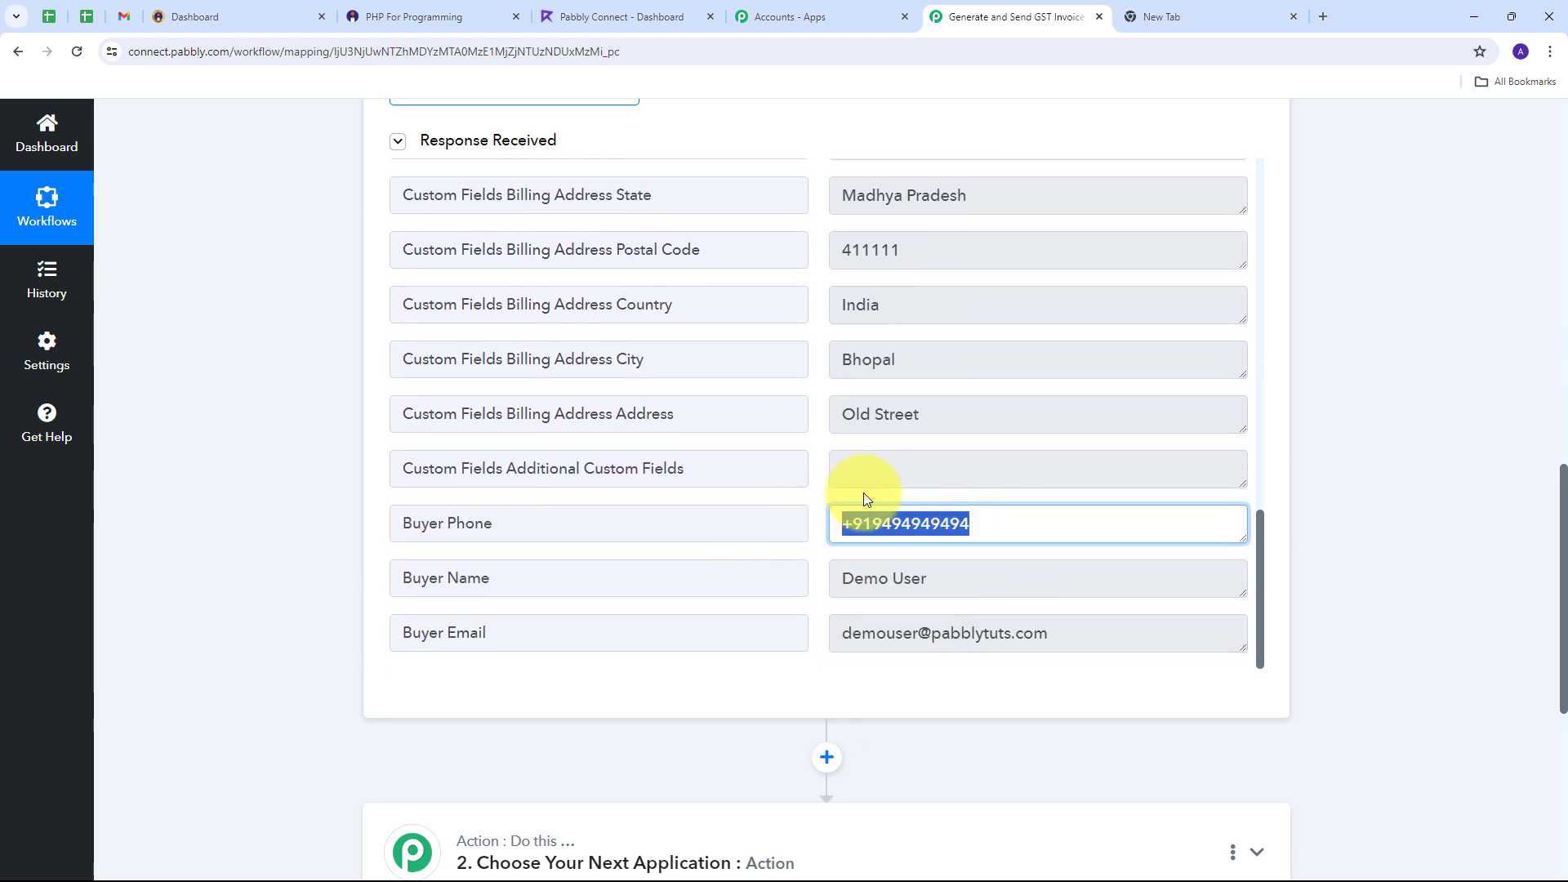
pyautogui.scroll(2, 867, 499)
pyautogui.moveTo(955, 581); pyautogui.dragTo(805, 581)
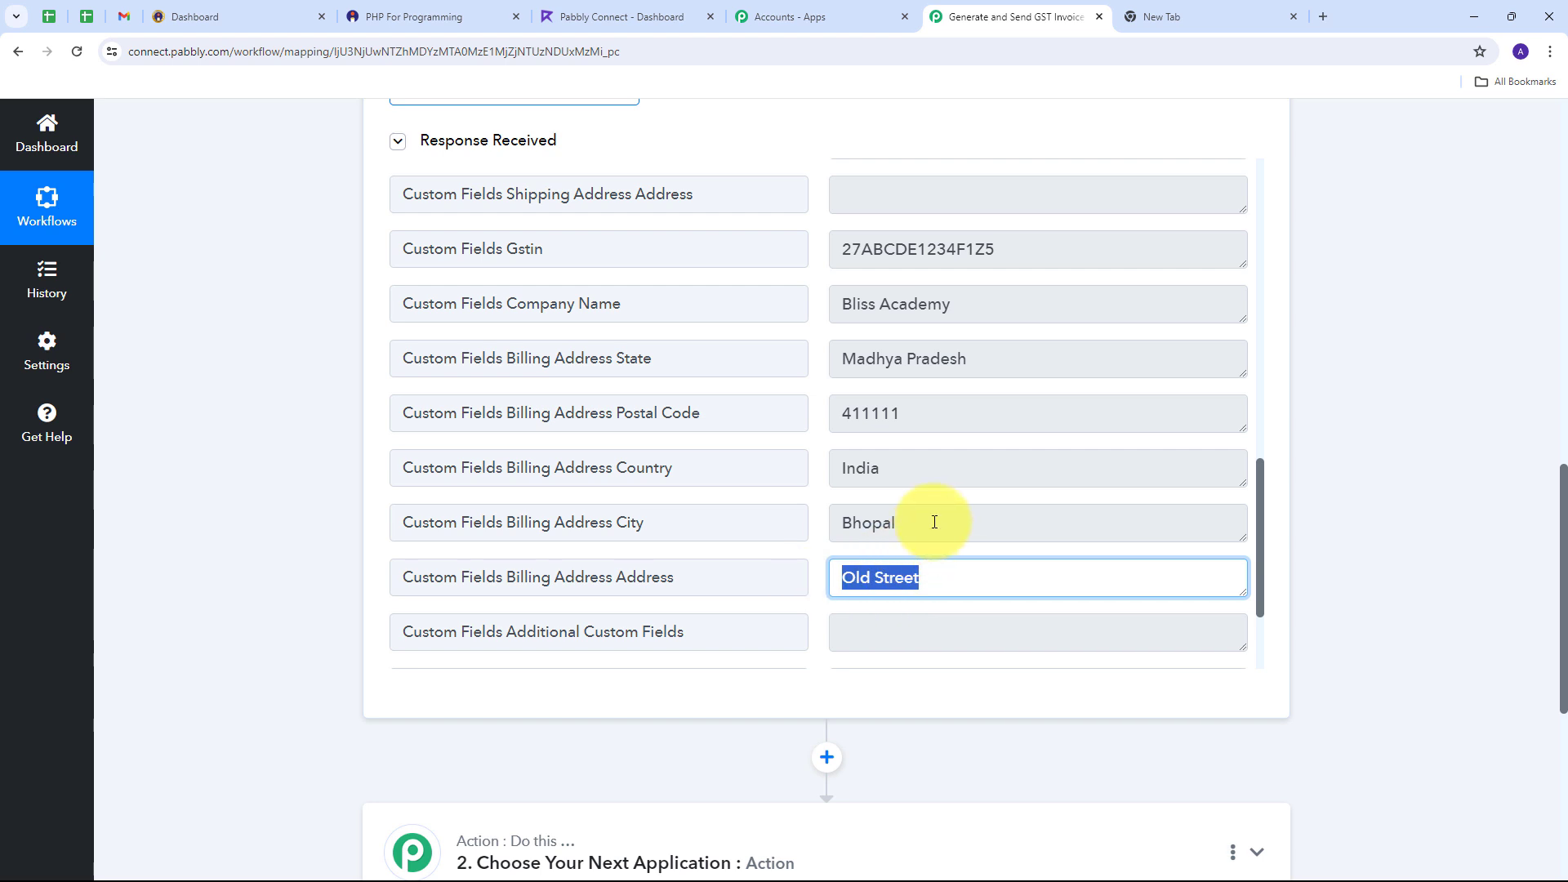
pyautogui.moveTo(935, 522); pyautogui.dragTo(831, 521)
pyautogui.moveTo(917, 465); pyautogui.dragTo(812, 509)
pyautogui.scroll(1, 873, 474)
pyautogui.scroll(1, 865, 441)
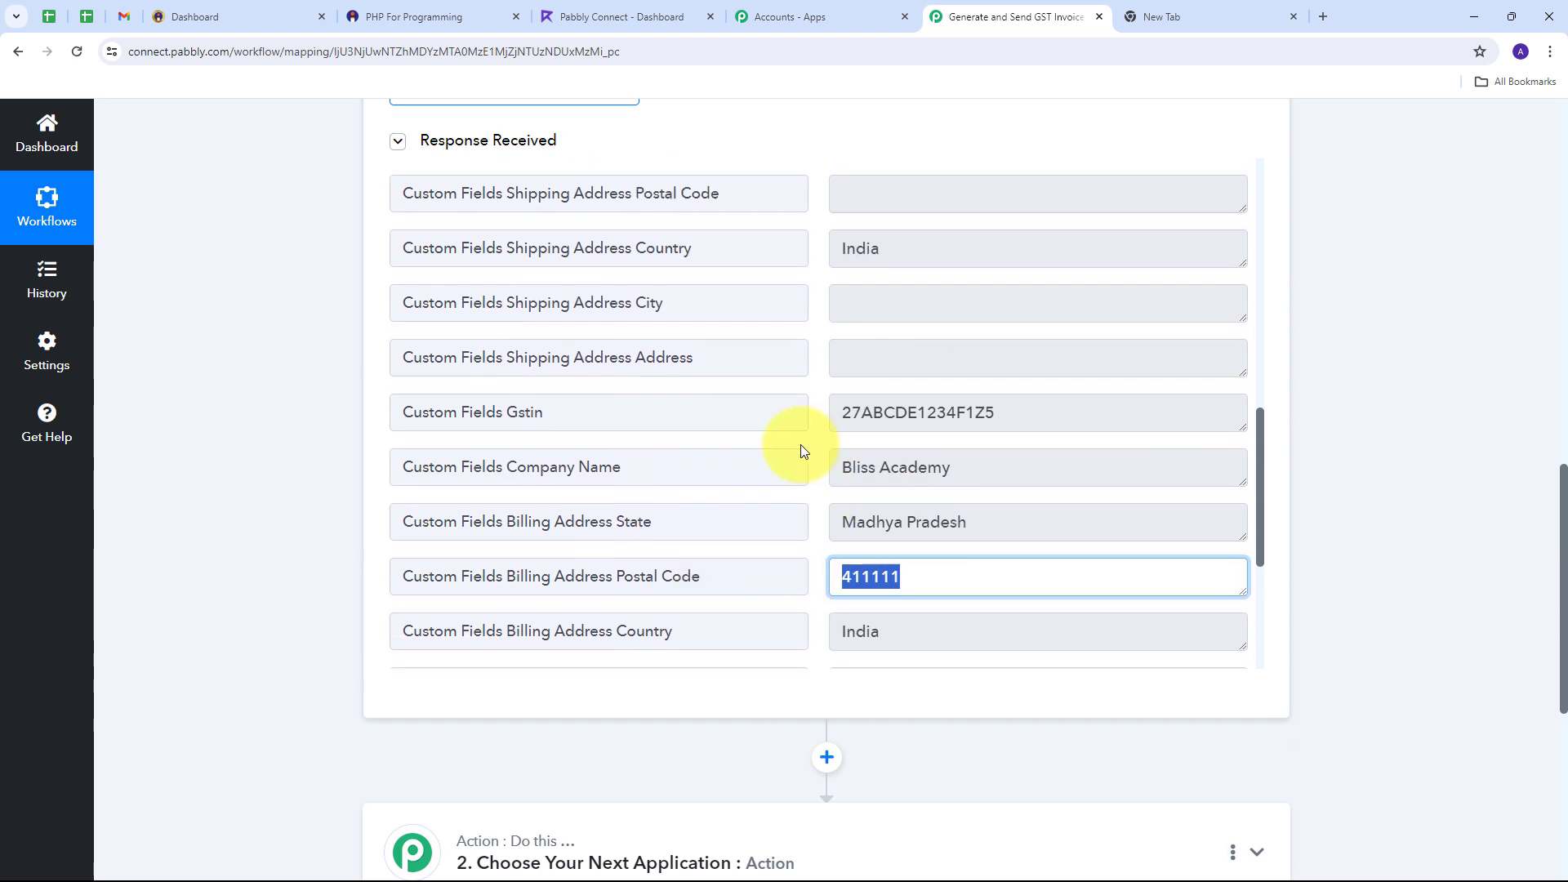
pyautogui.moveTo(1053, 416); pyautogui.dragTo(727, 427)
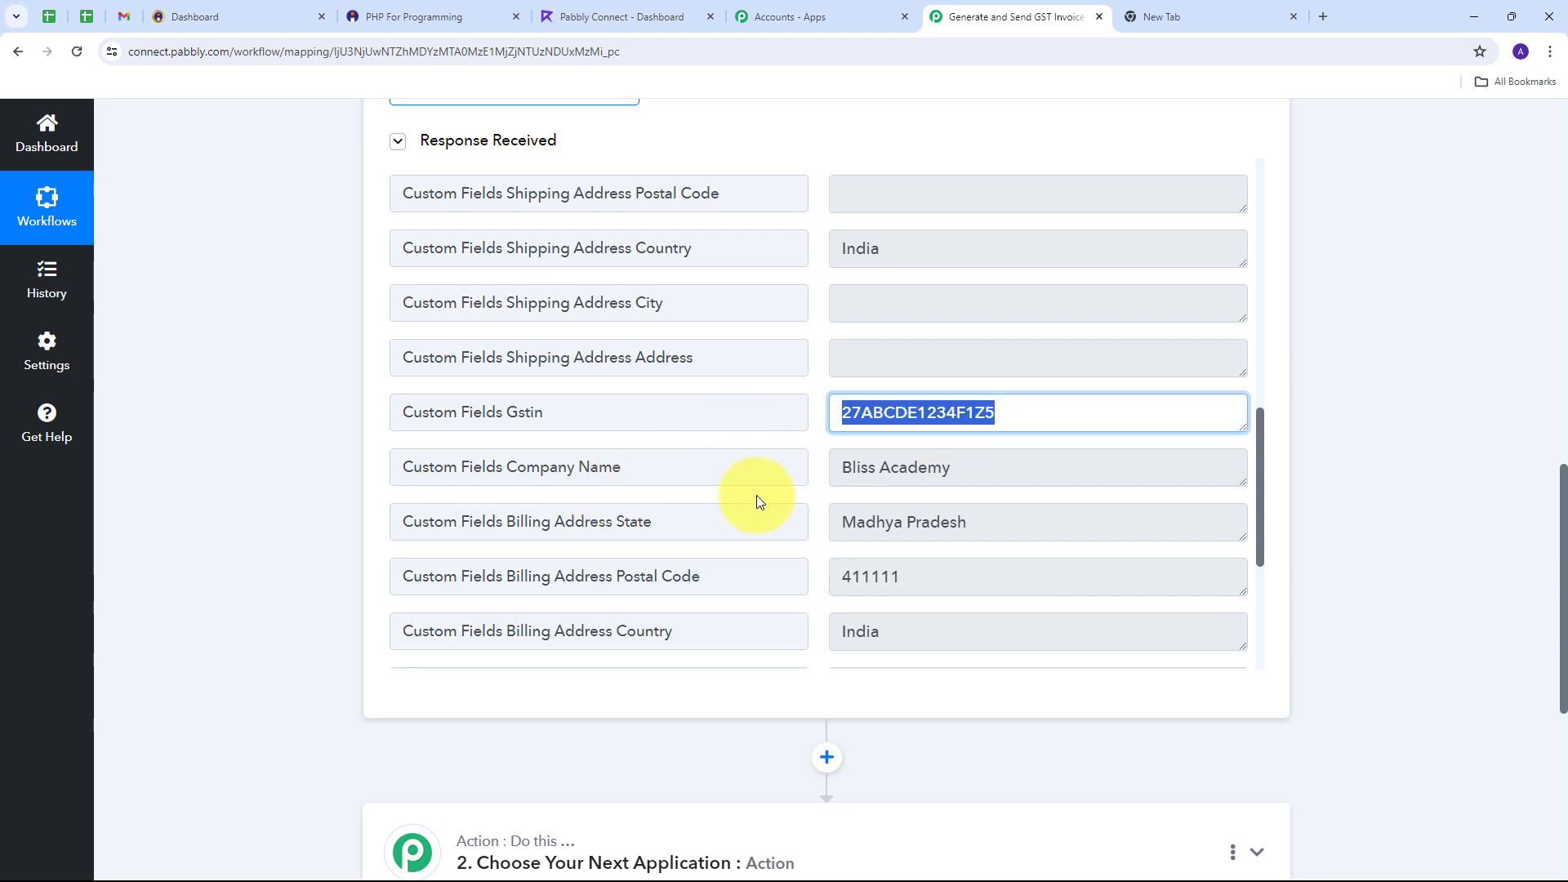
pyautogui.click(987, 468)
pyautogui.moveTo(986, 469); pyautogui.dragTo(728, 465)
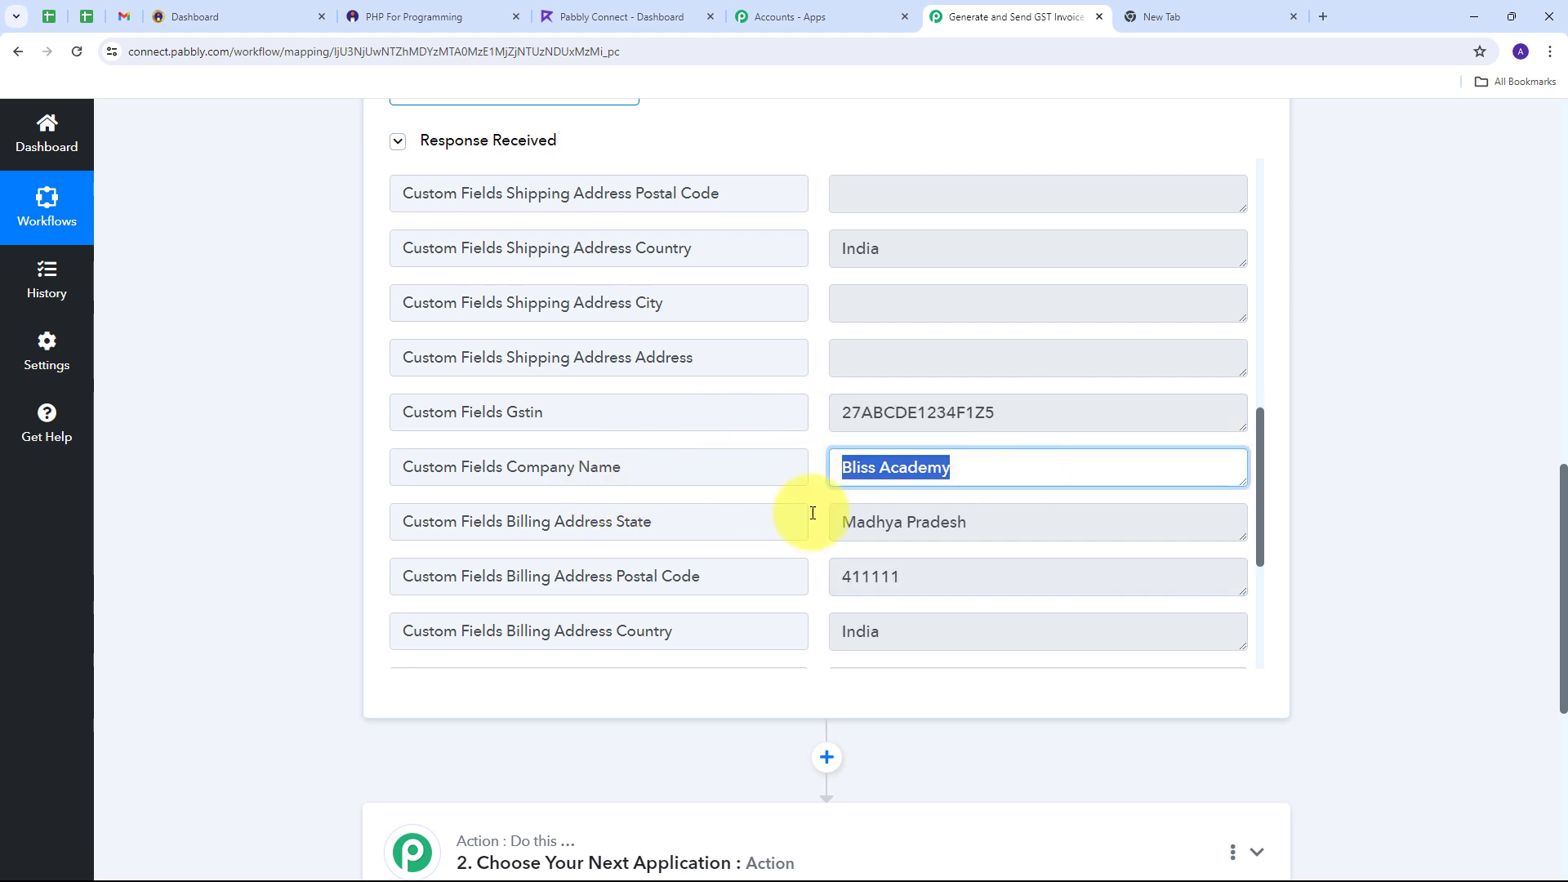
pyautogui.press('Tab')
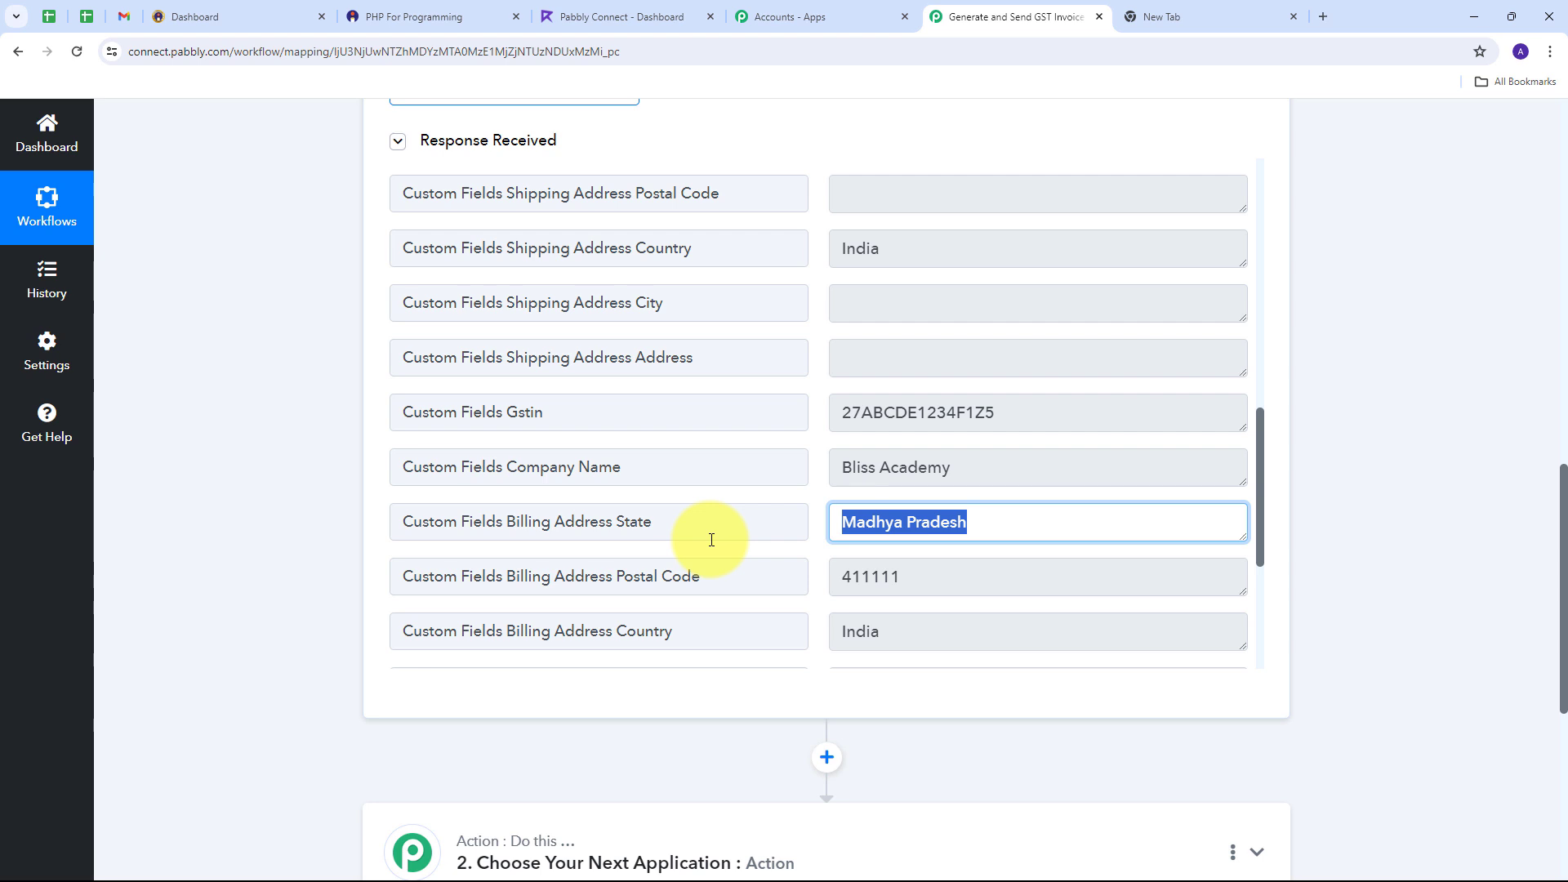
pyautogui.scroll(3, 767, 487)
pyautogui.scroll(6, 824, 478)
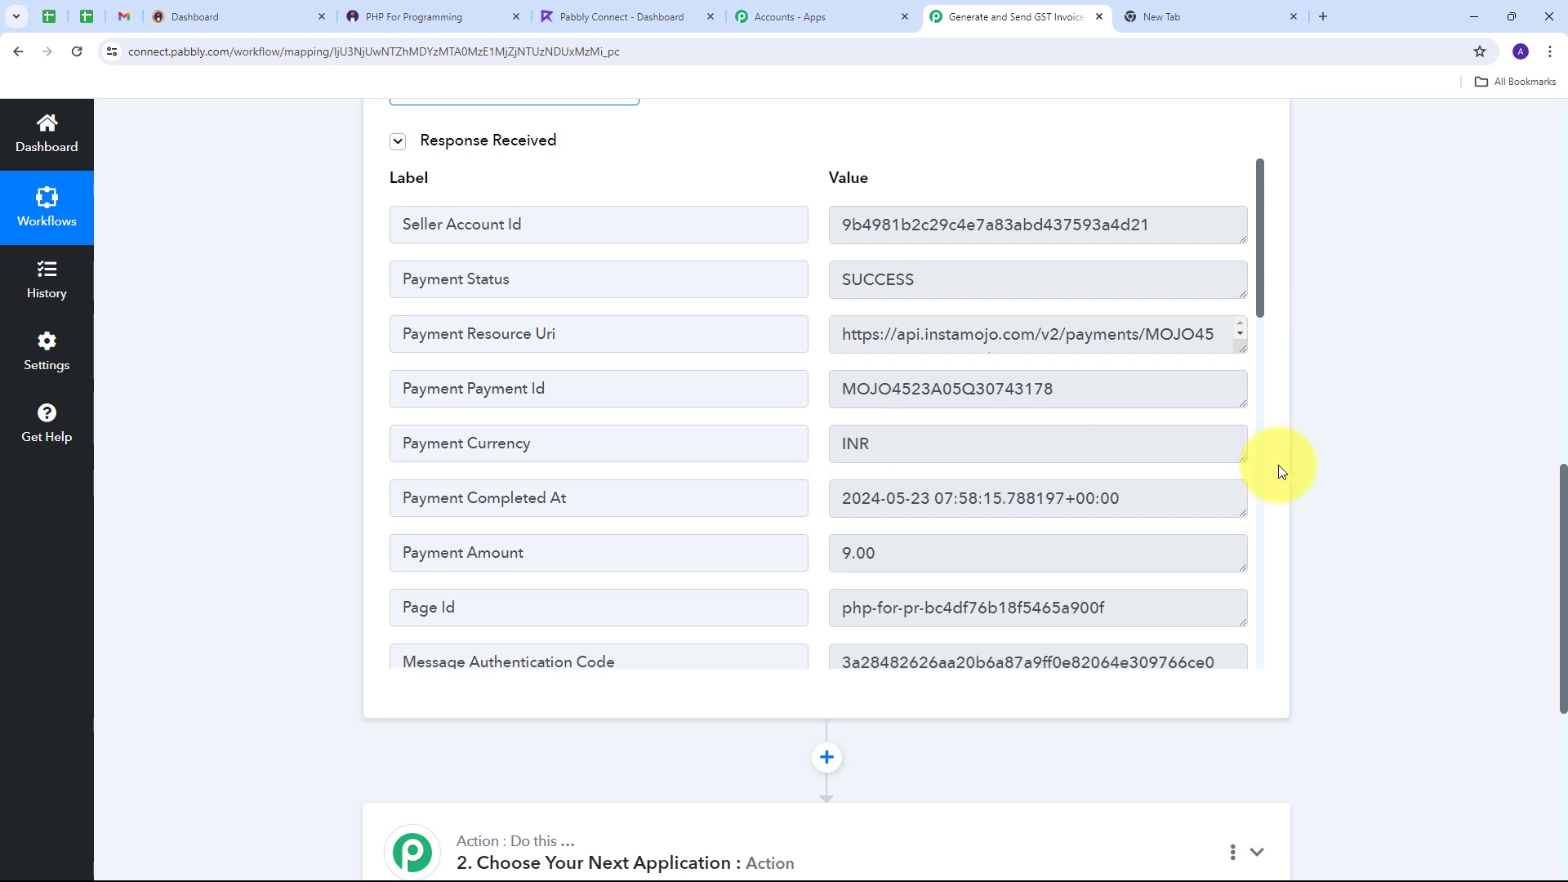
# Step: Make step 2 a Filter (Pabbly) step with the Filter Values action event and connect it
pyautogui.scroll(-4, 1323, 488)
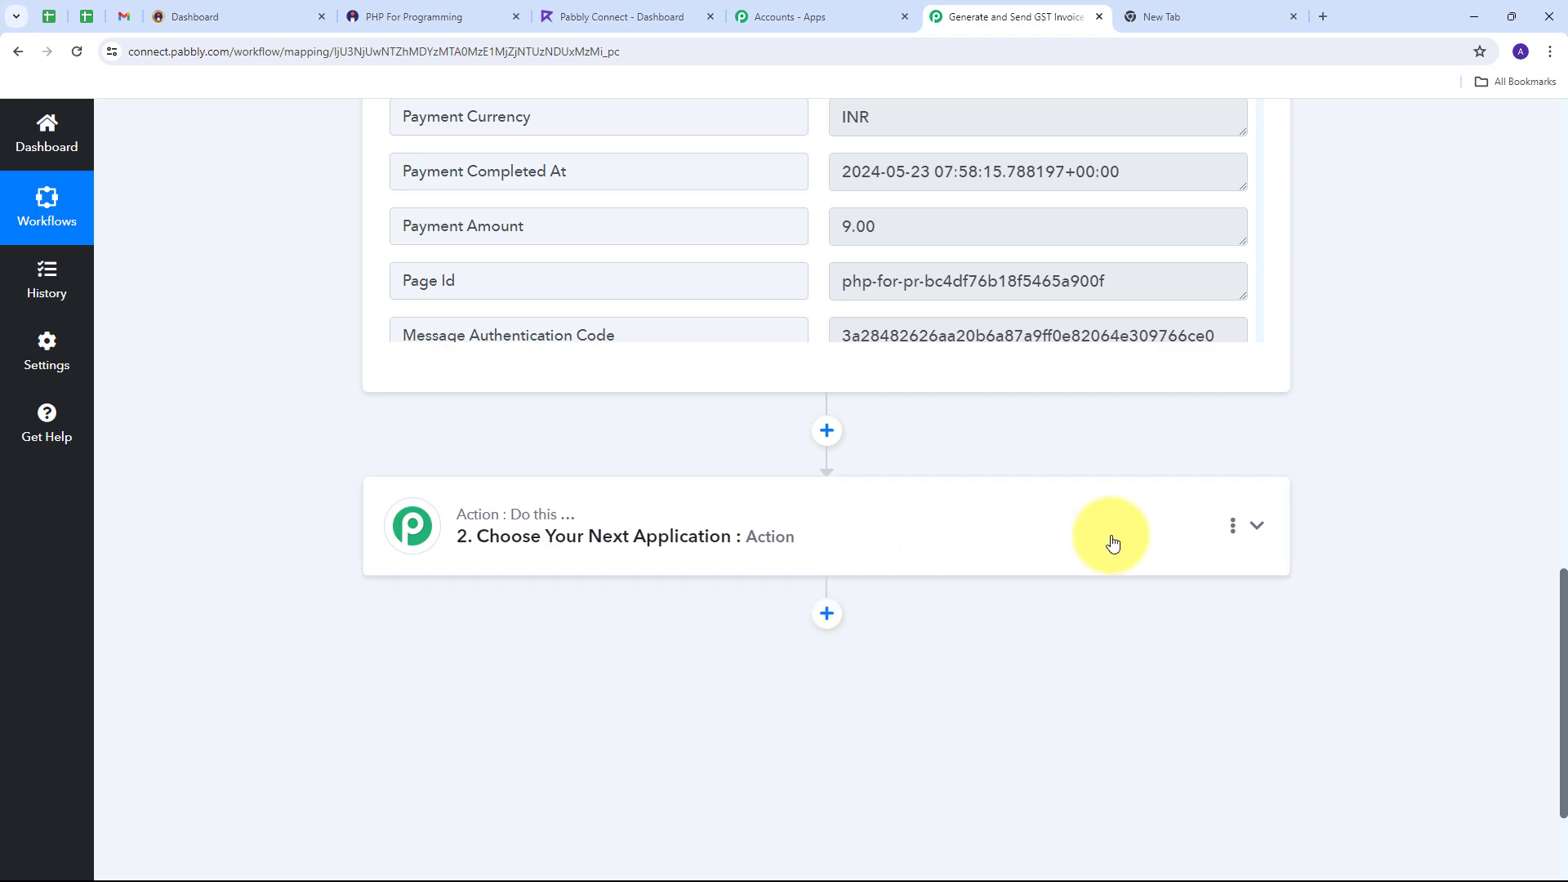
pyautogui.click(1127, 536)
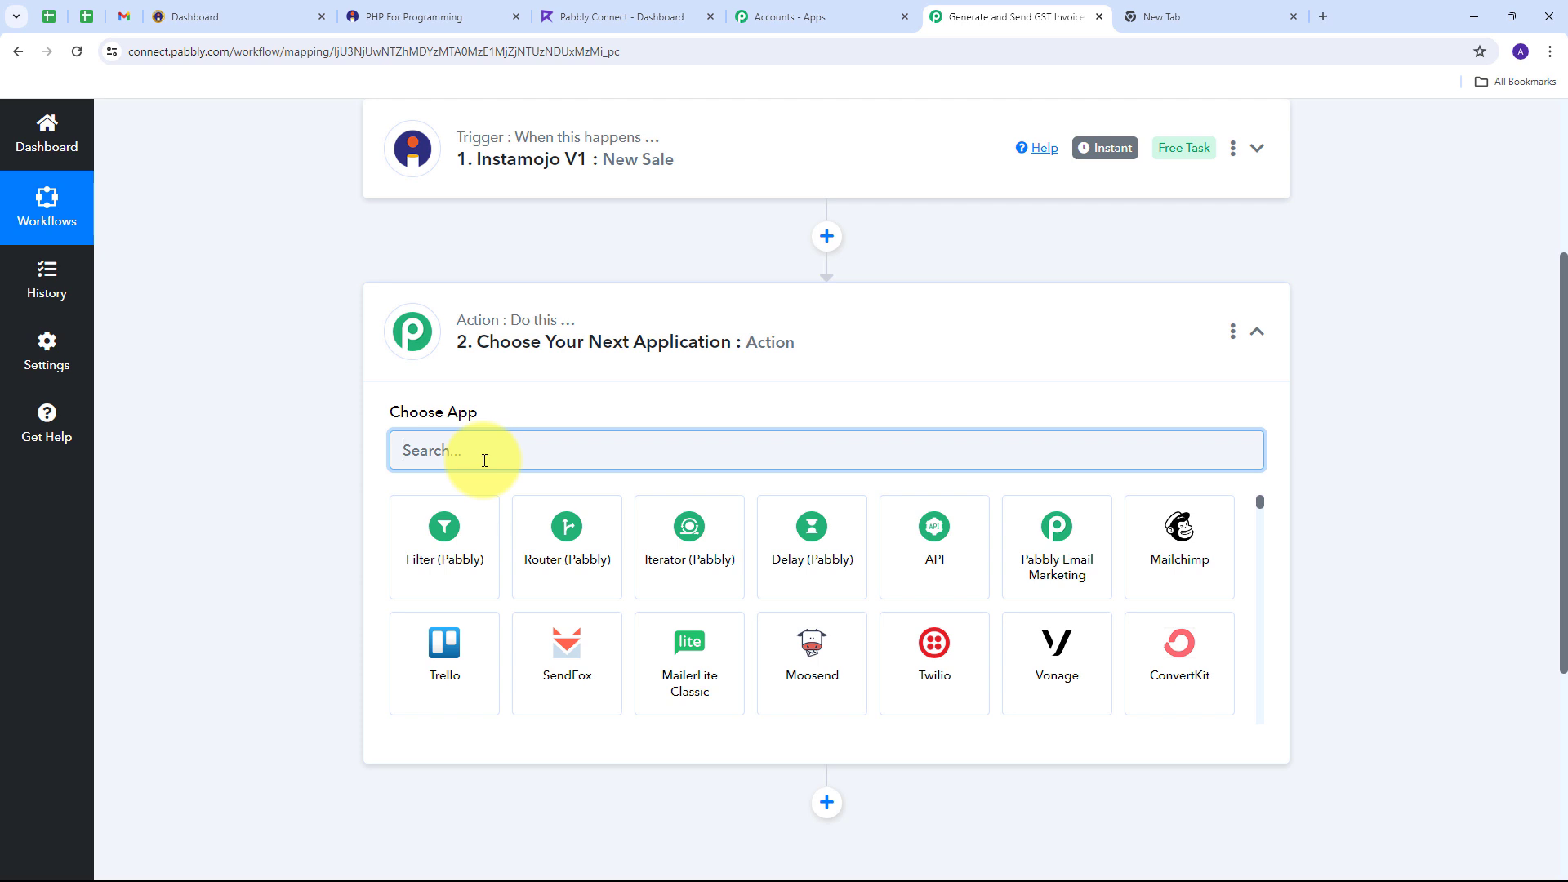
pyautogui.click(462, 535)
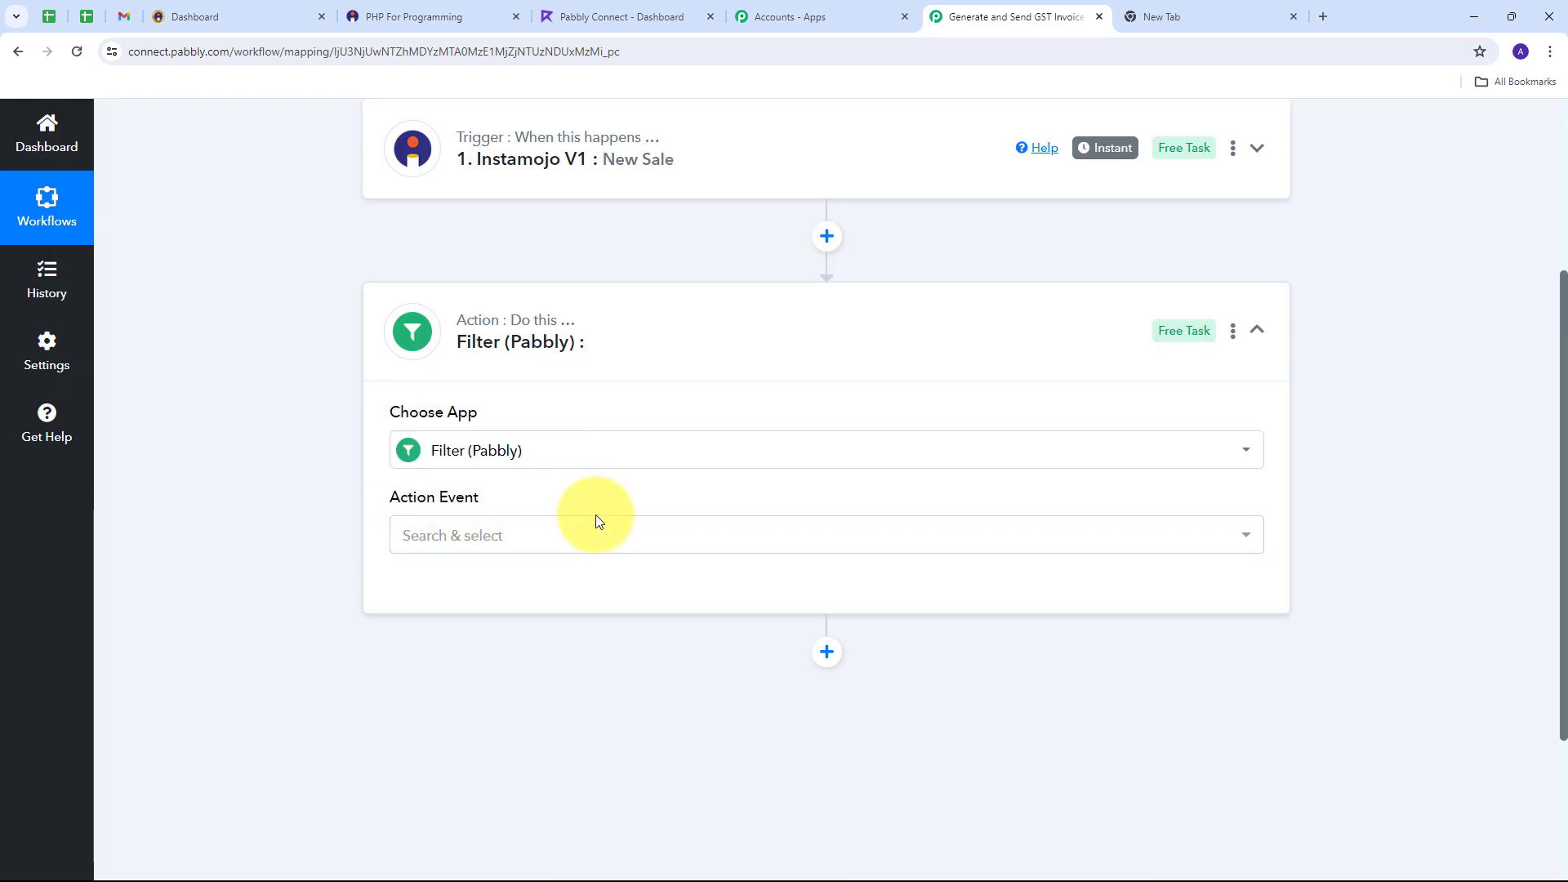
pyautogui.click(501, 535)
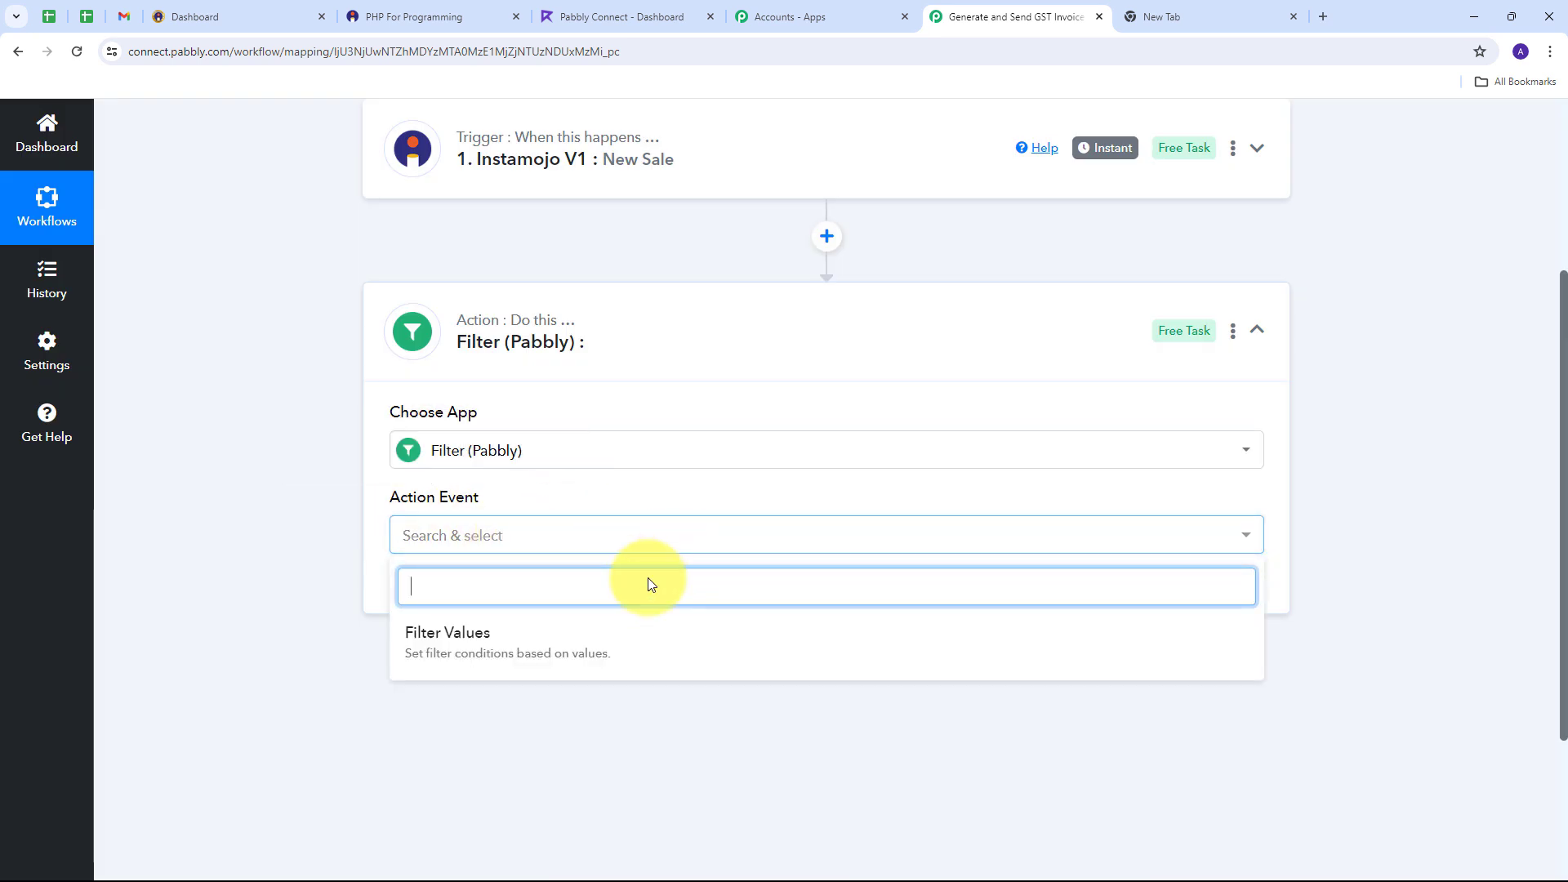
pyautogui.click(502, 642)
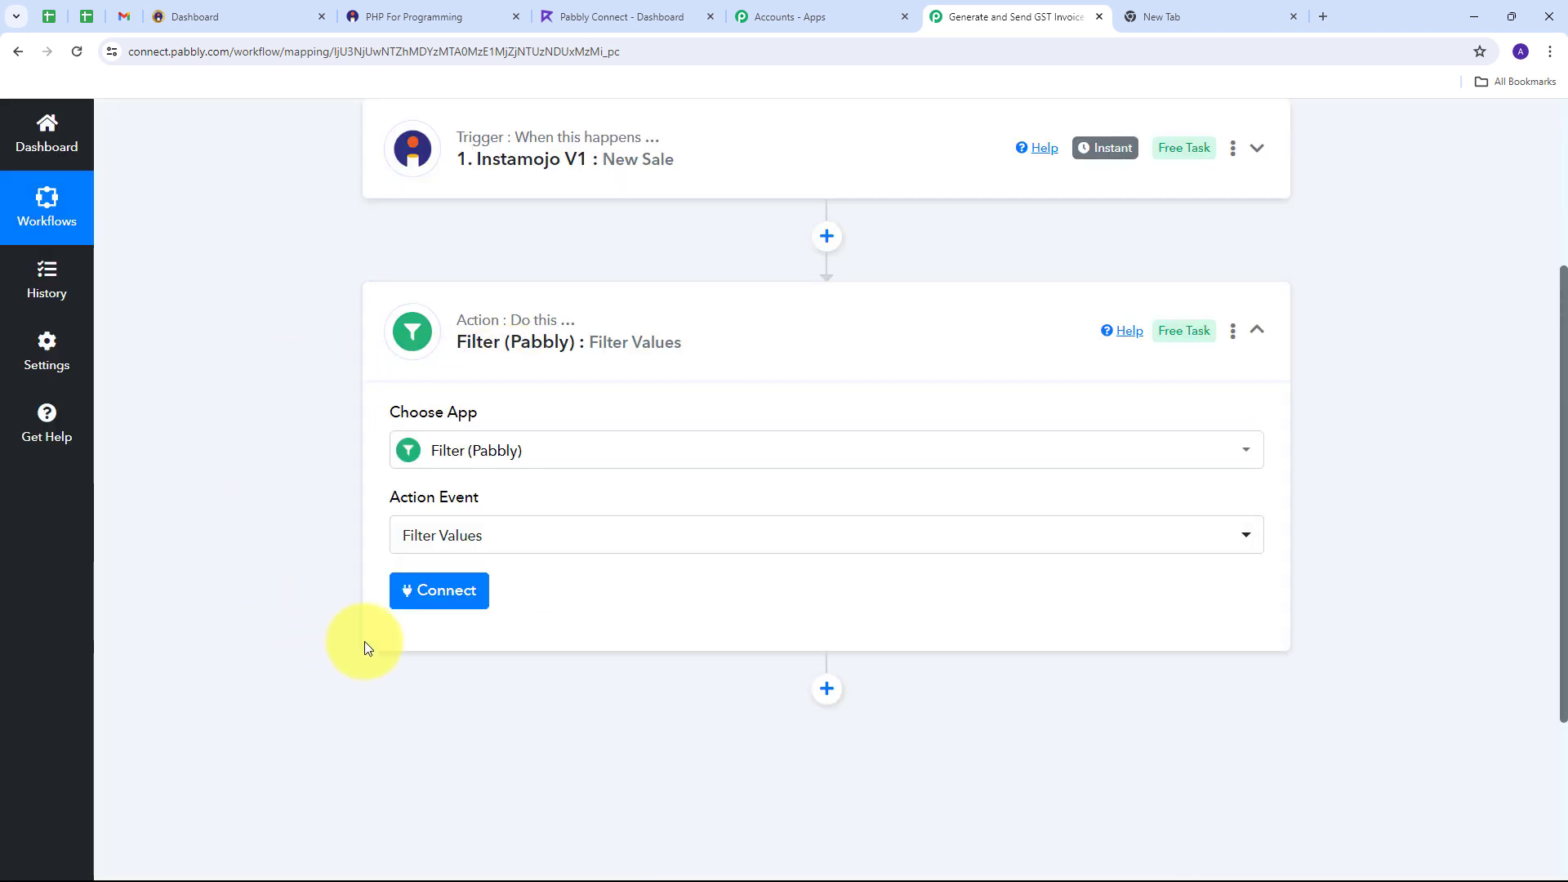
pyautogui.click(446, 600)
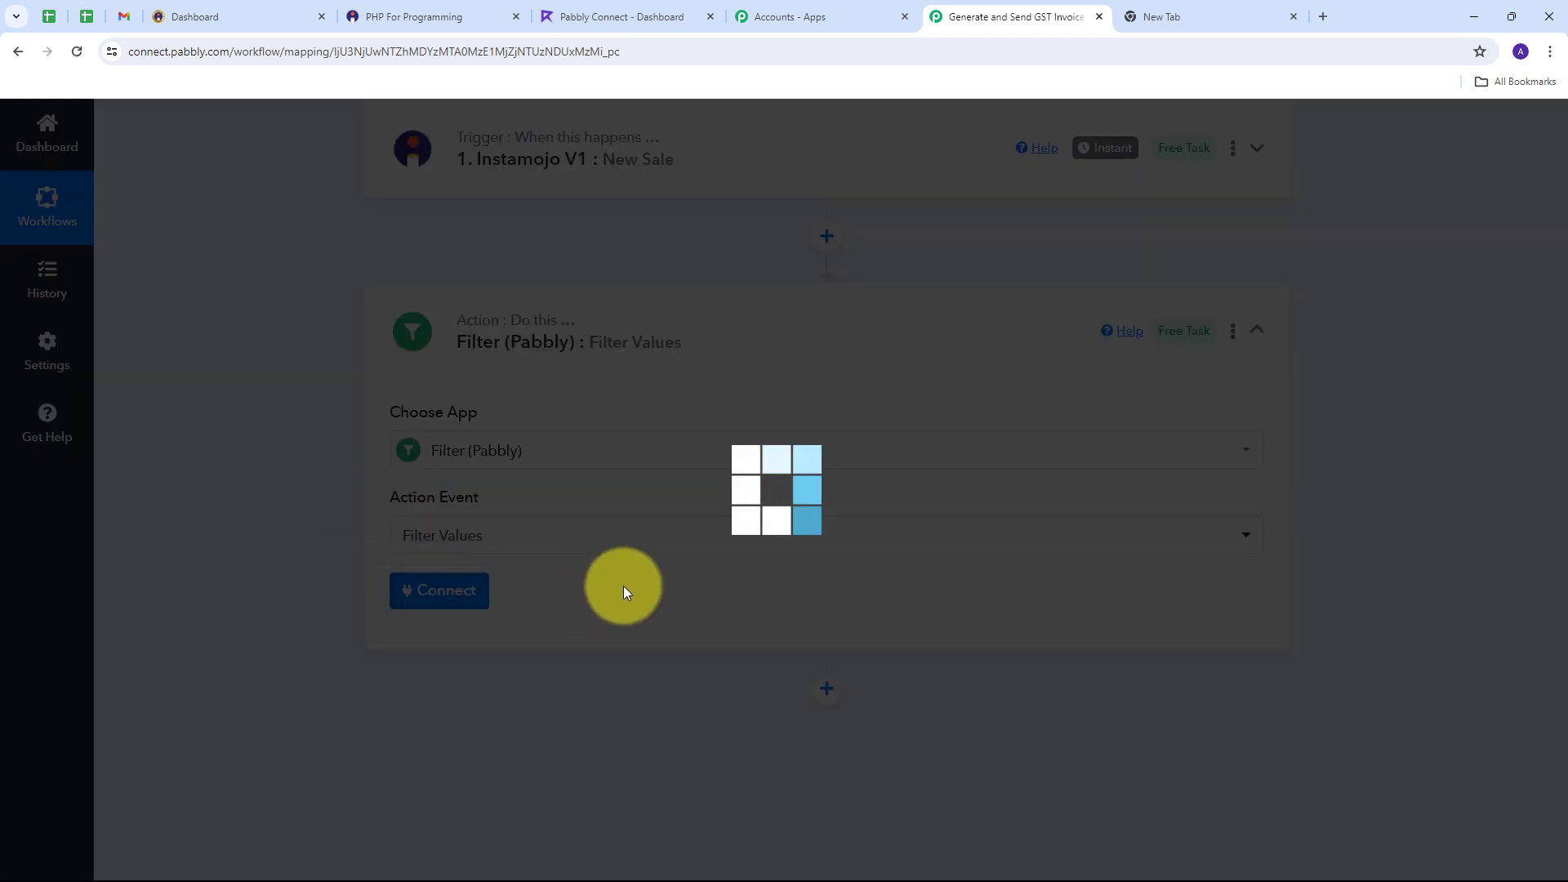
# Step: Set the filter condition to Custom Fields Gstin, filter type Is not empty
pyautogui.scroll(-3, 863, 490)
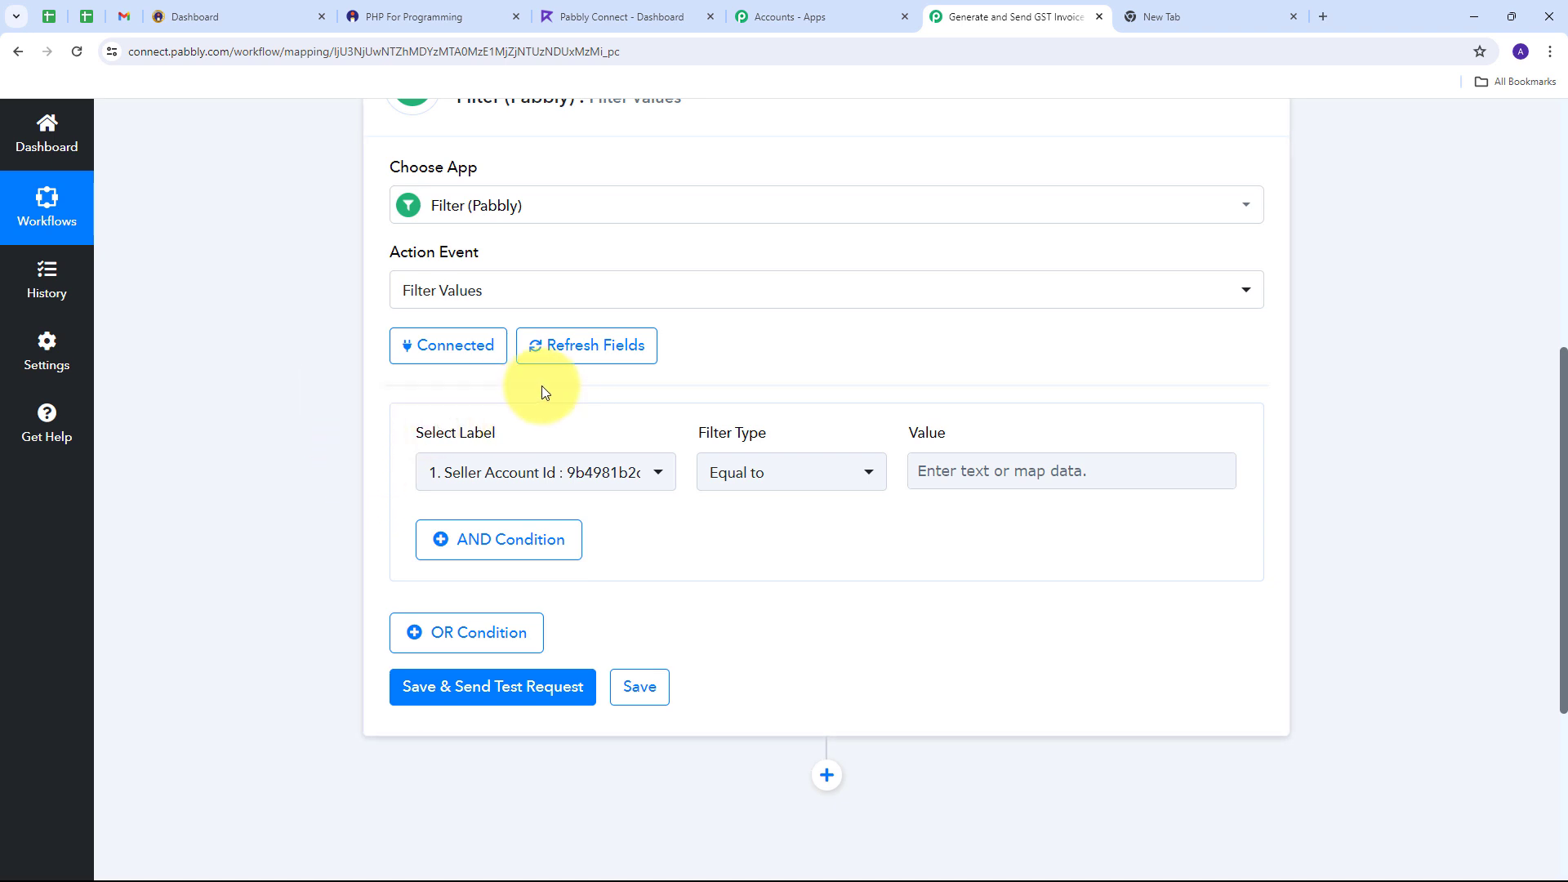
pyautogui.click(658, 478)
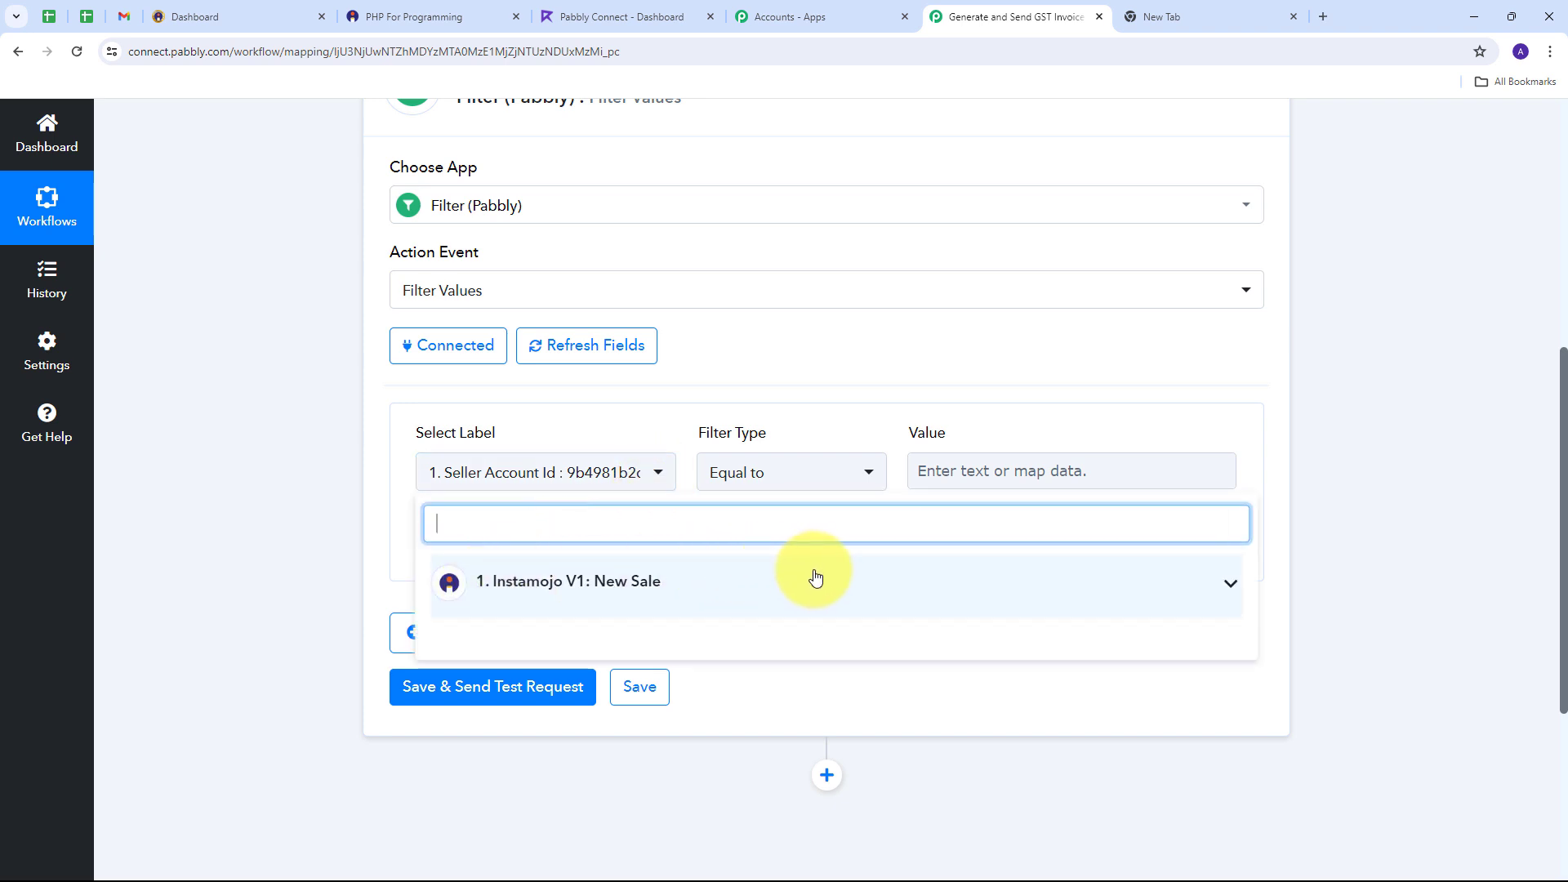
pyautogui.click(749, 578)
pyautogui.scroll(-10, 739, 583)
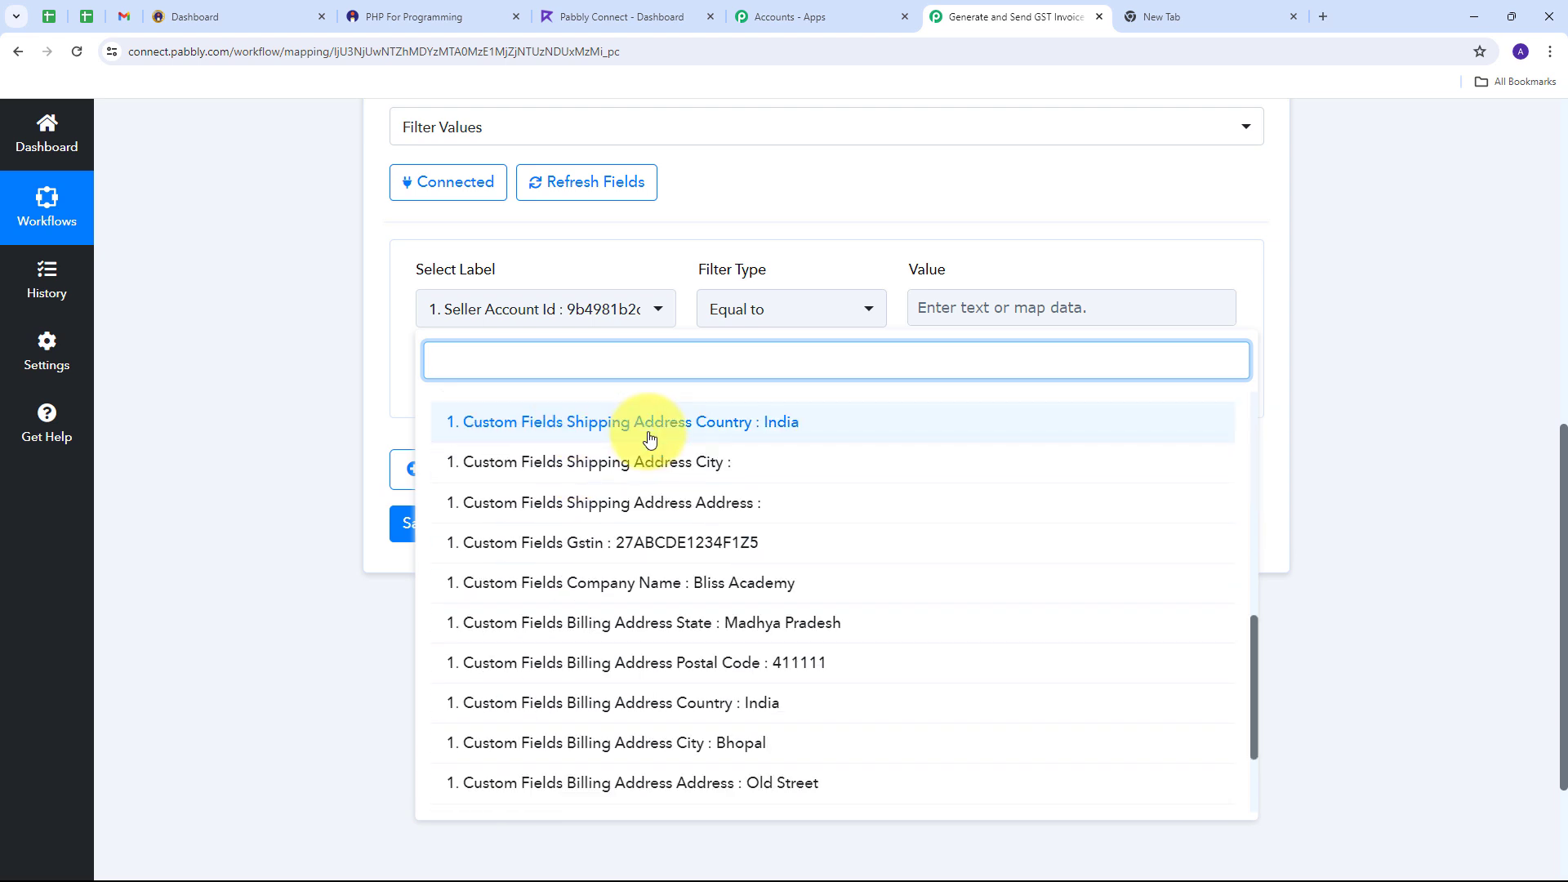
pyautogui.click(593, 553)
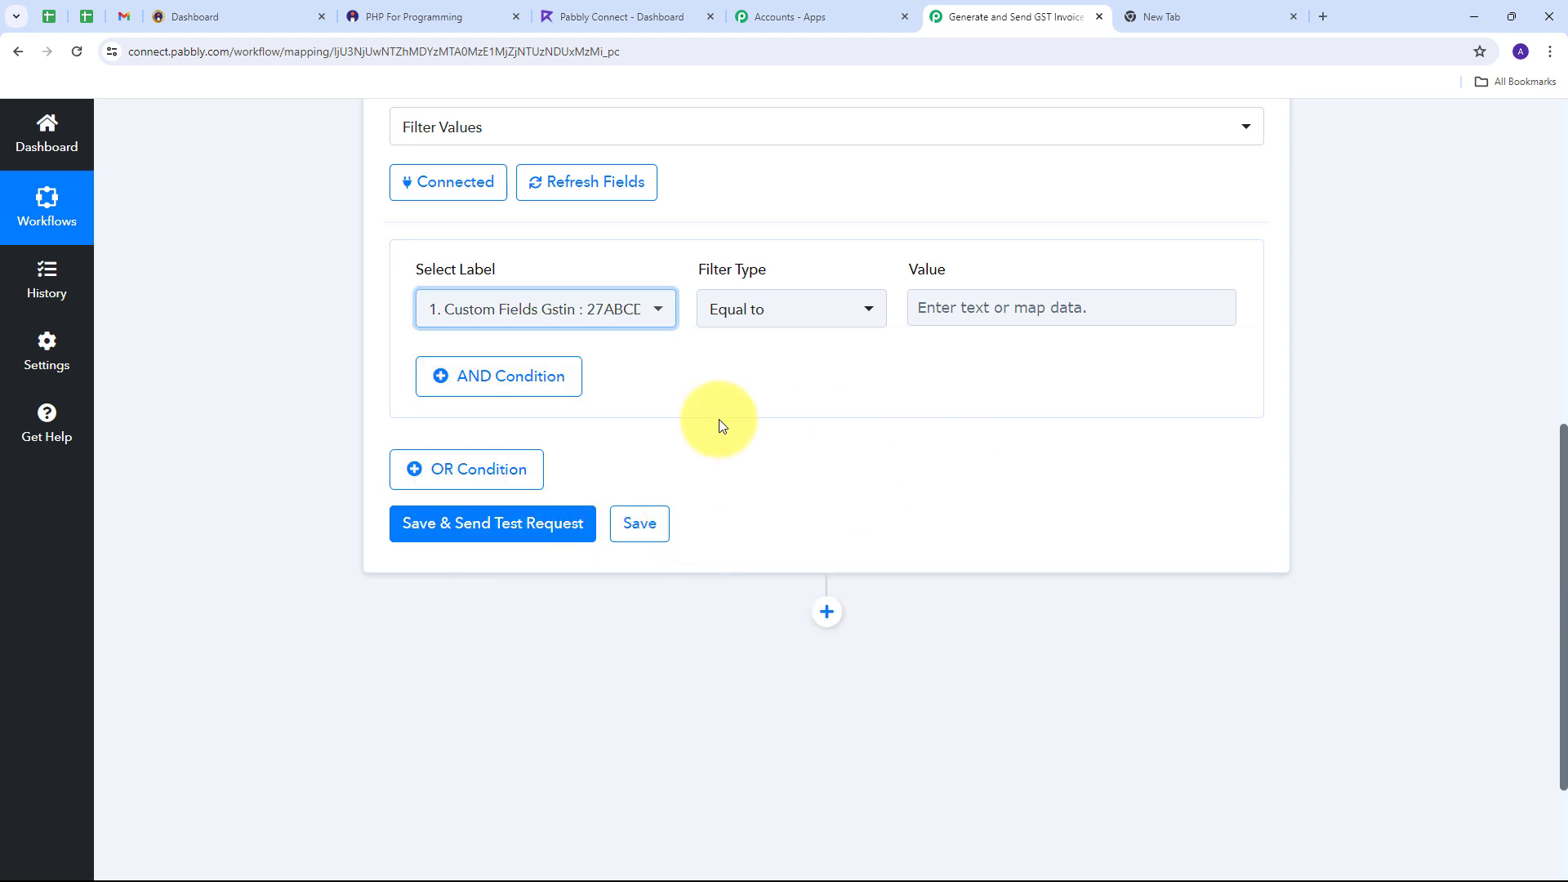
pyautogui.click(862, 309)
pyautogui.scroll(-1, 795, 612)
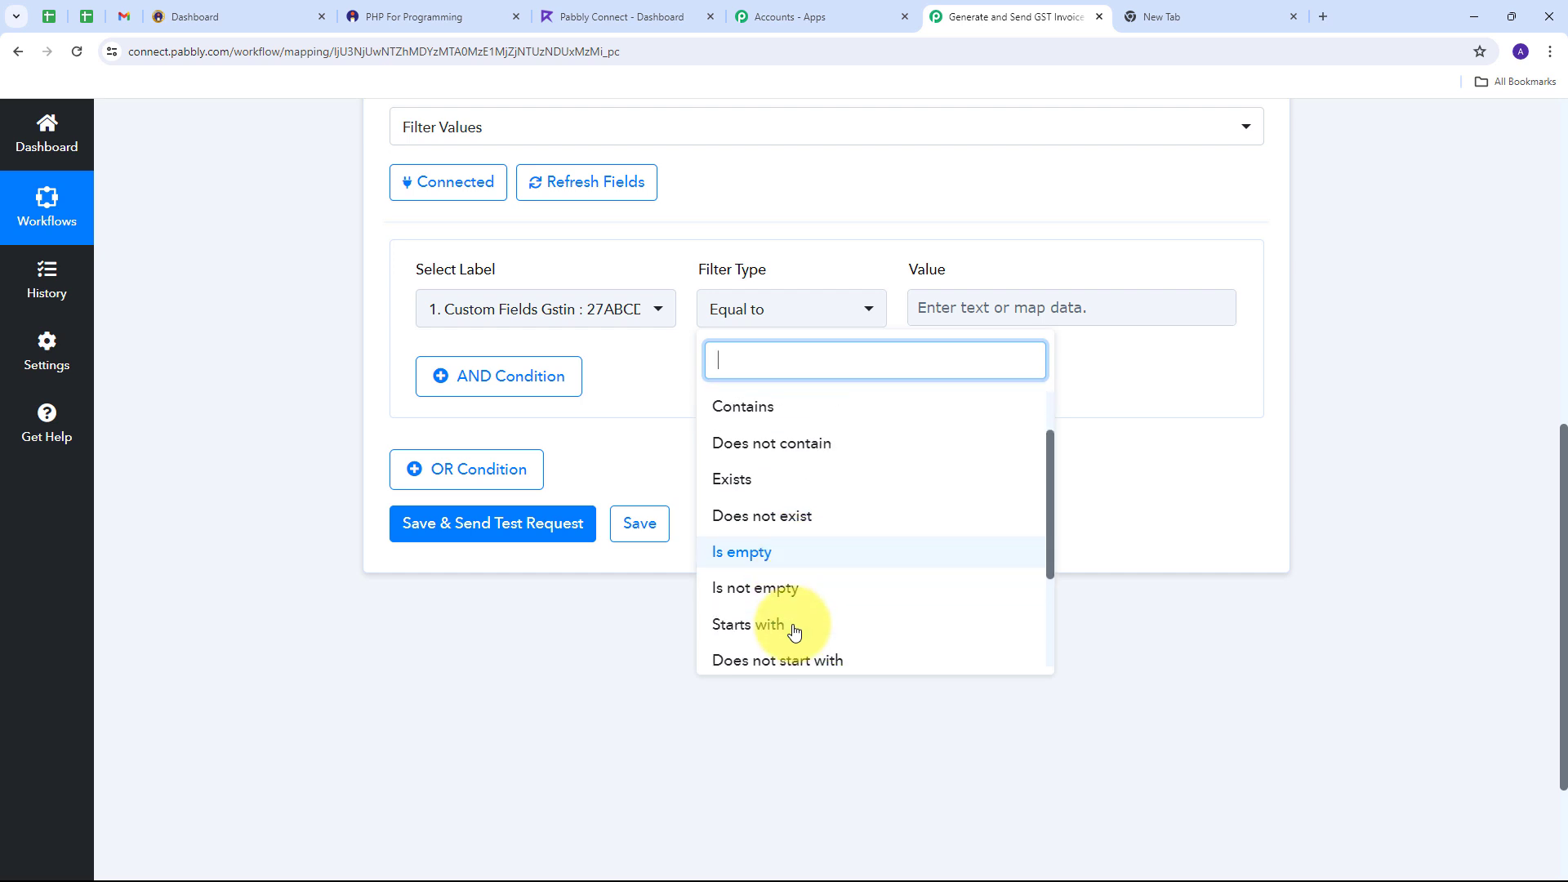
pyautogui.click(766, 584)
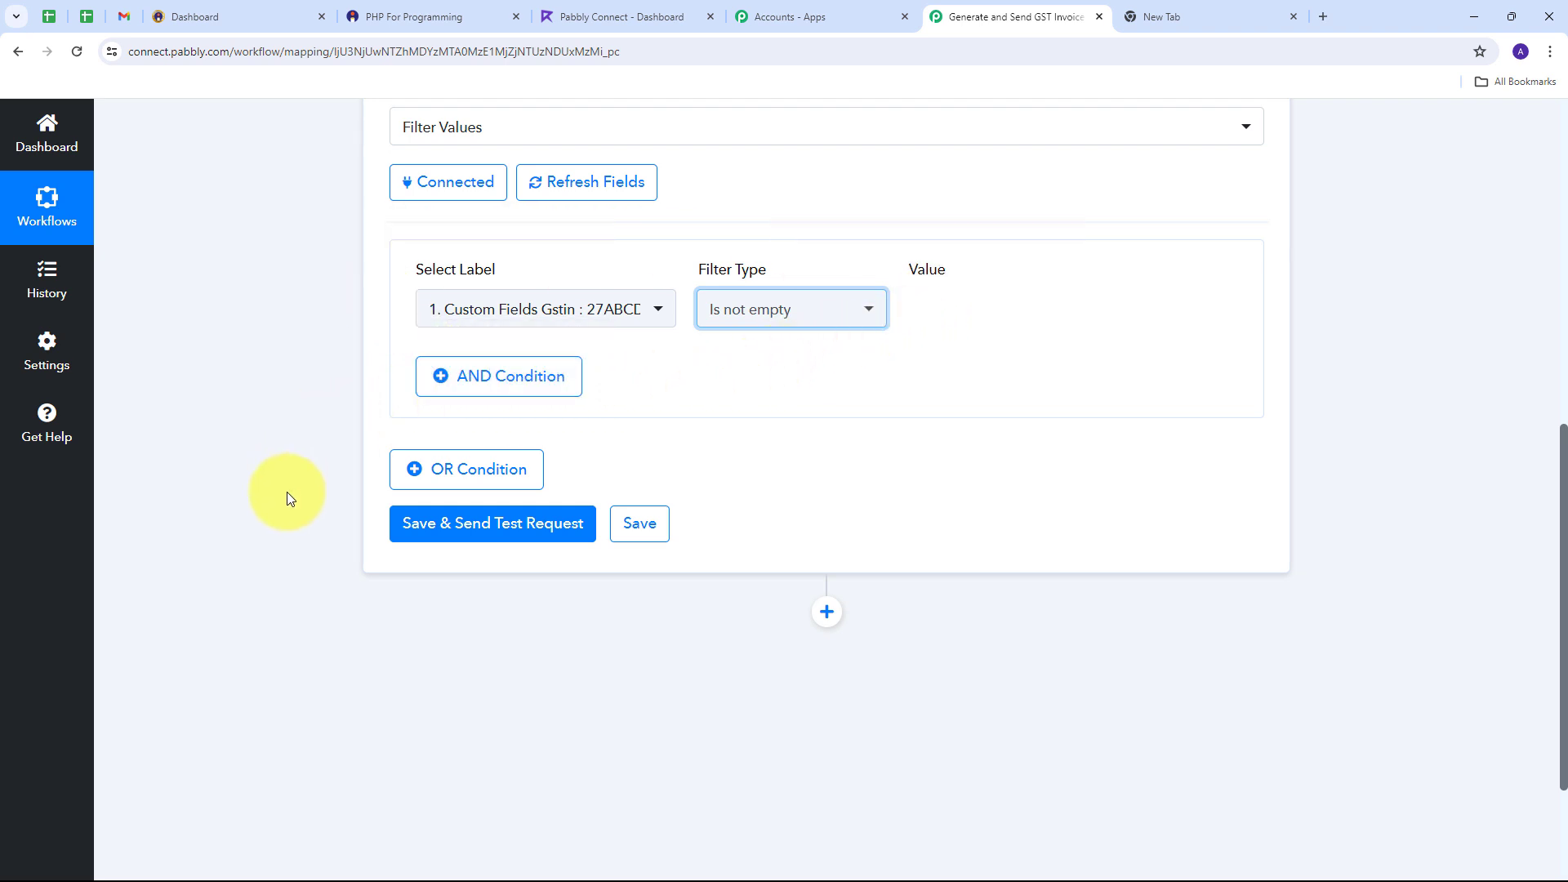
pyautogui.click(479, 526)
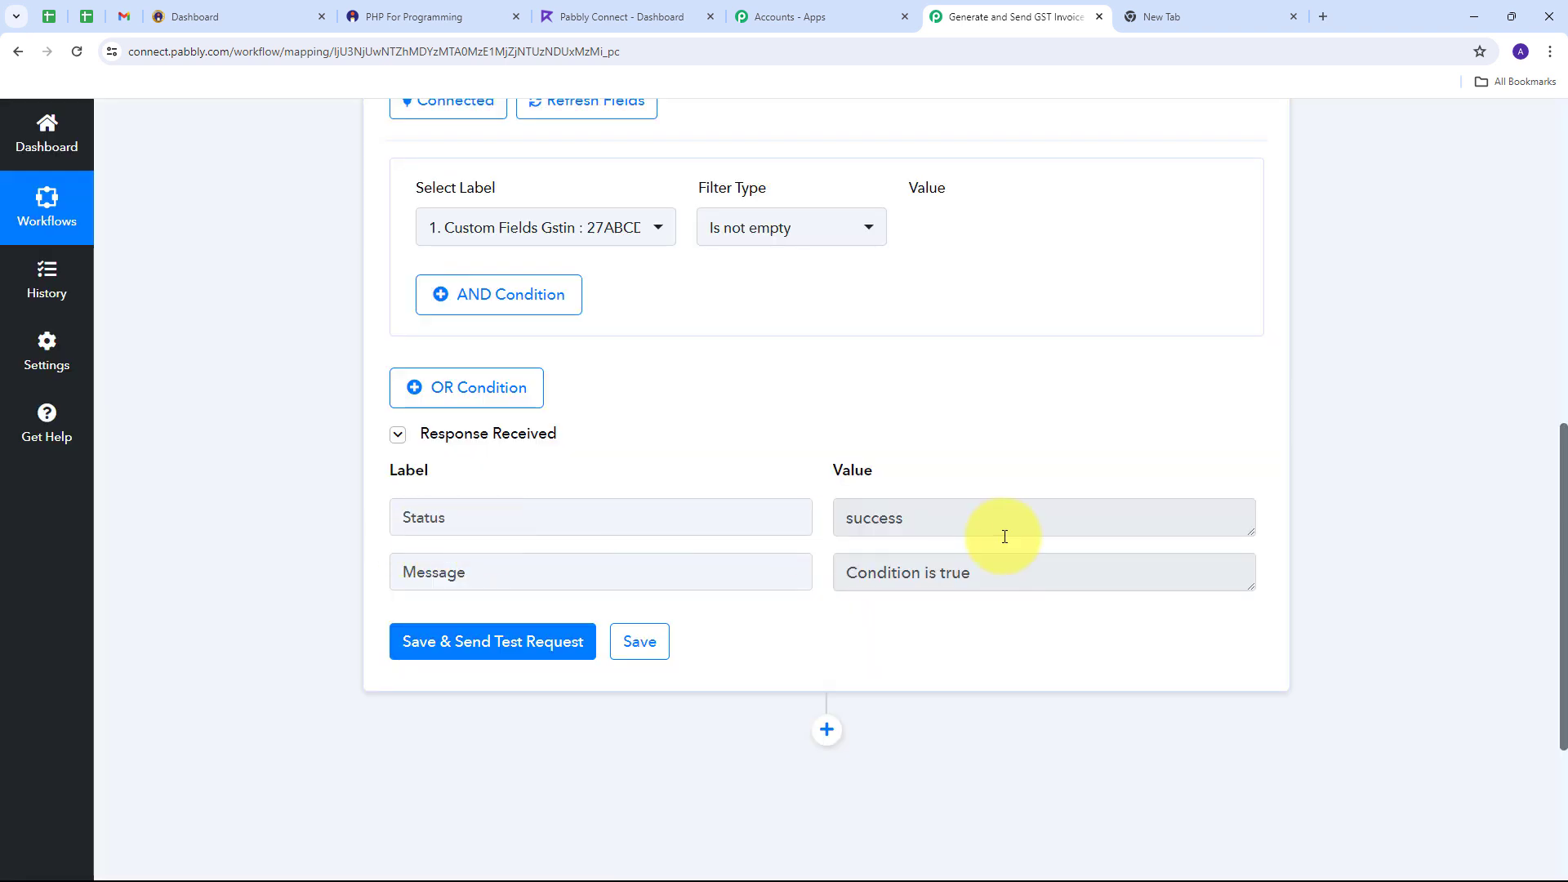
pyautogui.click(871, 517)
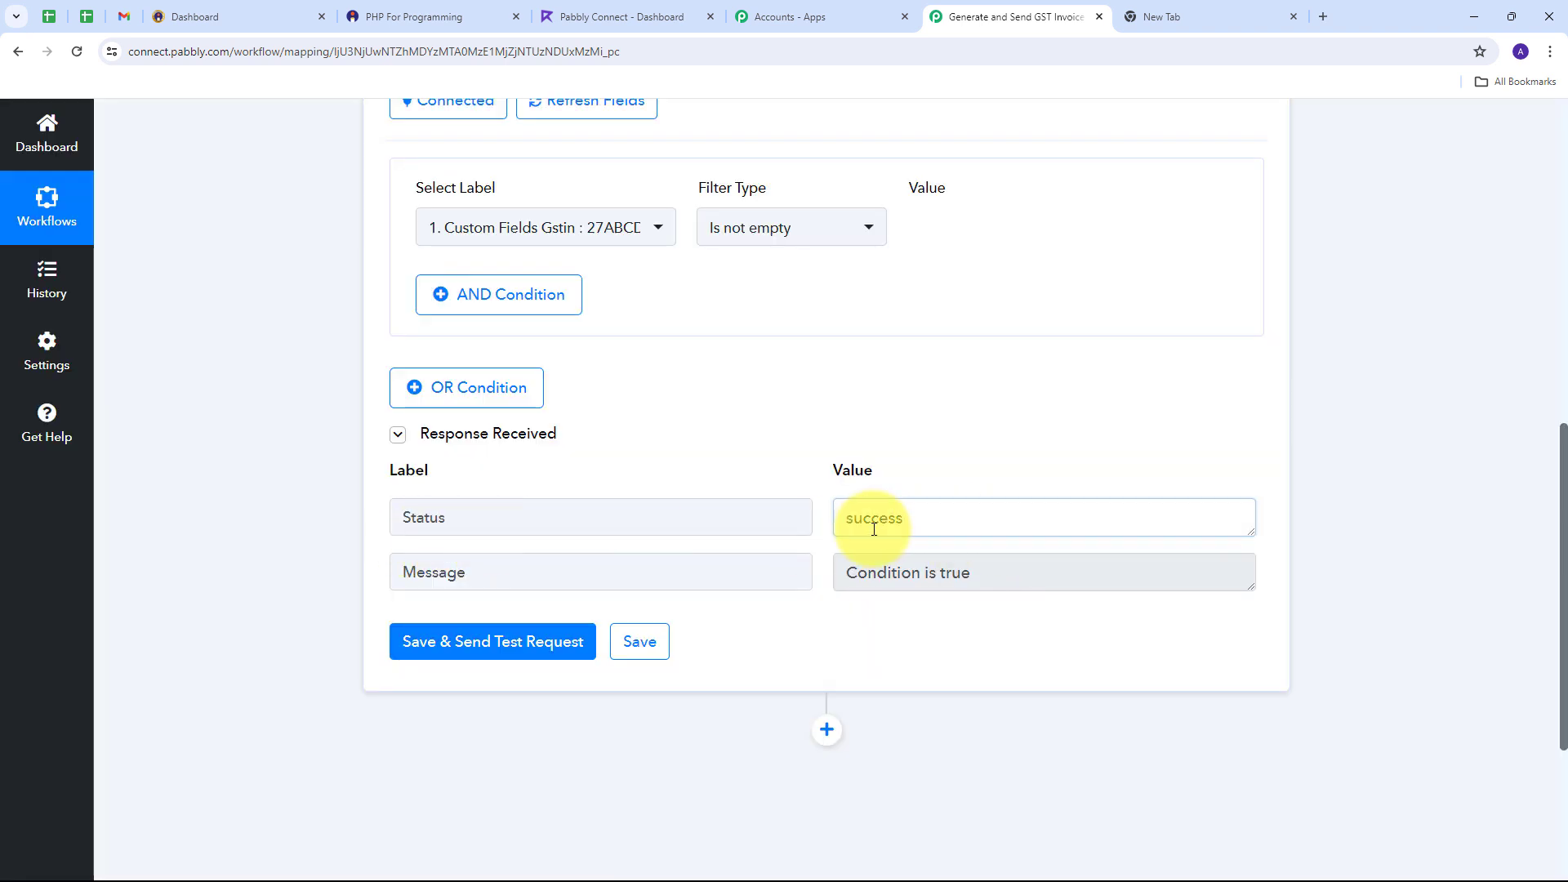
pyautogui.click(1020, 579)
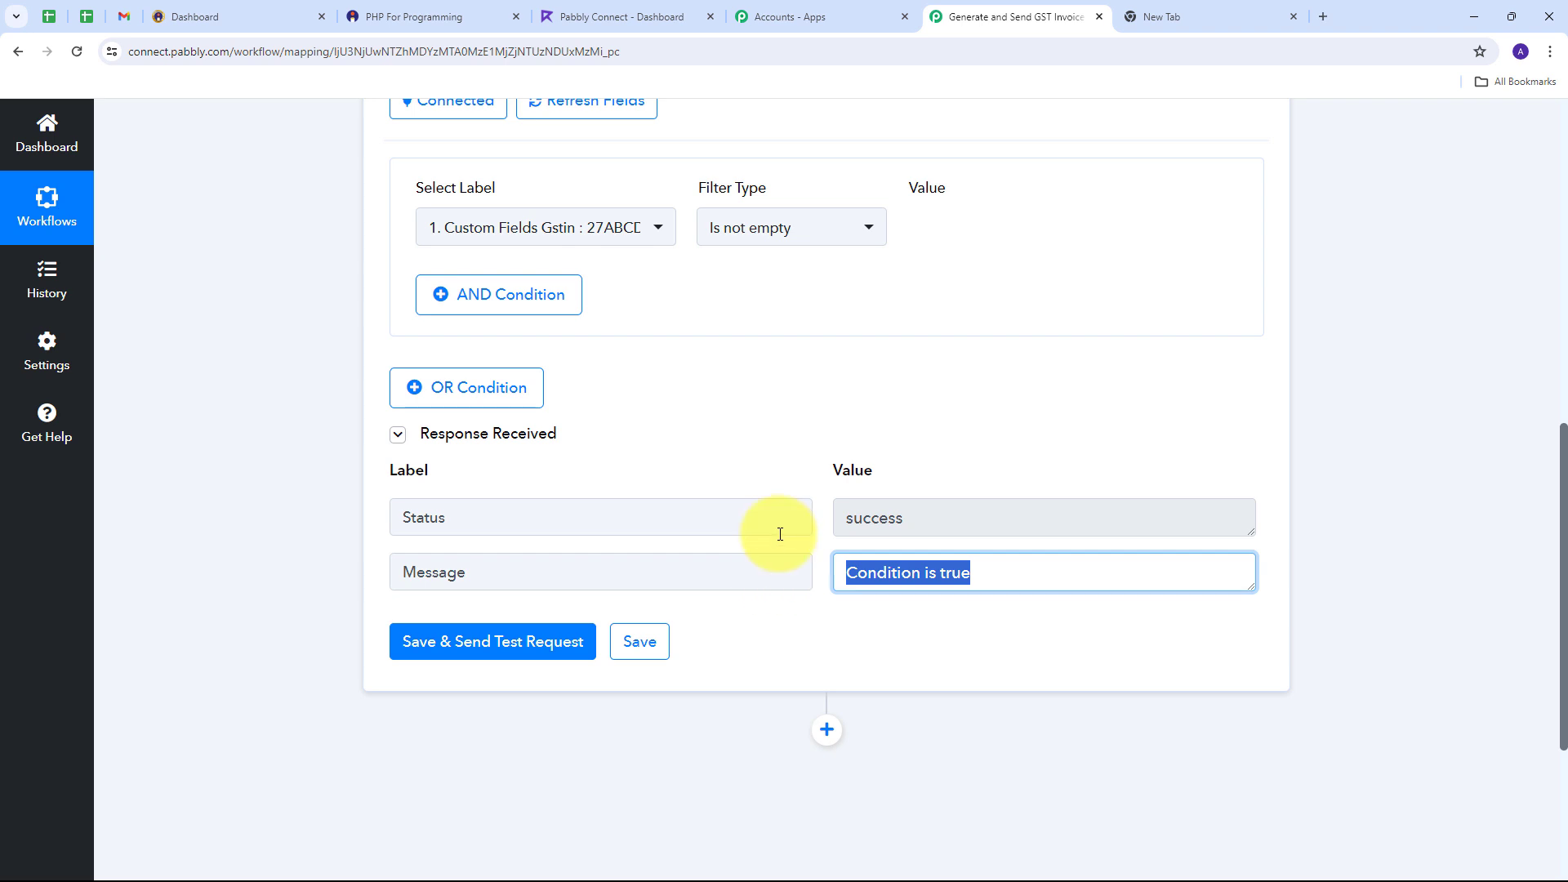
pyautogui.click(823, 581)
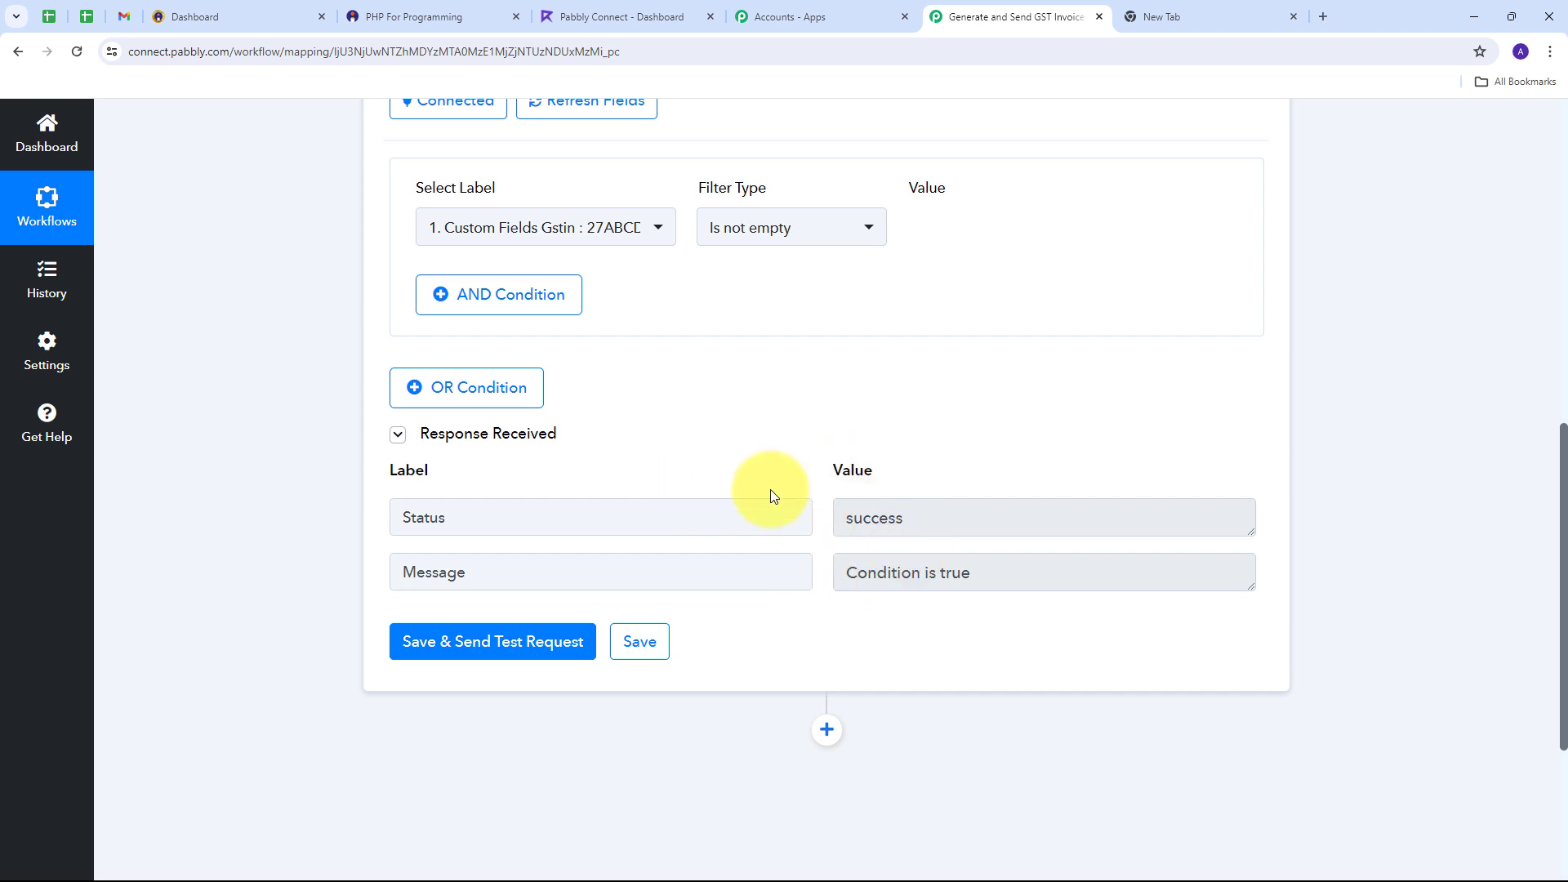
pyautogui.scroll(2, 771, 490)
pyautogui.scroll(-4, 771, 490)
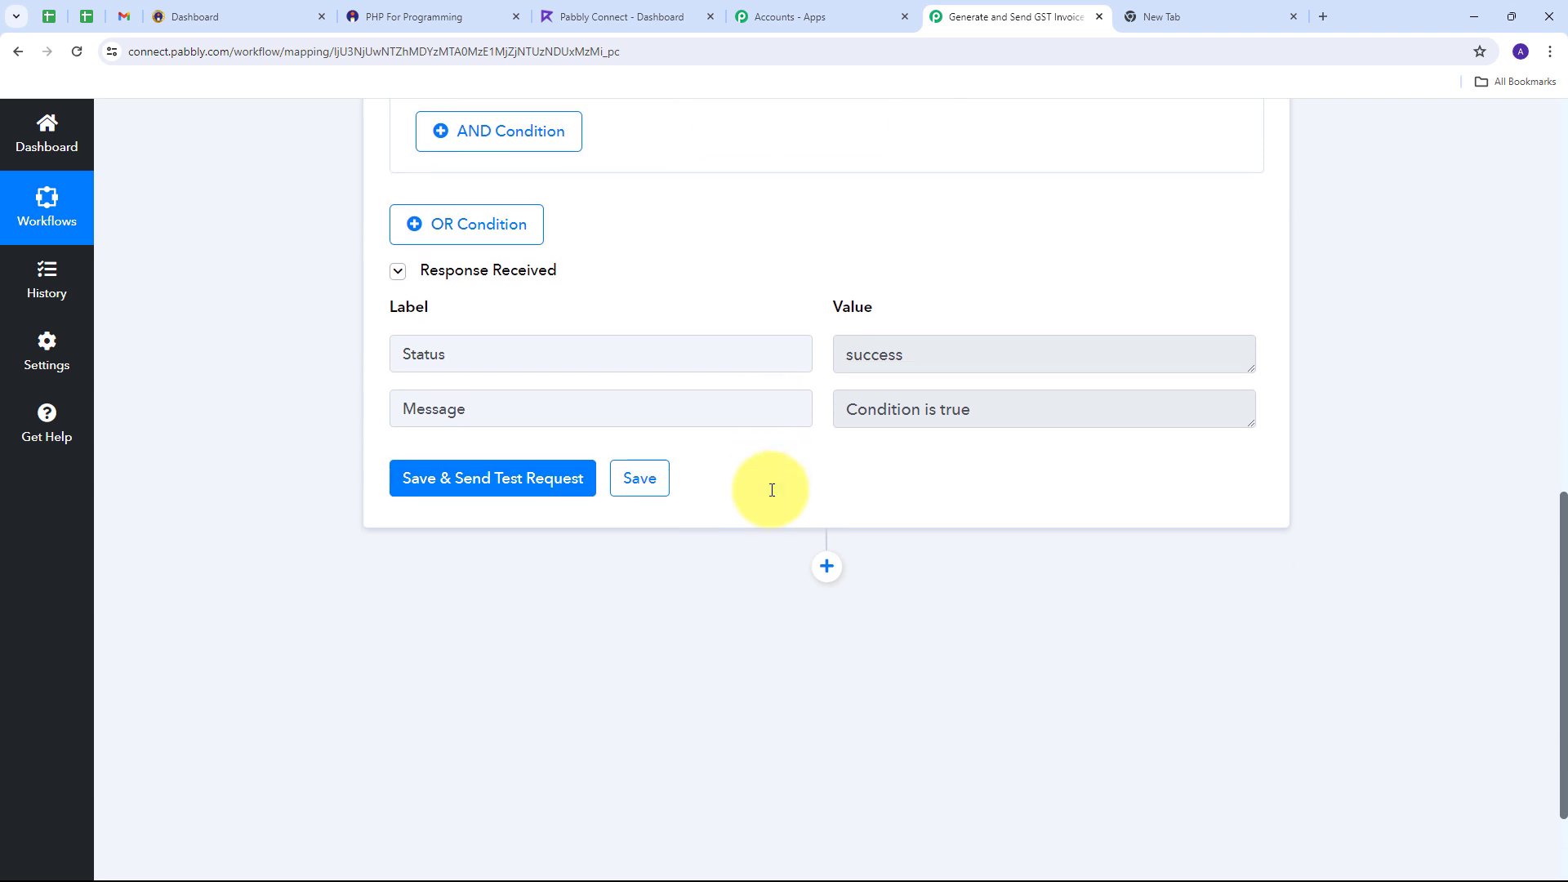
pyautogui.scroll(-2, 762, 488)
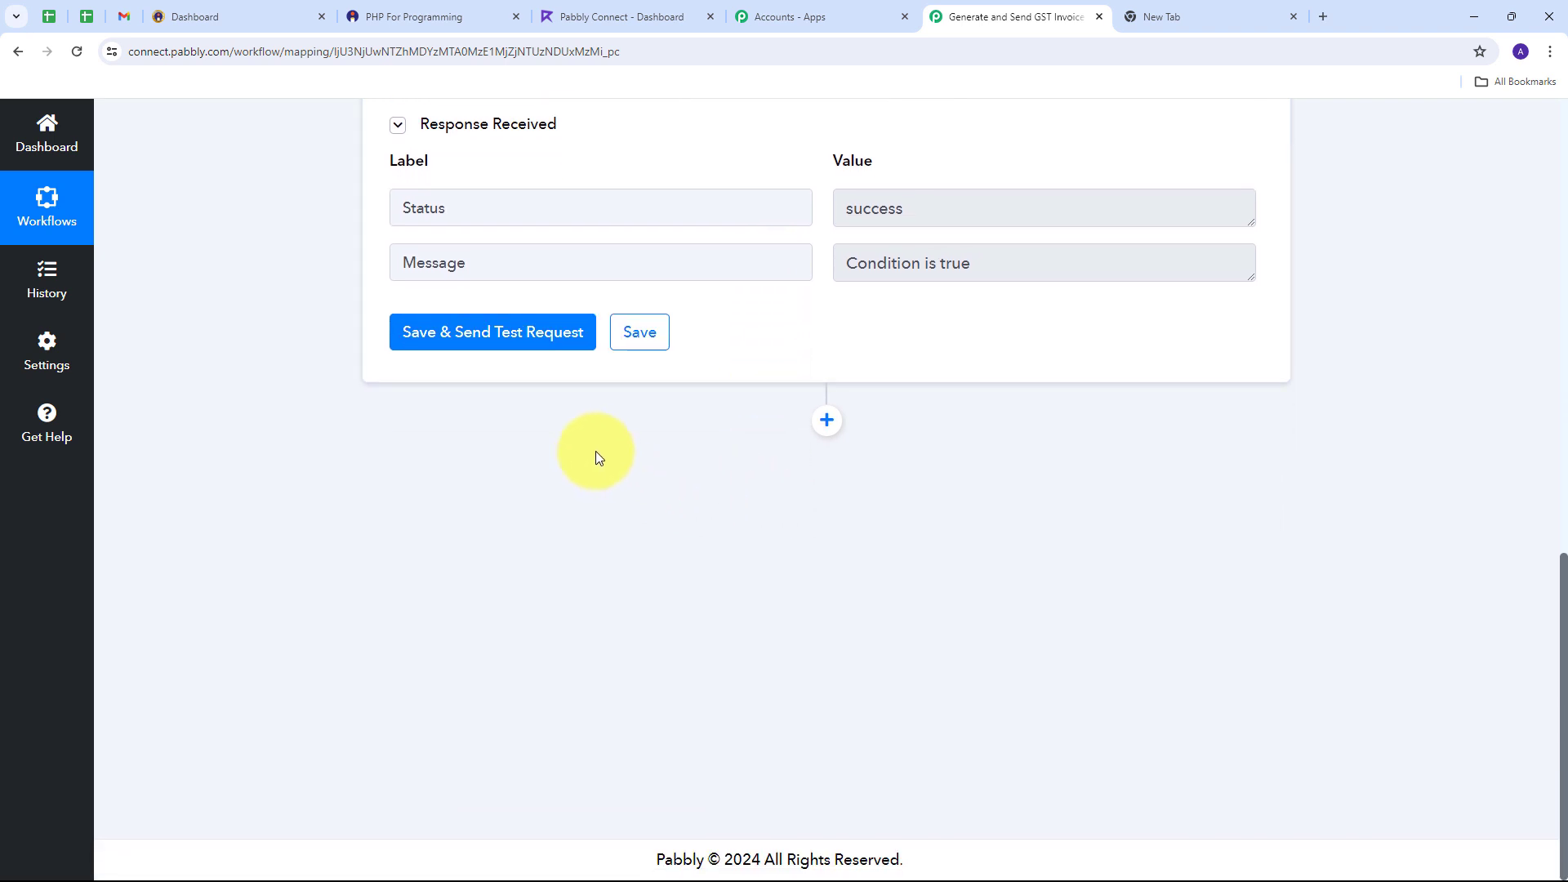
# Step: Add a third step using the Refrens app with the Create Invoice action event
pyautogui.click(828, 426)
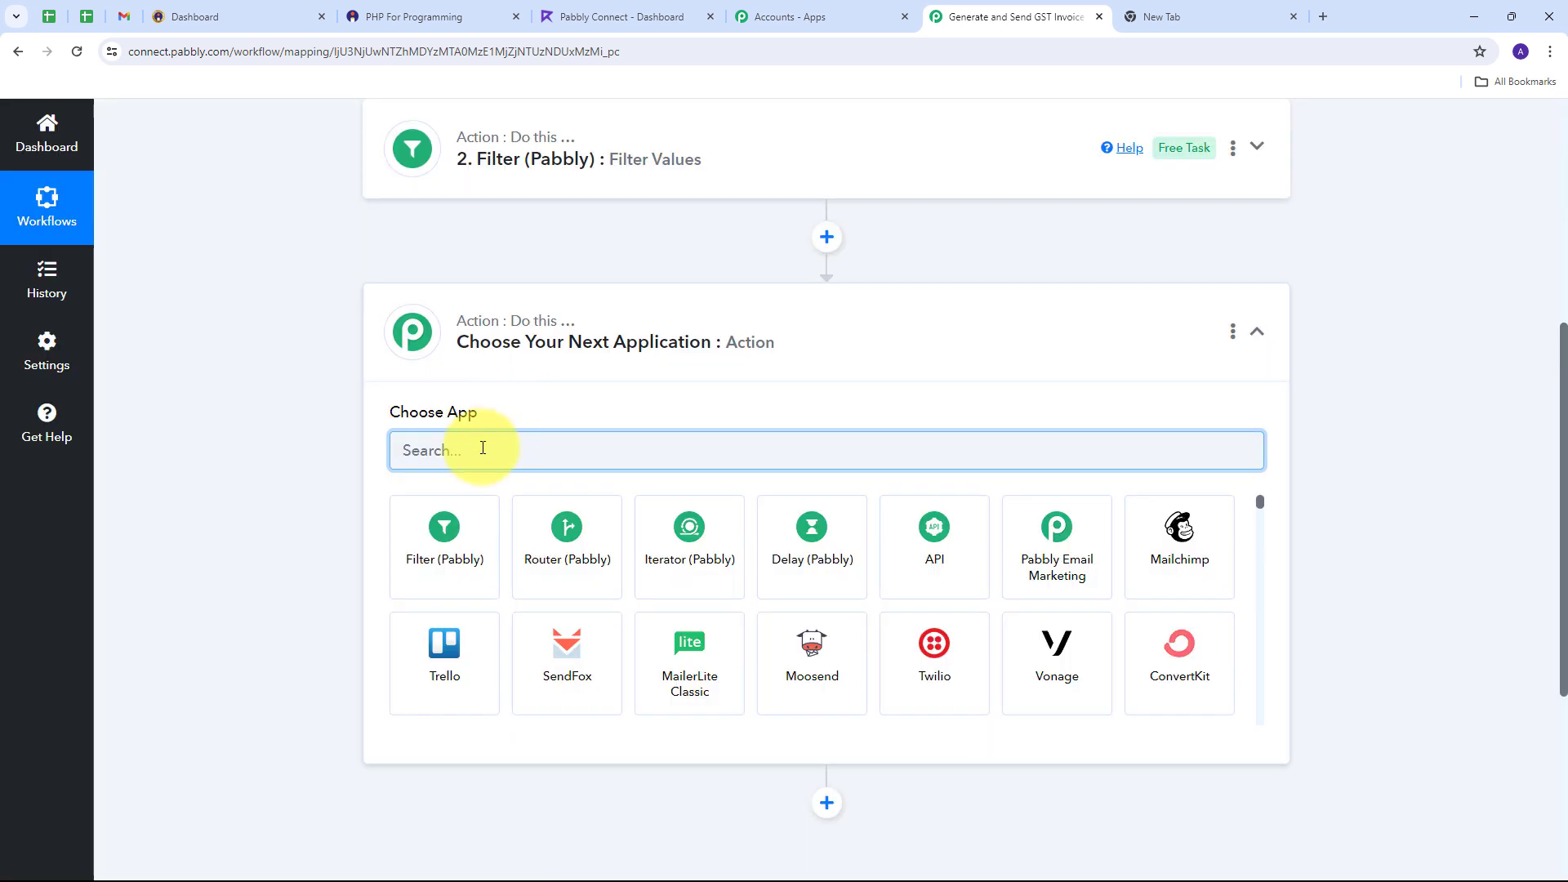
pyautogui.write('re')
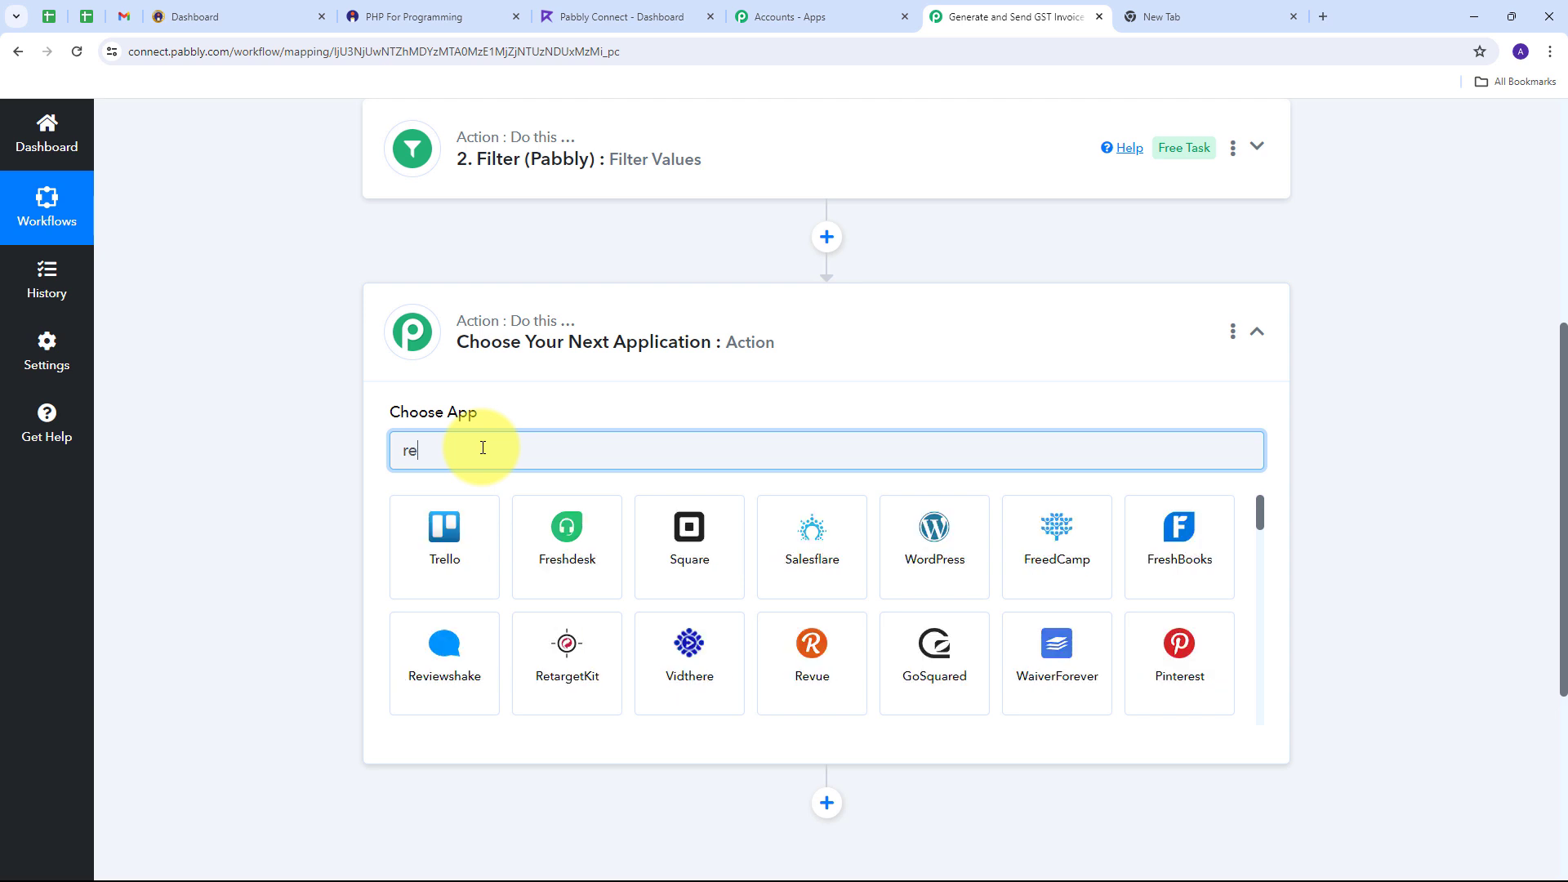
pyautogui.write('frens')
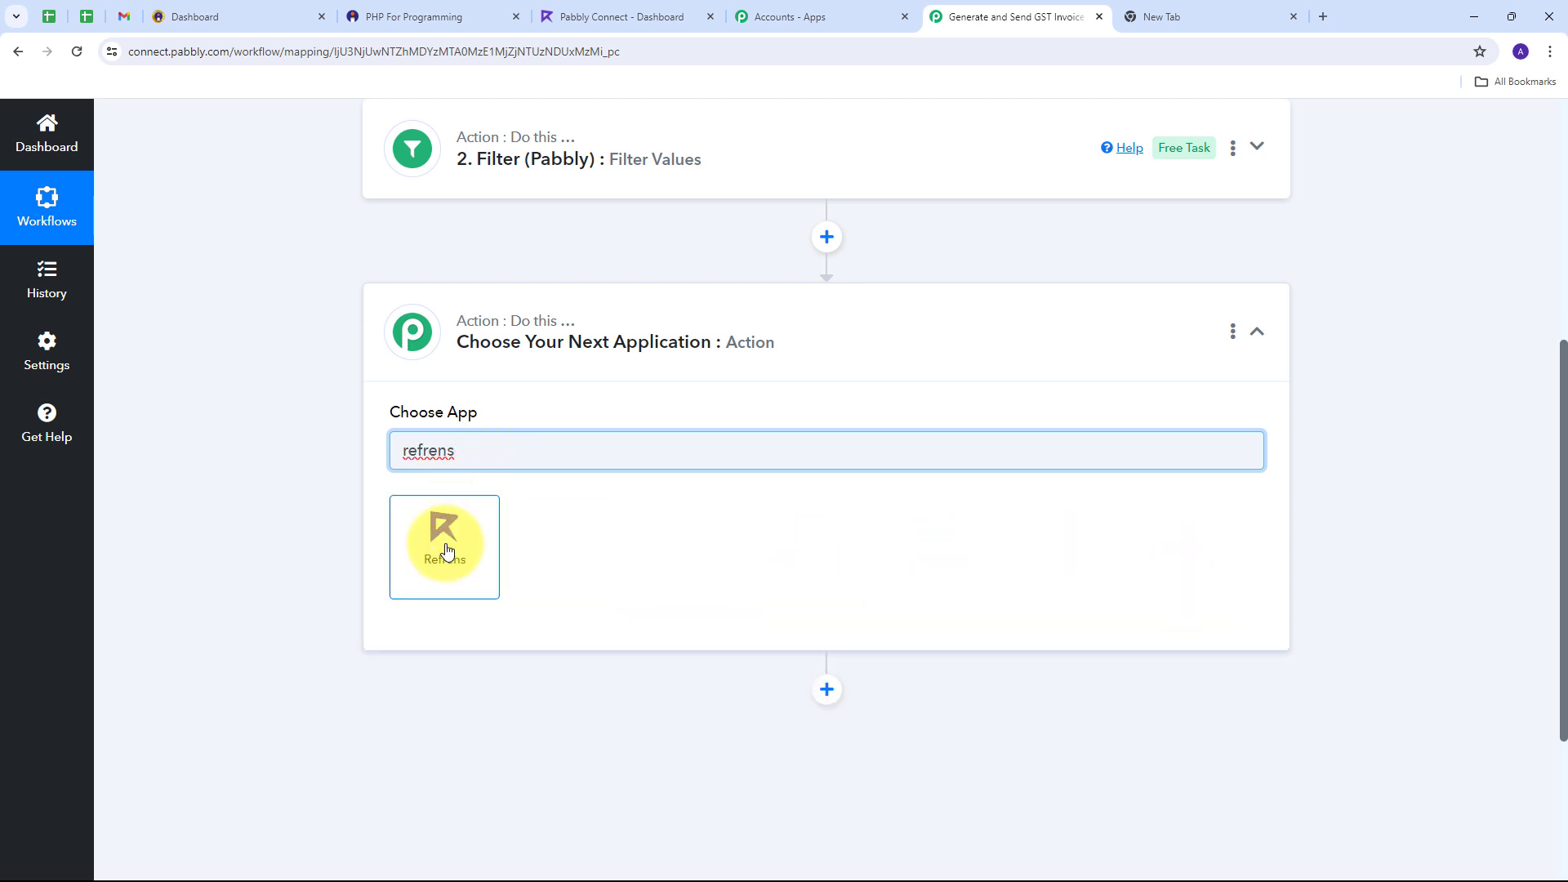
pyautogui.click(446, 548)
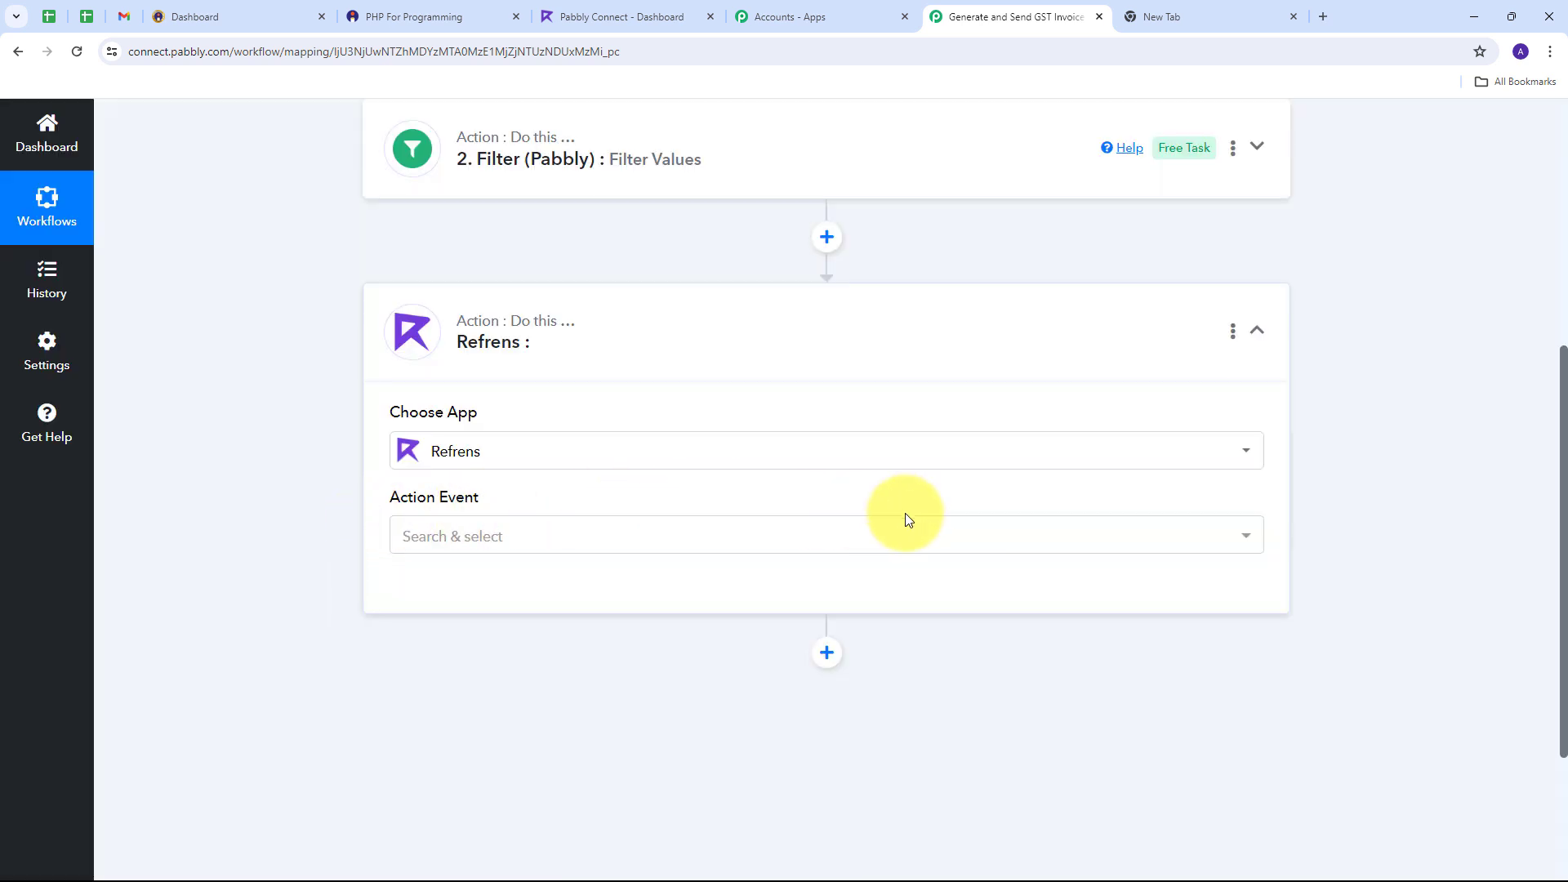
pyautogui.click(877, 527)
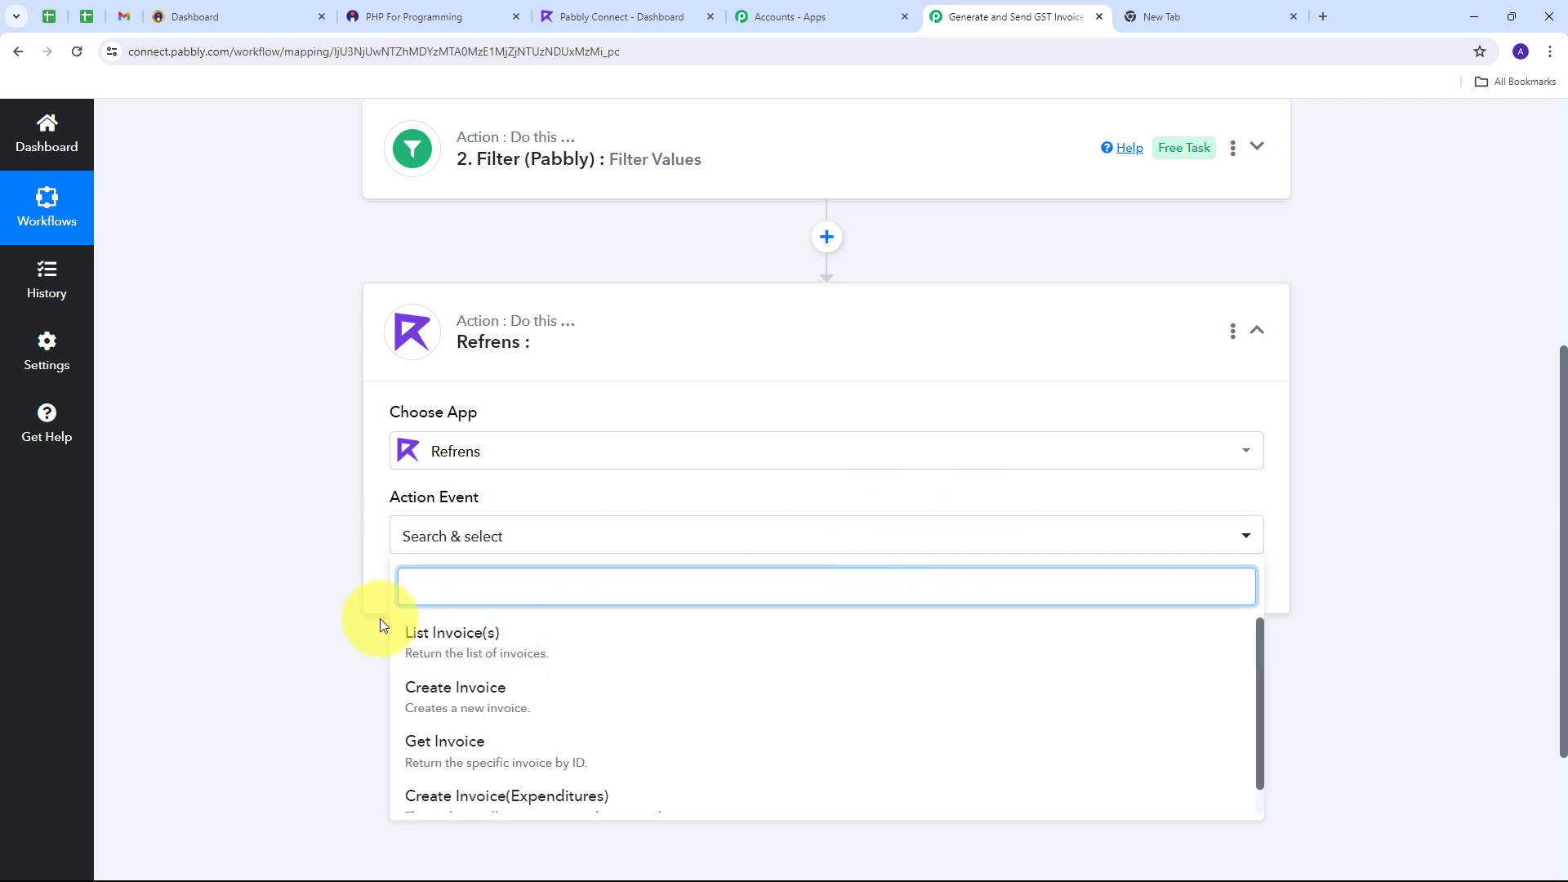
pyautogui.click(454, 700)
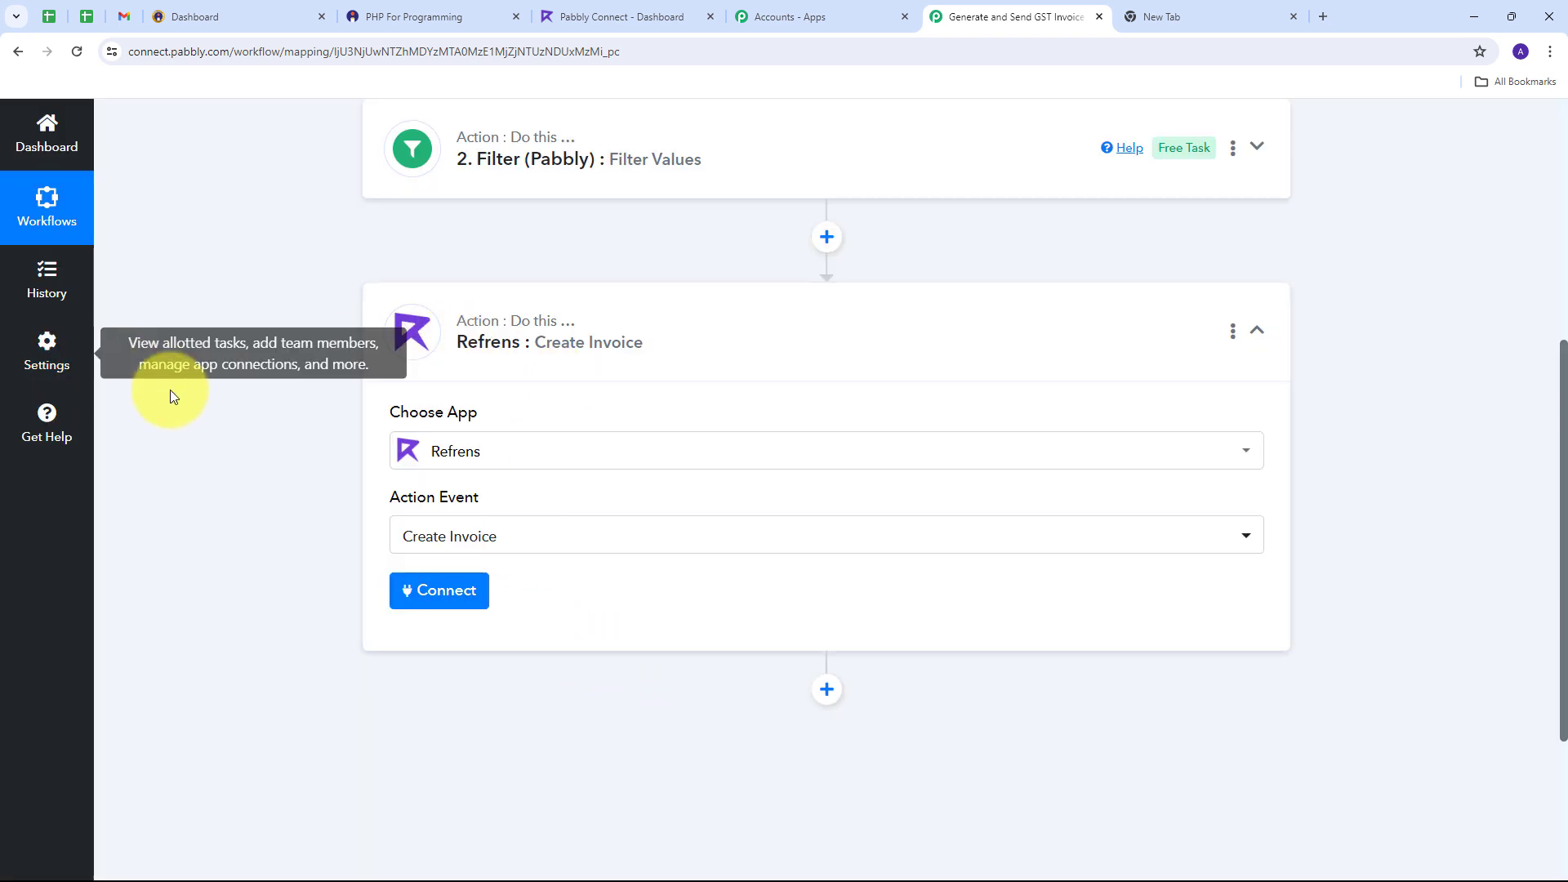
# Step: After reviewing new-connection requirements, keep the existing Refrens #1 connection and save it
pyautogui.click(430, 596)
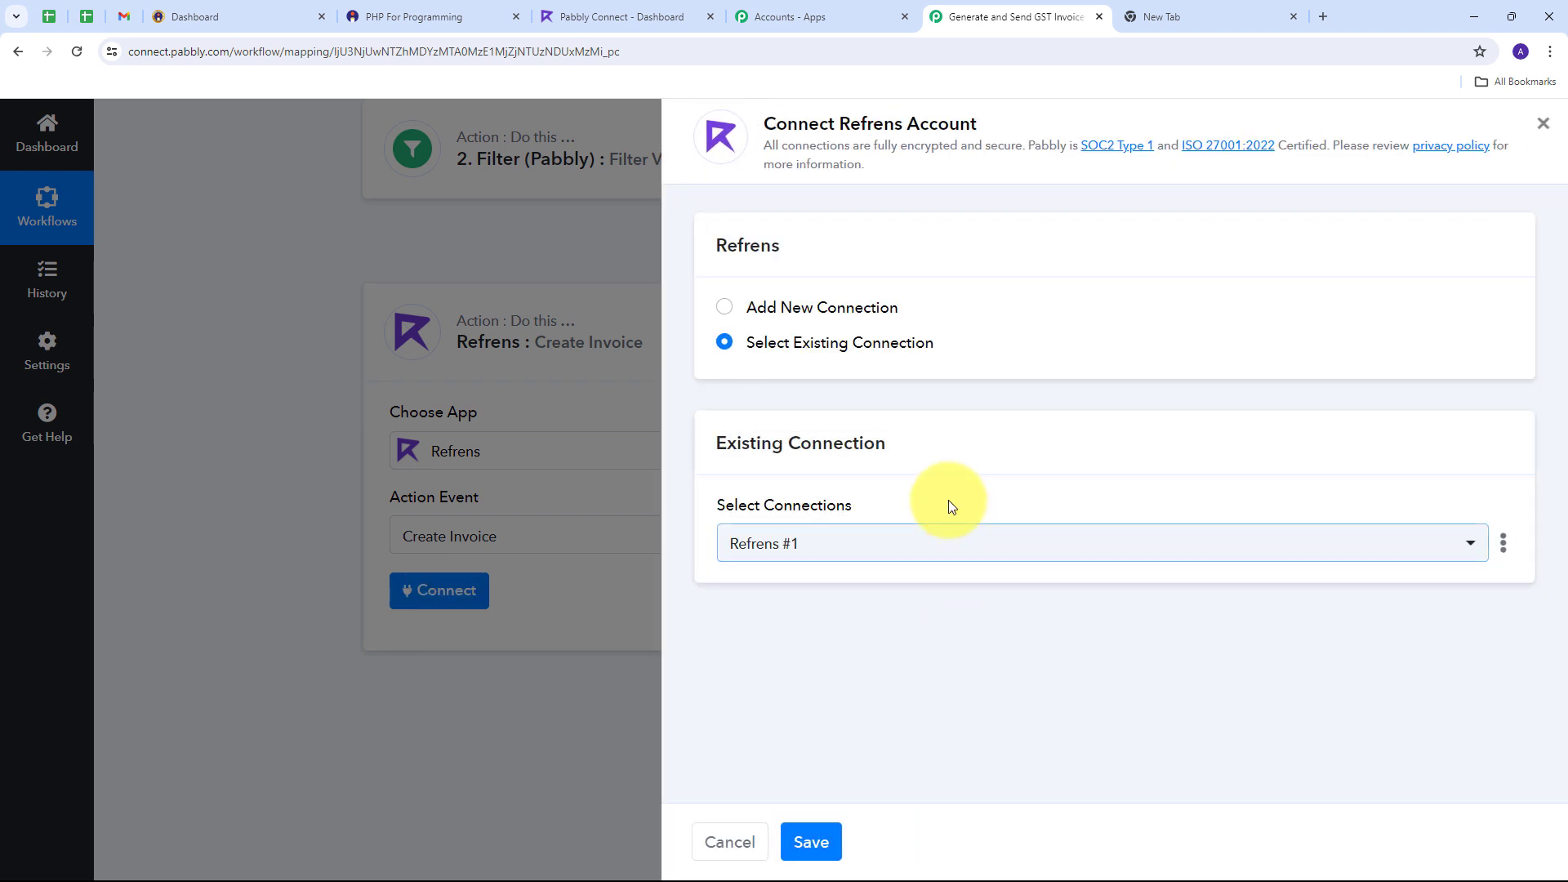
pyautogui.click(844, 305)
pyautogui.scroll(-1, 844, 305)
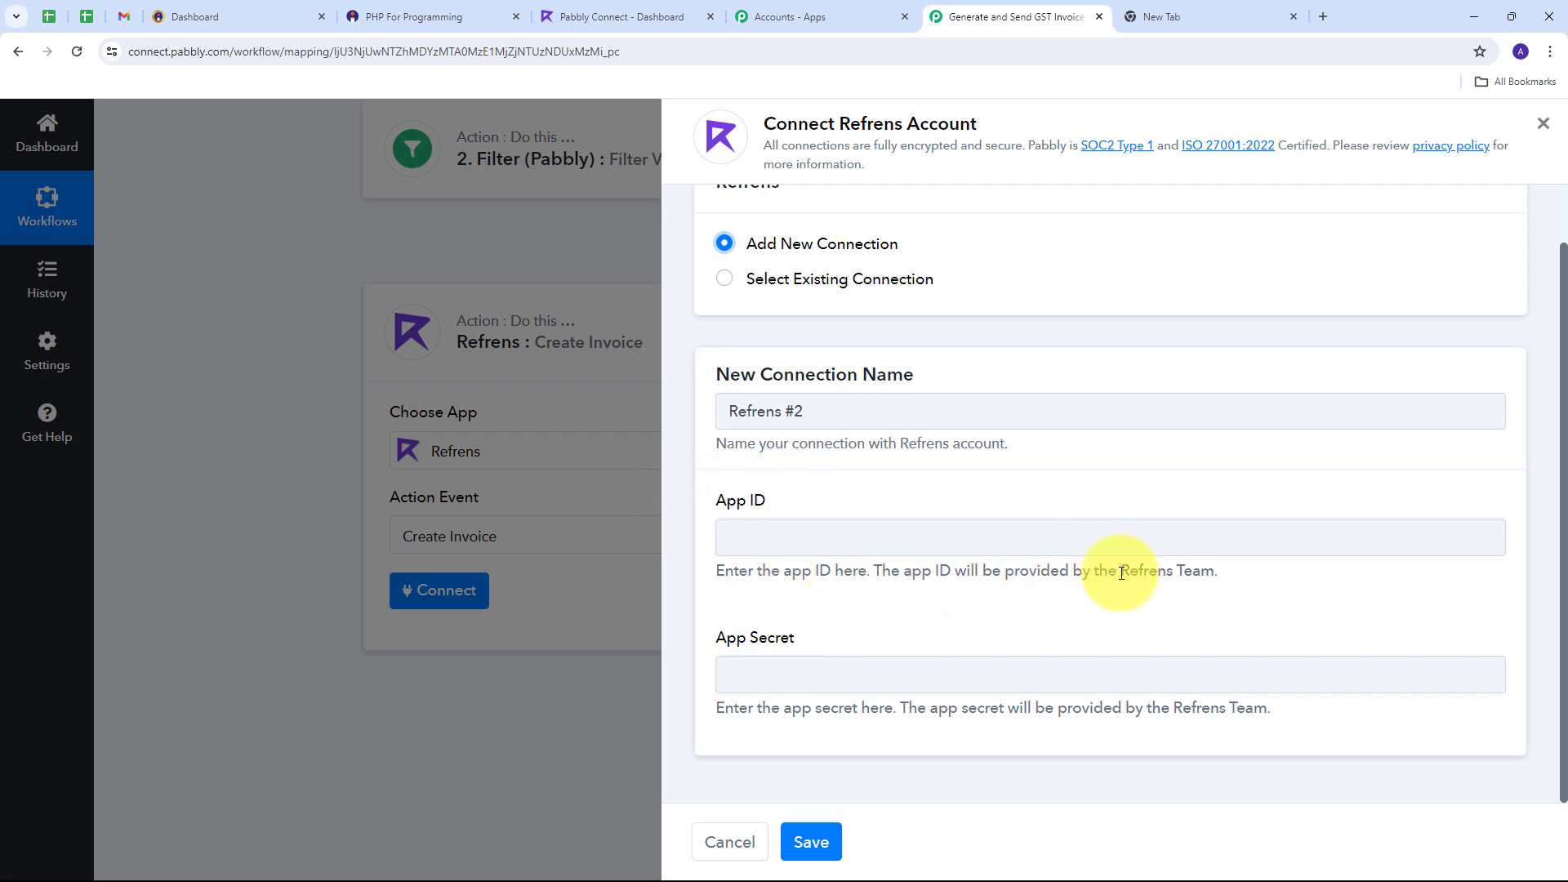
pyautogui.moveTo(1119, 570); pyautogui.dragTo(1229, 565)
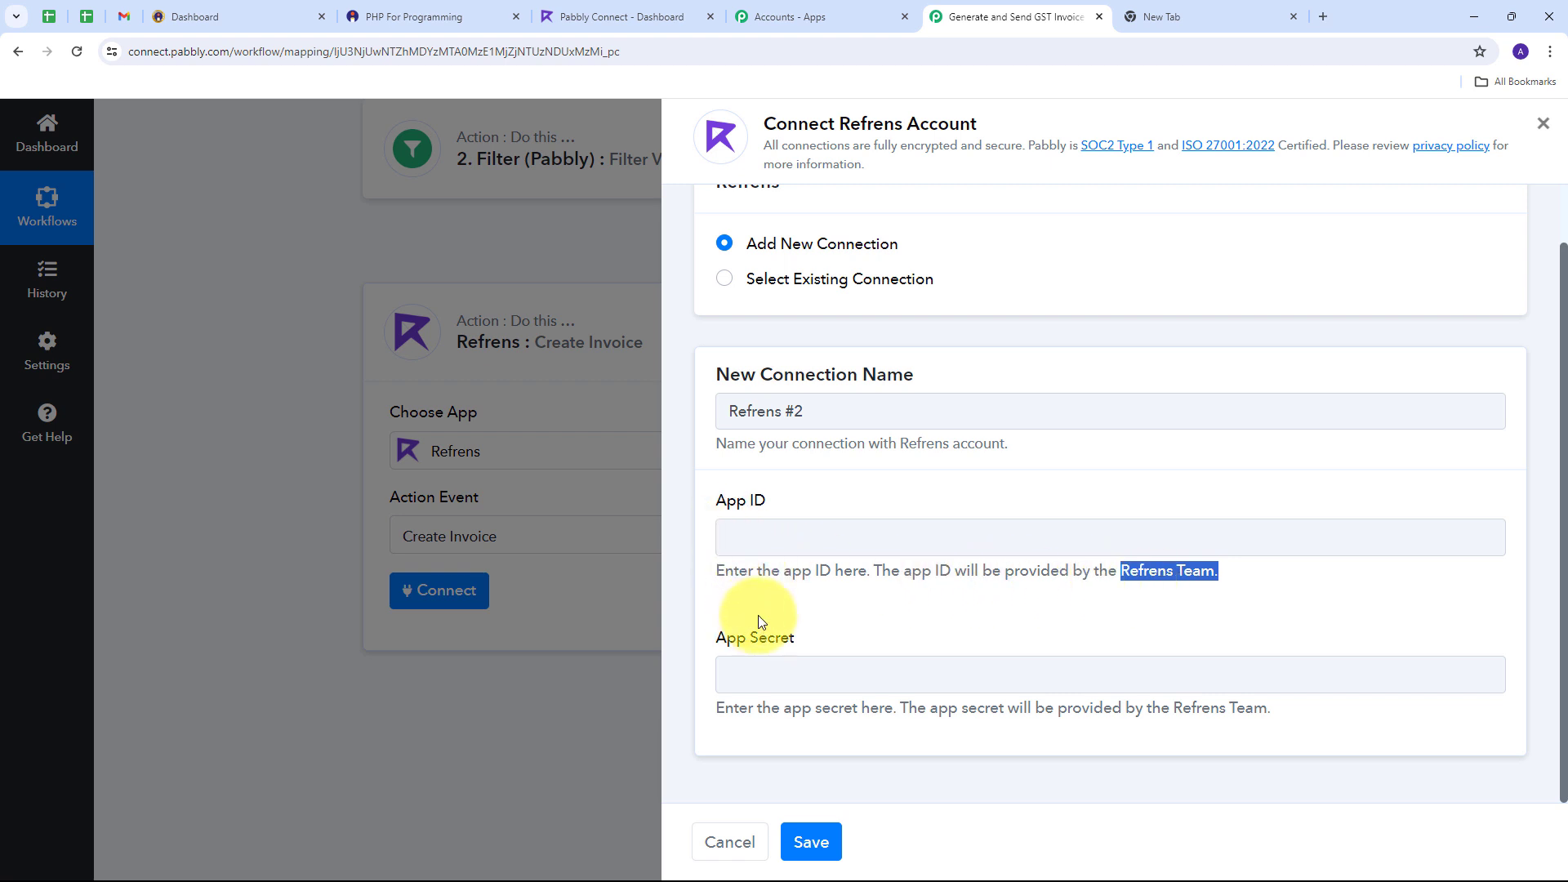
pyautogui.scroll(1, 760, 621)
pyautogui.scroll(-1, 801, 566)
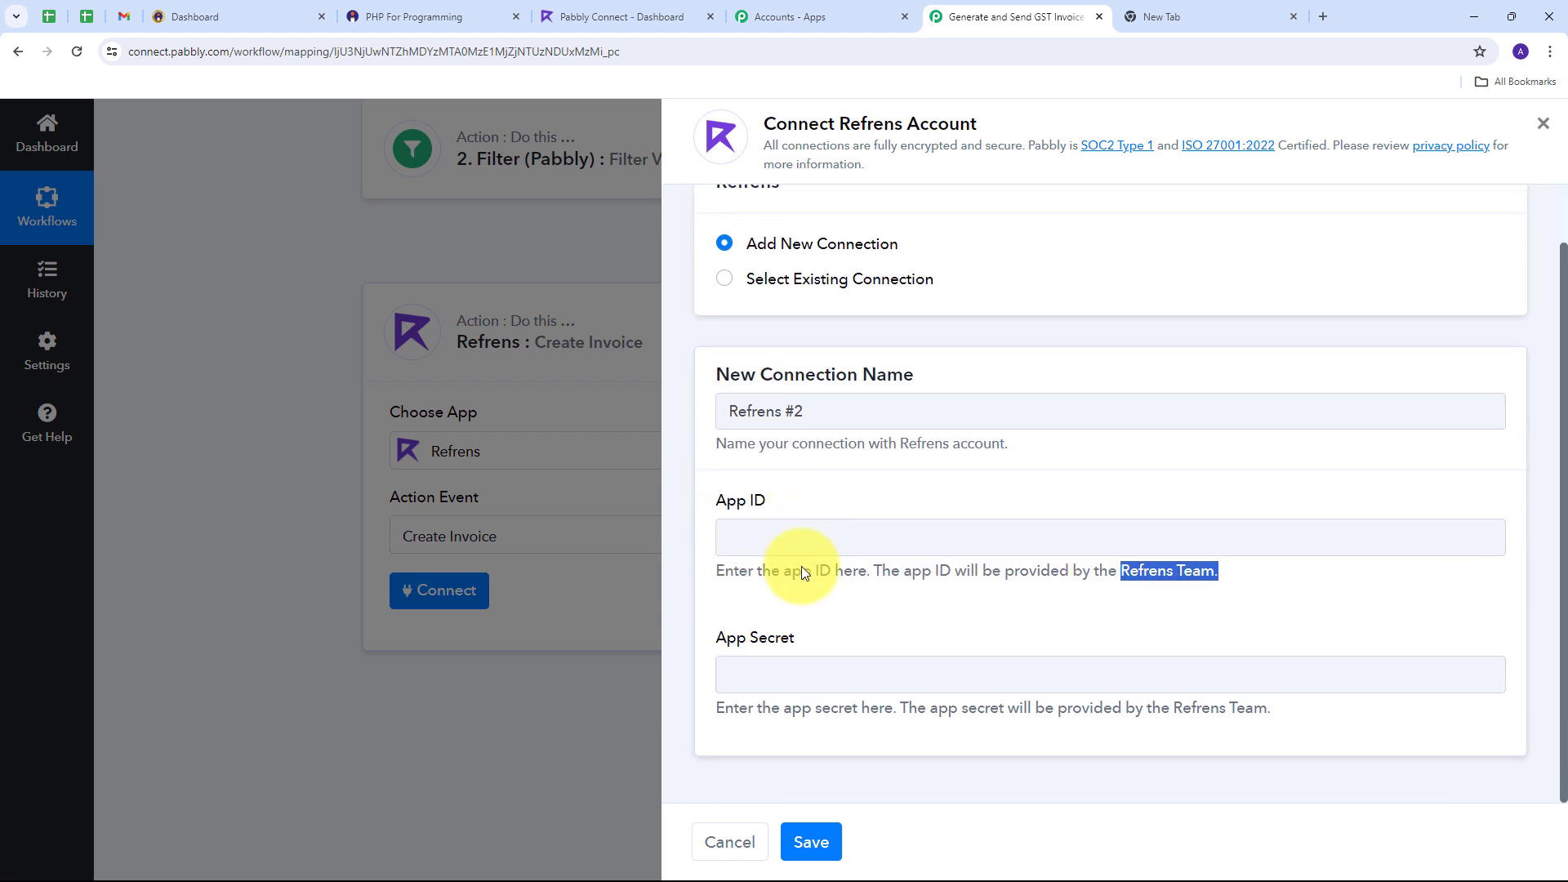
pyautogui.click(830, 282)
pyautogui.click(812, 841)
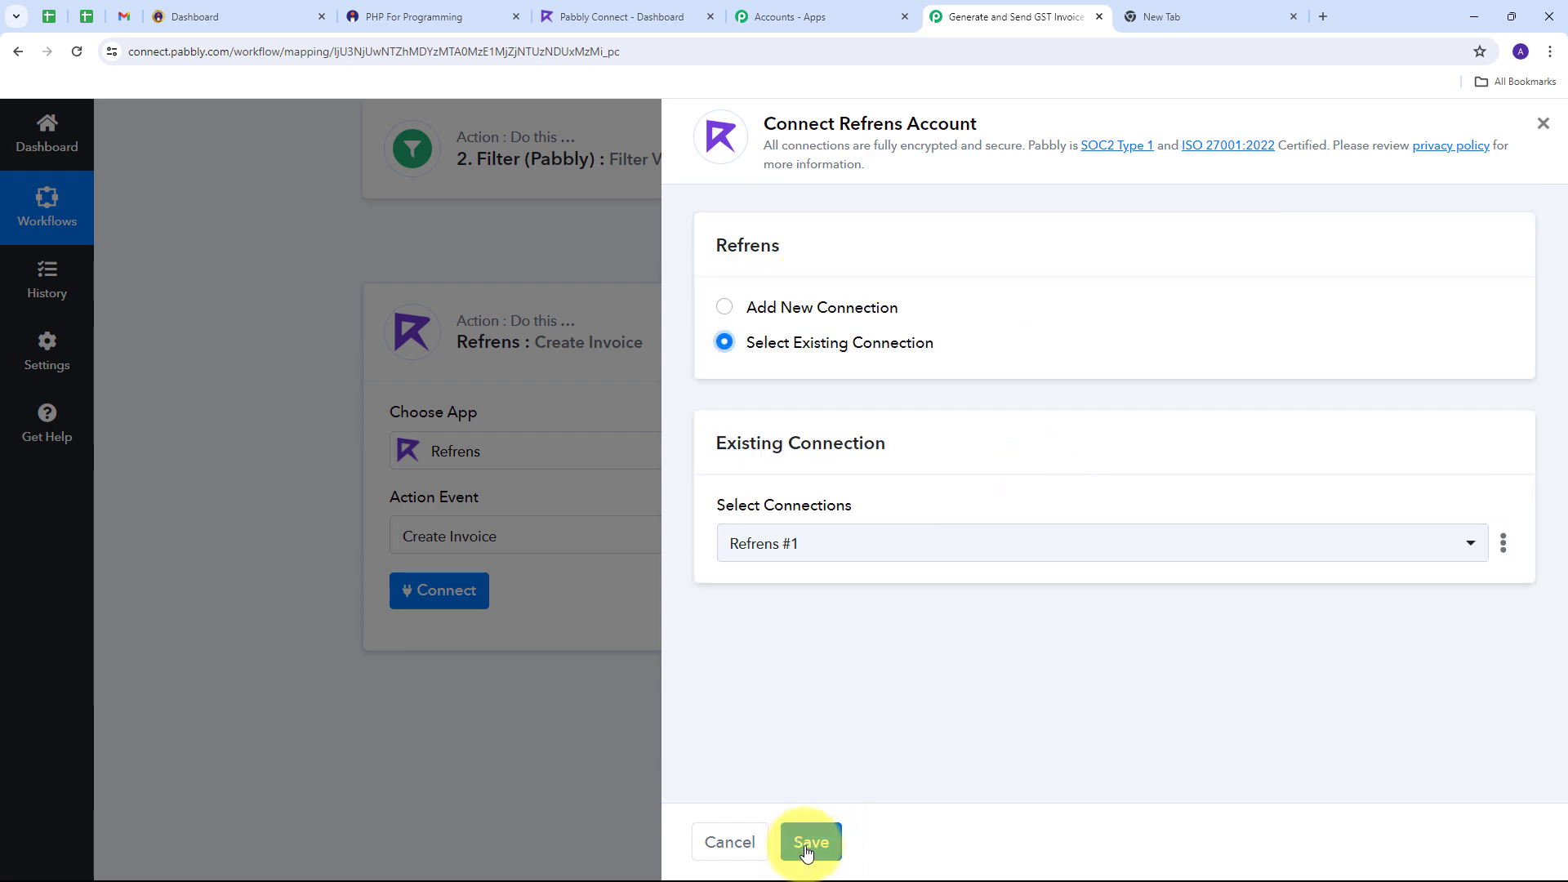
# Step: Paste pabbly-connect as the URL key and enter 'New Sale' as the Invoice Title
pyautogui.scroll(-3, 792, 494)
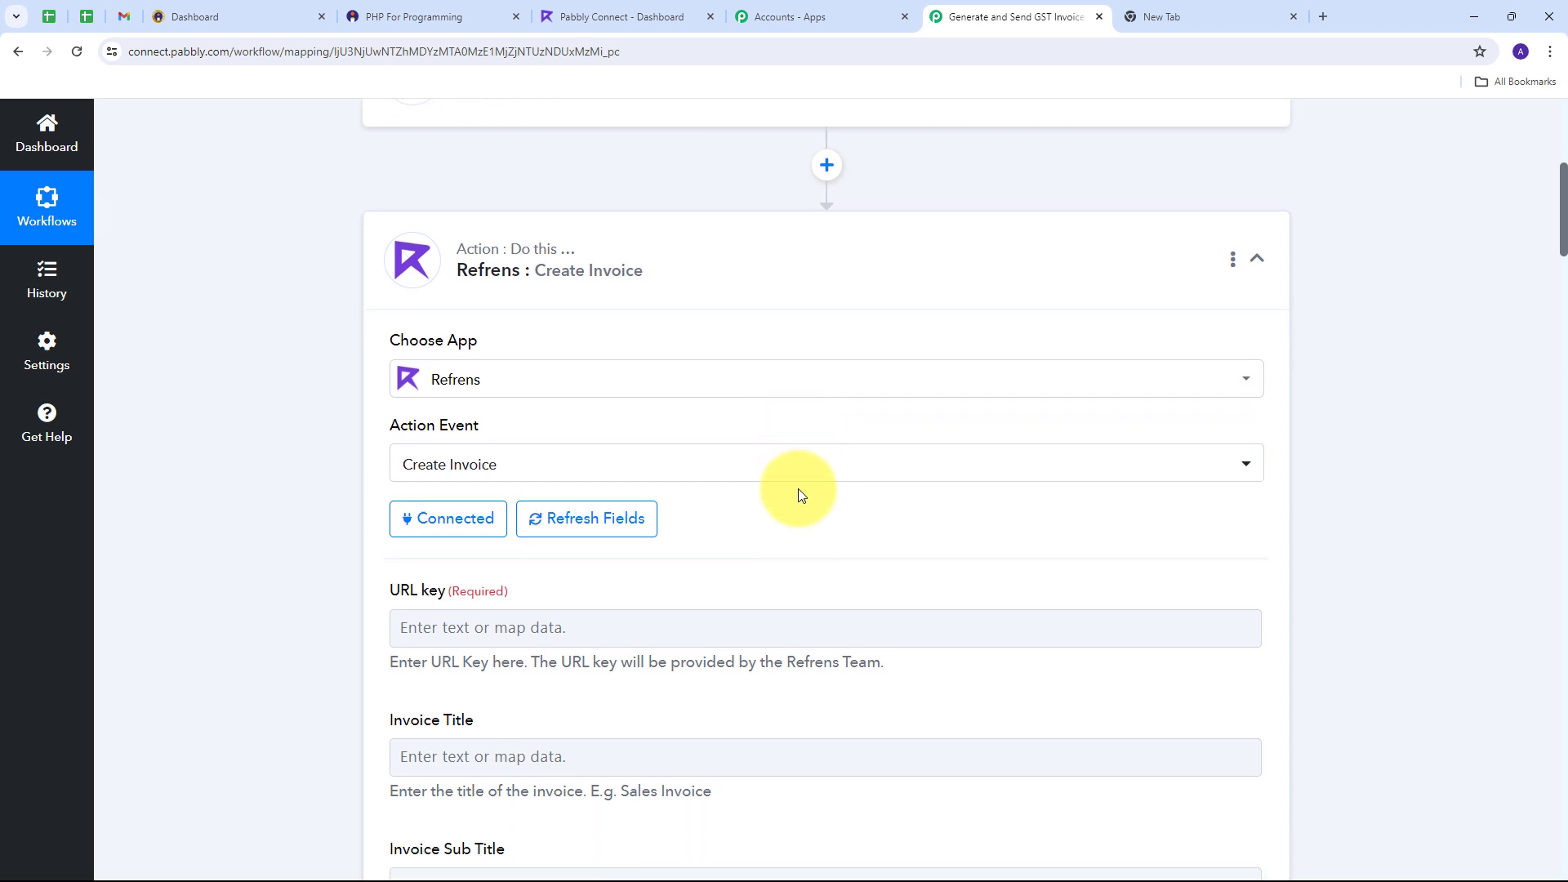
pyautogui.click(433, 457)
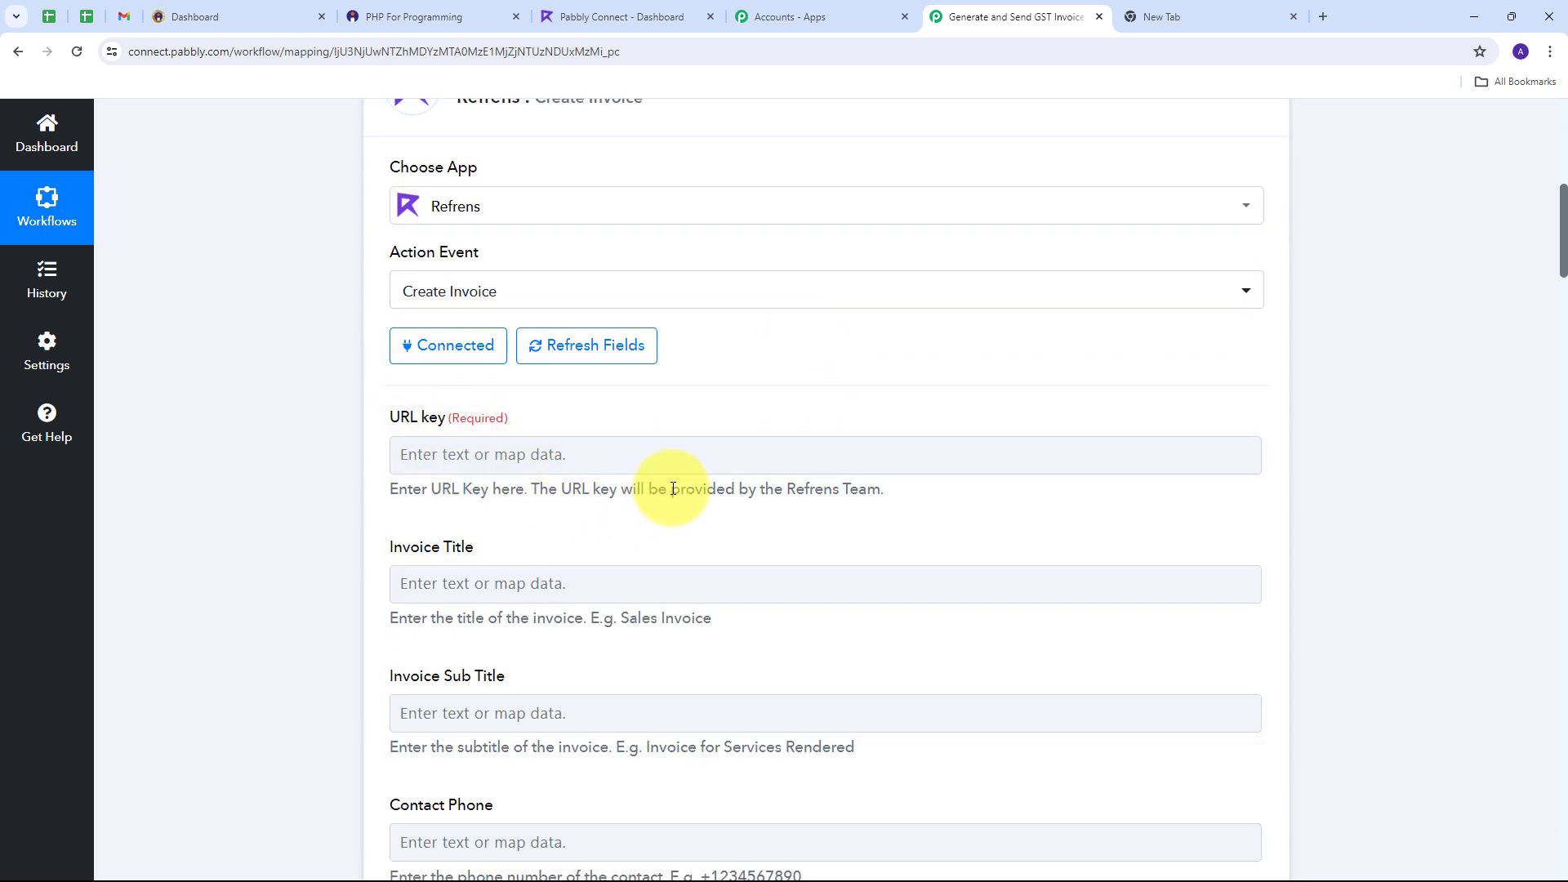
pyautogui.moveTo(671, 490); pyautogui.dragTo(915, 490)
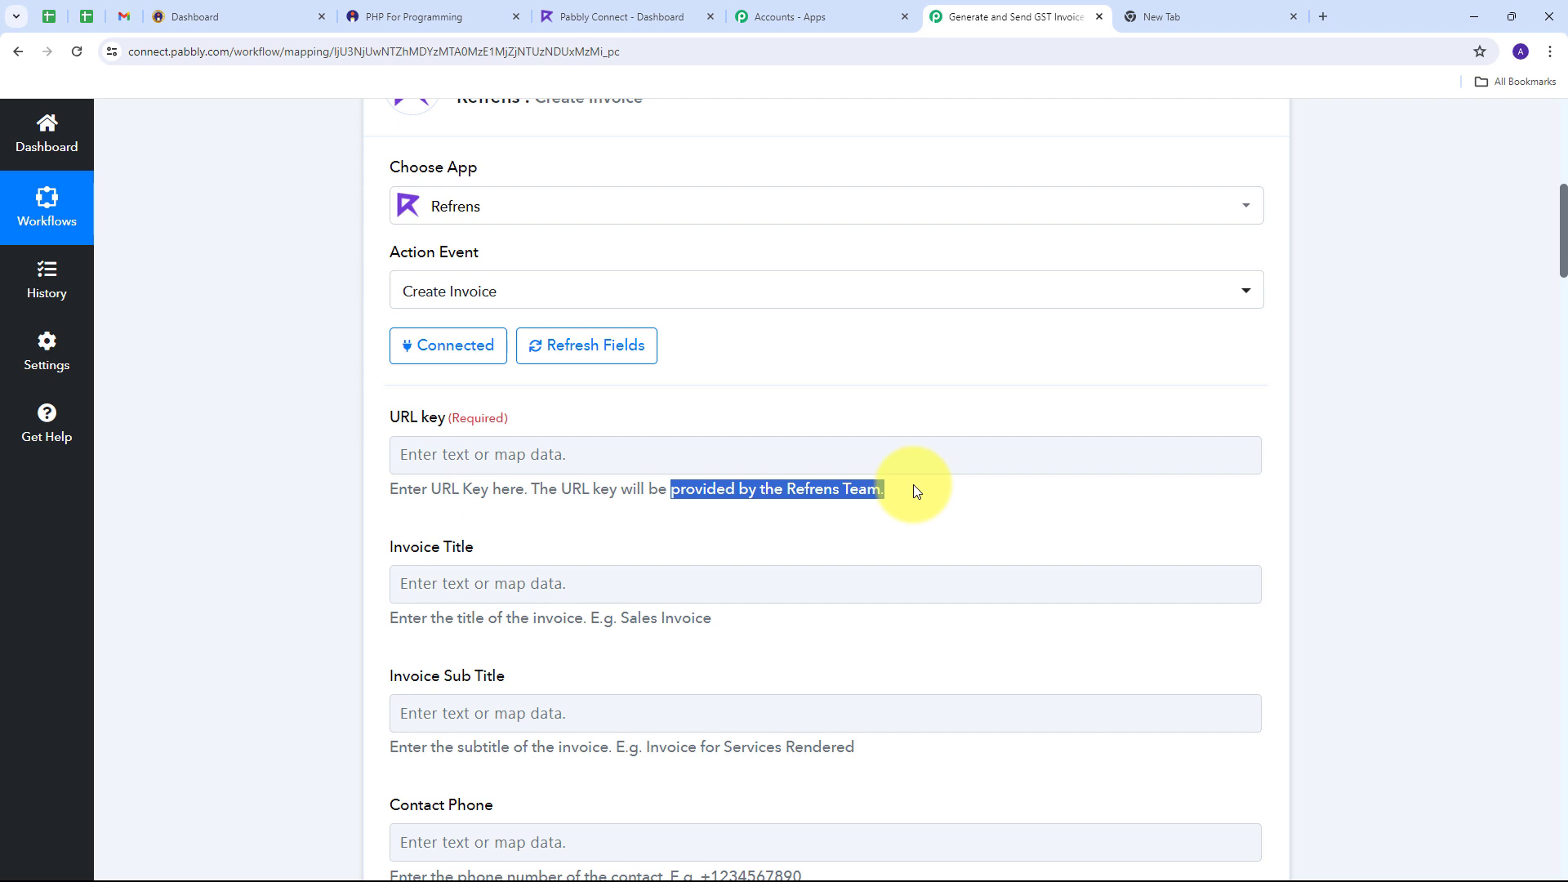
pyautogui.click(455, 460)
pyautogui.write('pabbly-connect')
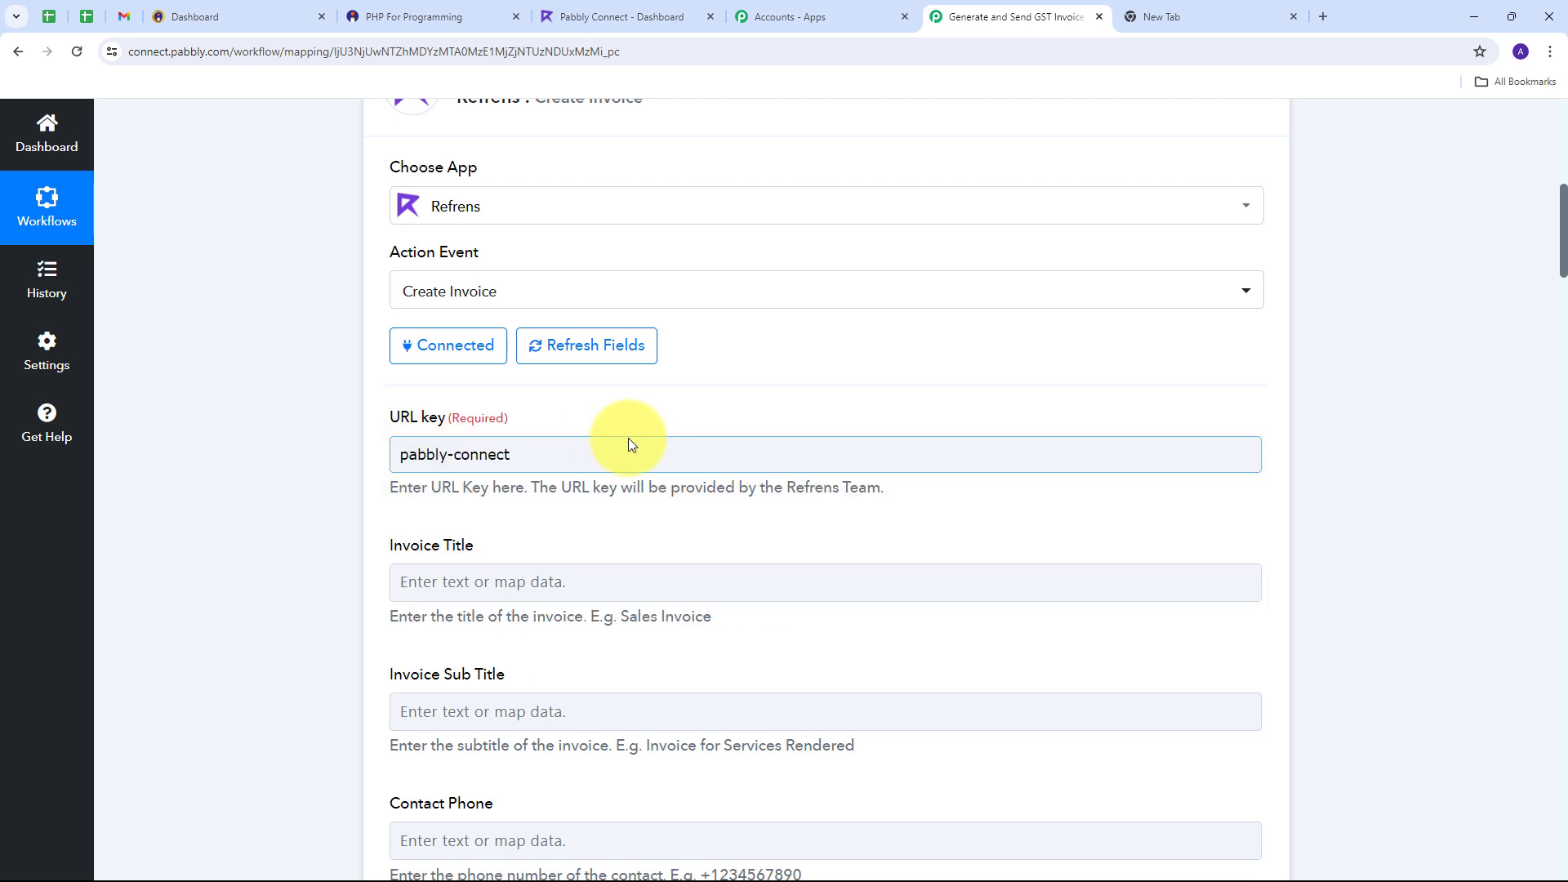
pyautogui.scroll(-1, 629, 441)
pyautogui.scroll(-1, 481, 458)
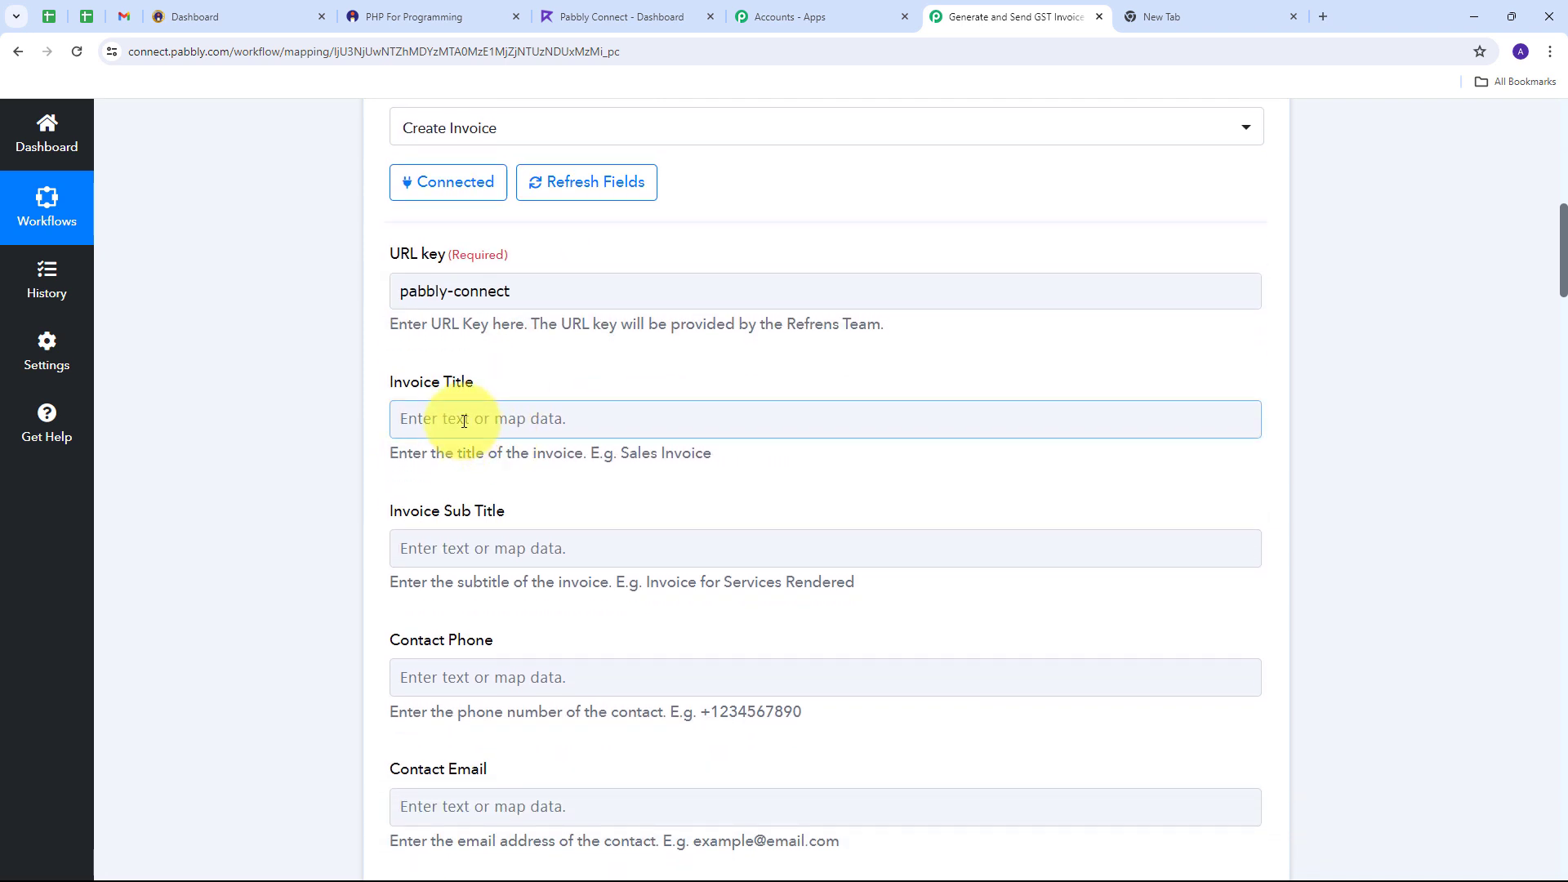
pyautogui.click(464, 420)
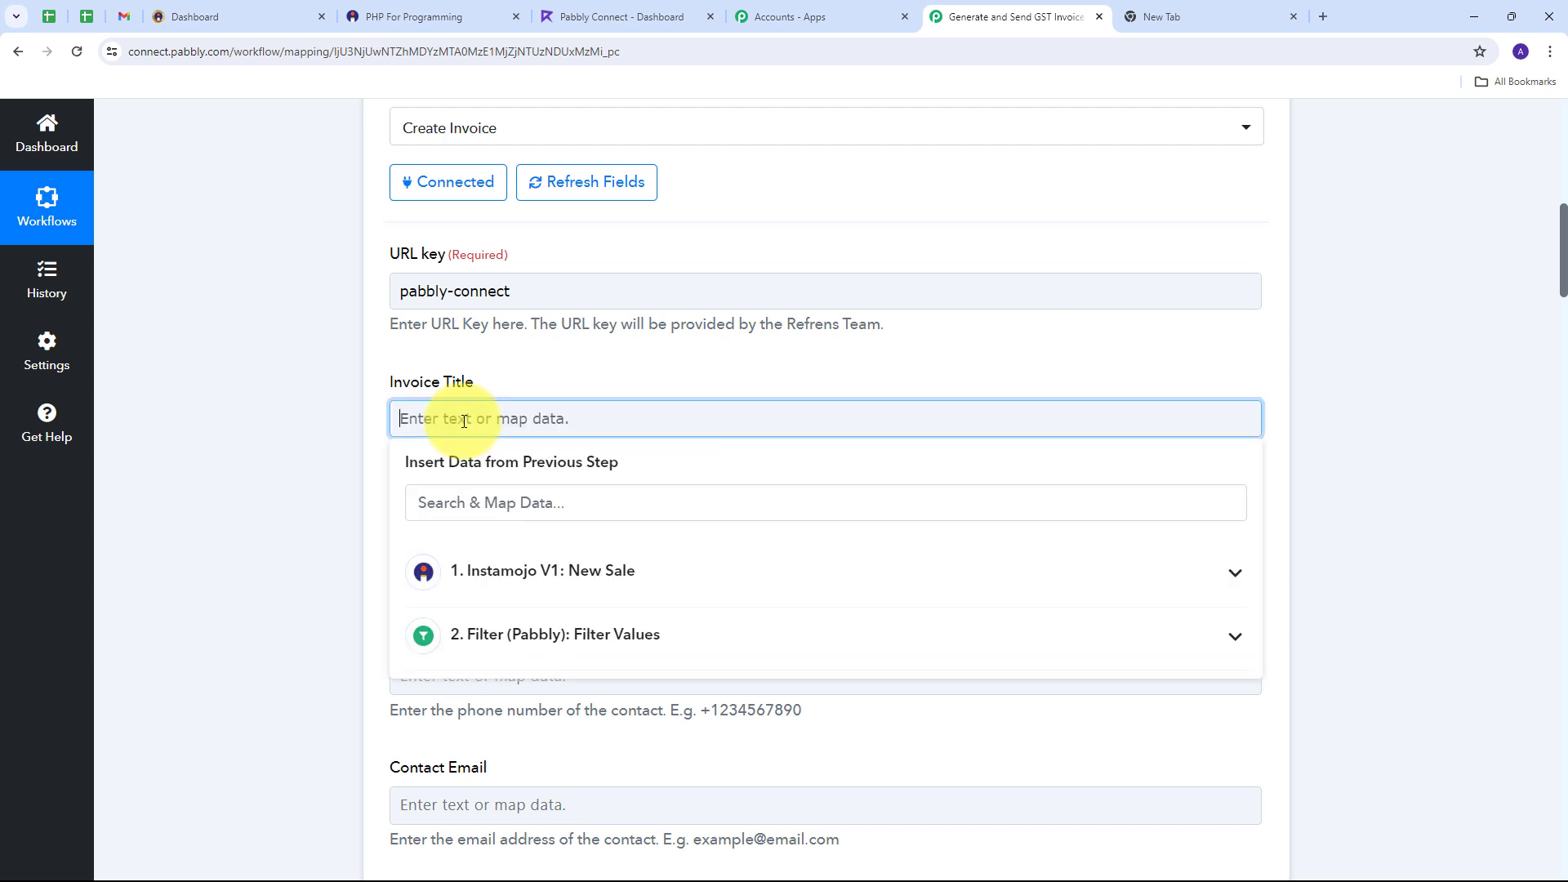
pyautogui.write('New Sale')
pyautogui.click(571, 359)
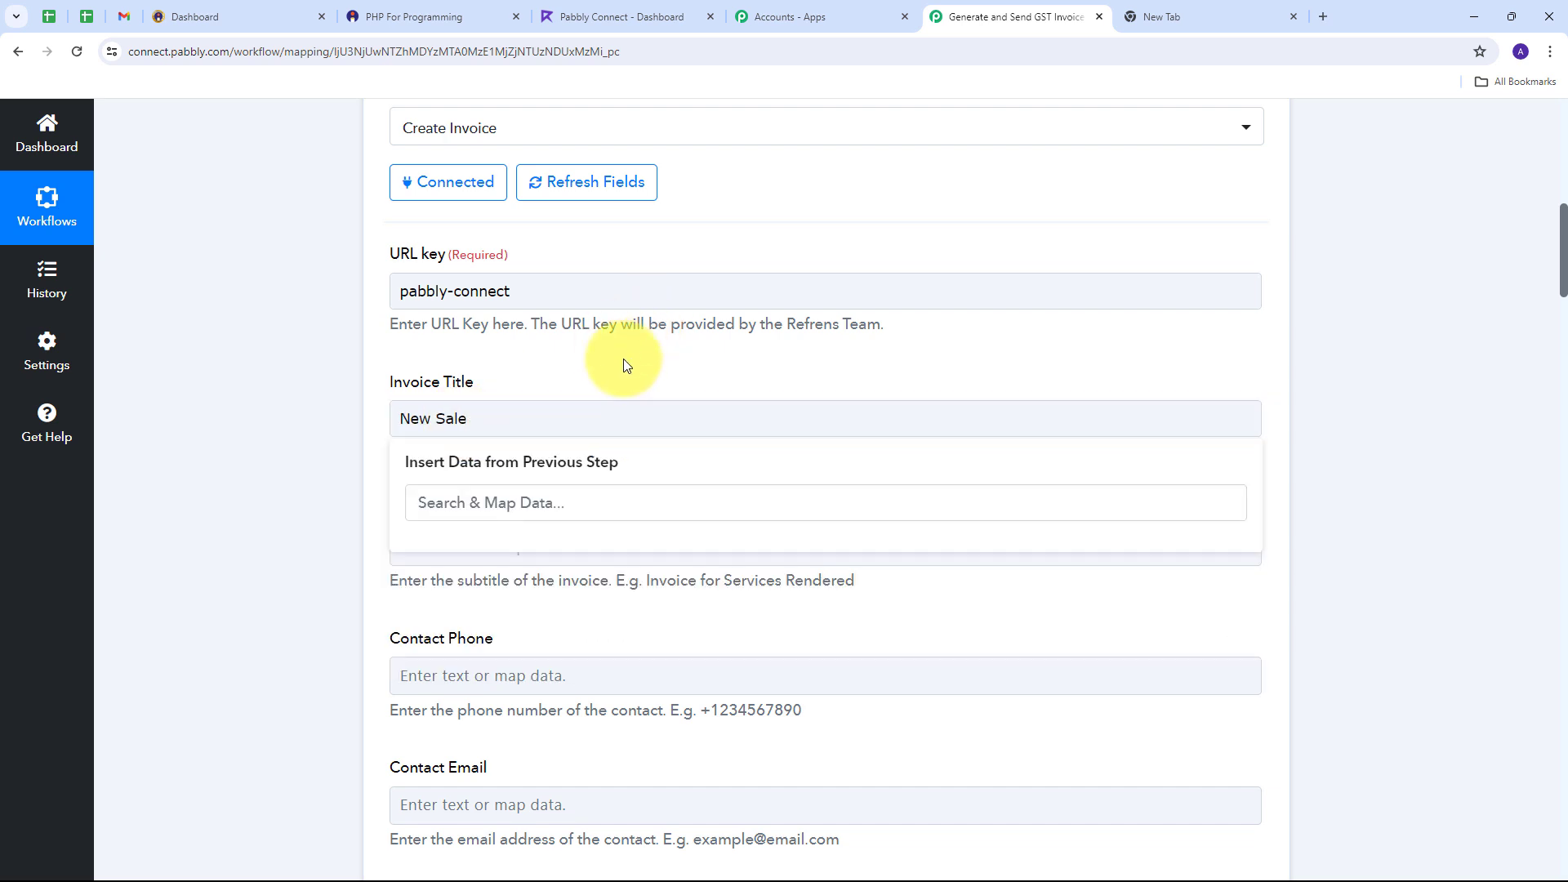
pyautogui.scroll(-13, 654, 330)
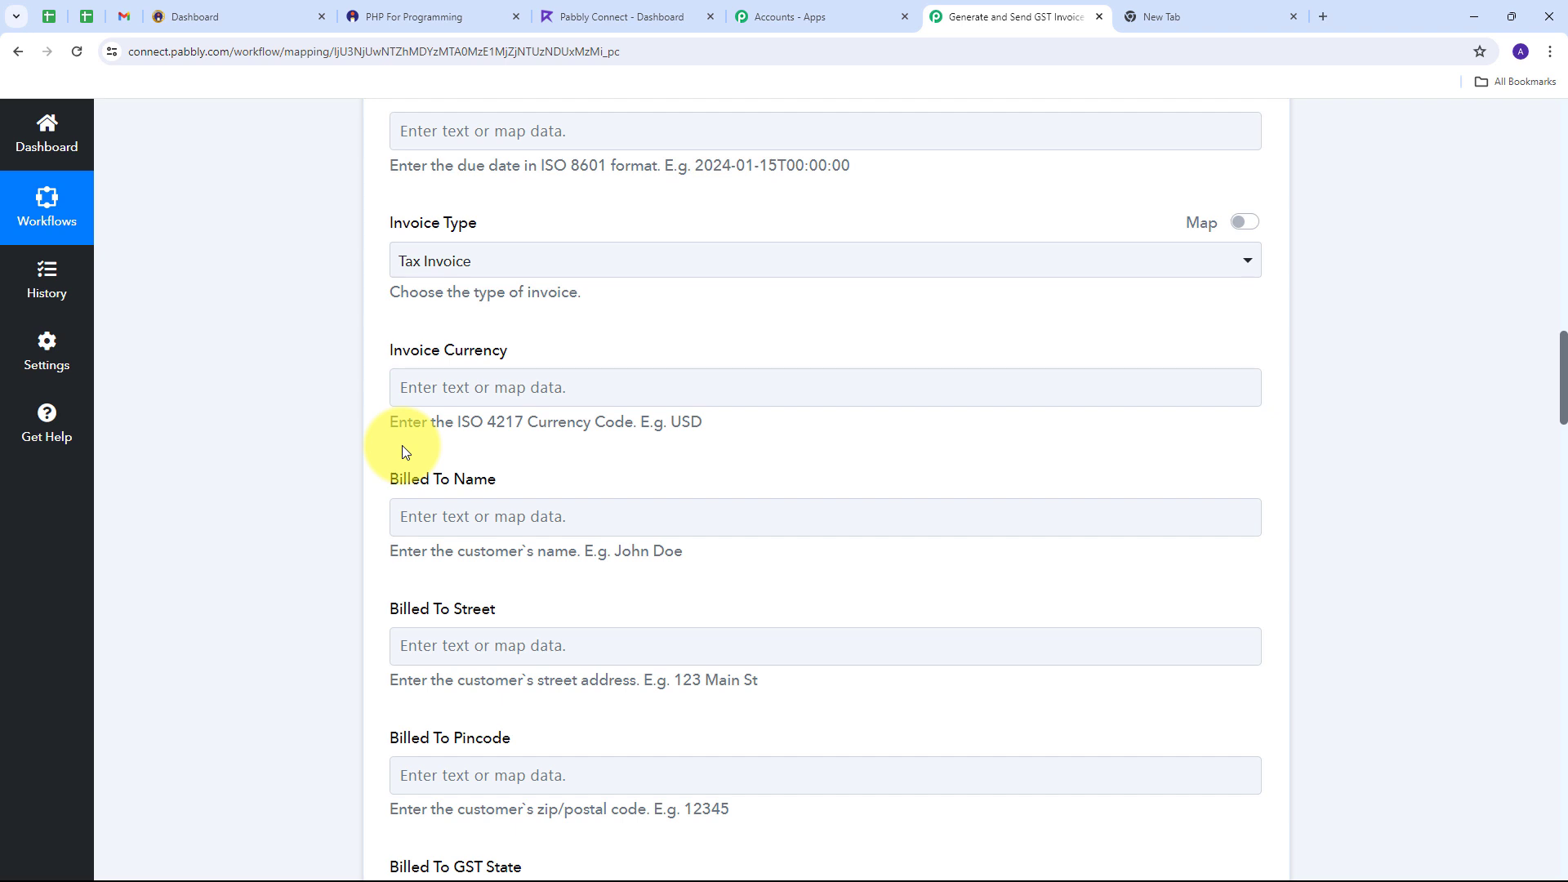
# Step: Map the sale's Payment Currency into the Invoice Currency field
pyautogui.click(413, 389)
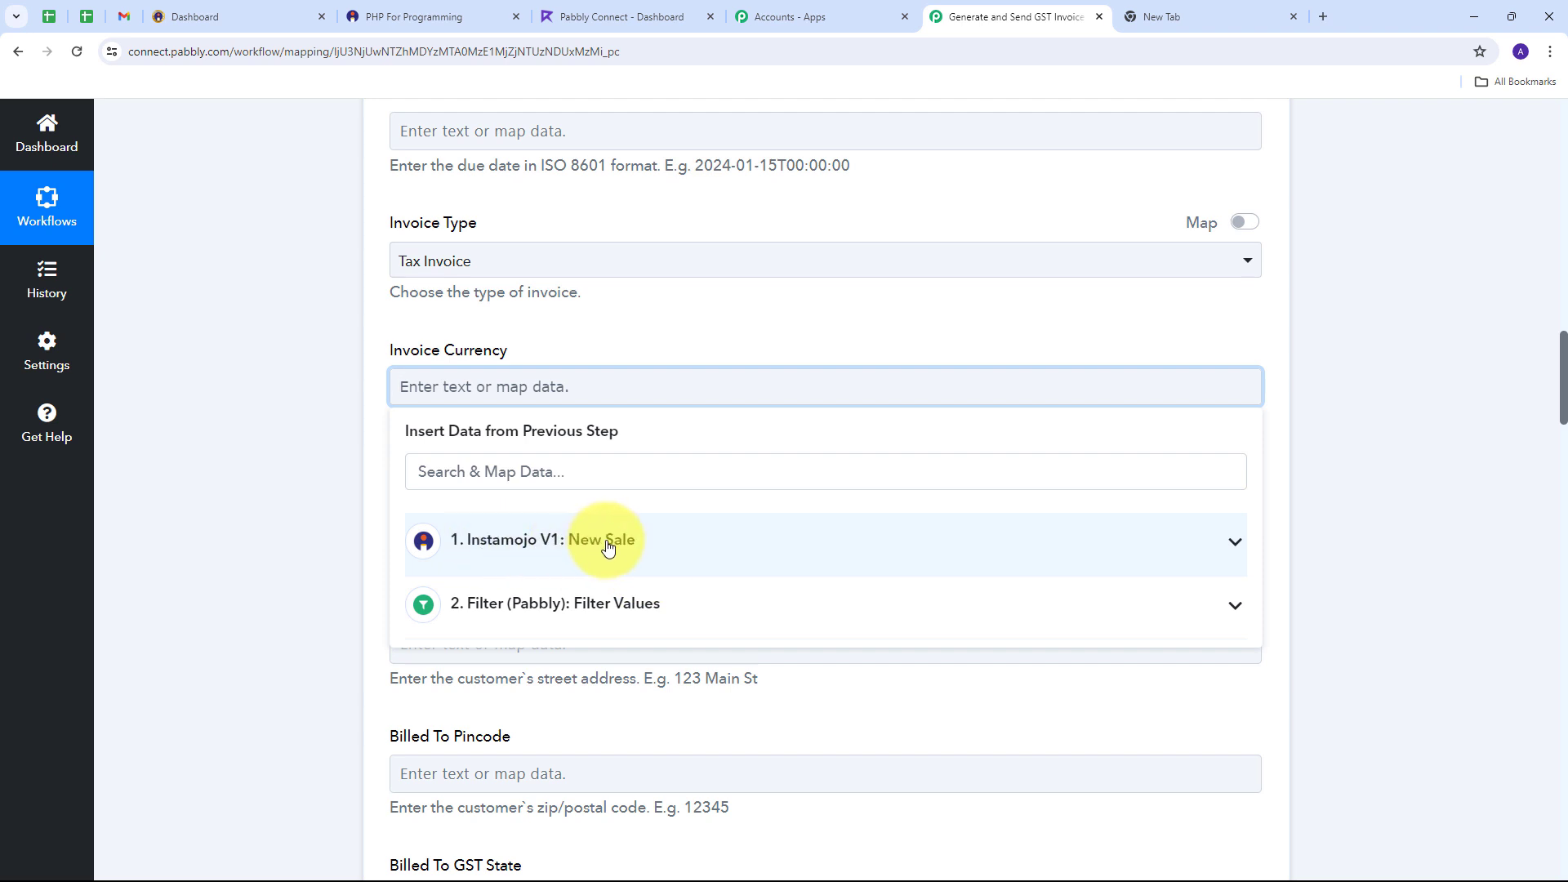
pyautogui.click(612, 542)
pyautogui.scroll(-1, 947, 648)
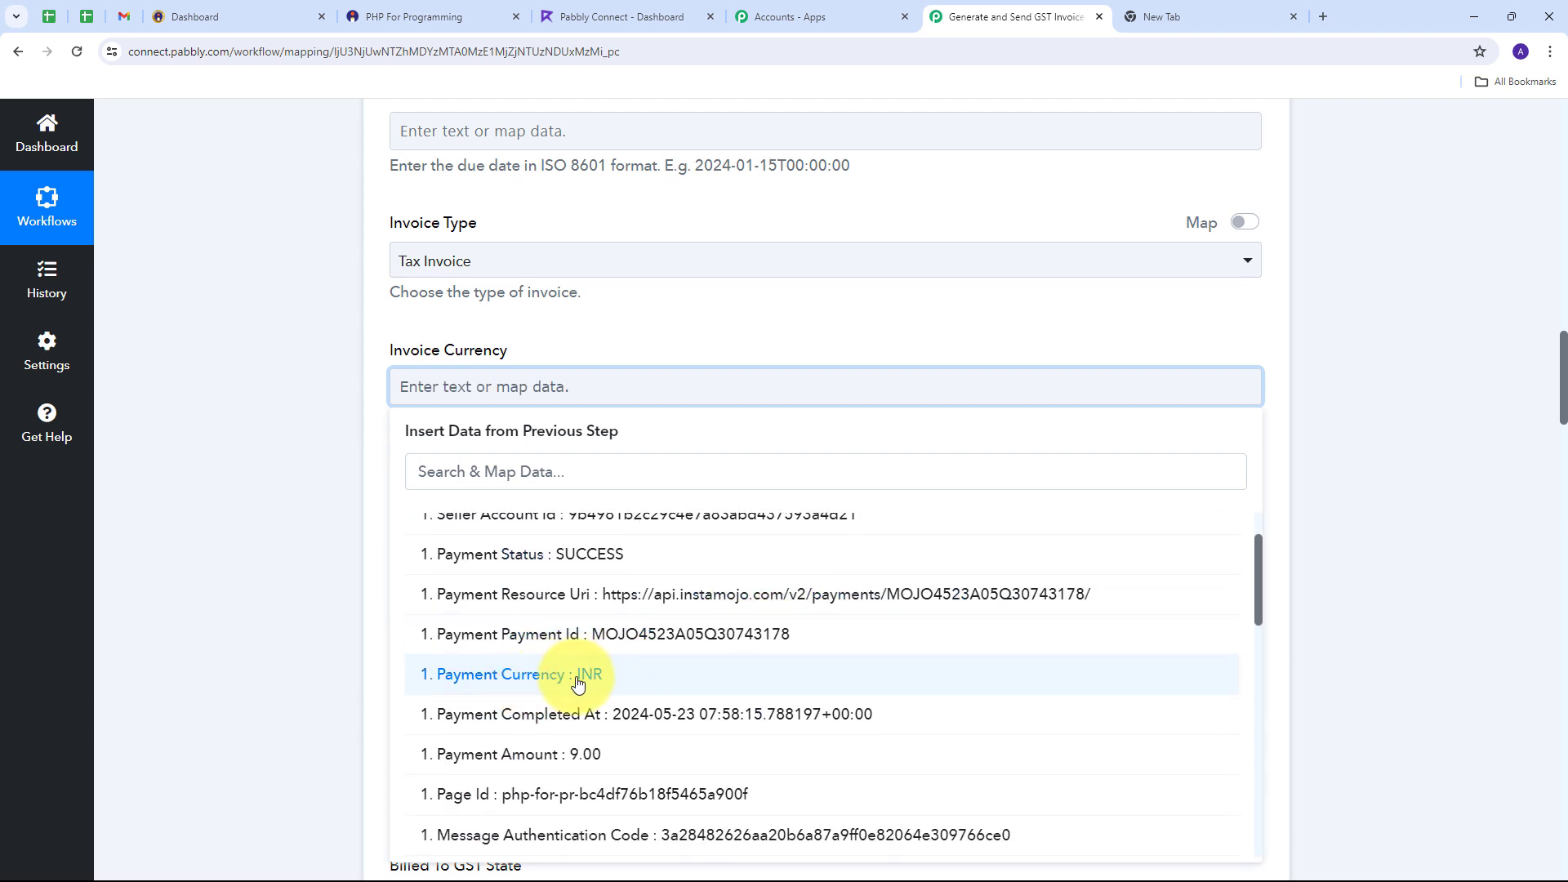
pyautogui.click(597, 681)
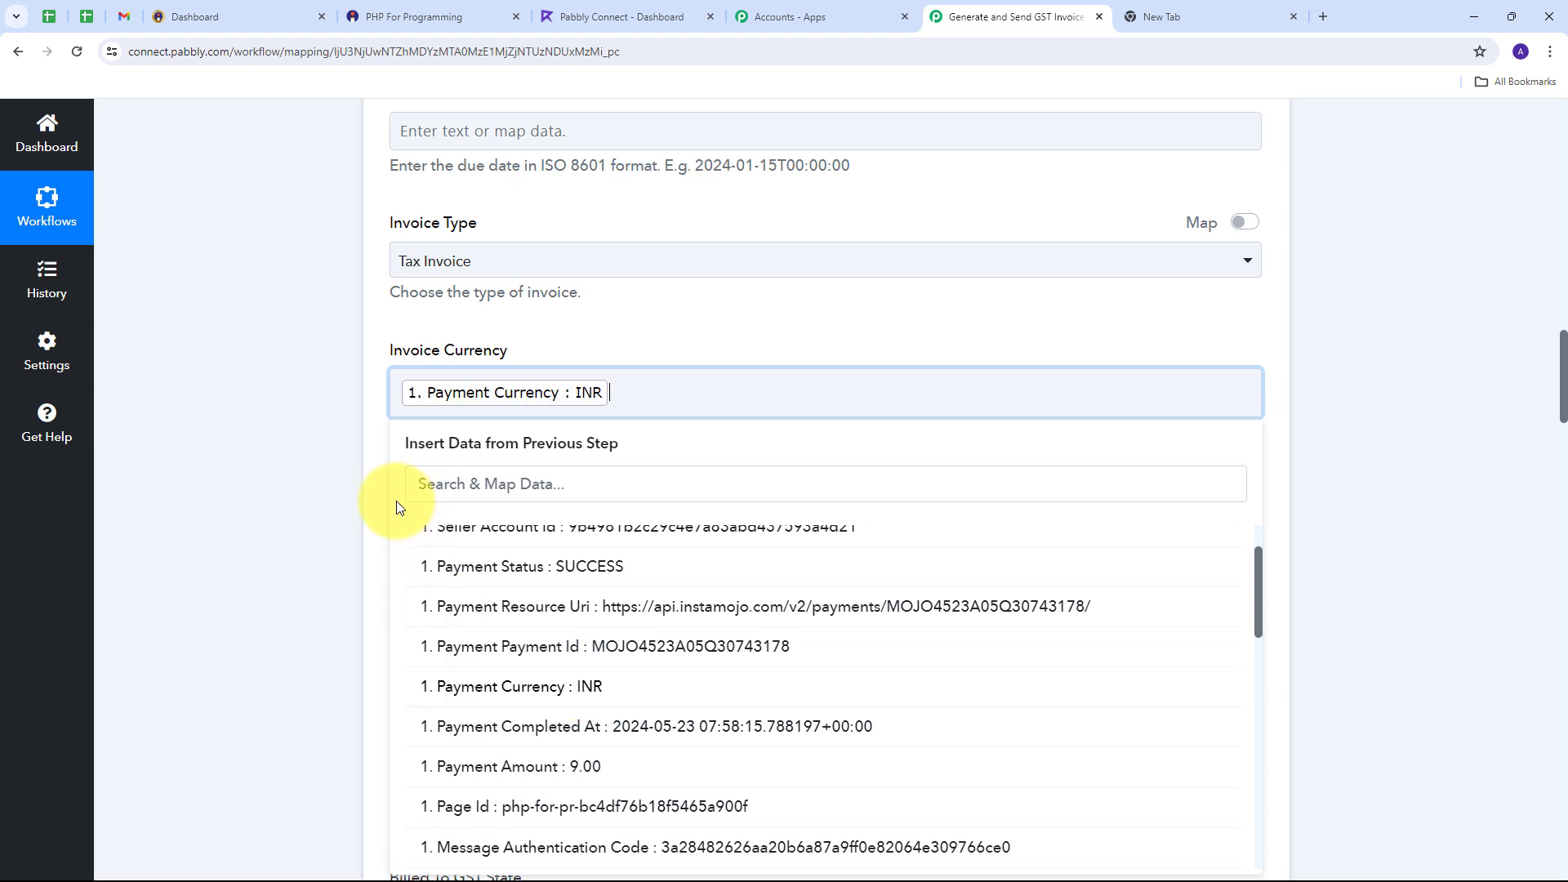
pyautogui.click(374, 465)
pyautogui.scroll(-2, 384, 449)
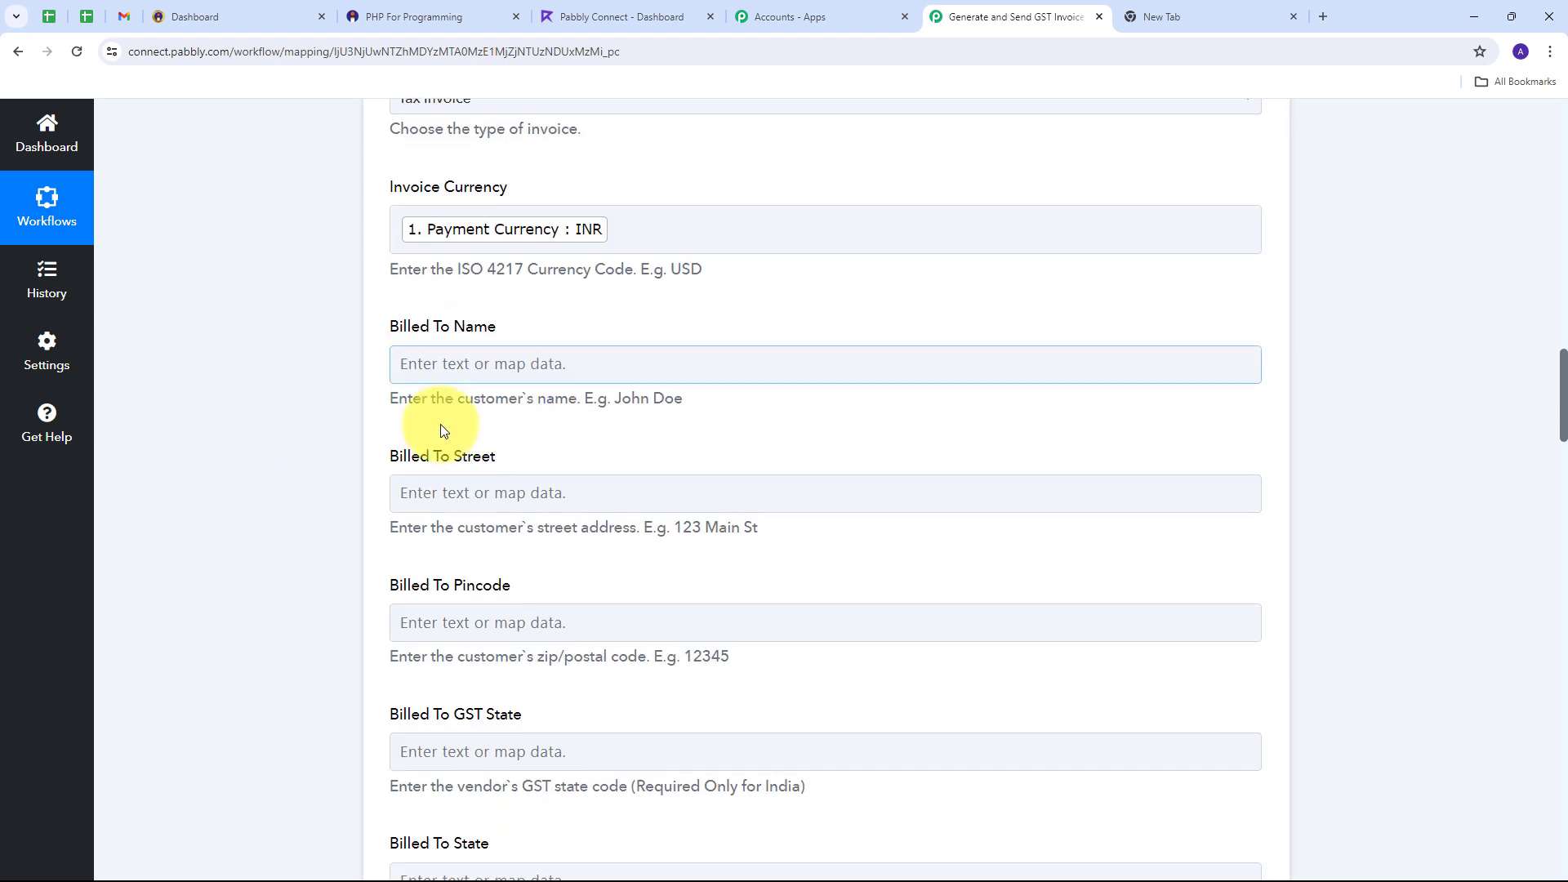
# Step: Map the sale's Buyer Name into Billed To Name
pyautogui.click(464, 364)
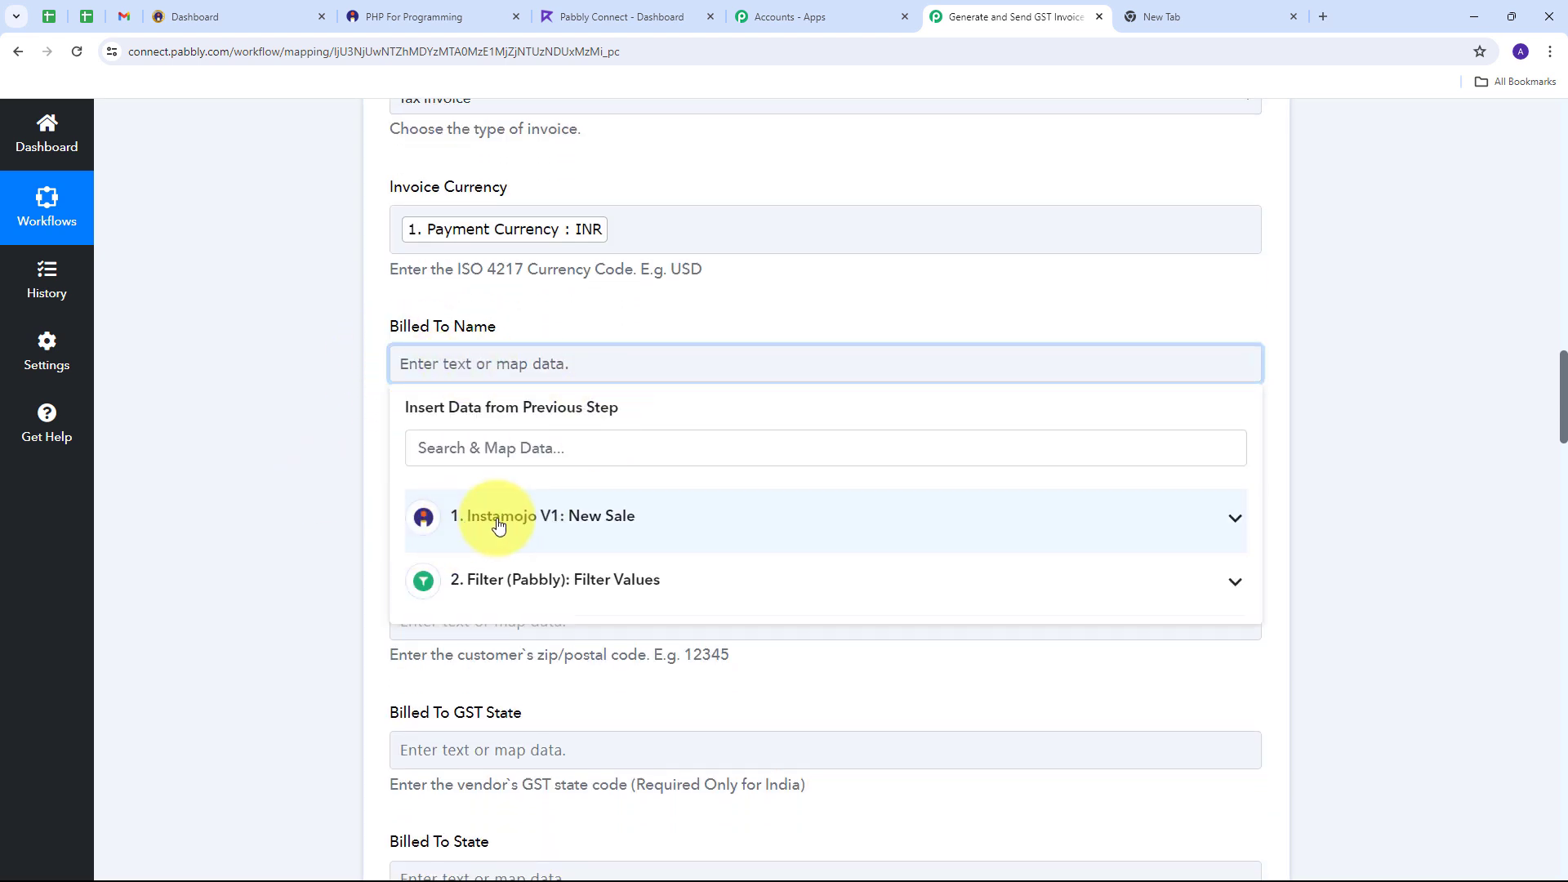
pyautogui.click(578, 531)
pyautogui.scroll(-6, 575, 596)
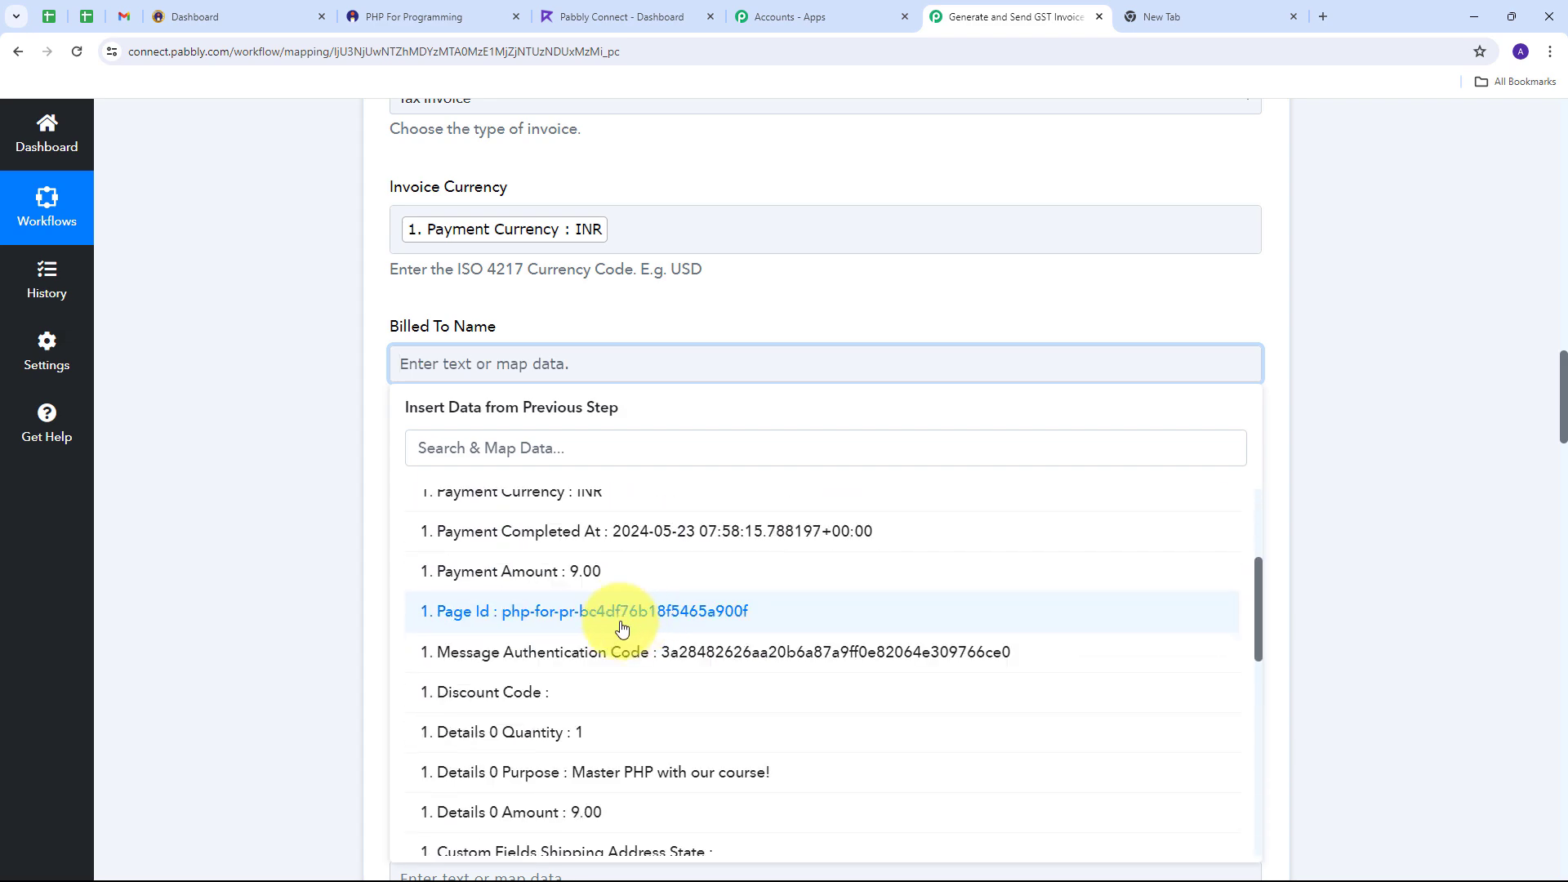
pyautogui.scroll(-5, 575, 595)
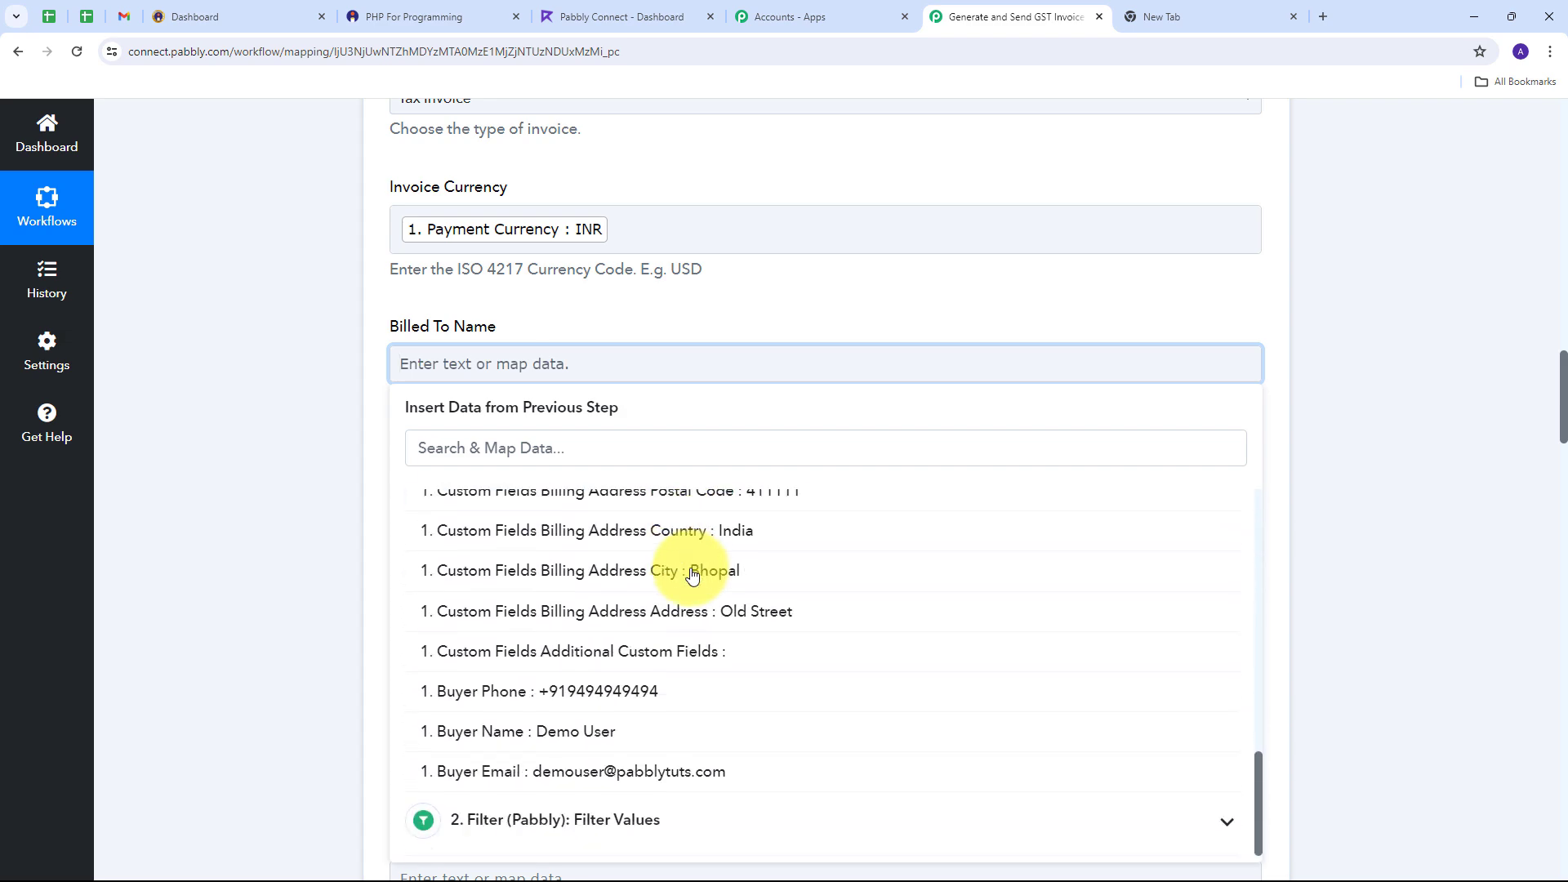
pyautogui.click(578, 733)
pyautogui.click(179, 407)
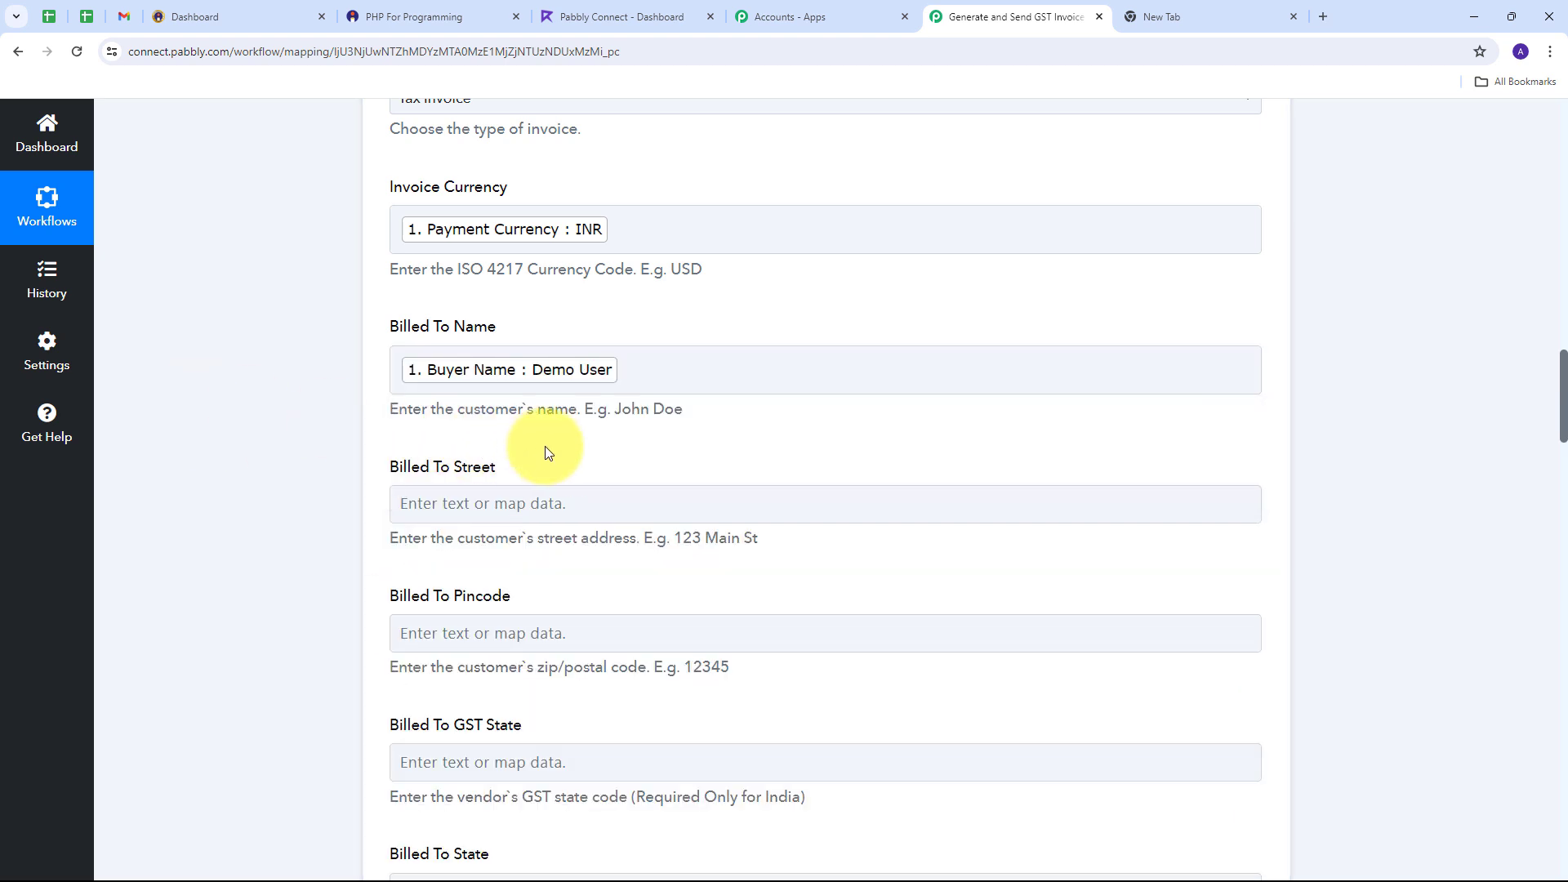
pyautogui.scroll(-1, 414, 417)
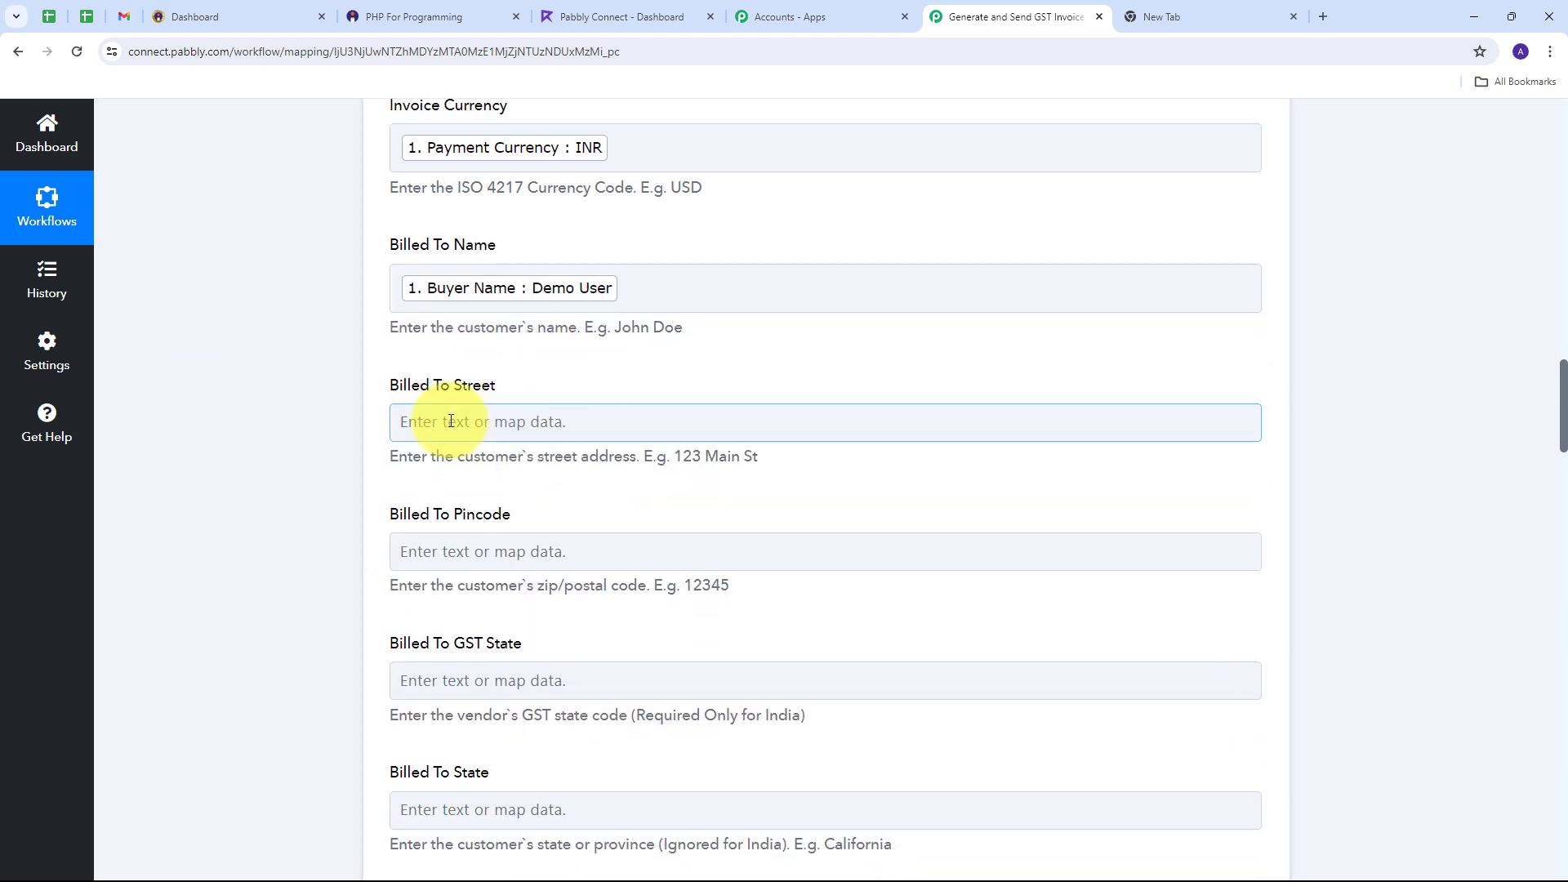
# Step: Map the sale's billing address street into Billed To Street
pyautogui.click(506, 421)
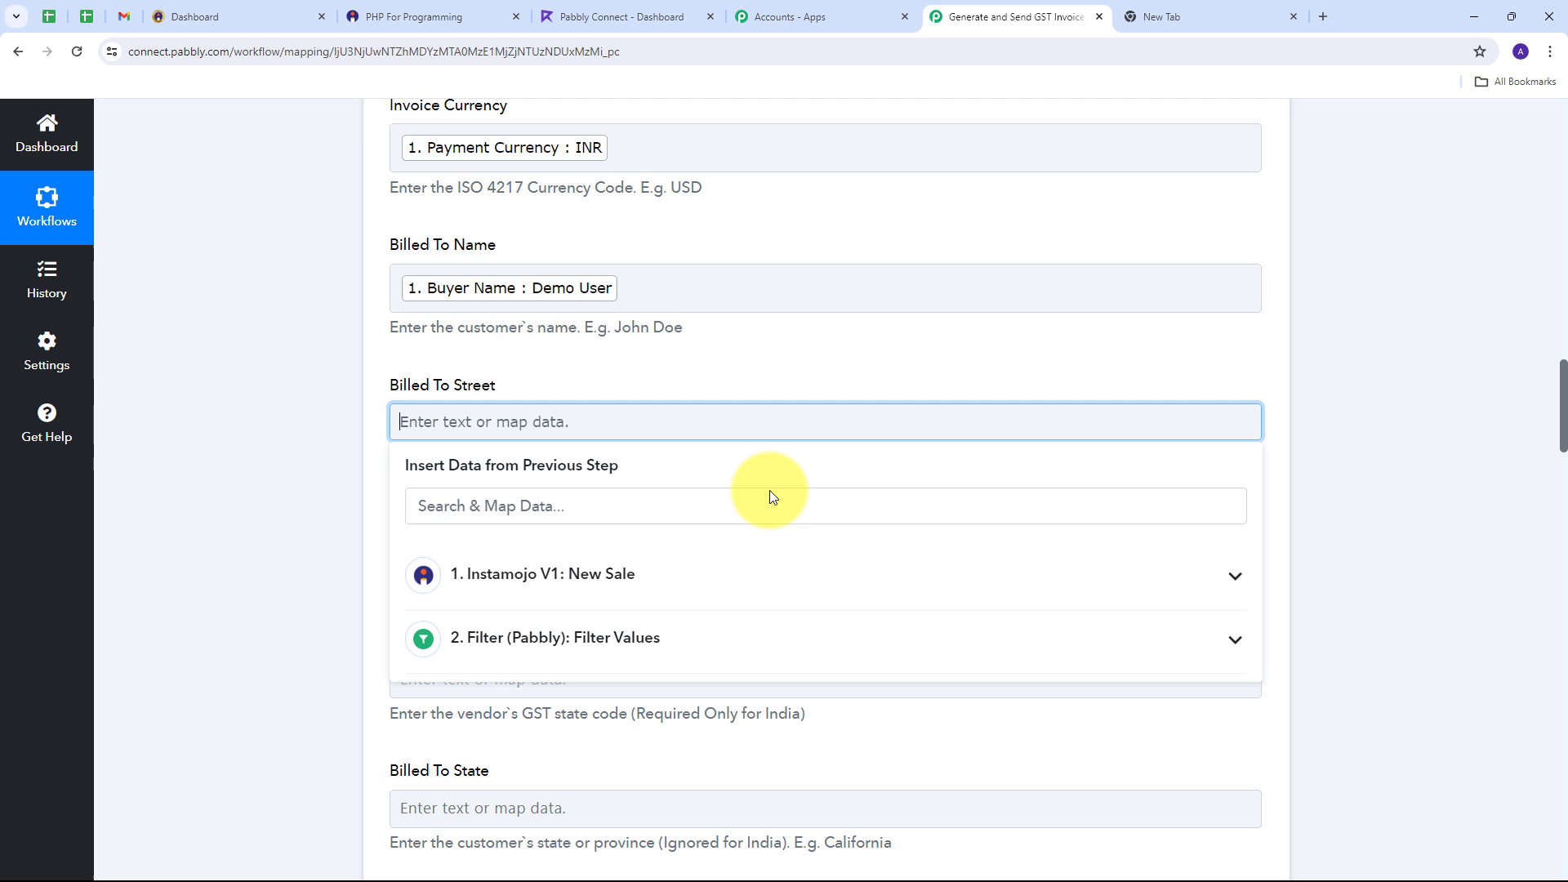
pyautogui.click(577, 575)
pyautogui.scroll(-5, 658, 635)
pyautogui.scroll(-6, 658, 635)
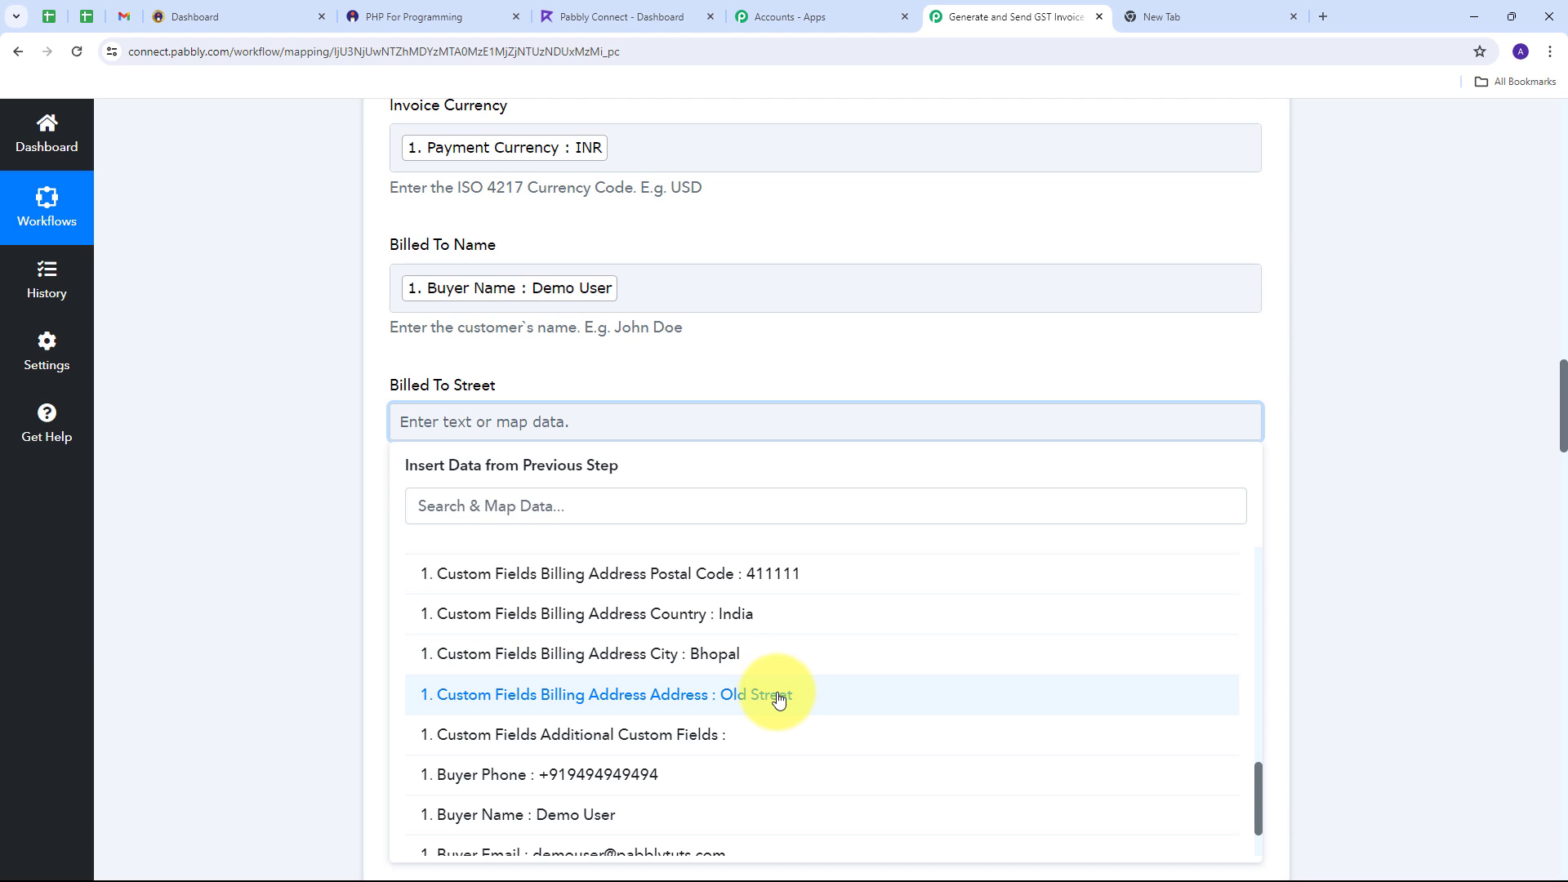
pyautogui.click(739, 696)
pyautogui.scroll(-2, 592, 492)
# Step: Set Billed To Country to IN
pyautogui.click(415, 397)
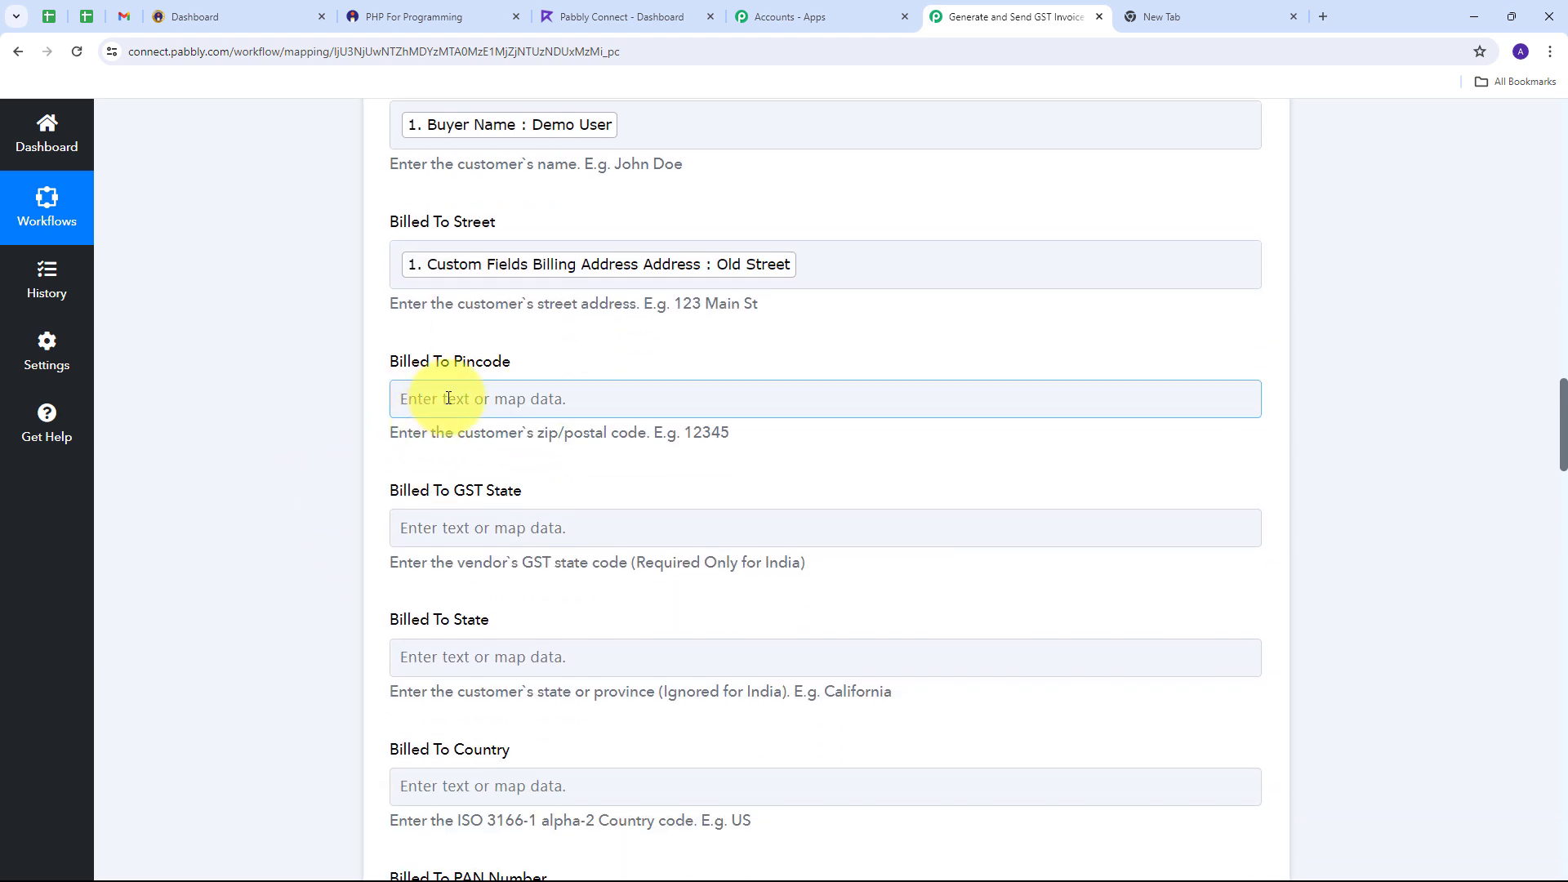
pyautogui.click(517, 553)
pyautogui.scroll(-1, 717, 584)
pyautogui.scroll(-4, 466, 496)
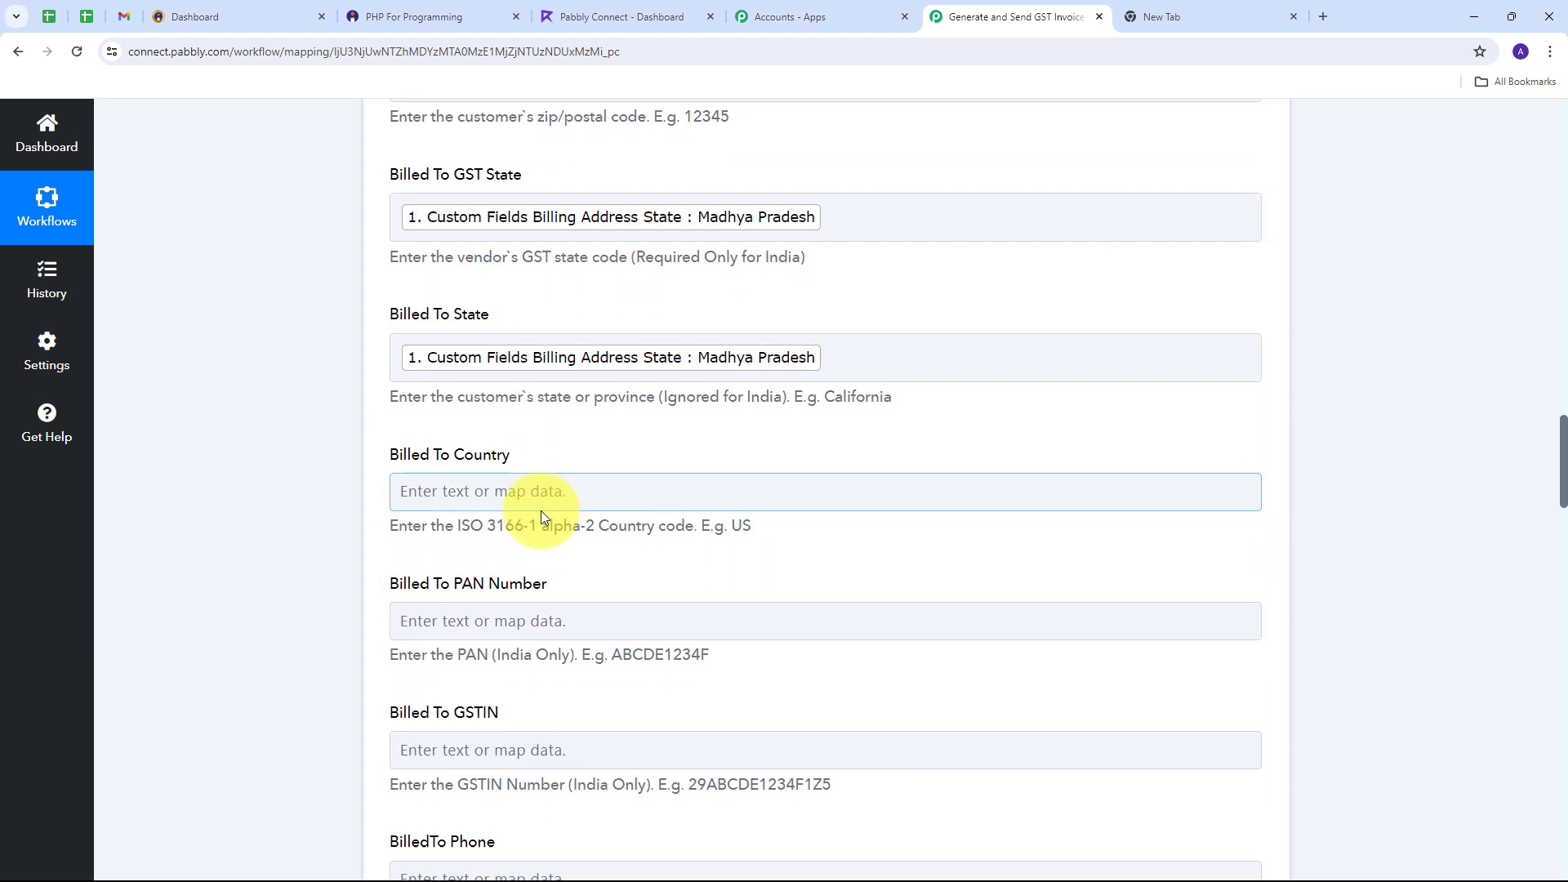
pyautogui.click(454, 490)
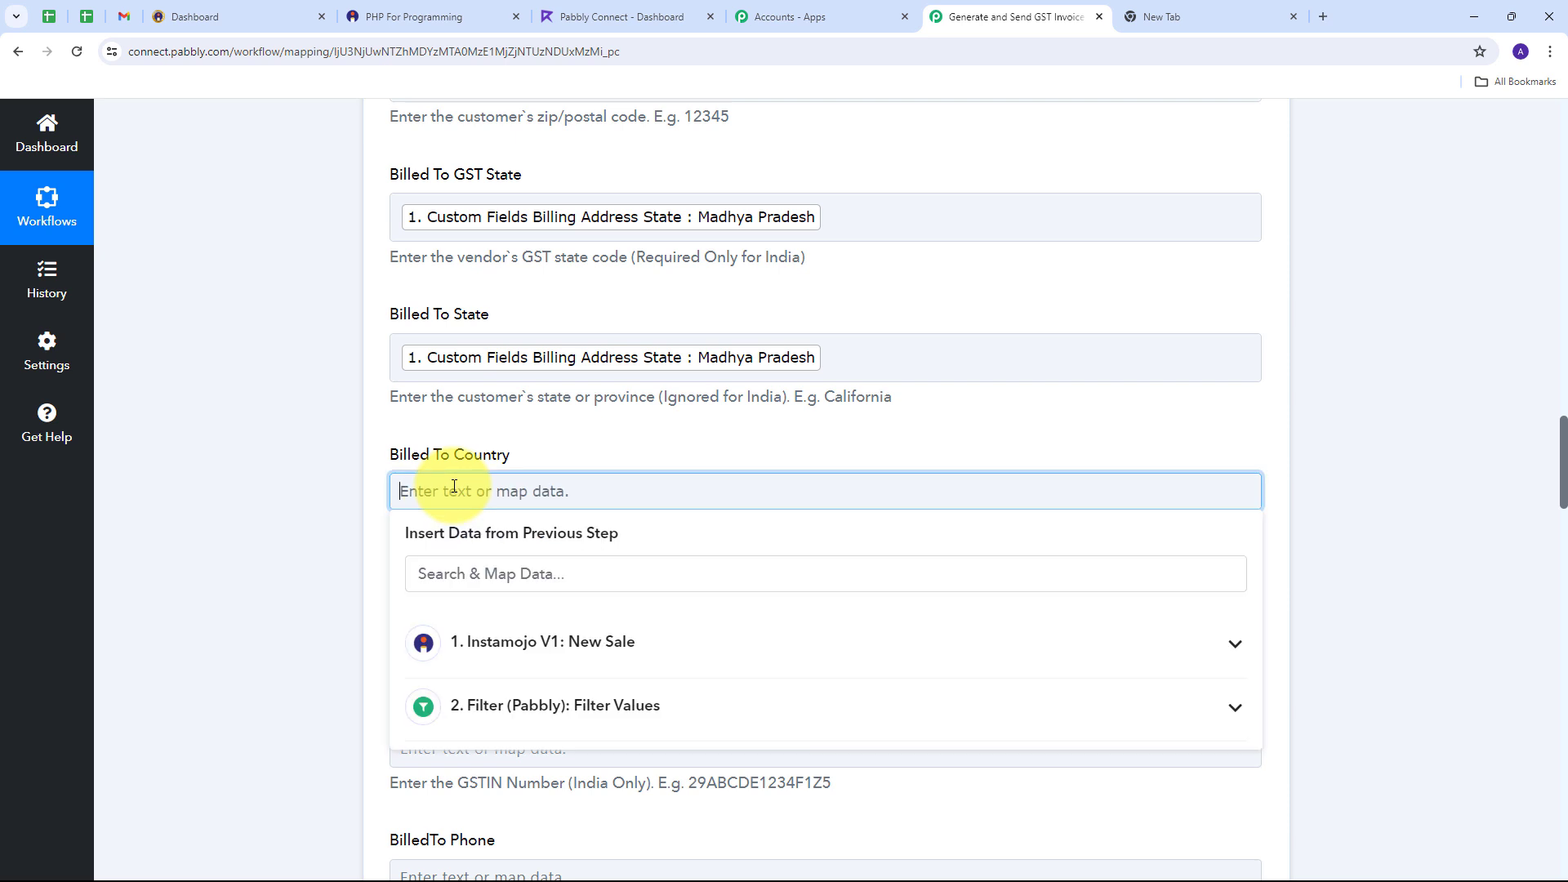
pyautogui.write('In')
pyautogui.press('BackSpace')
pyautogui.write('N')
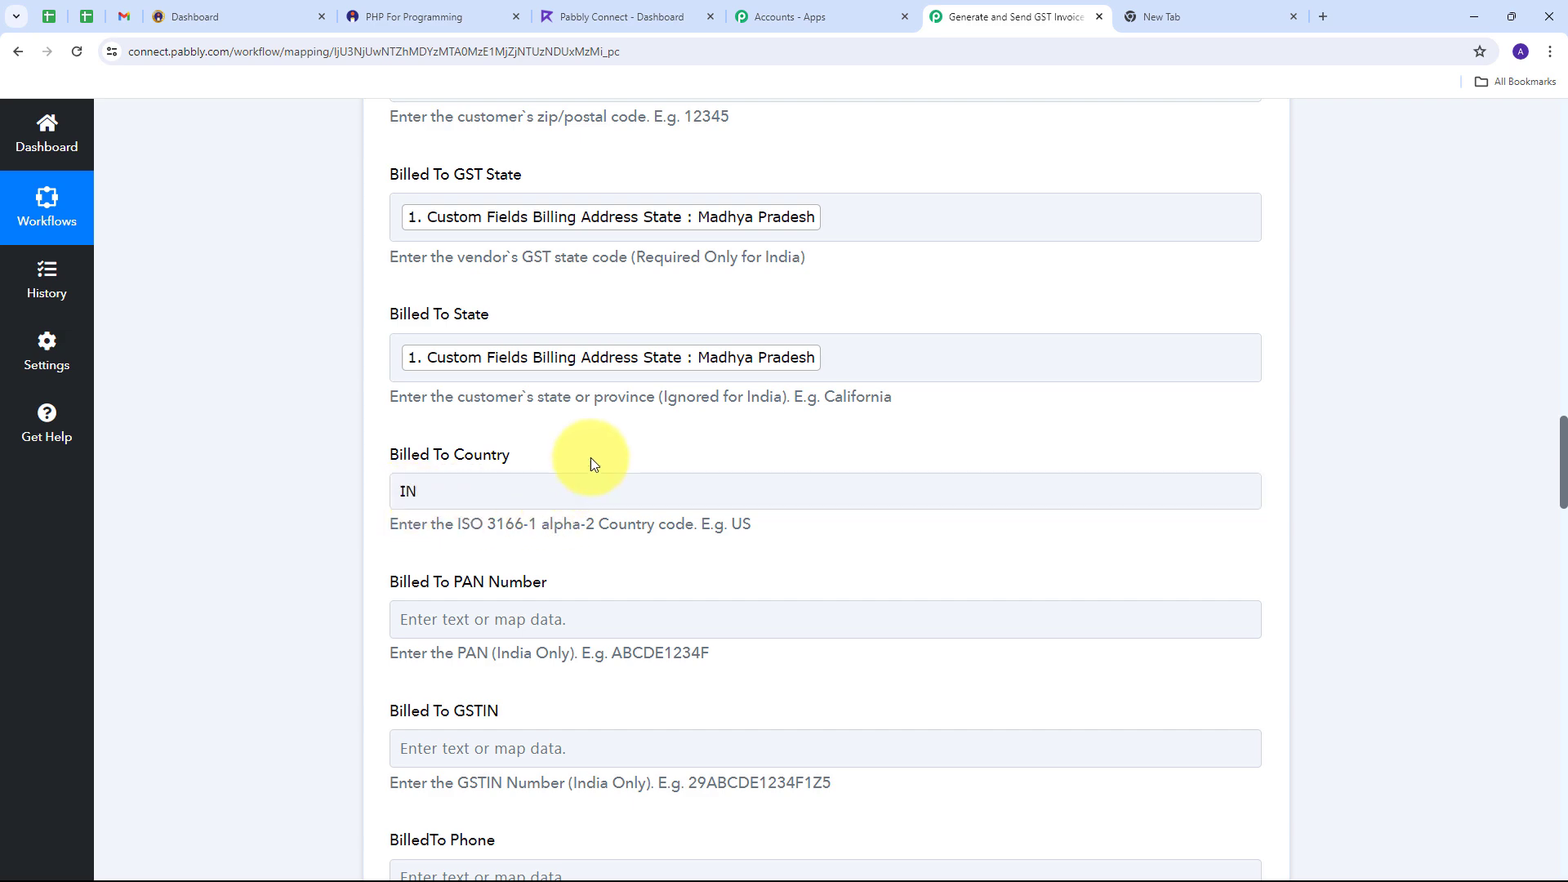
pyautogui.scroll(-4, 596, 462)
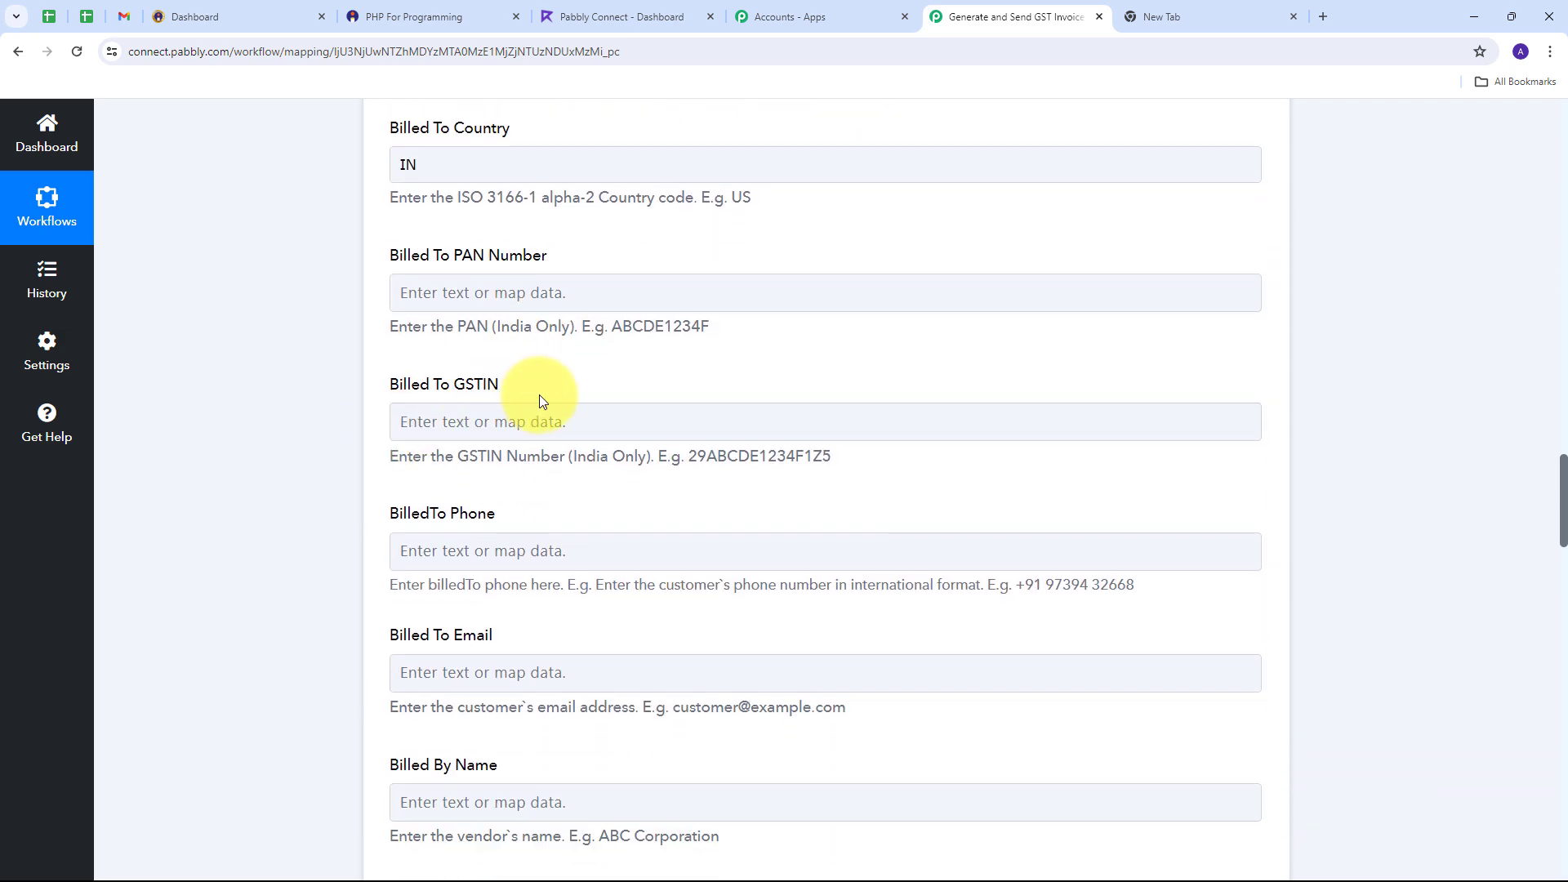
# Step: Map the sale's Custom Fields Gstin into Billed To GSTIN
pyautogui.click(445, 419)
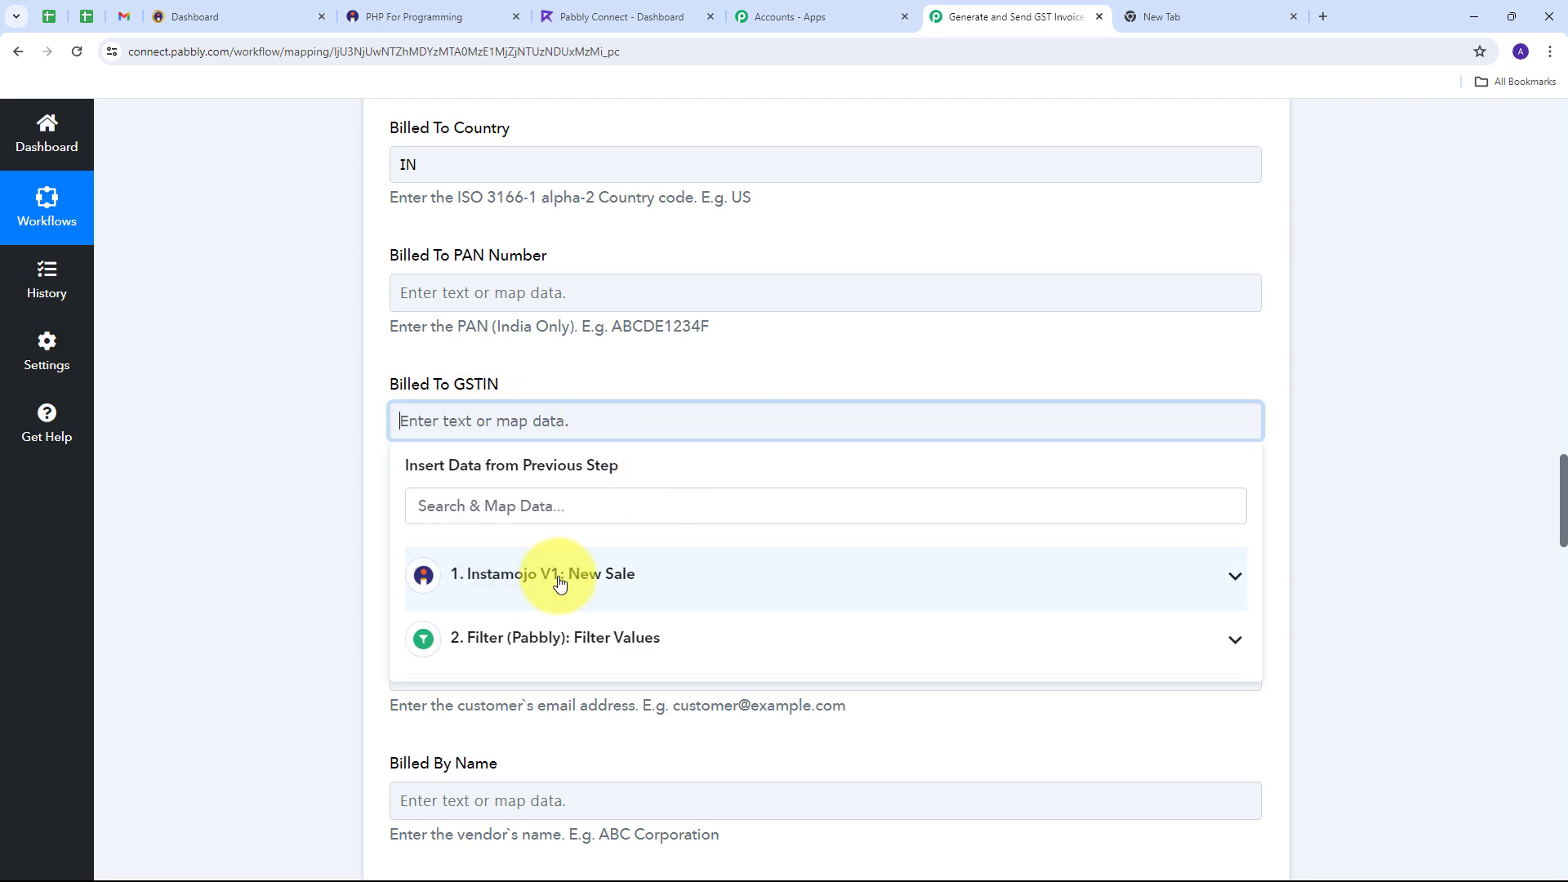
pyautogui.click(559, 581)
pyautogui.scroll(-10, 628, 649)
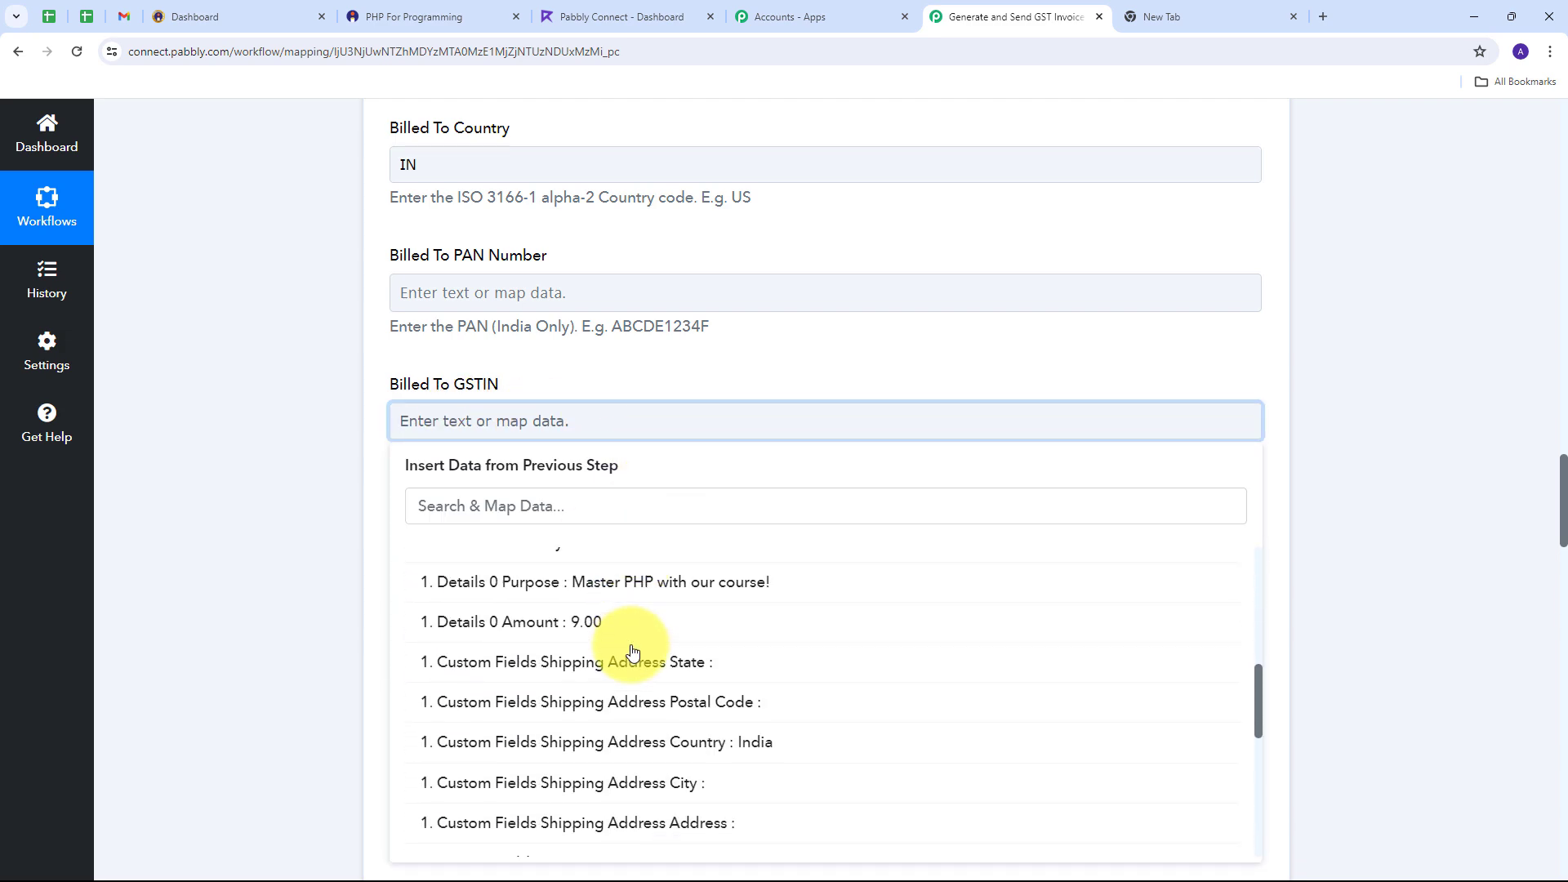
pyautogui.scroll(-2, 633, 669)
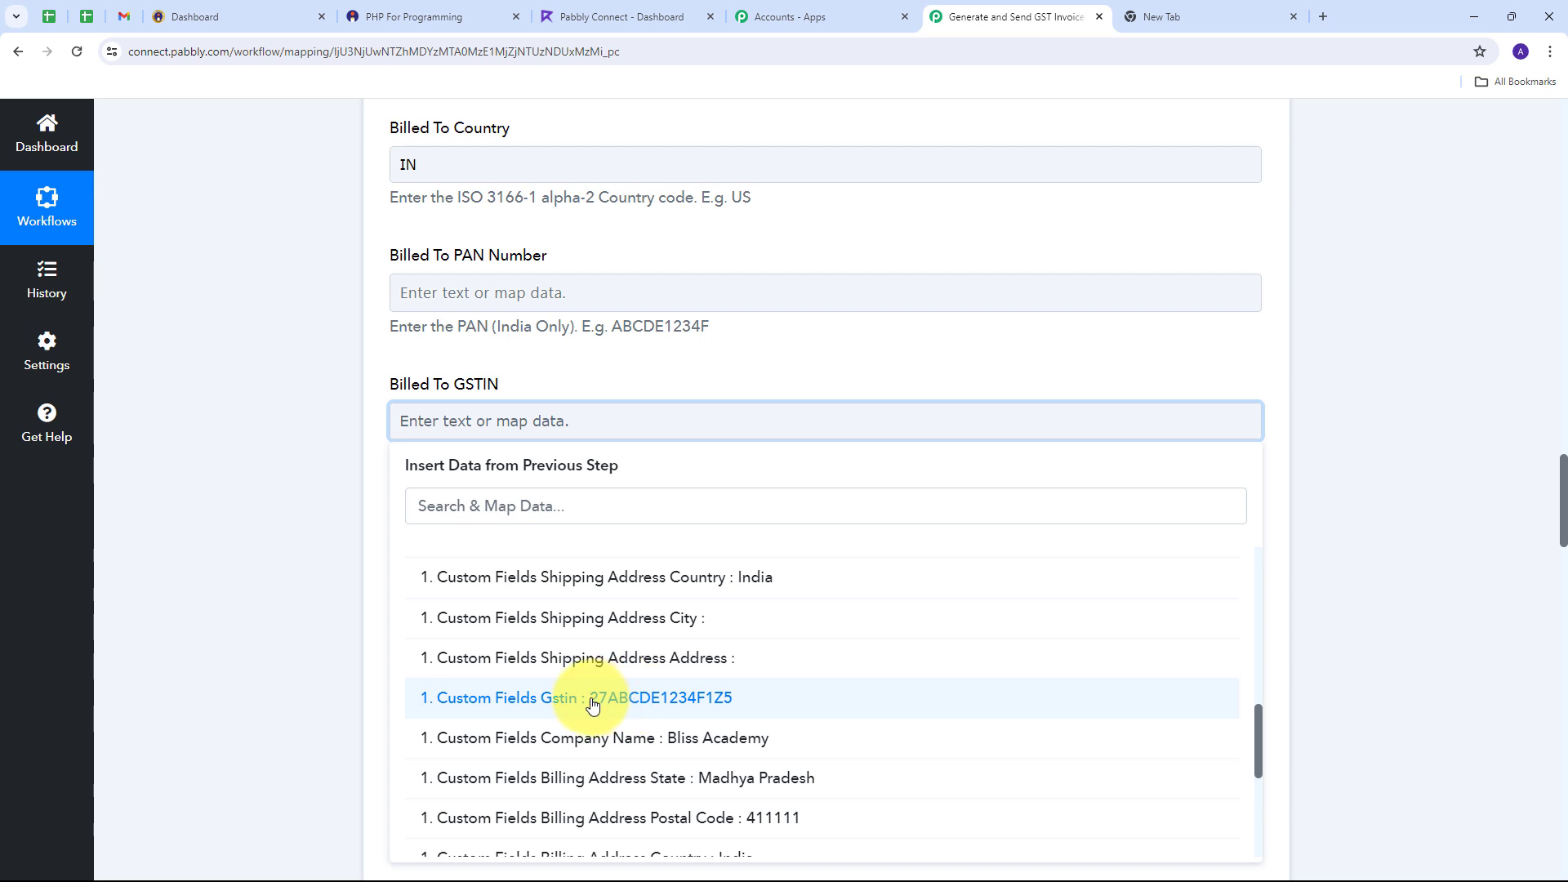
pyautogui.click(650, 704)
pyautogui.click(321, 543)
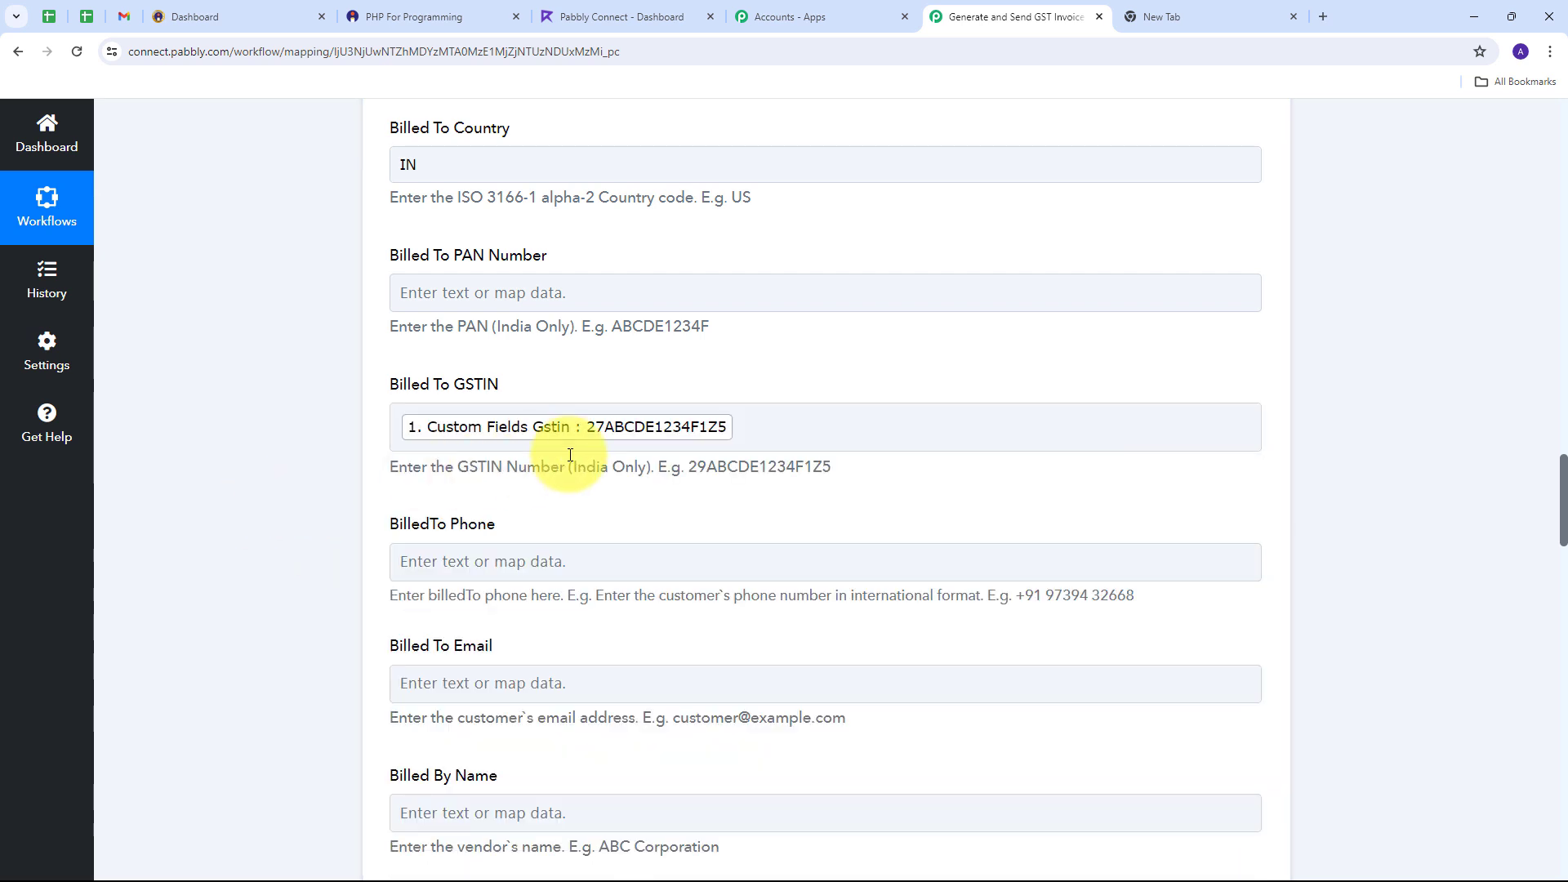
pyautogui.scroll(-1, 577, 462)
# Step: Map Buyer Phone into Billed To Phone and Buyer Email into Billed To Email
pyautogui.click(404, 472)
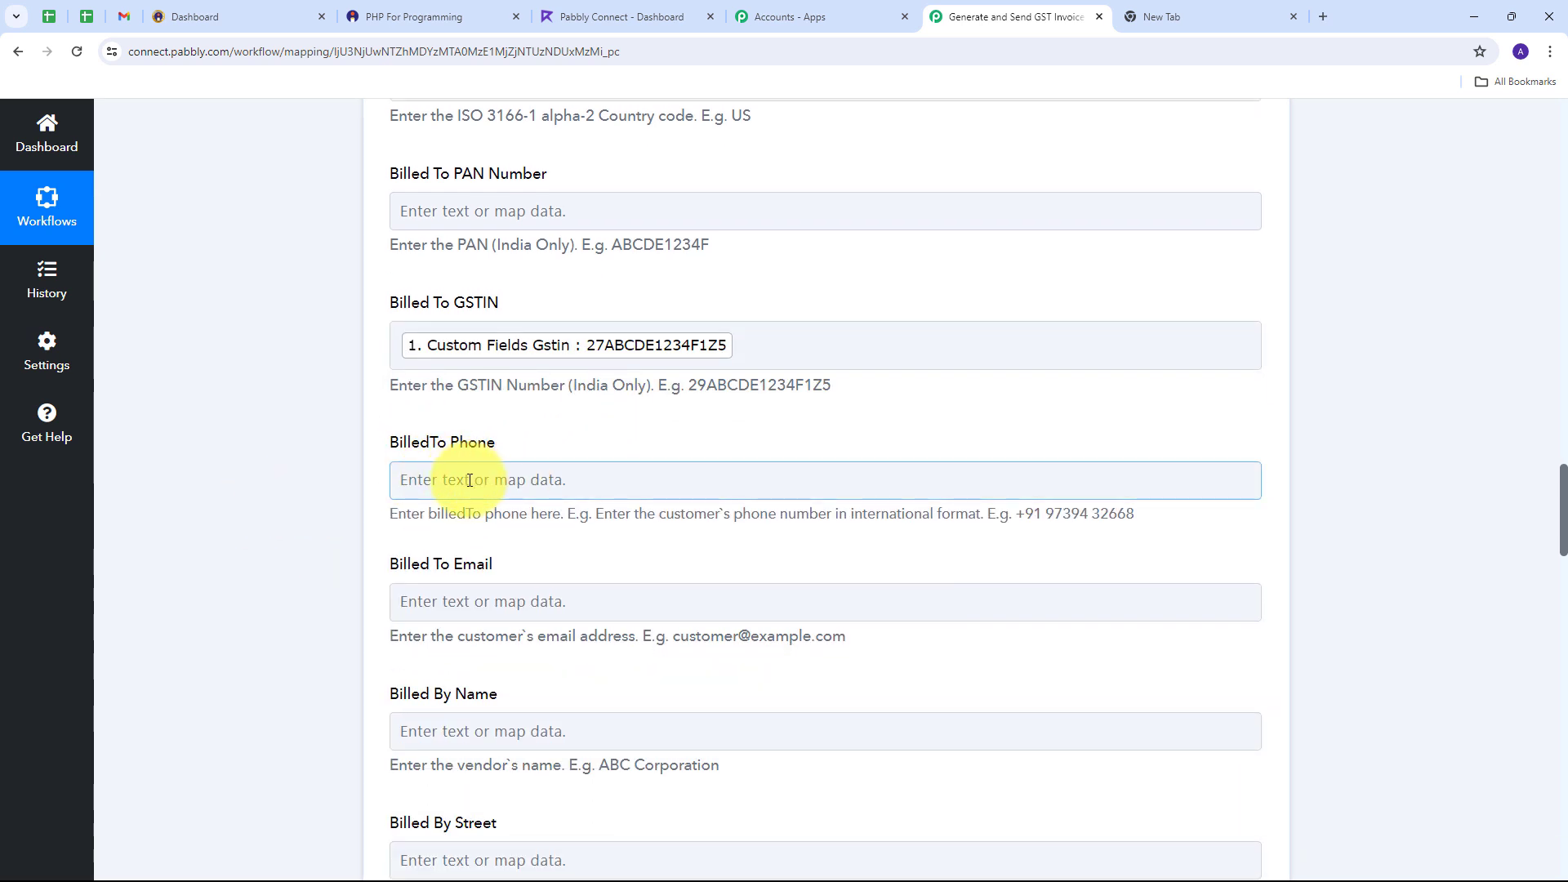
pyautogui.click(495, 480)
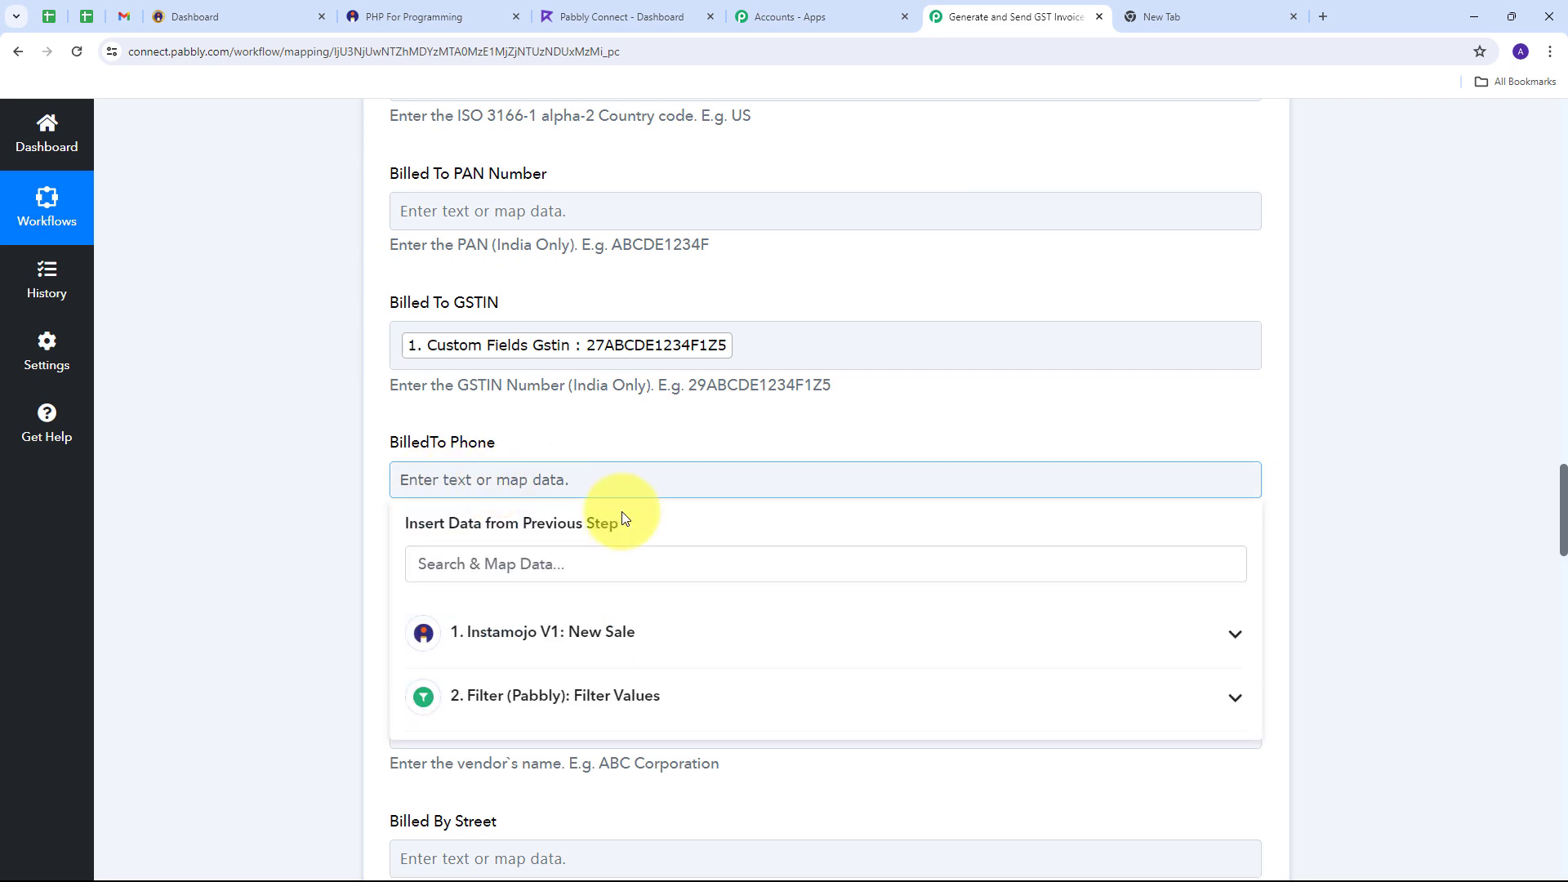
pyautogui.click(549, 631)
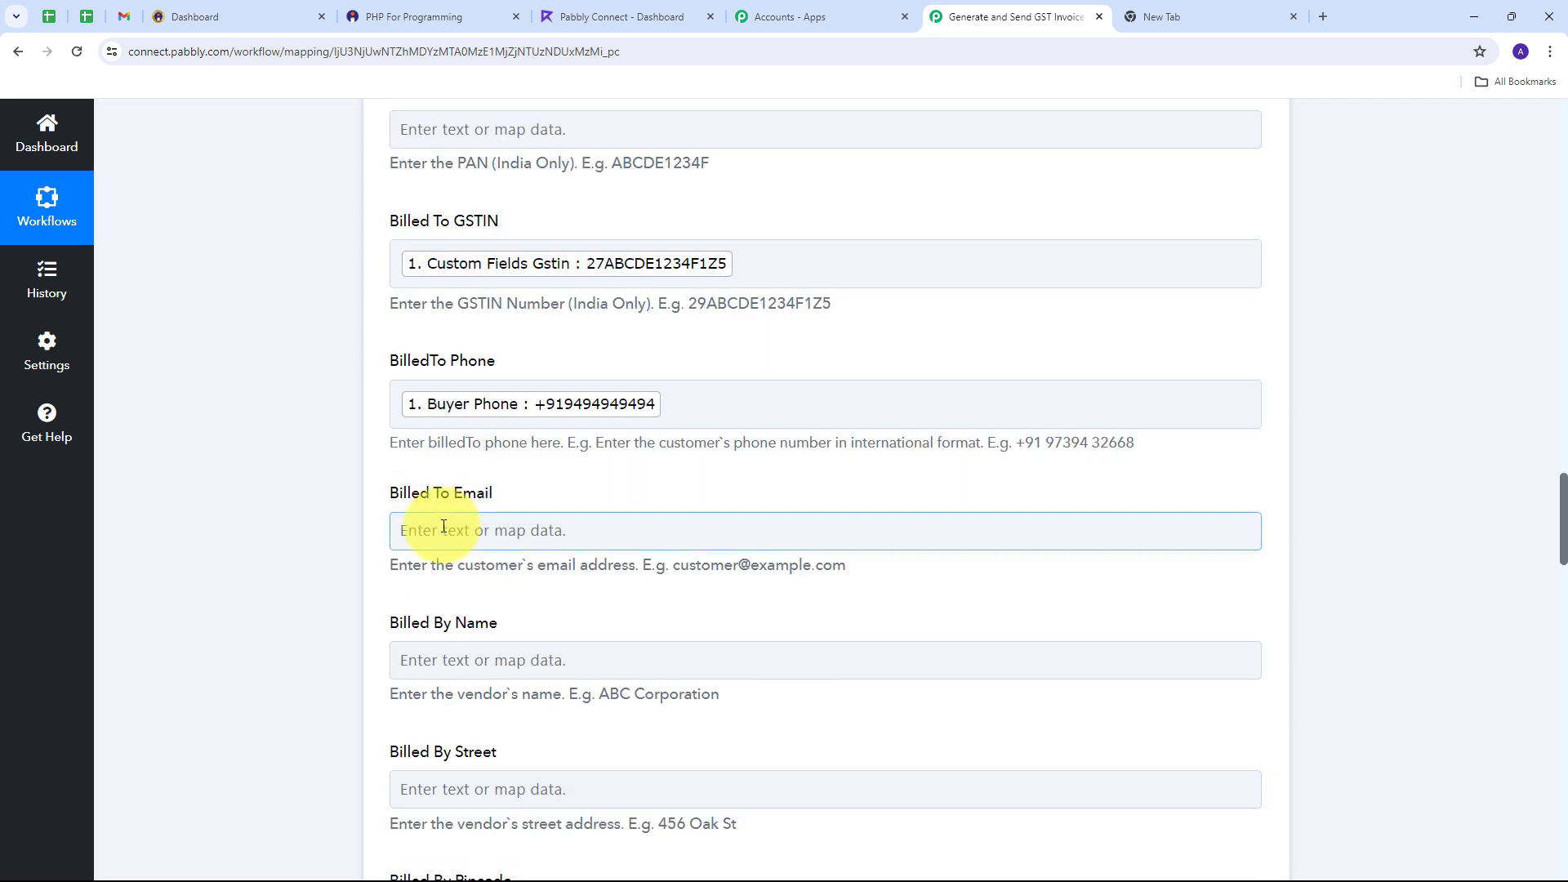
pyautogui.click(443, 526)
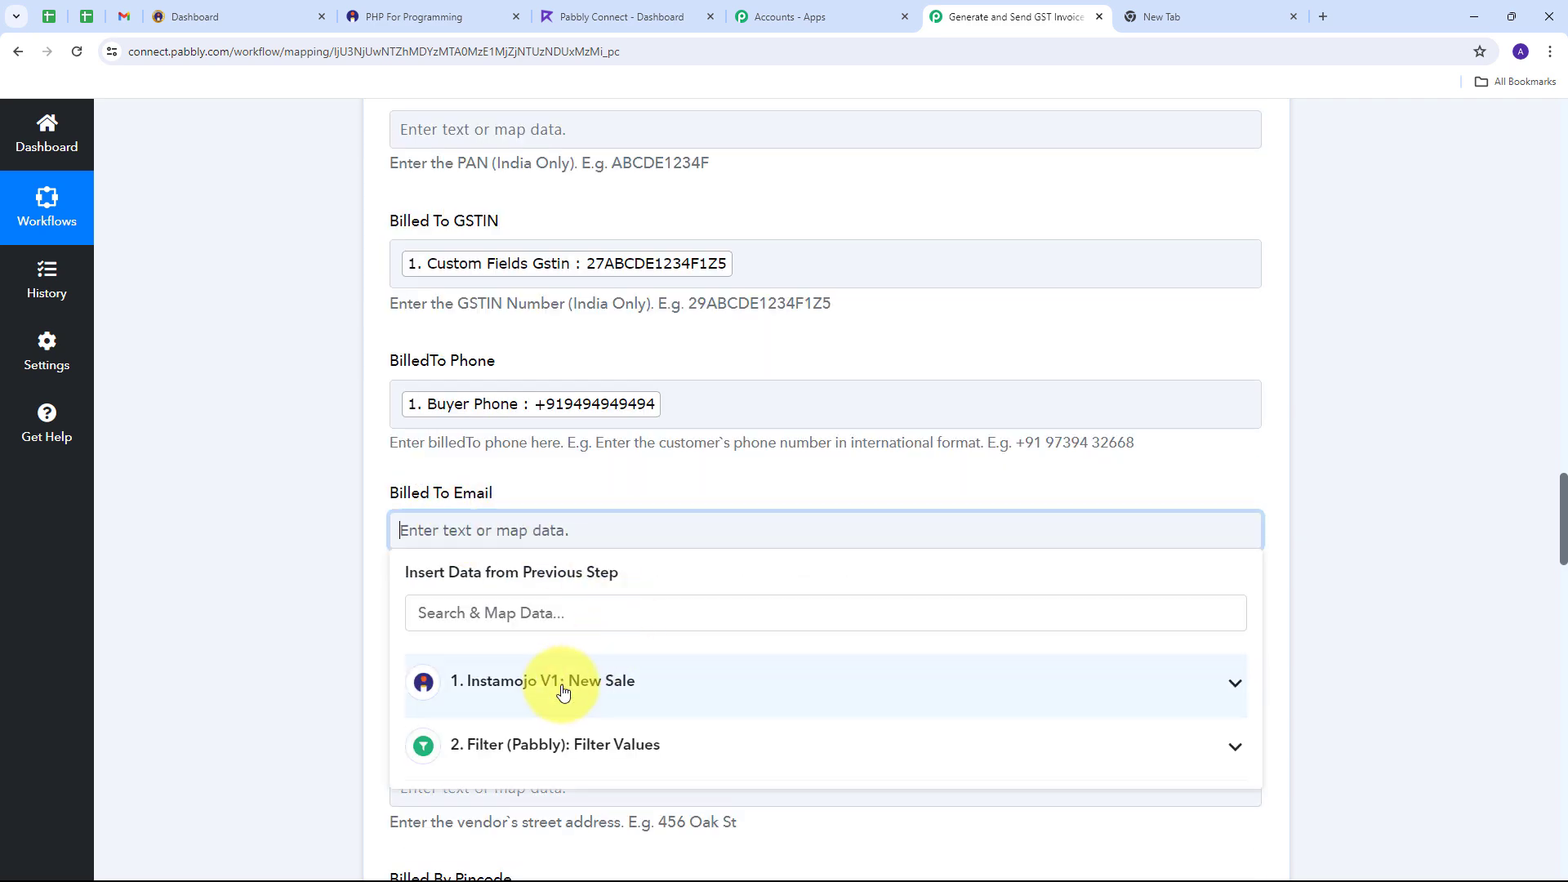
pyautogui.click(560, 689)
pyautogui.scroll(-5, 704, 622)
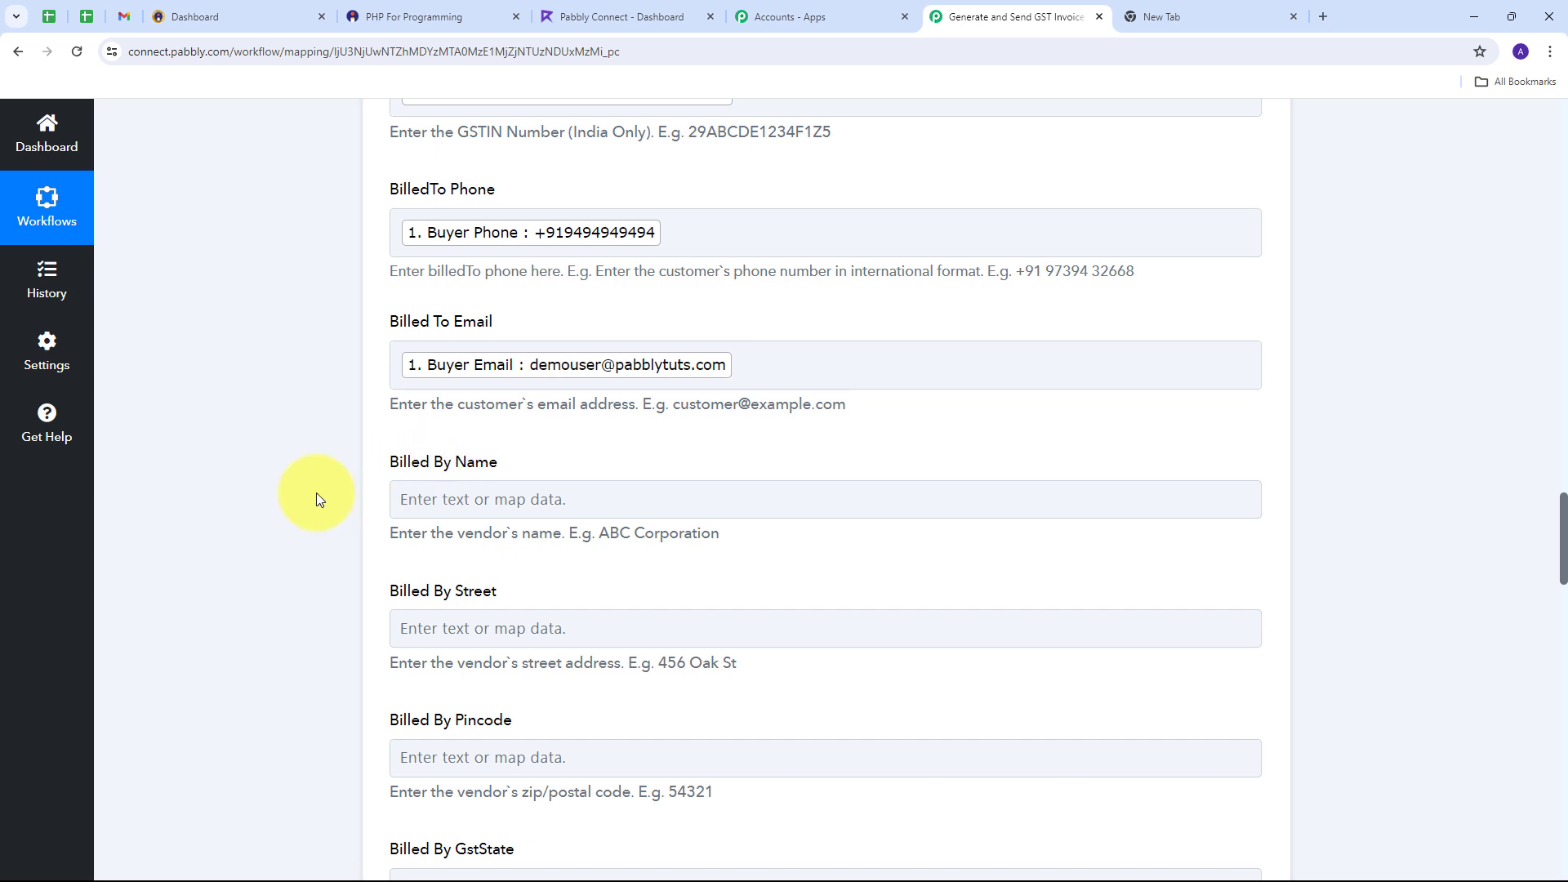
pyautogui.scroll(-2, 319, 498)
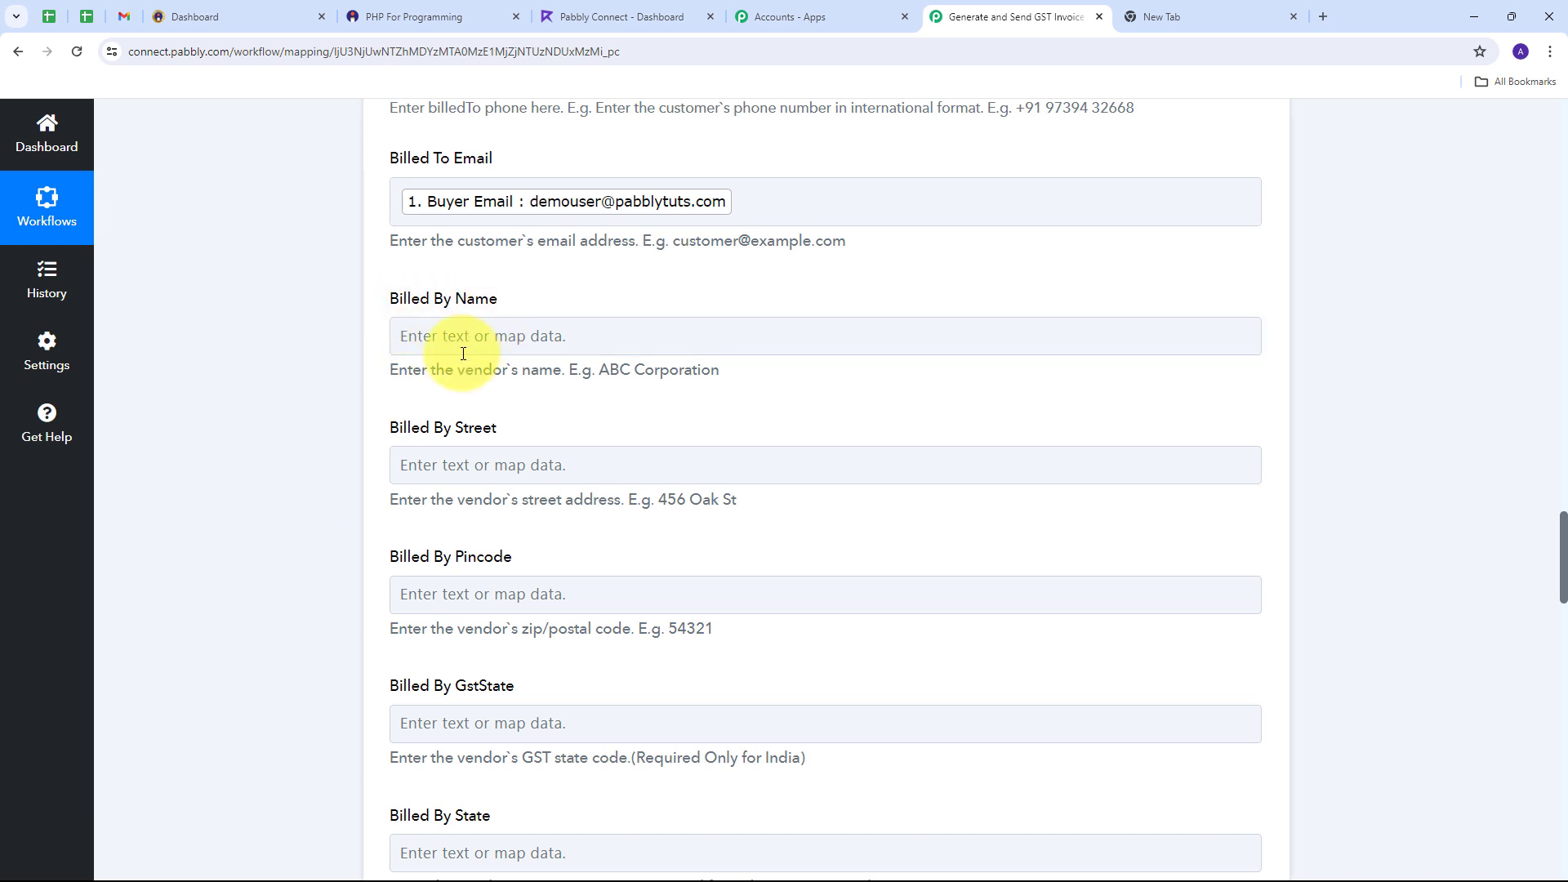
# Step: Enter ABC Technology as Billed By Name and IN as Billed By Country
pyautogui.click(441, 341)
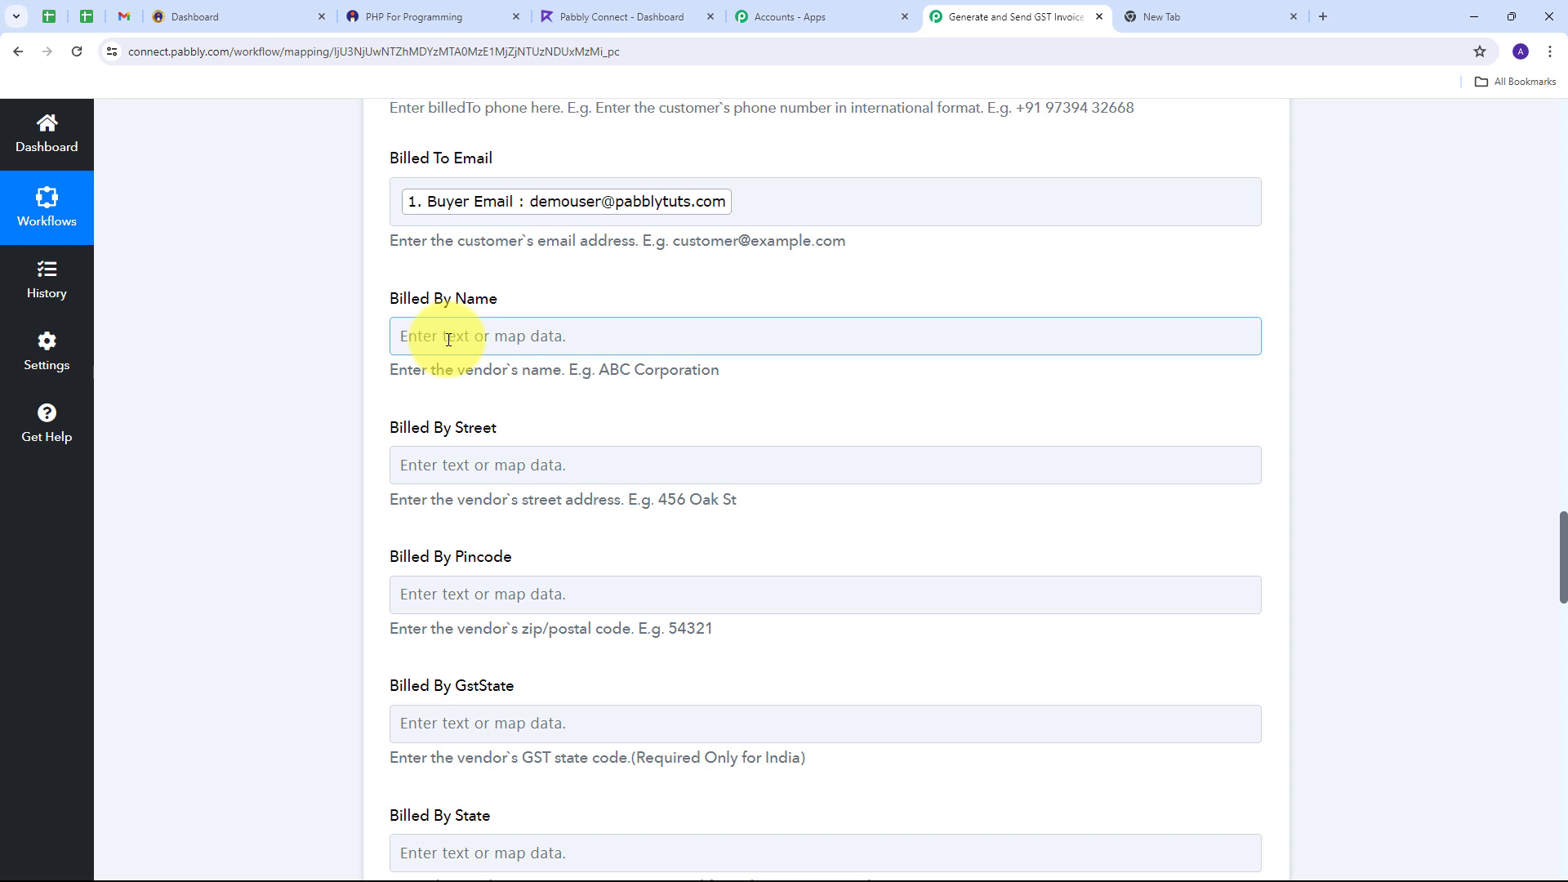
pyautogui.write('ABC Technology')
pyautogui.click(333, 330)
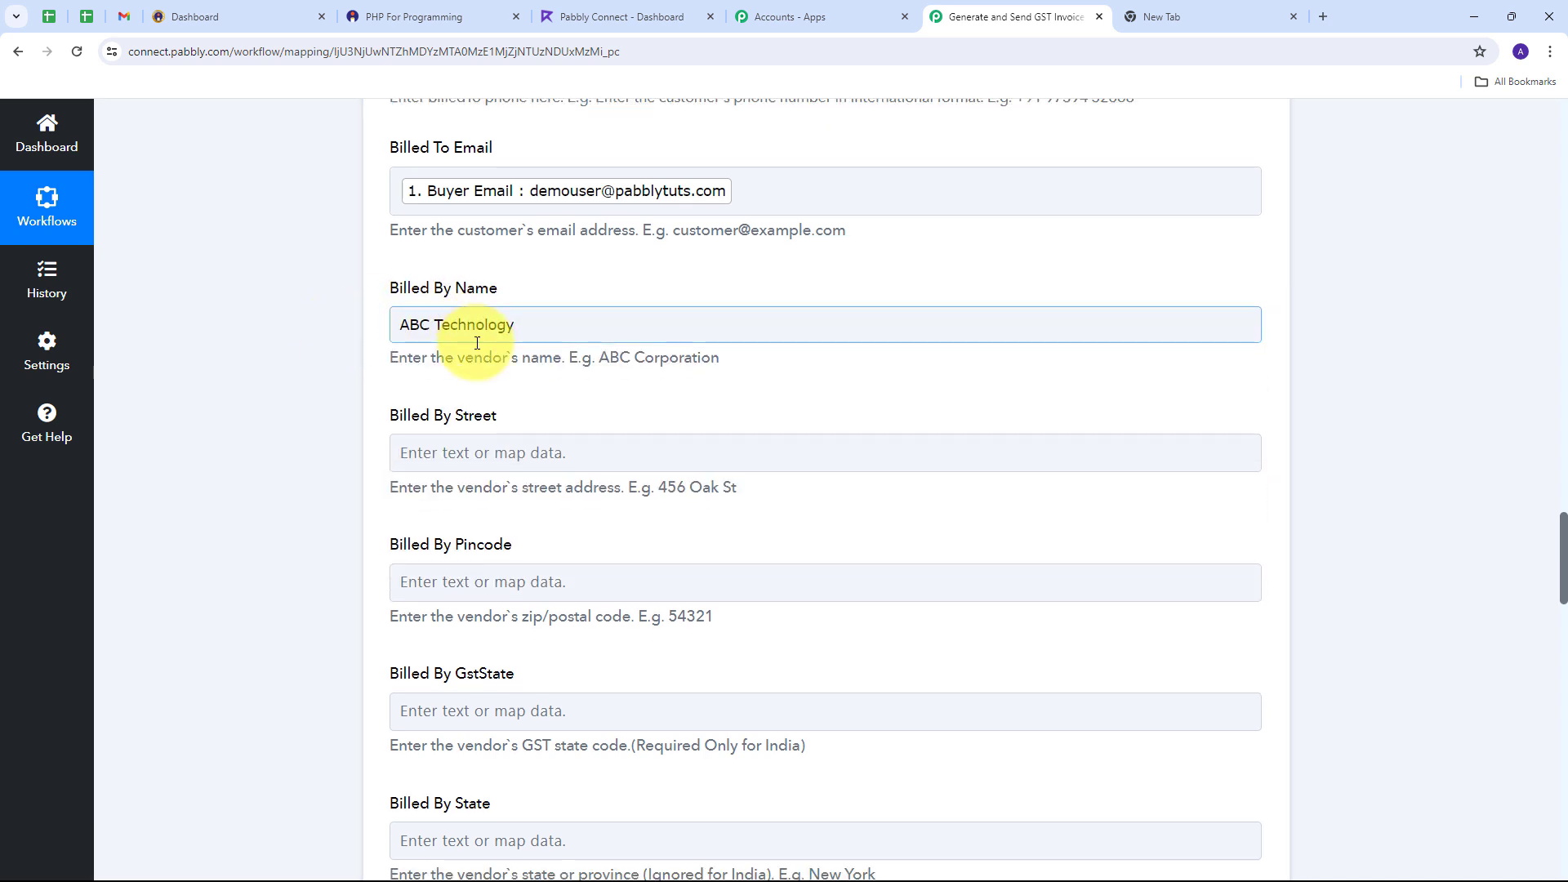
pyautogui.scroll(-6, 404, 443)
pyautogui.scroll(-2, 405, 442)
pyautogui.click(452, 326)
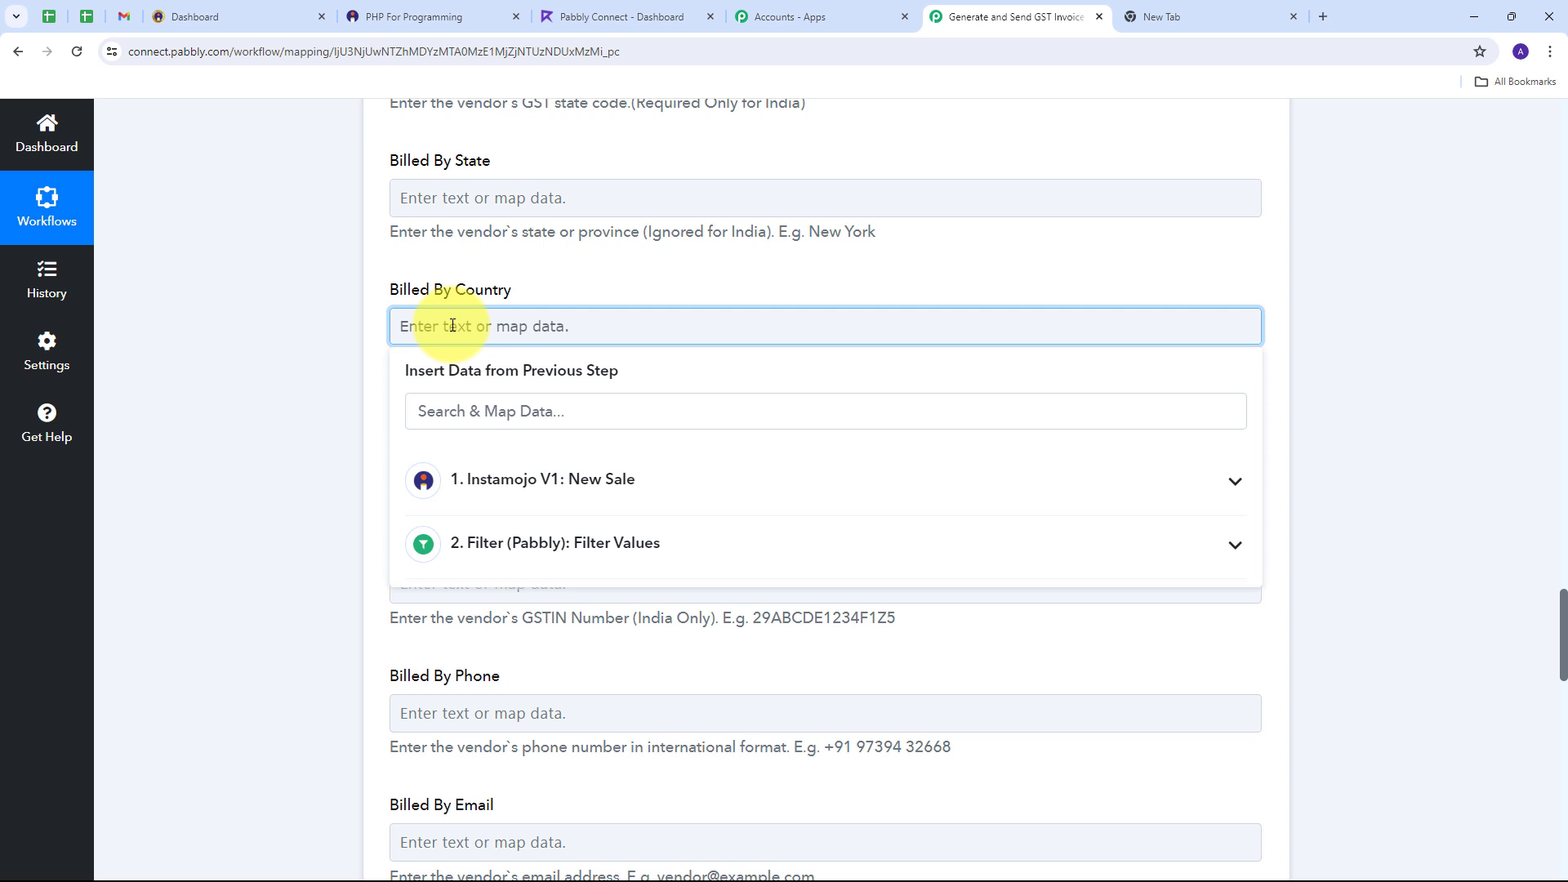
pyautogui.write('IN')
pyautogui.click(361, 335)
pyautogui.scroll(-2, 361, 334)
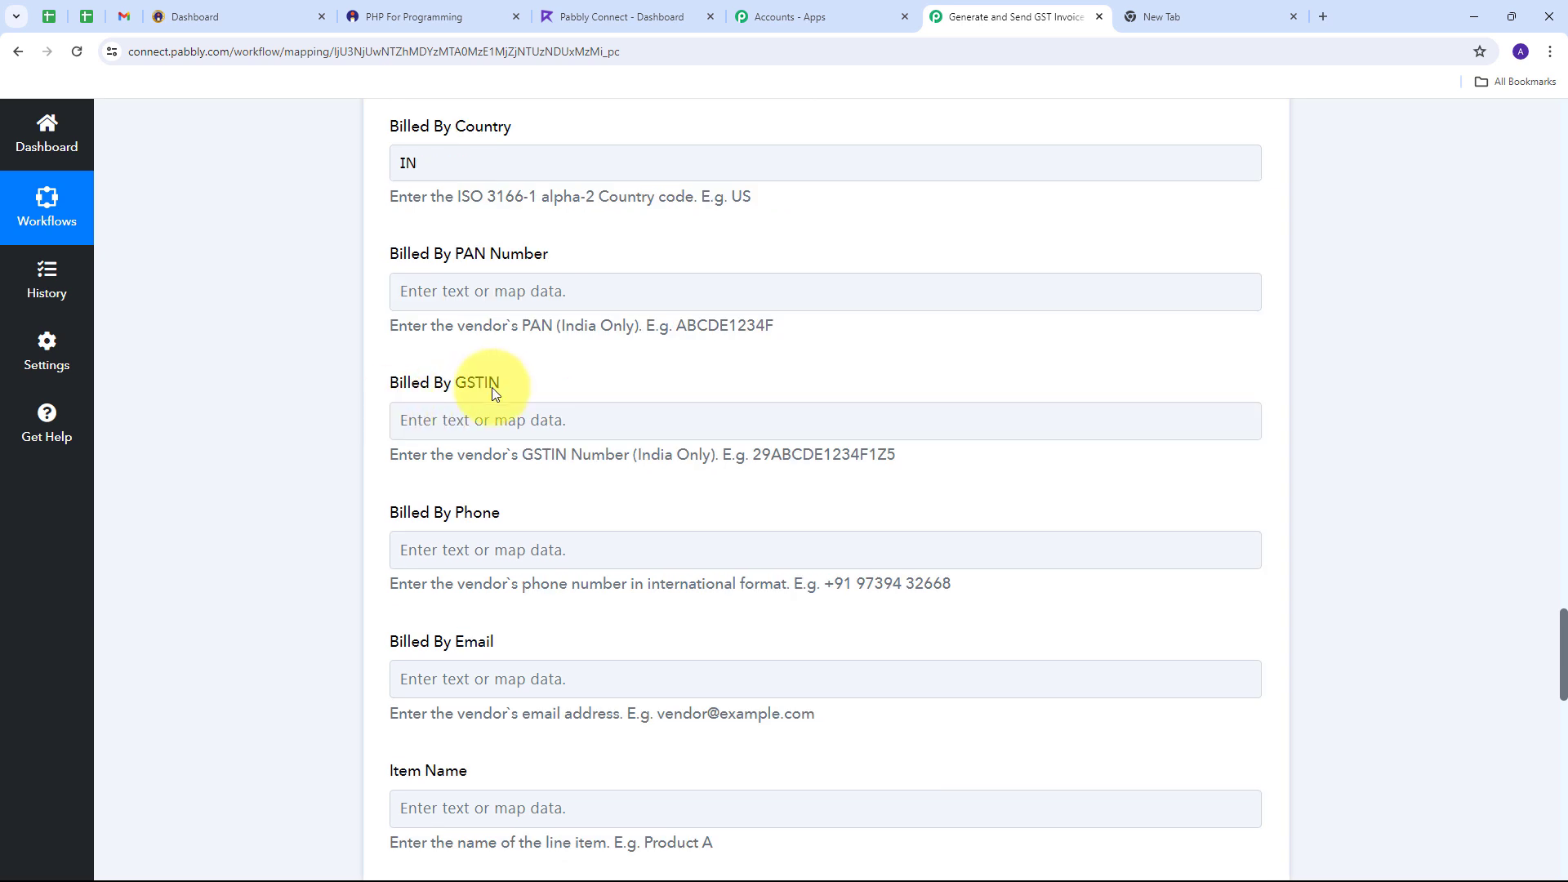
# Step: Paste the vendor's GSTIN, phone number and e-mail into the Billed By fields
pyautogui.click(460, 422)
pyautogui.write('22AAAAA0000A1Z5')
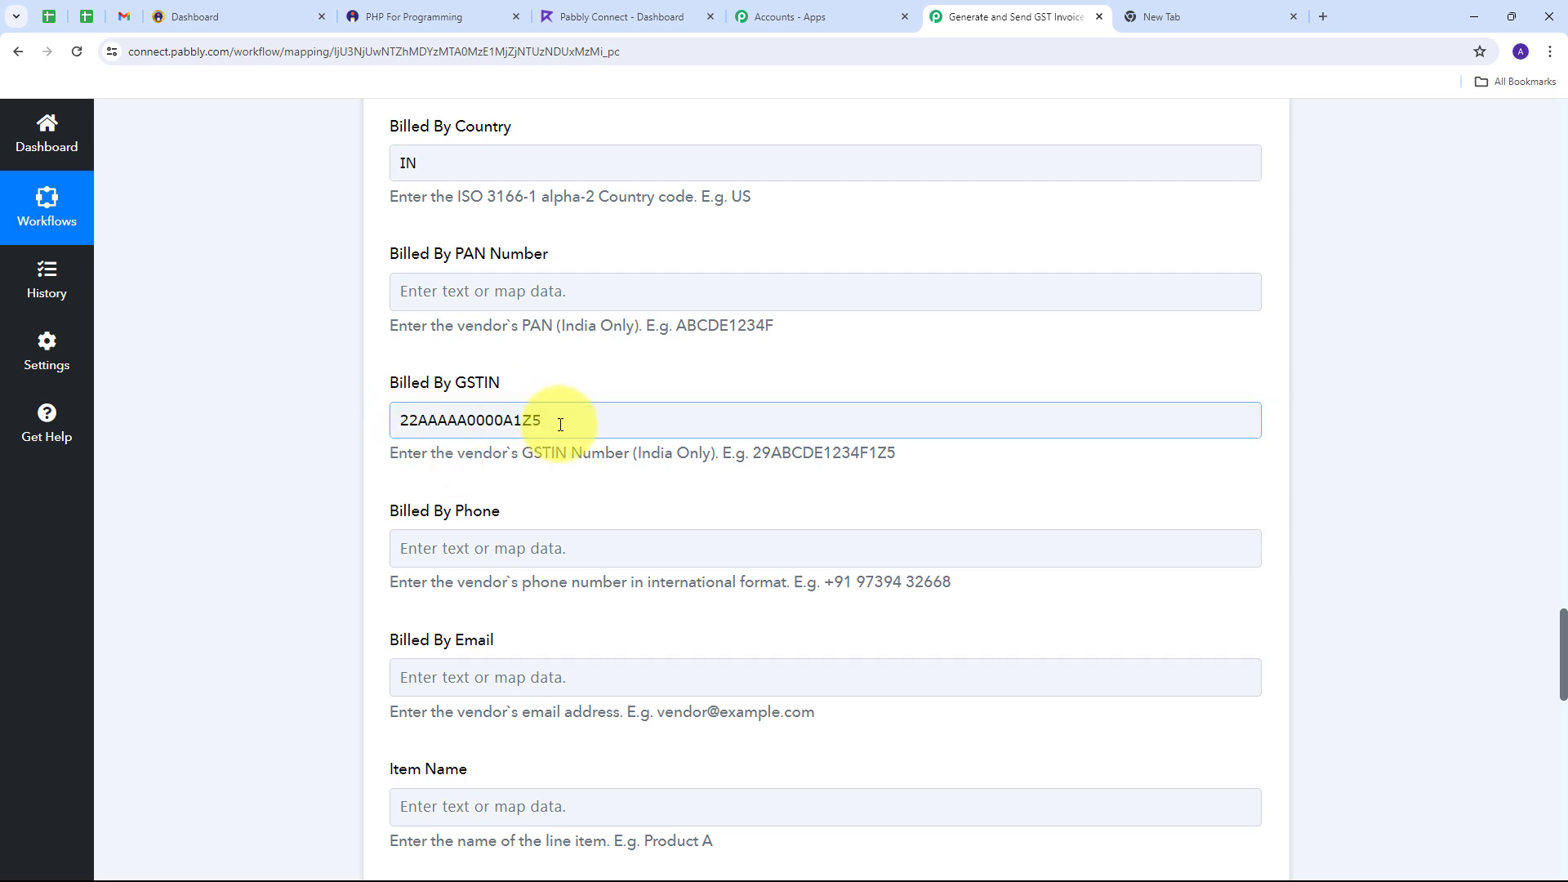
pyautogui.scroll(-2, 560, 423)
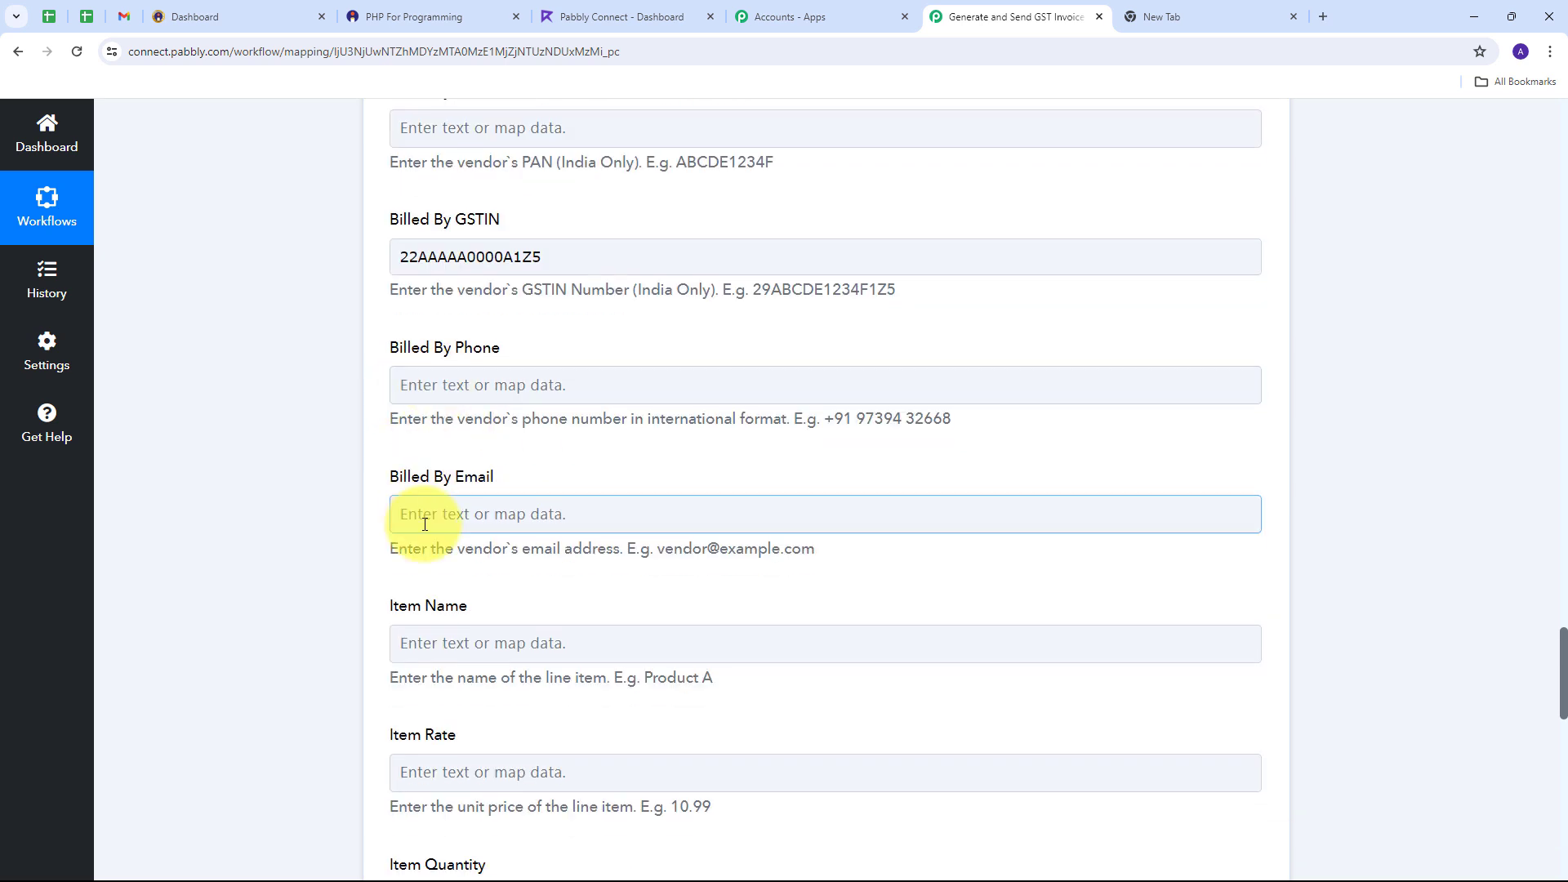
pyautogui.click(453, 392)
pyautogui.hotkey('ctrl', 'v')
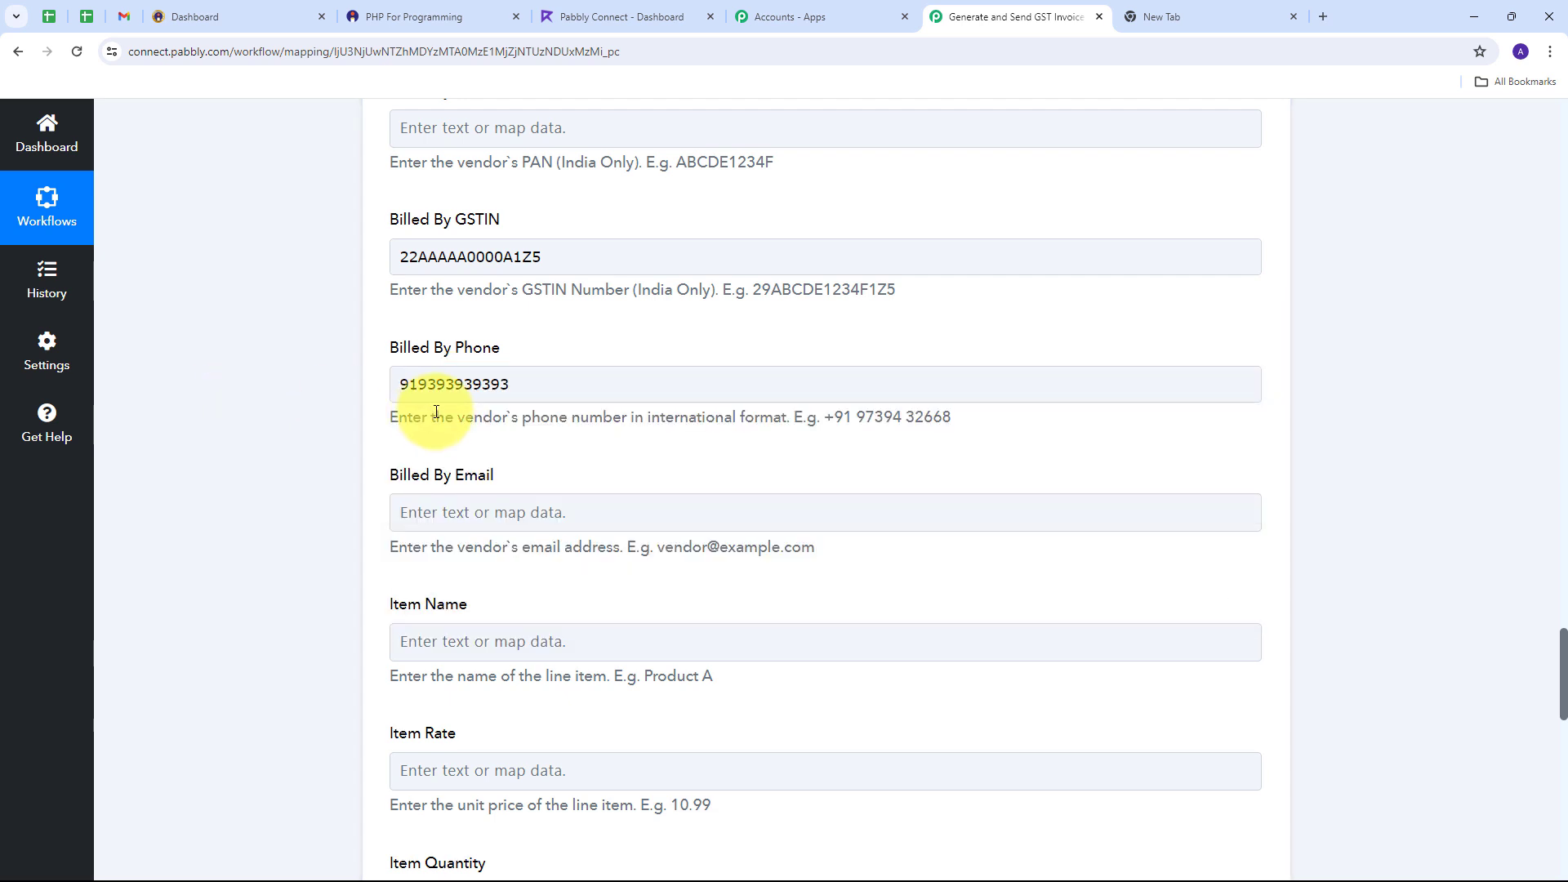
pyautogui.scroll(-1, 425, 420)
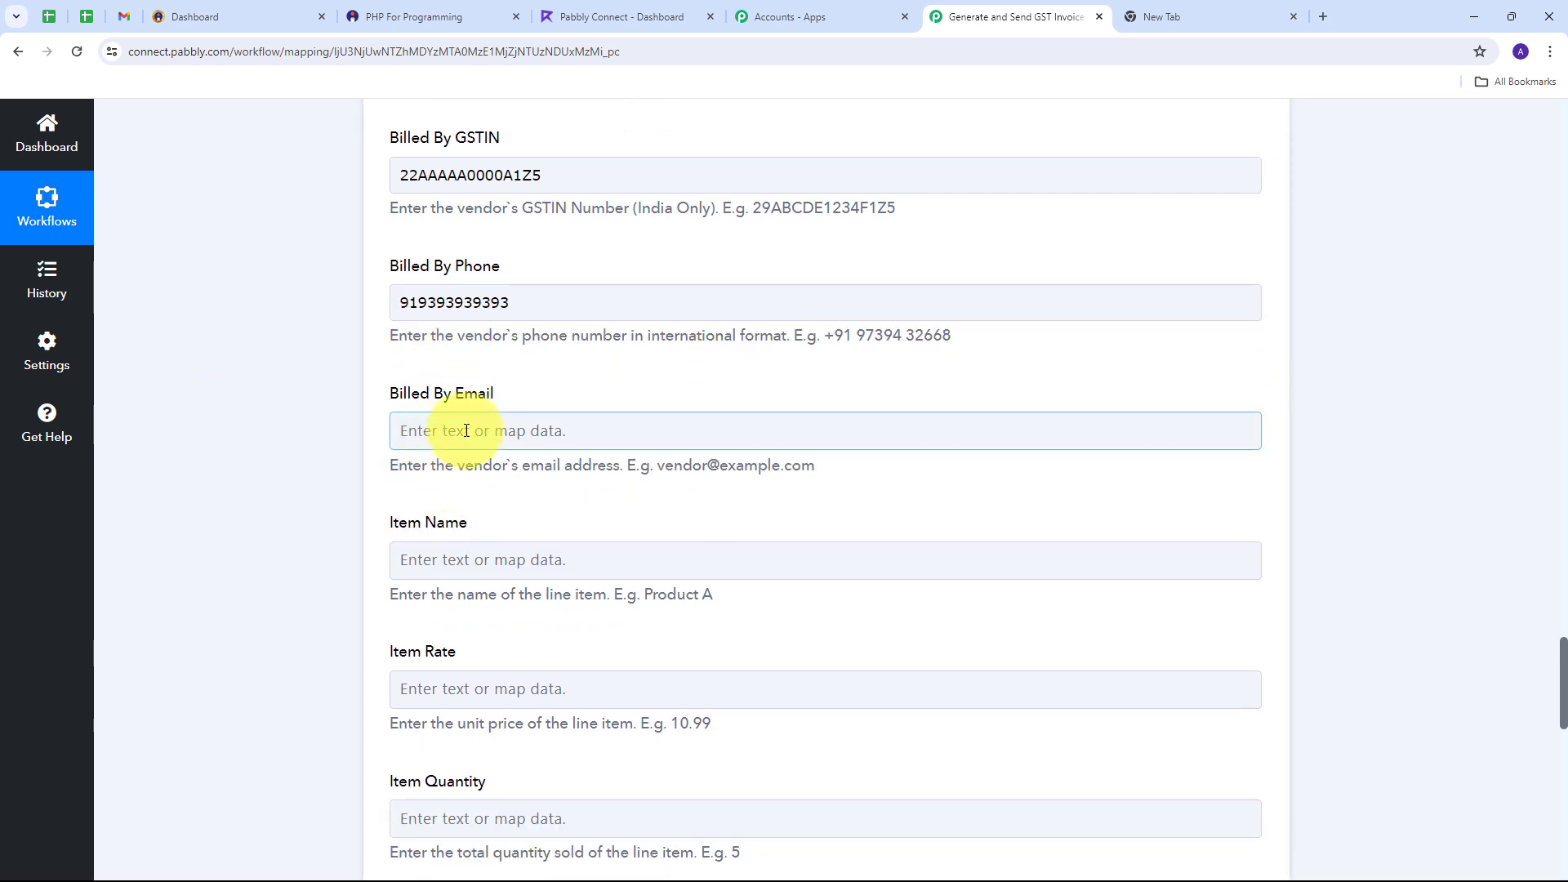
pyautogui.click(465, 430)
pyautogui.hotkey('ctrl', 'v')
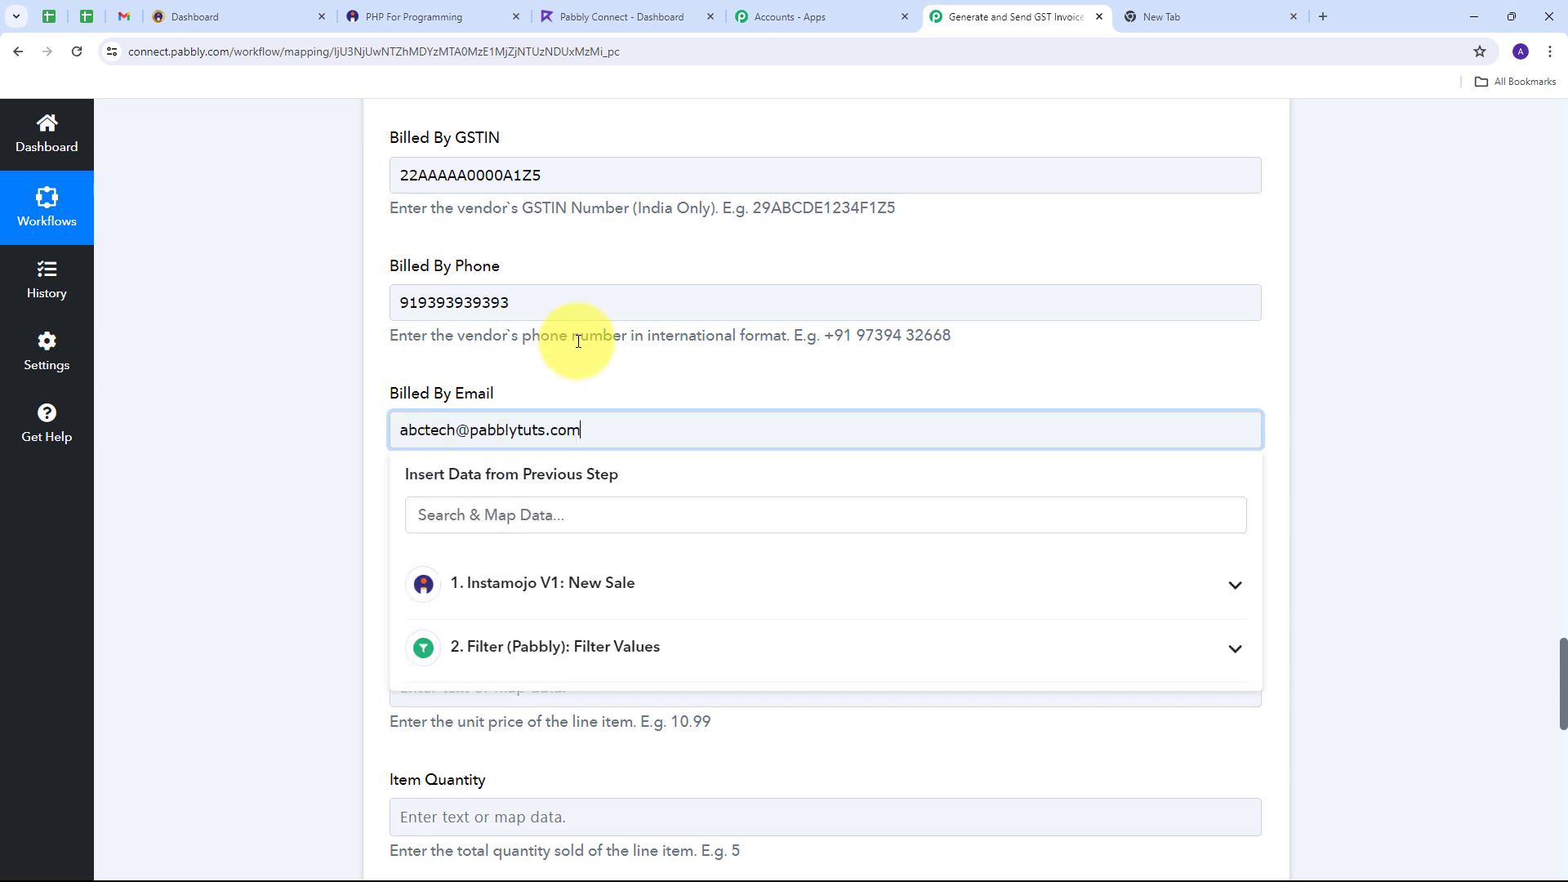
pyautogui.click(585, 384)
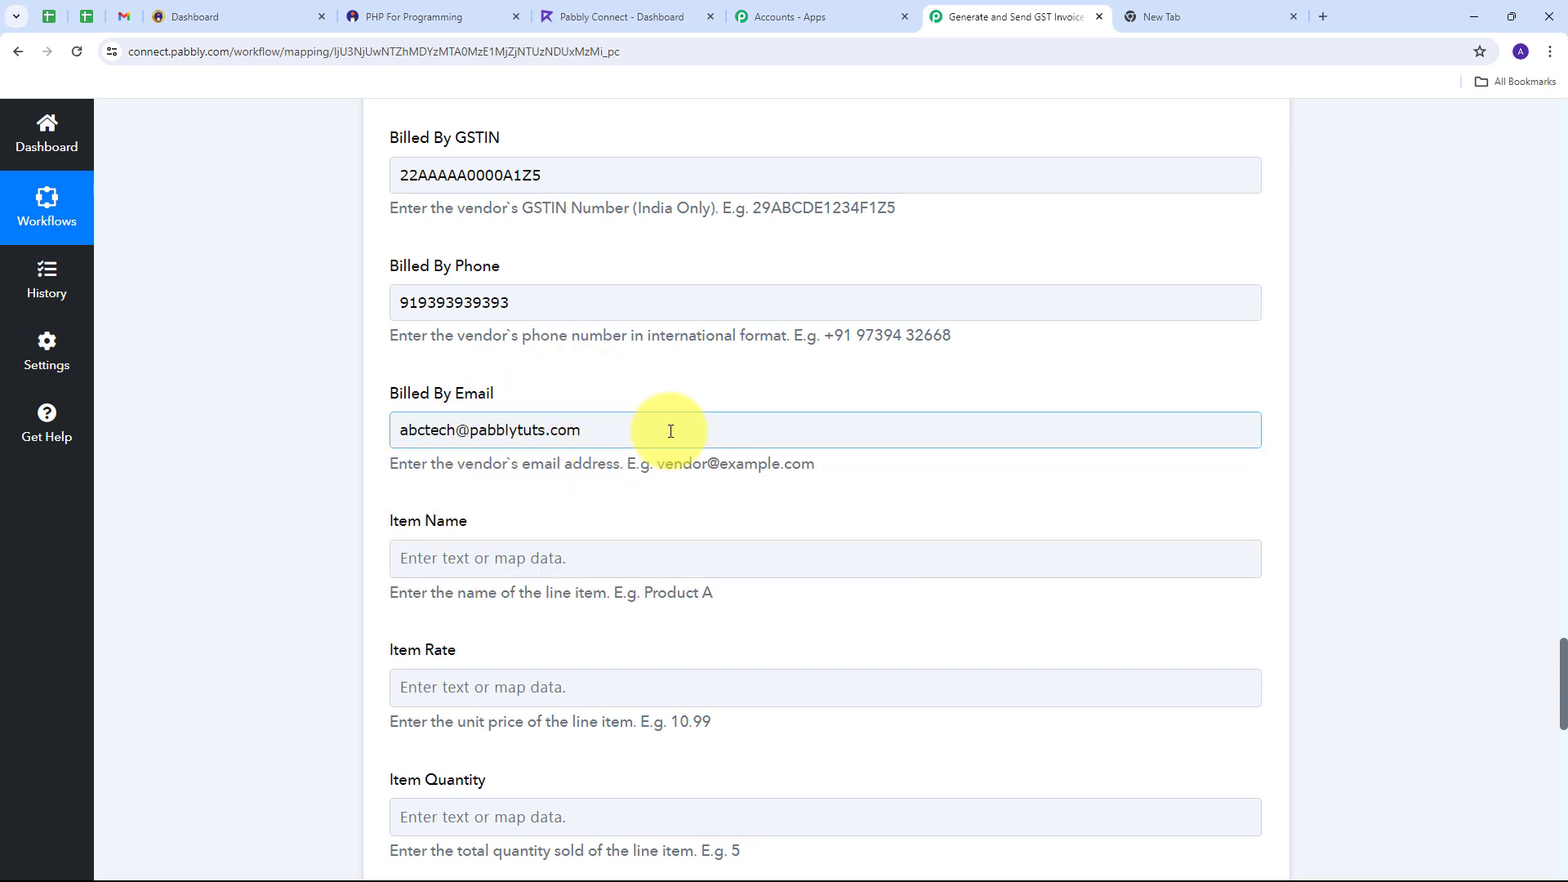
pyautogui.scroll(-2, 525, 419)
pyautogui.scroll(-1, 406, 423)
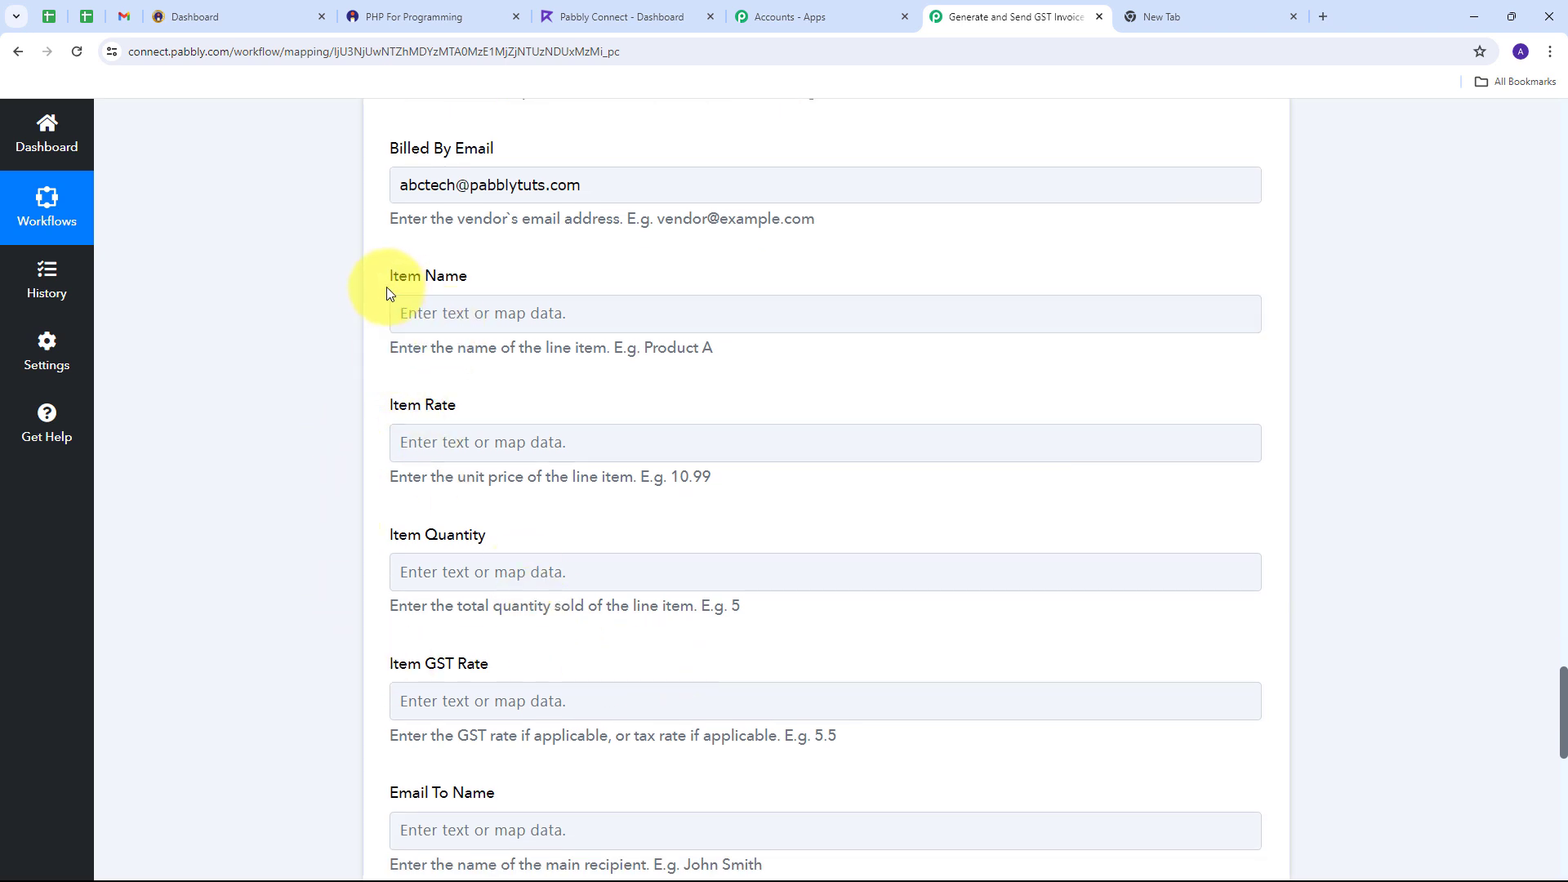
# Step: Map Details 0 Purpose into Item Name and Payment Amount into Item Rate
pyautogui.click(476, 311)
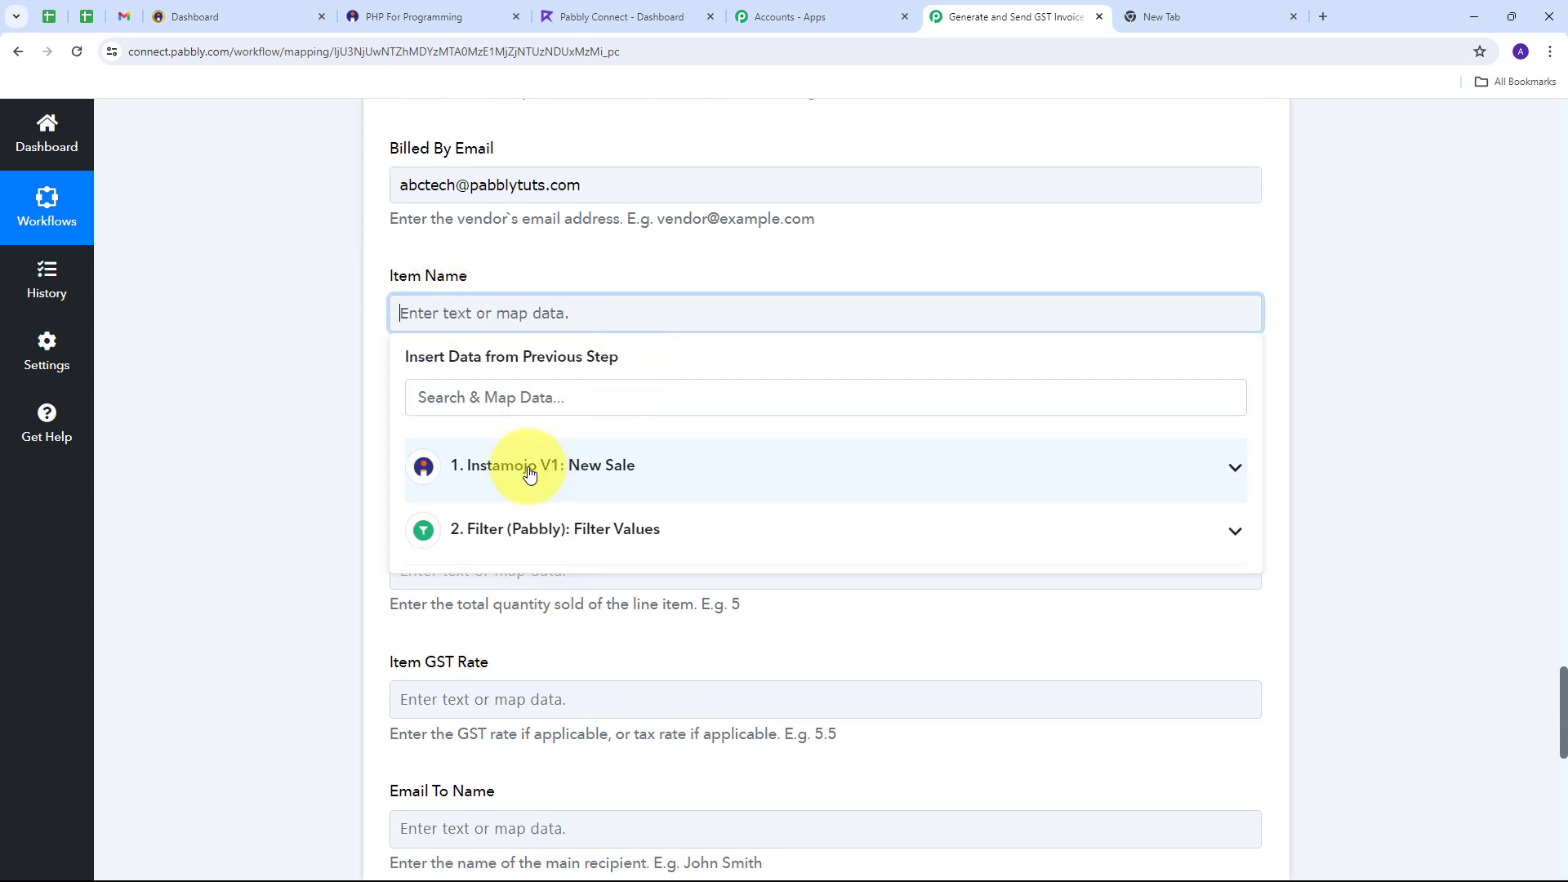
pyautogui.click(593, 471)
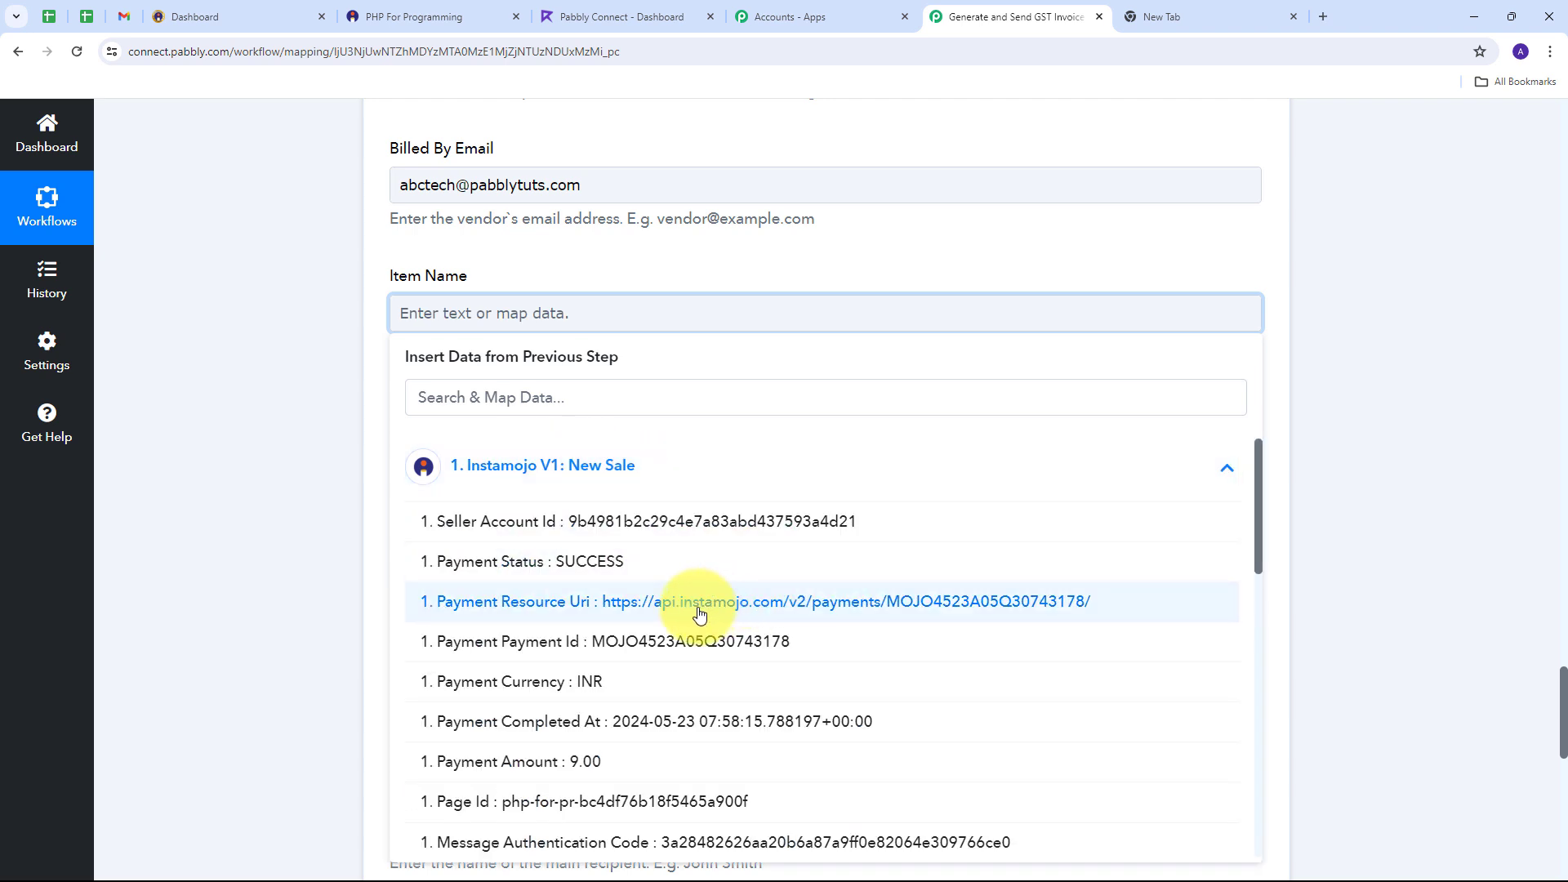
pyautogui.scroll(-4, 694, 620)
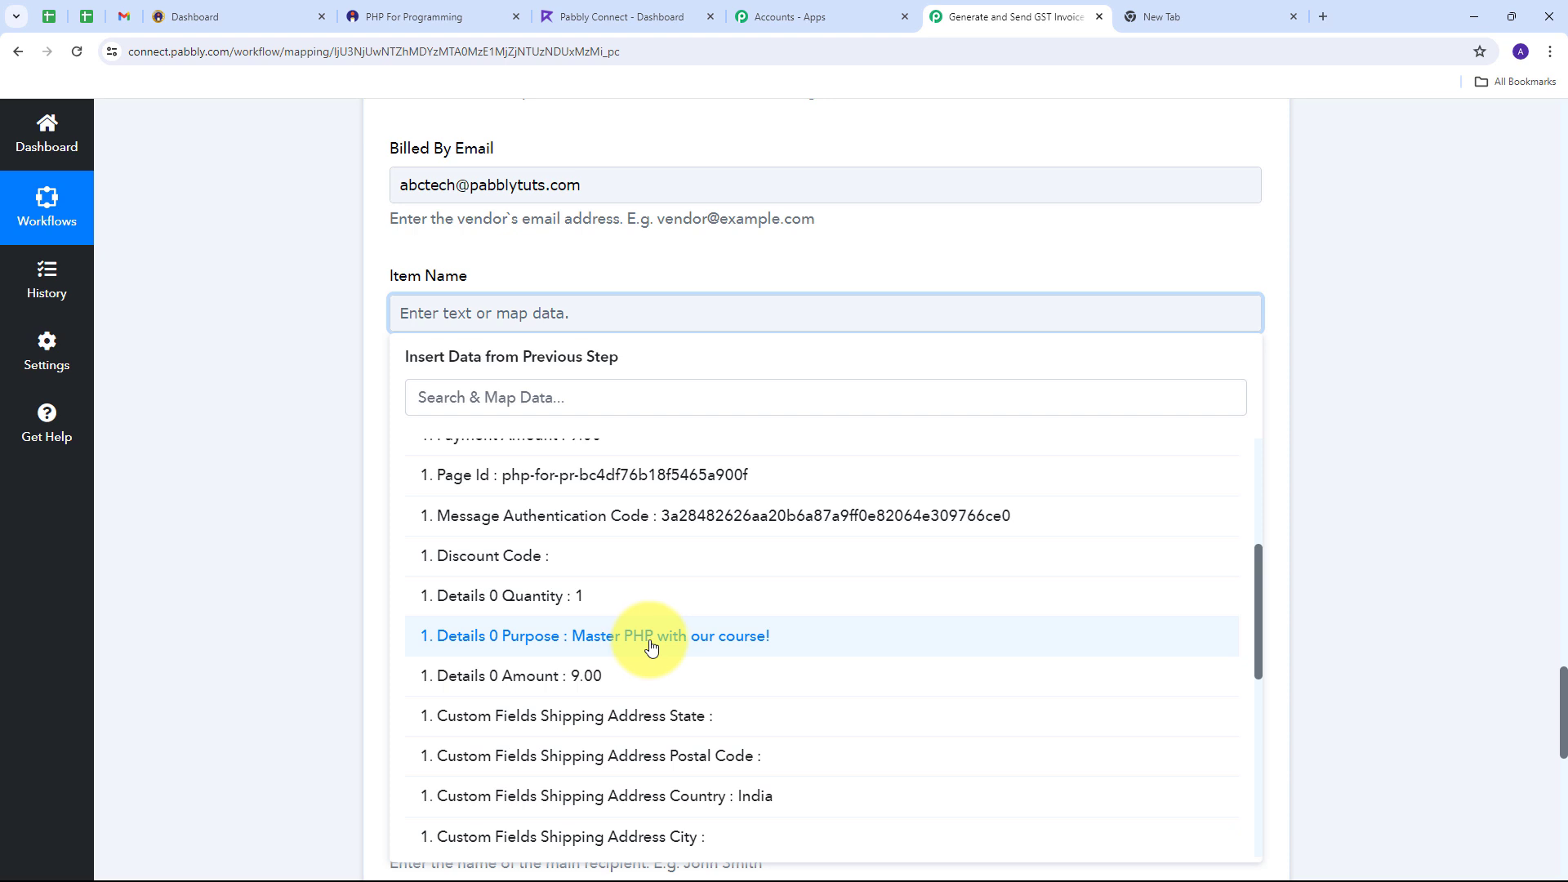
pyautogui.click(651, 646)
pyautogui.click(262, 427)
pyautogui.scroll(-2, 490, 326)
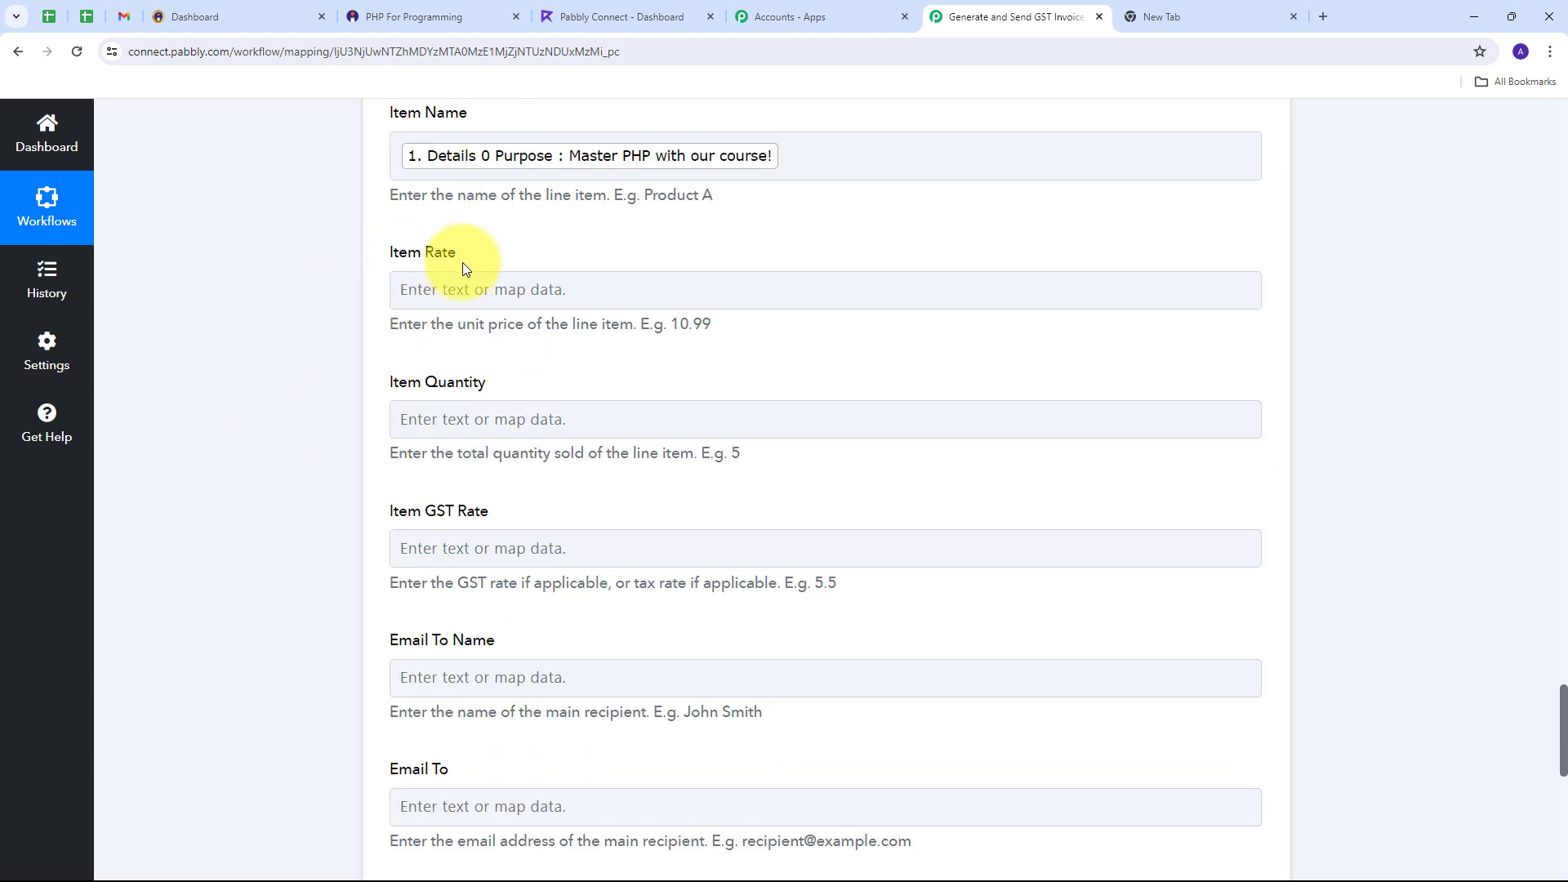
pyautogui.scroll(-1, 434, 315)
pyautogui.click(445, 206)
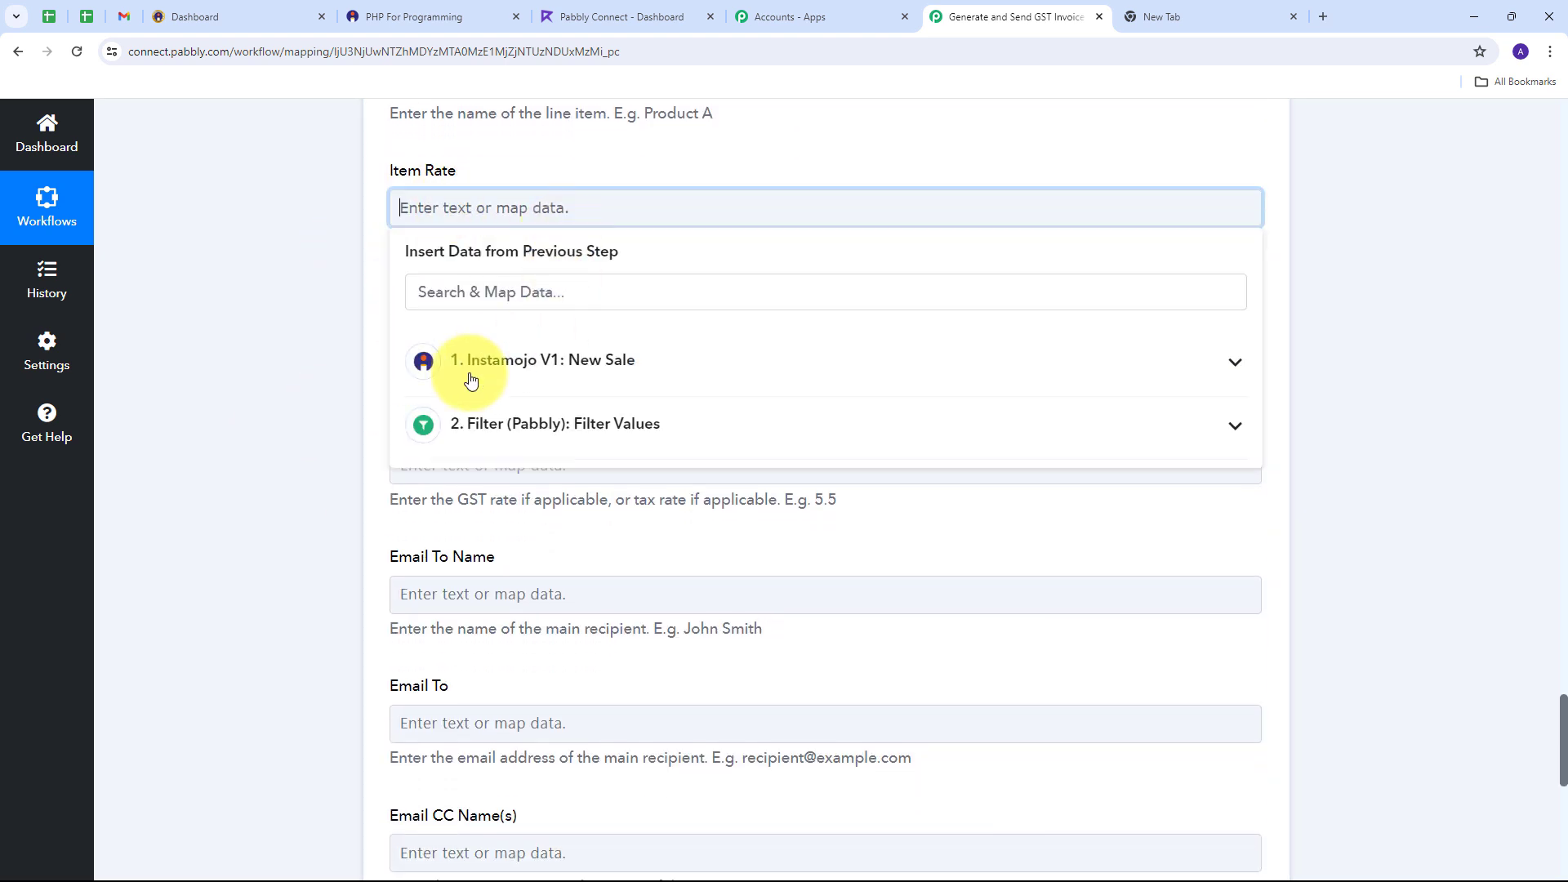
pyautogui.click(570, 375)
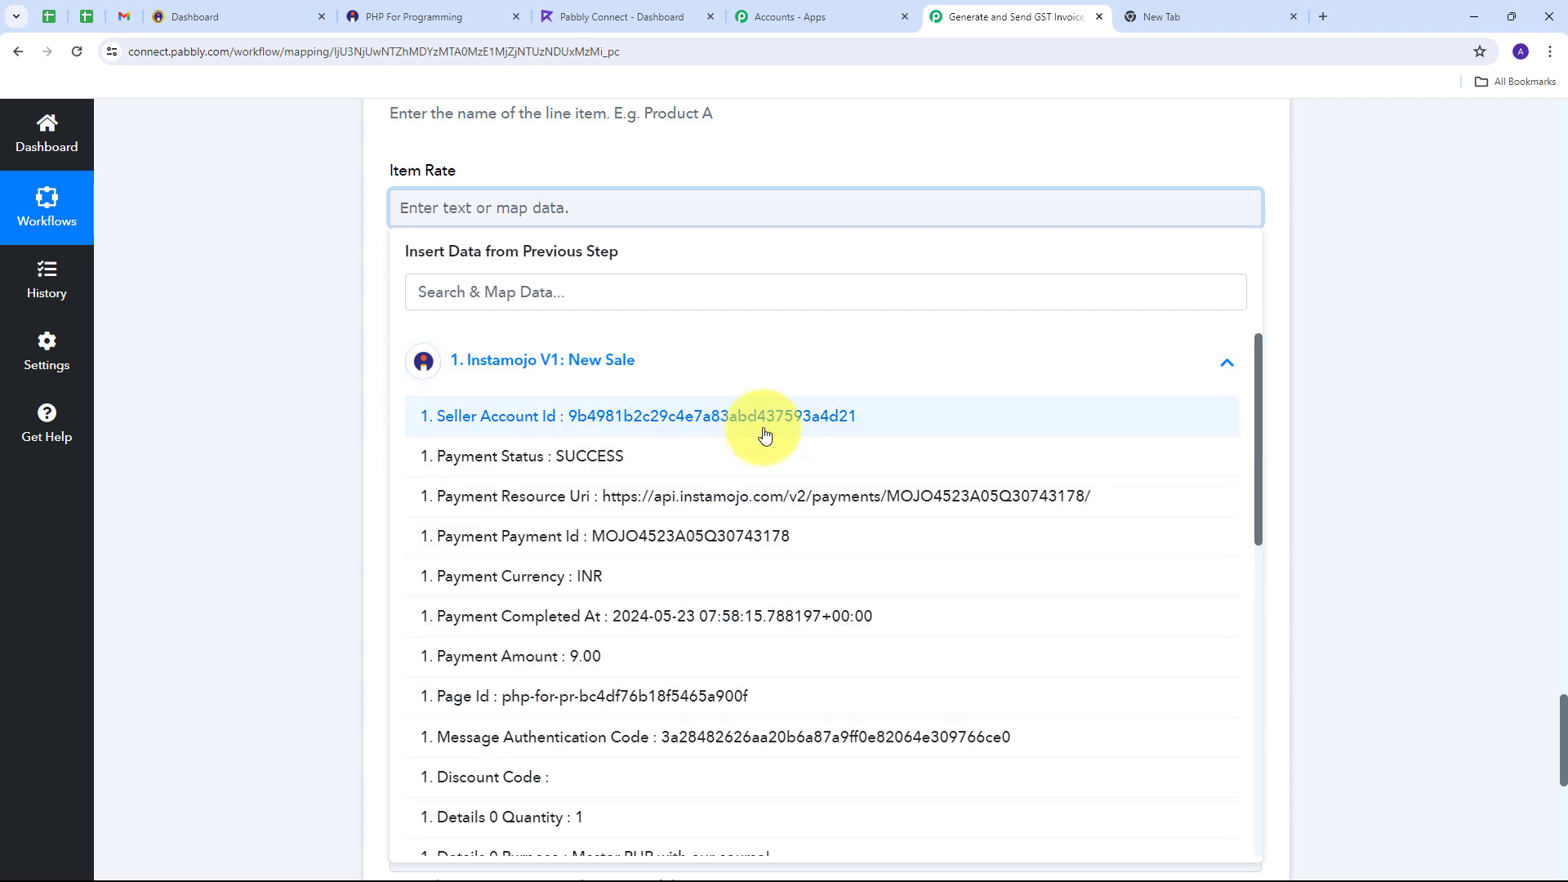
pyautogui.click(589, 660)
pyautogui.click(297, 339)
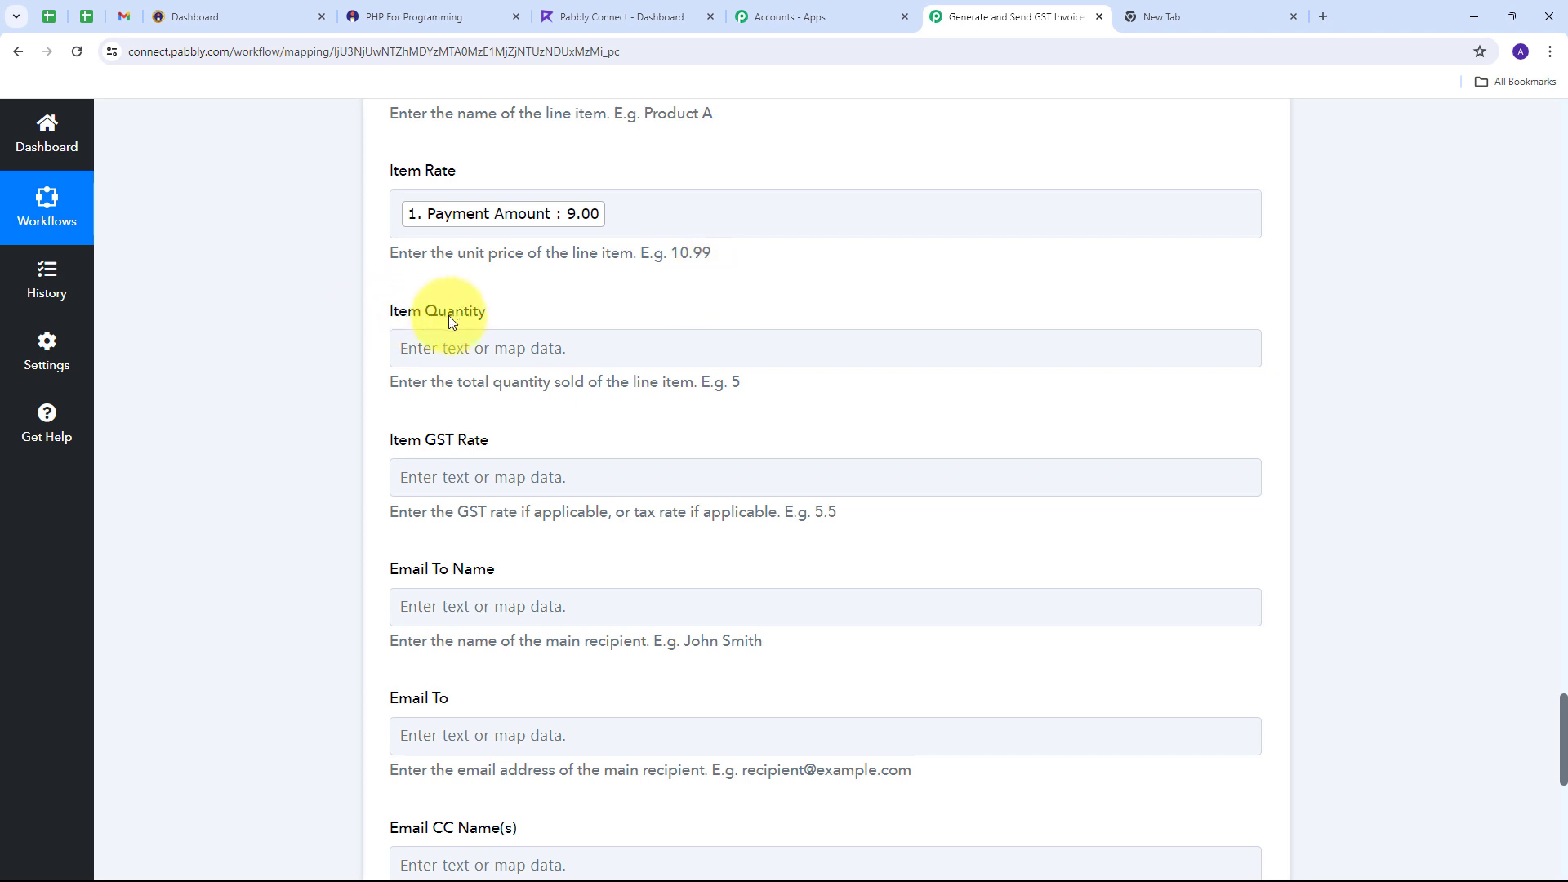
# Step: Map Details 0 Quantity into Item Quantity and set Item GST Rate to 5
pyautogui.click(453, 346)
pyautogui.click(542, 501)
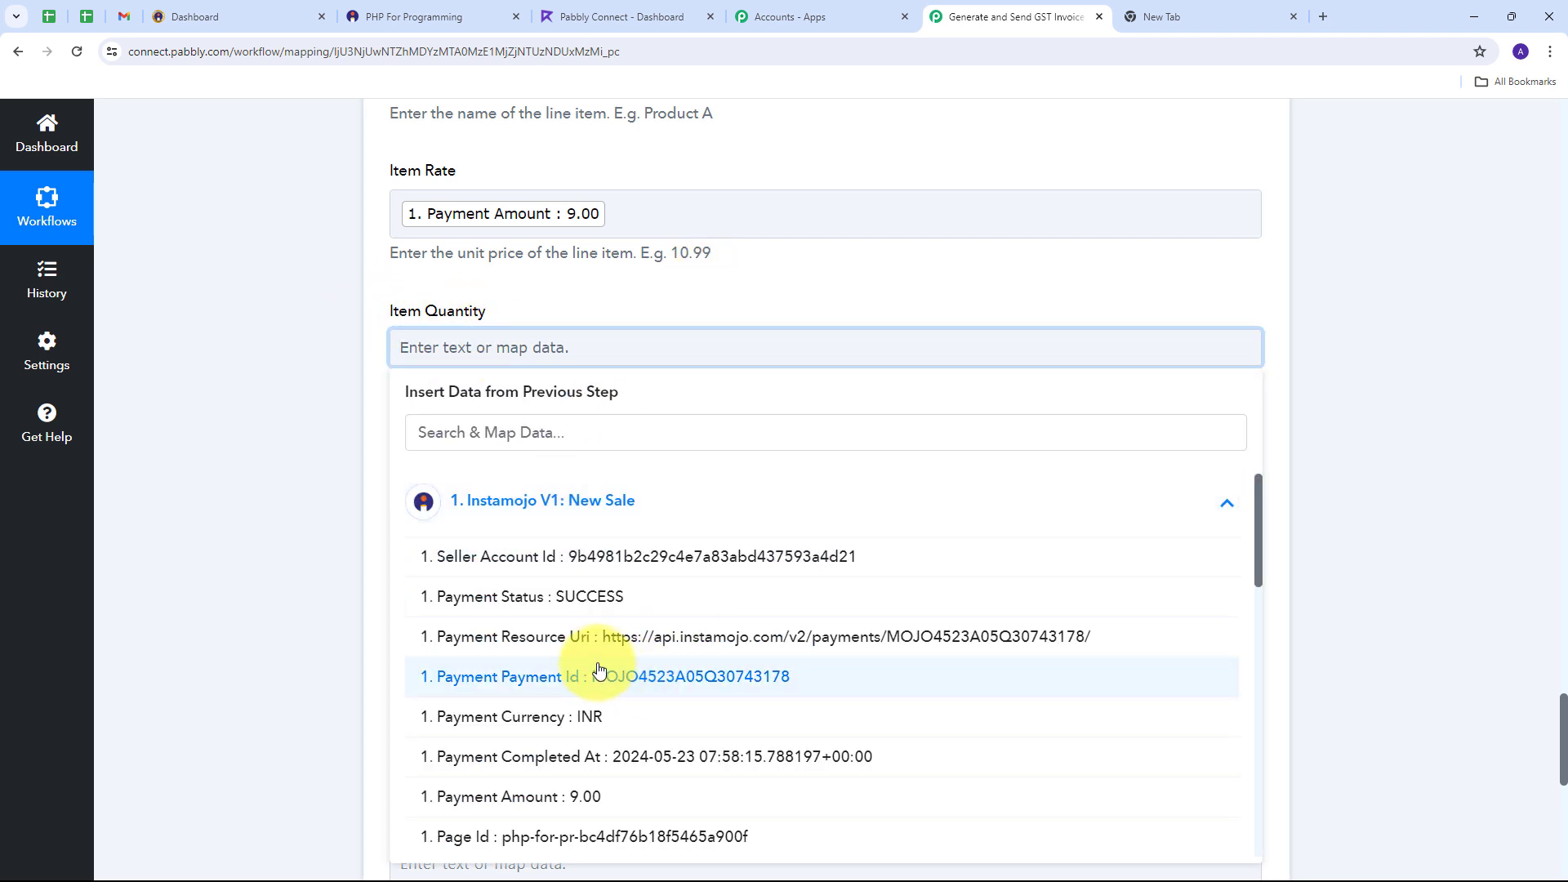
pyautogui.scroll(-1, 606, 628)
pyautogui.scroll(-2, 606, 625)
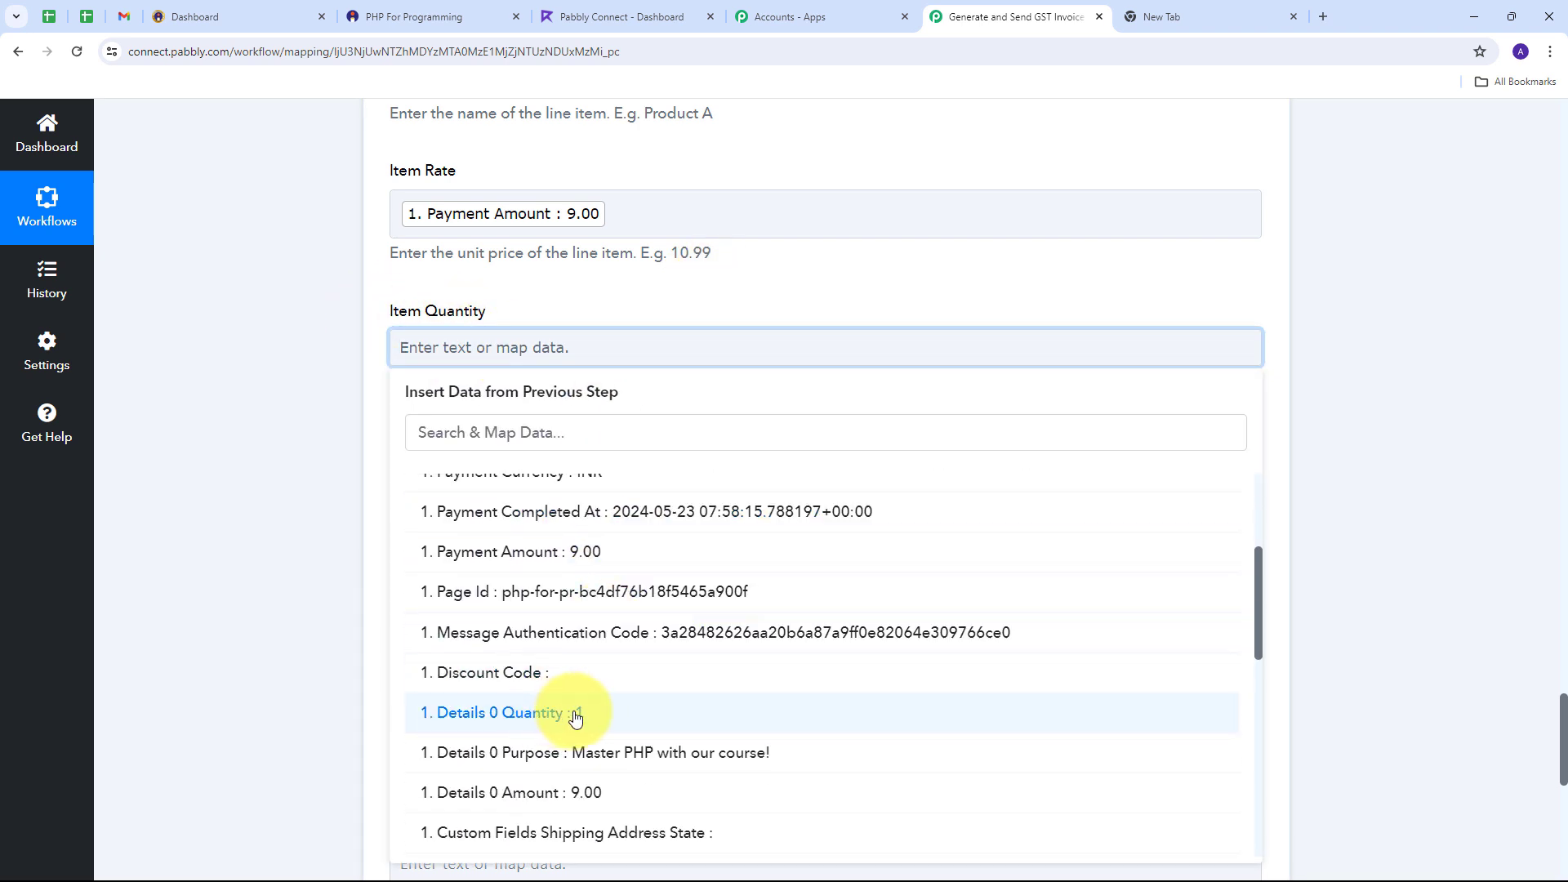
pyautogui.click(573, 720)
pyautogui.click(323, 523)
pyautogui.scroll(-1, 445, 408)
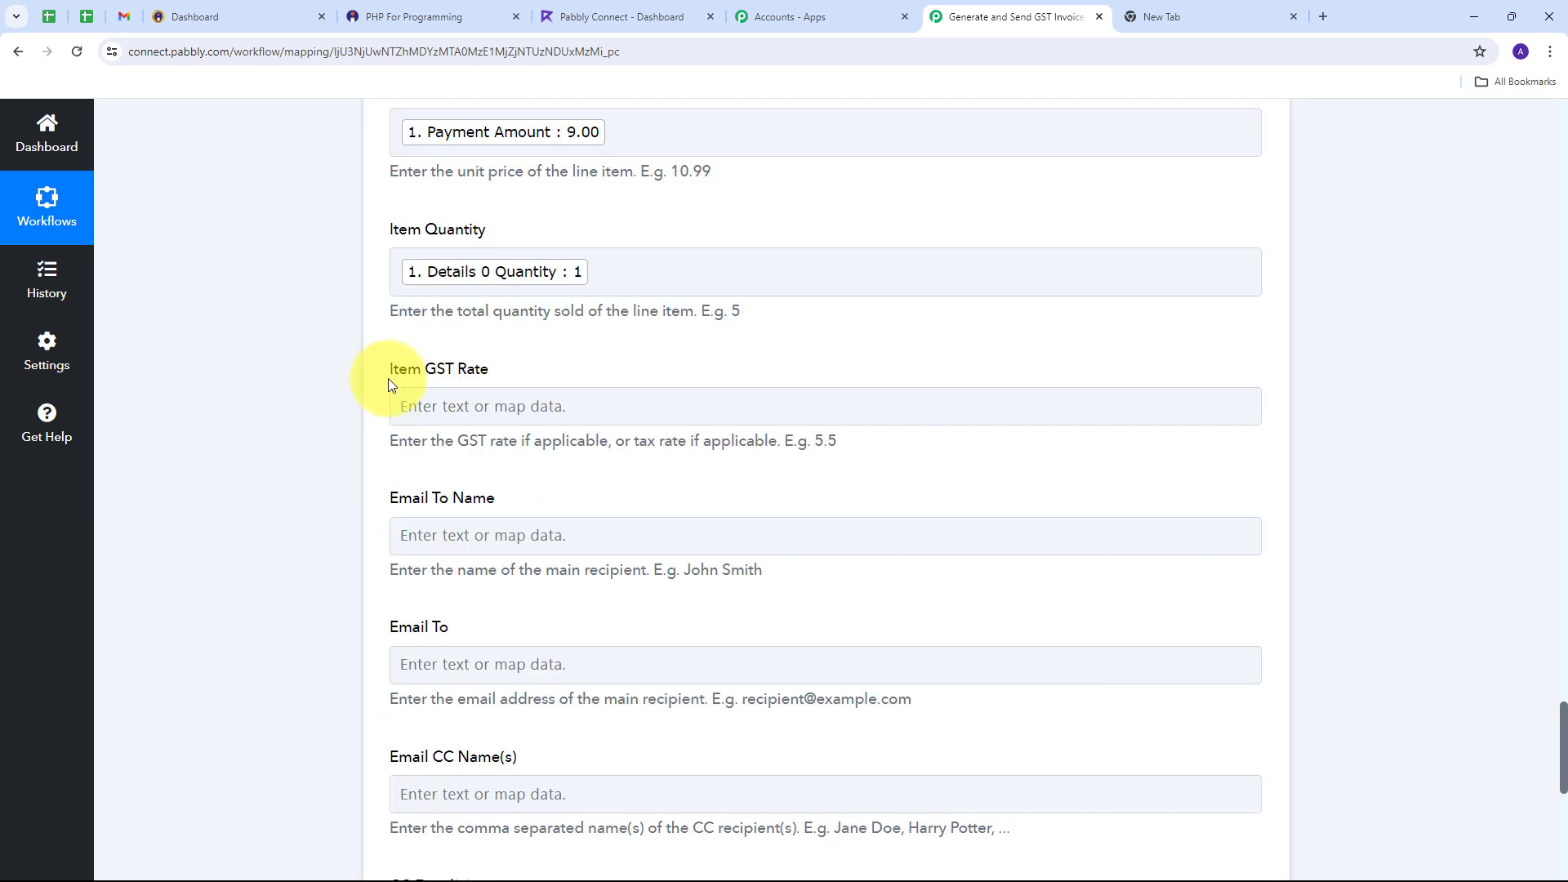
pyautogui.click(479, 406)
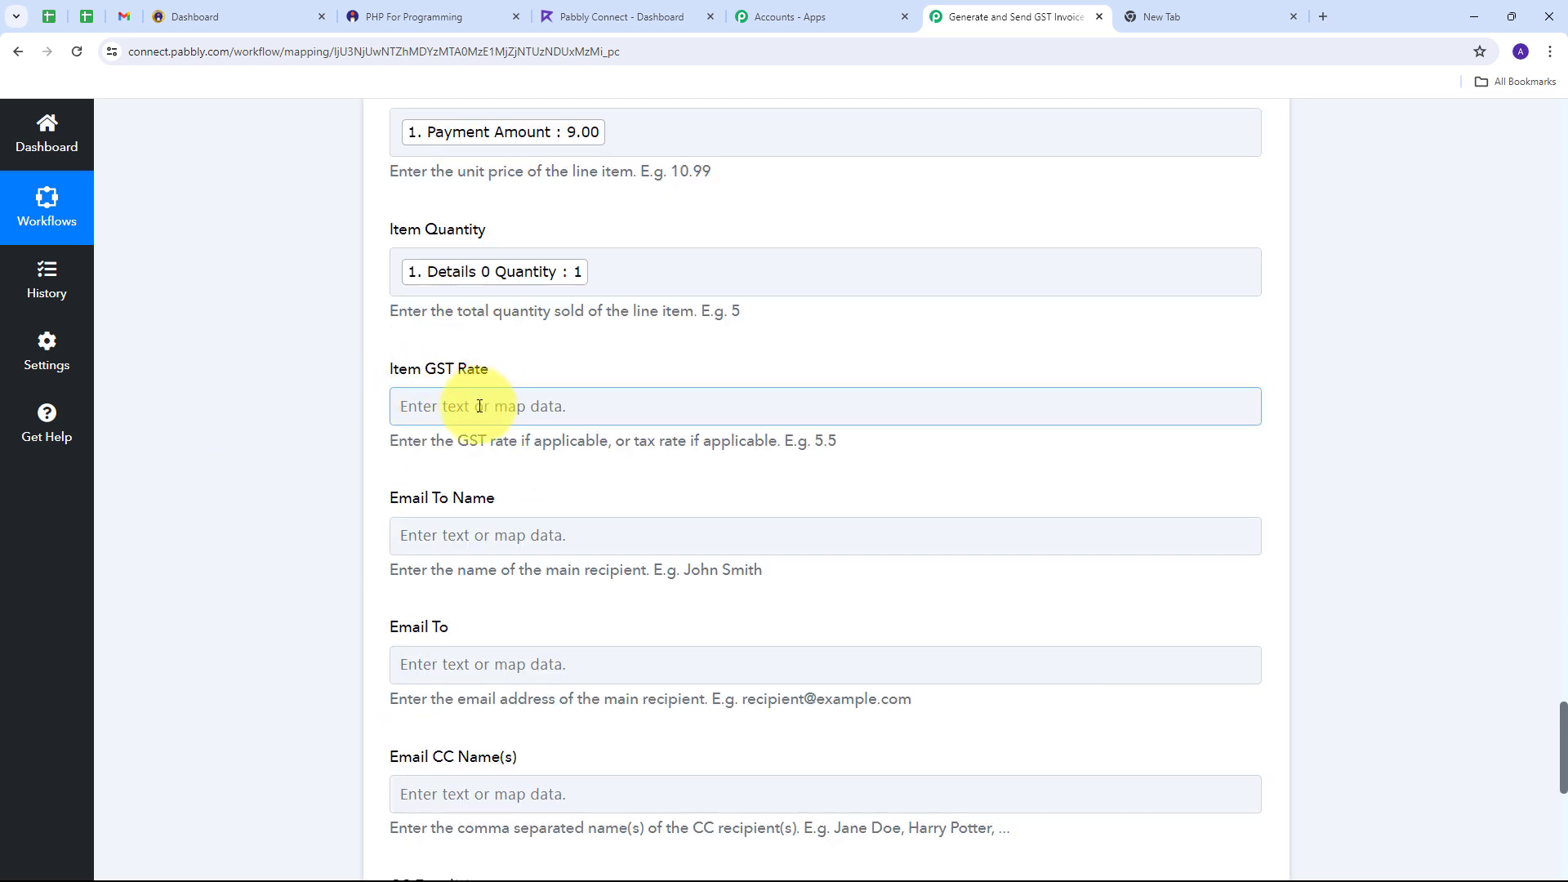
pyautogui.click(476, 405)
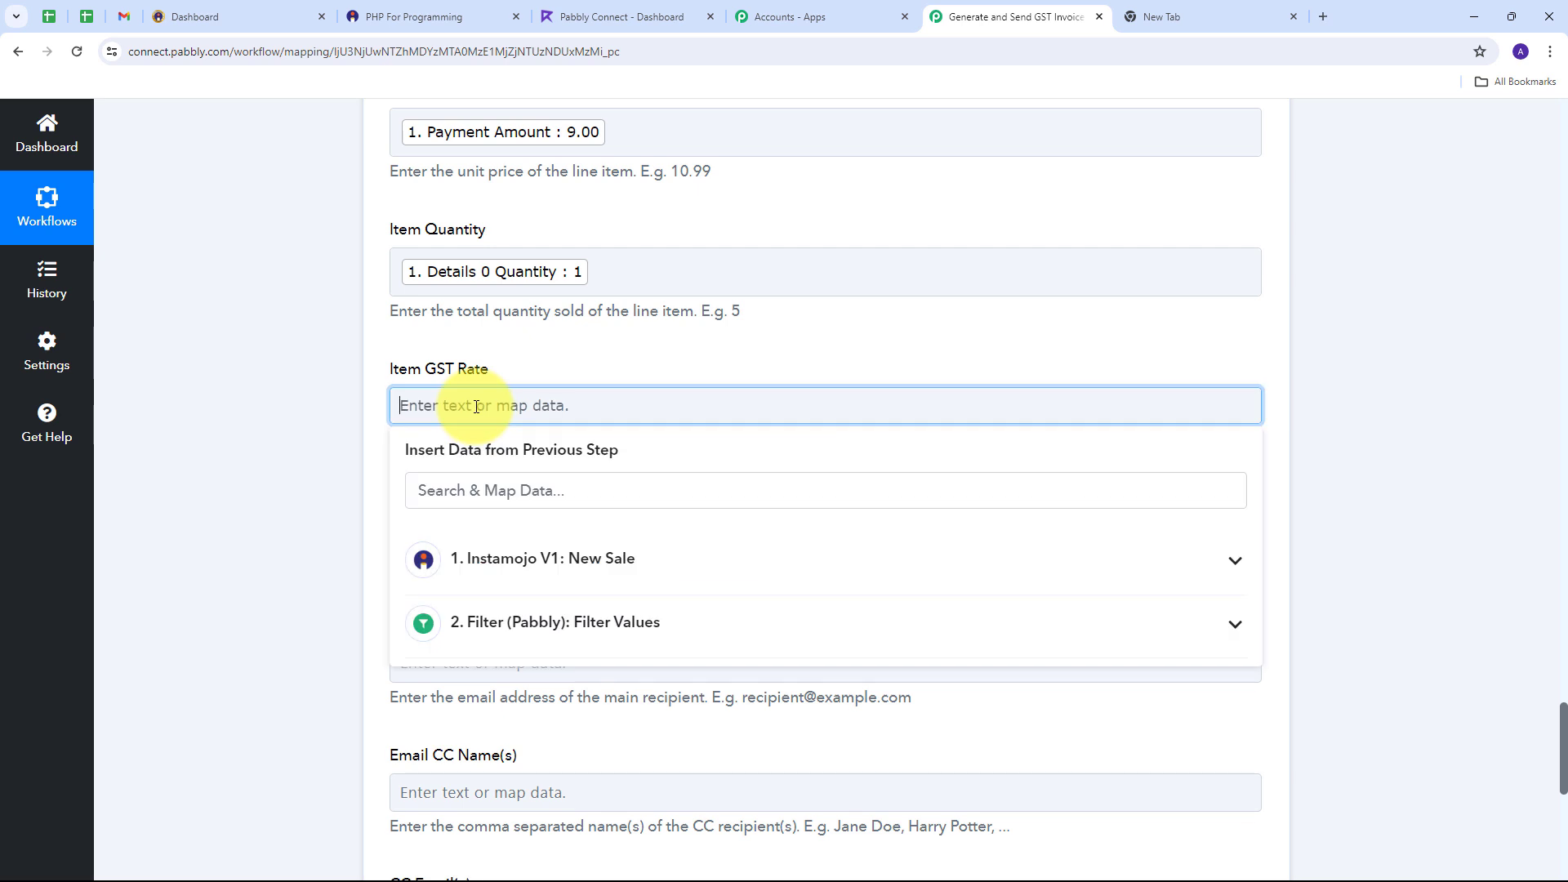
pyautogui.write('5')
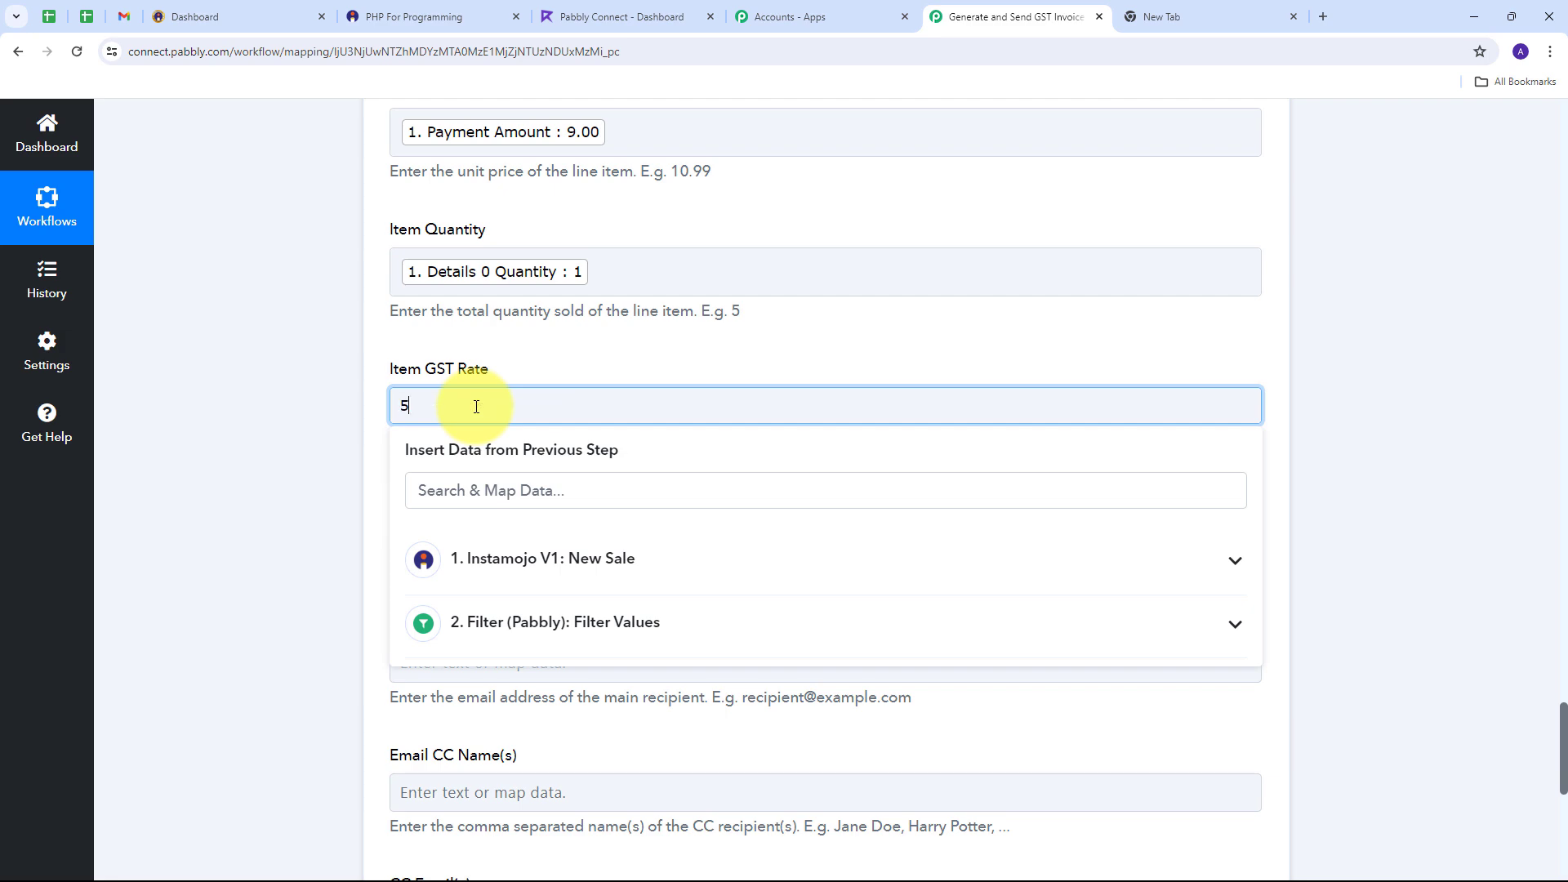
pyautogui.click(336, 426)
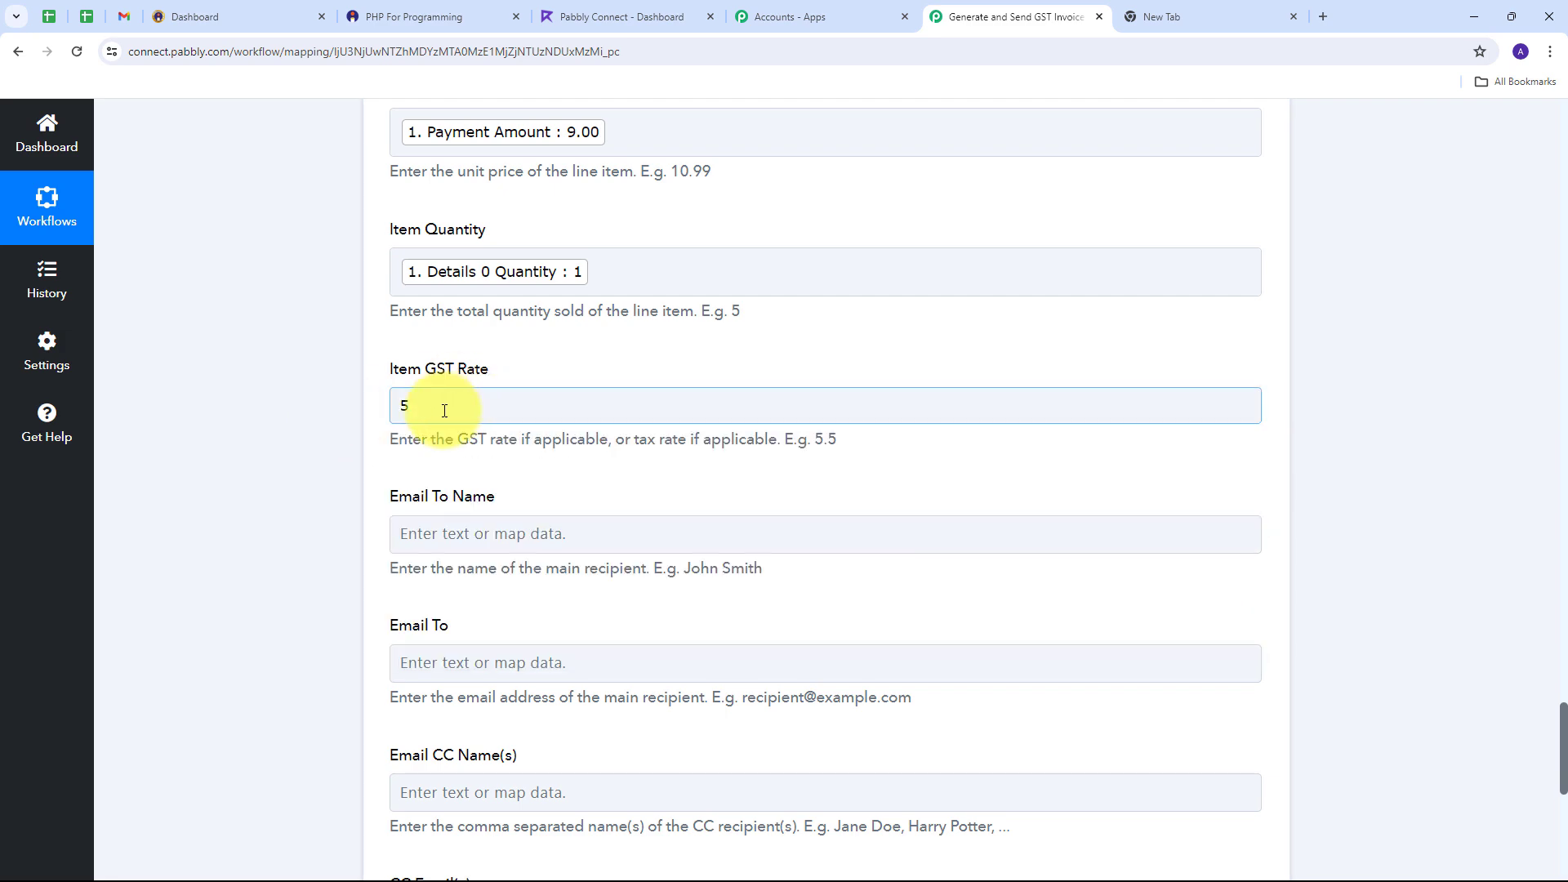
# Step: Save and test the Refrens step, confirming an UNPAID New Sale INVOICE in INR
pyautogui.scroll(20, 699, 354)
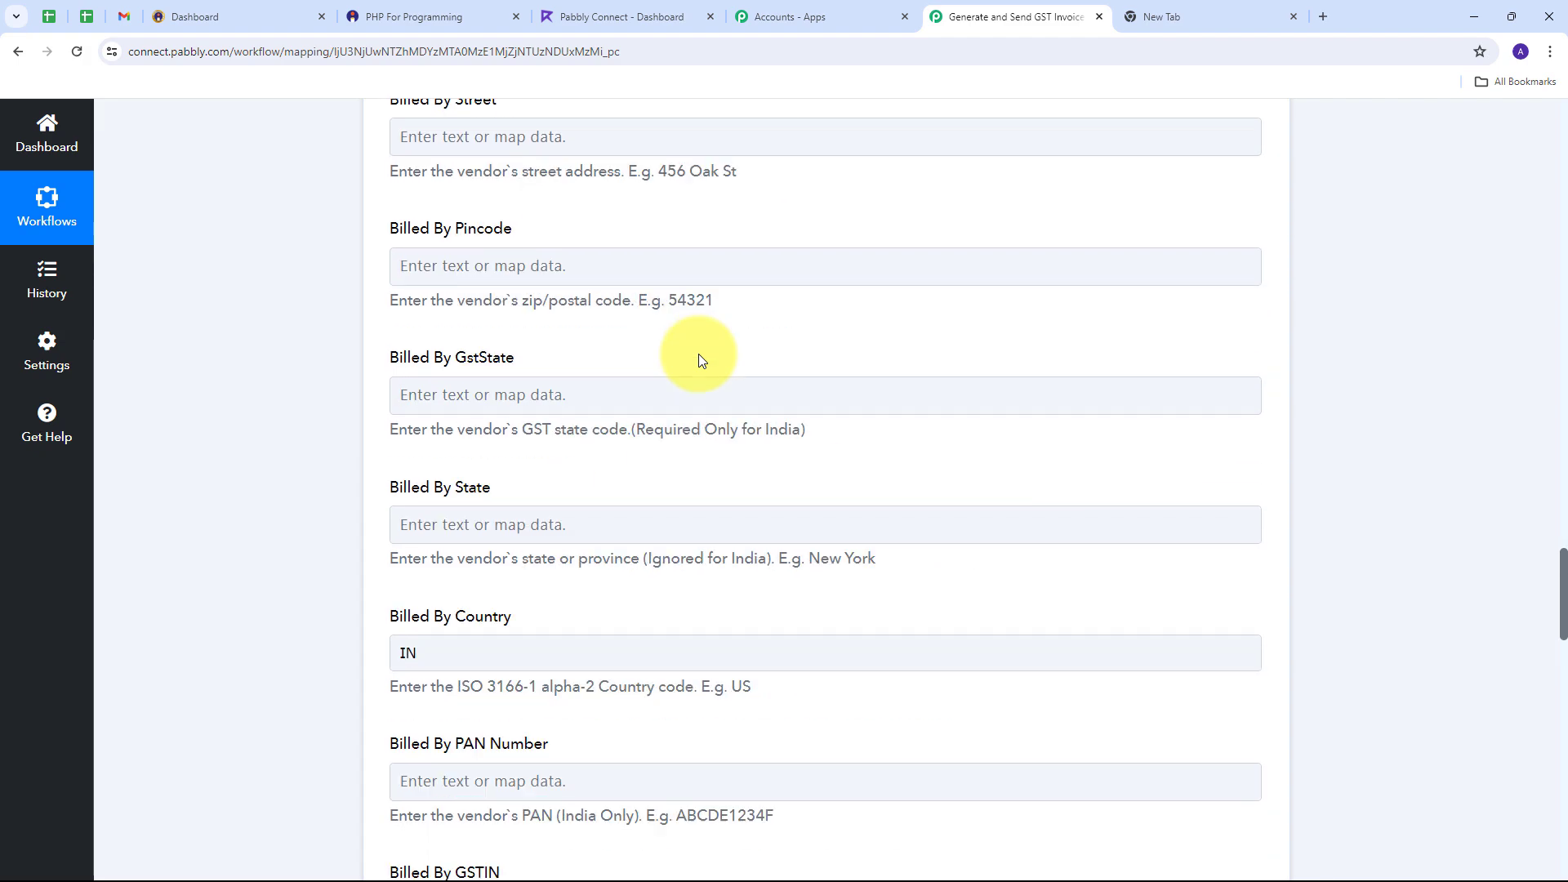
pyautogui.scroll(5, 698, 355)
pyautogui.scroll(-20, 698, 354)
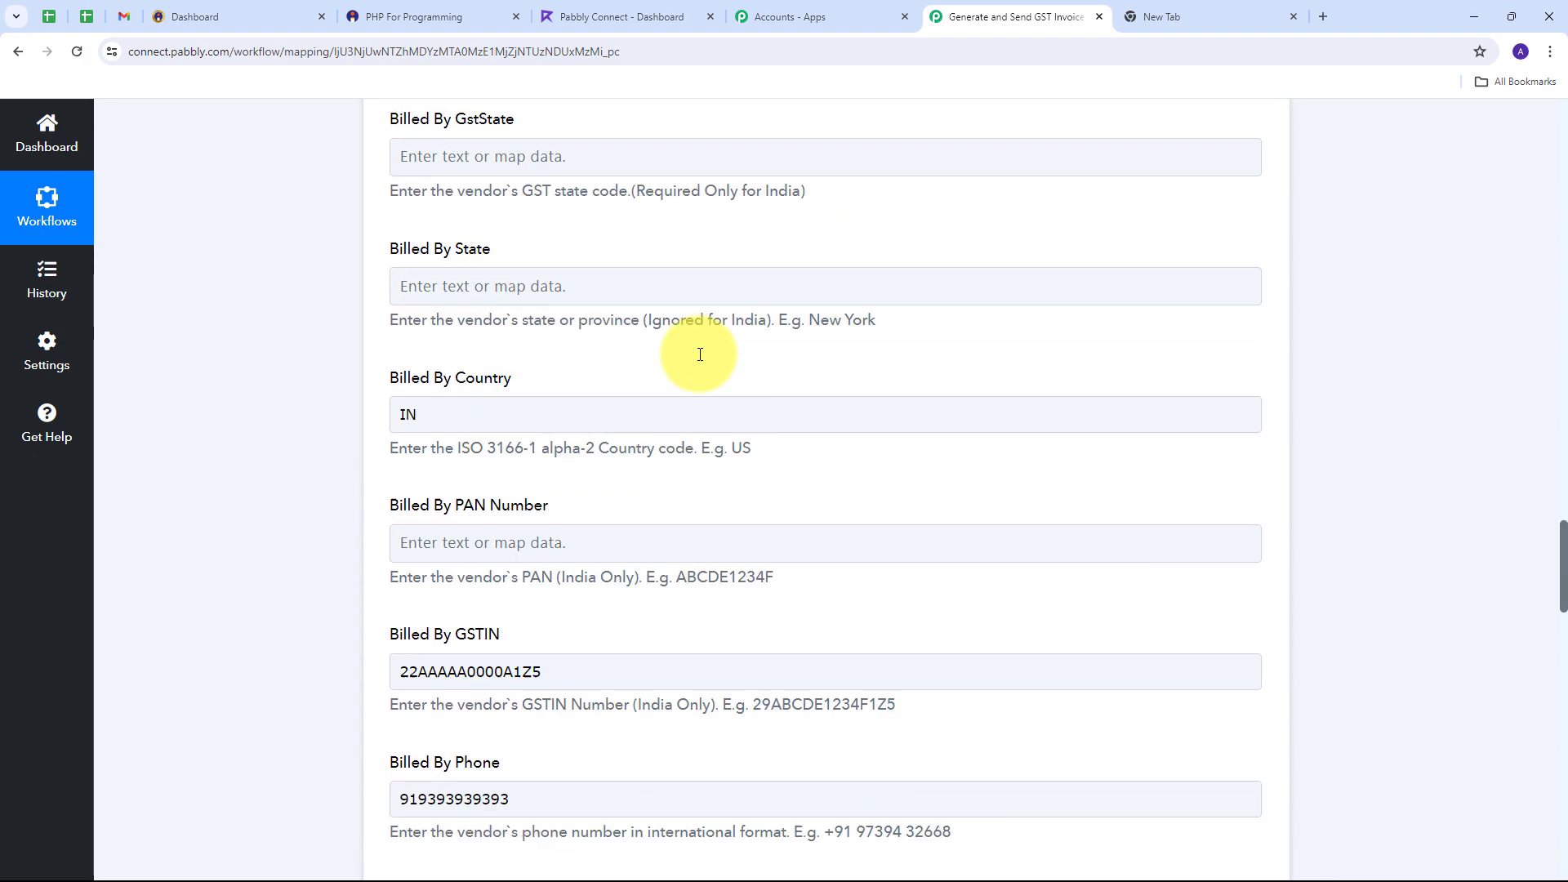
pyautogui.scroll(-8, 700, 354)
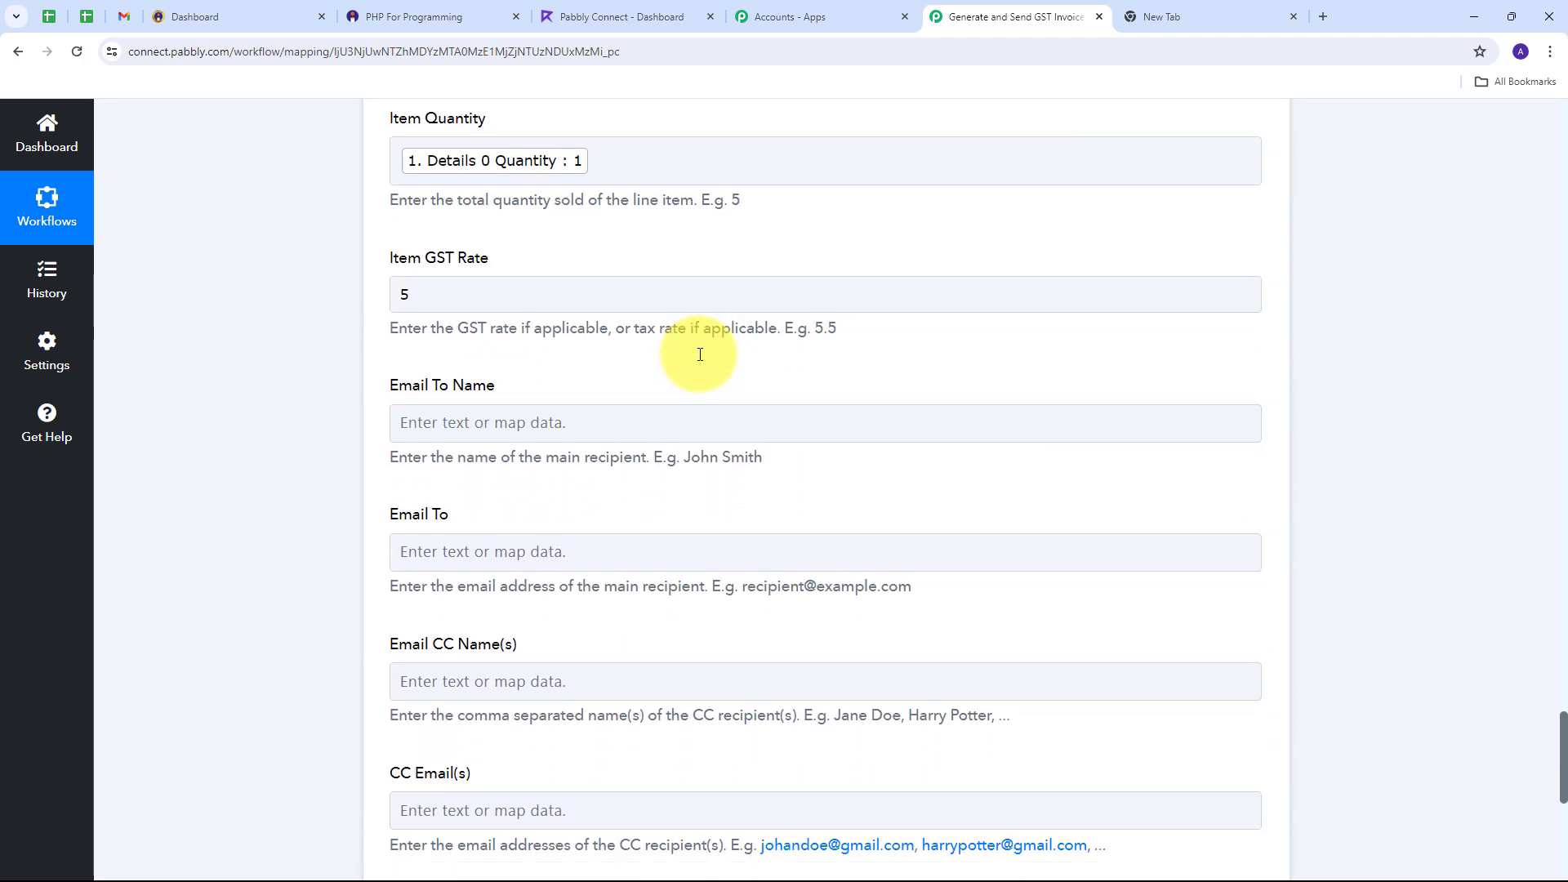
pyautogui.scroll(4, 700, 354)
pyautogui.scroll(-2, 700, 359)
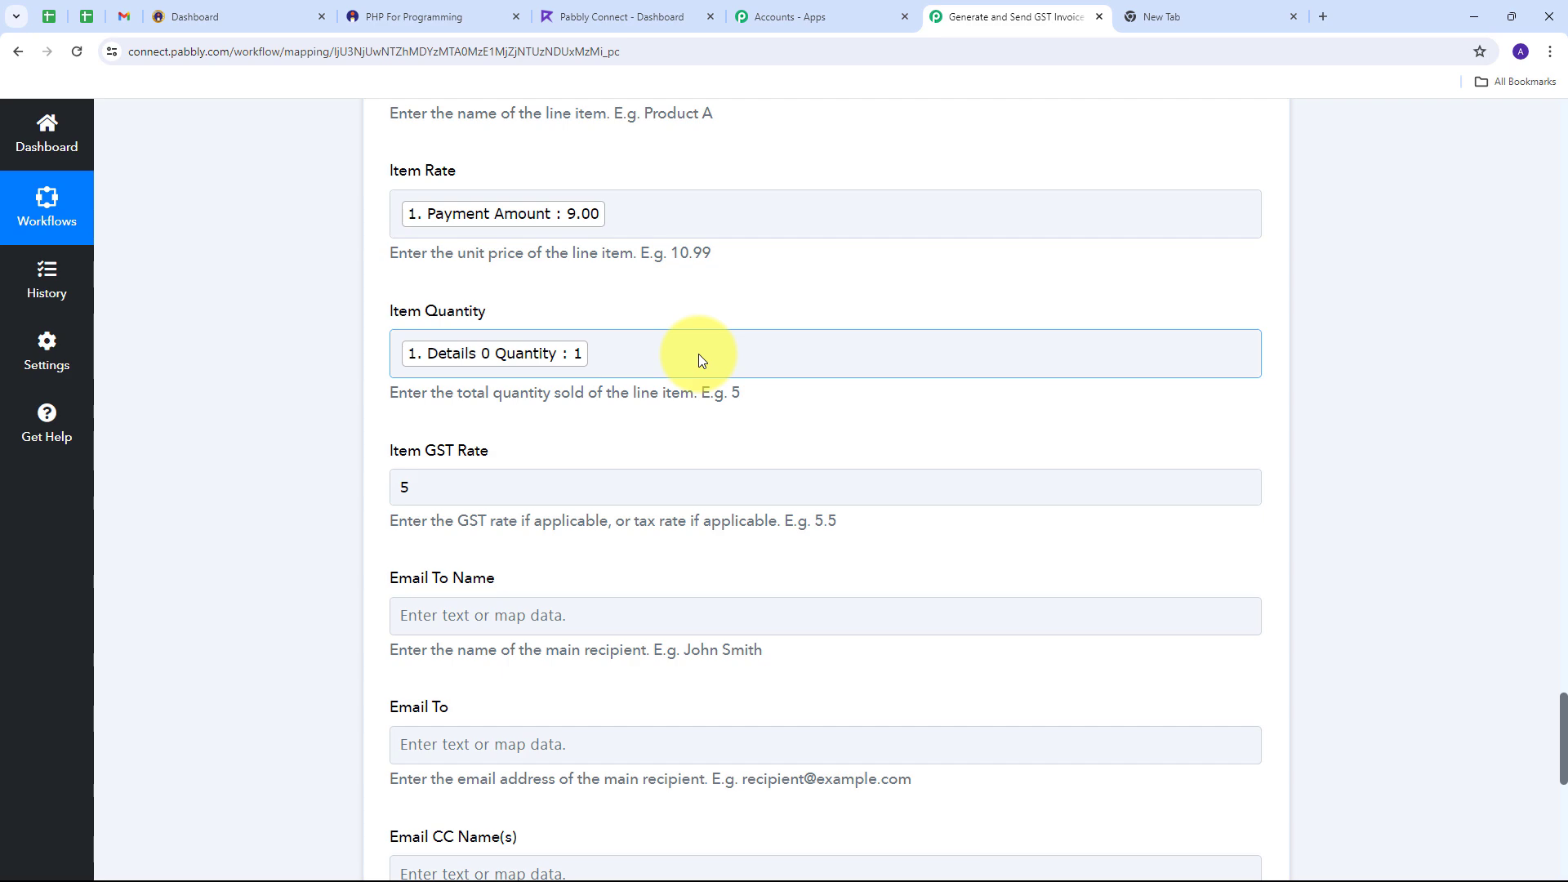
pyautogui.scroll(-7, 698, 355)
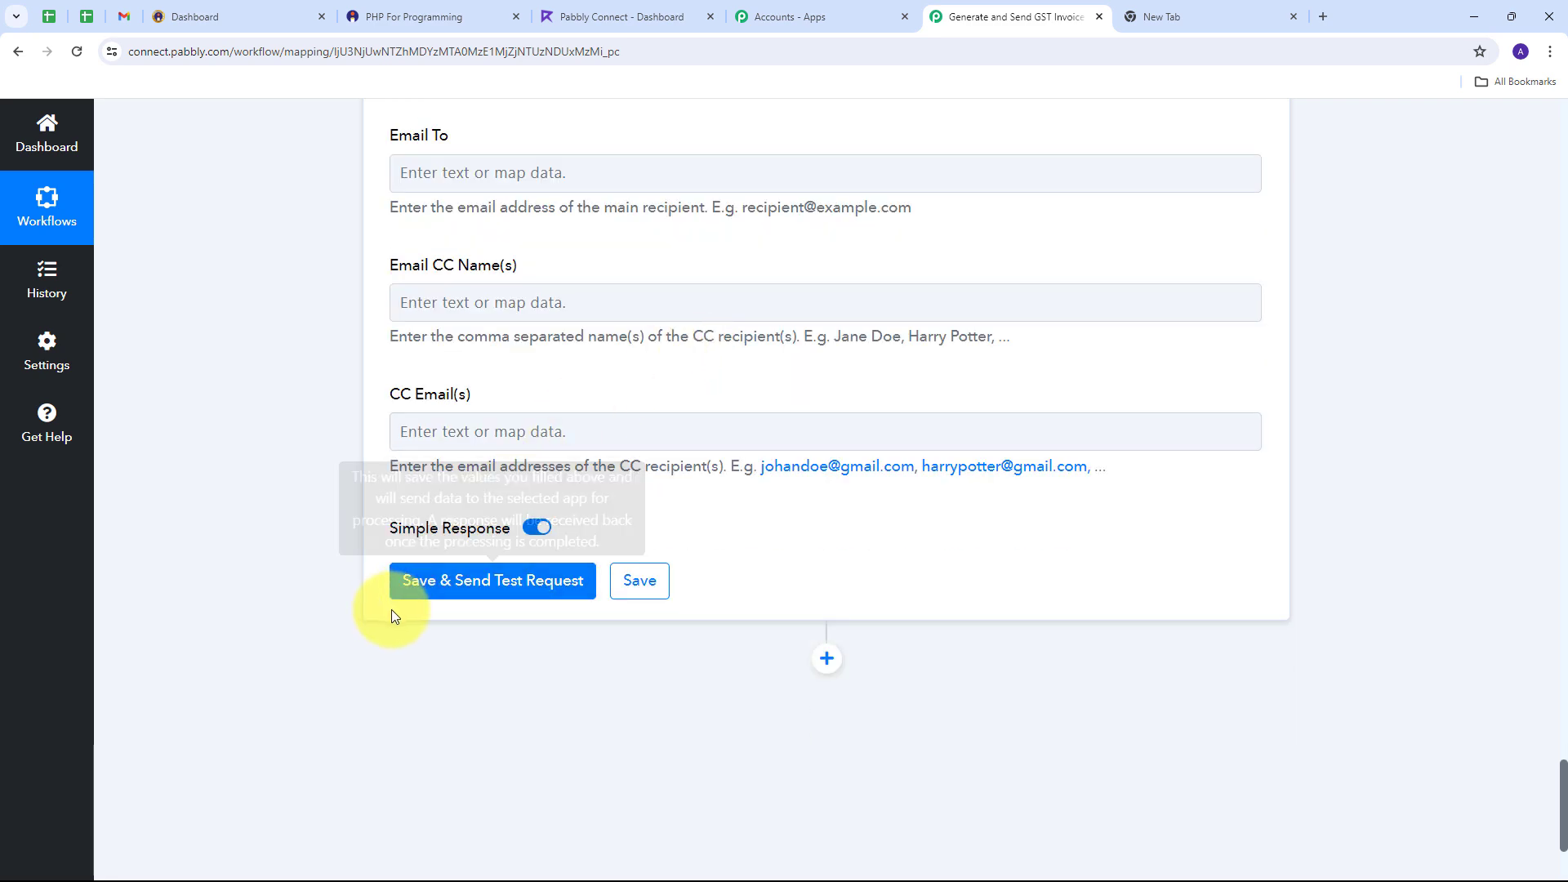
pyautogui.click(467, 594)
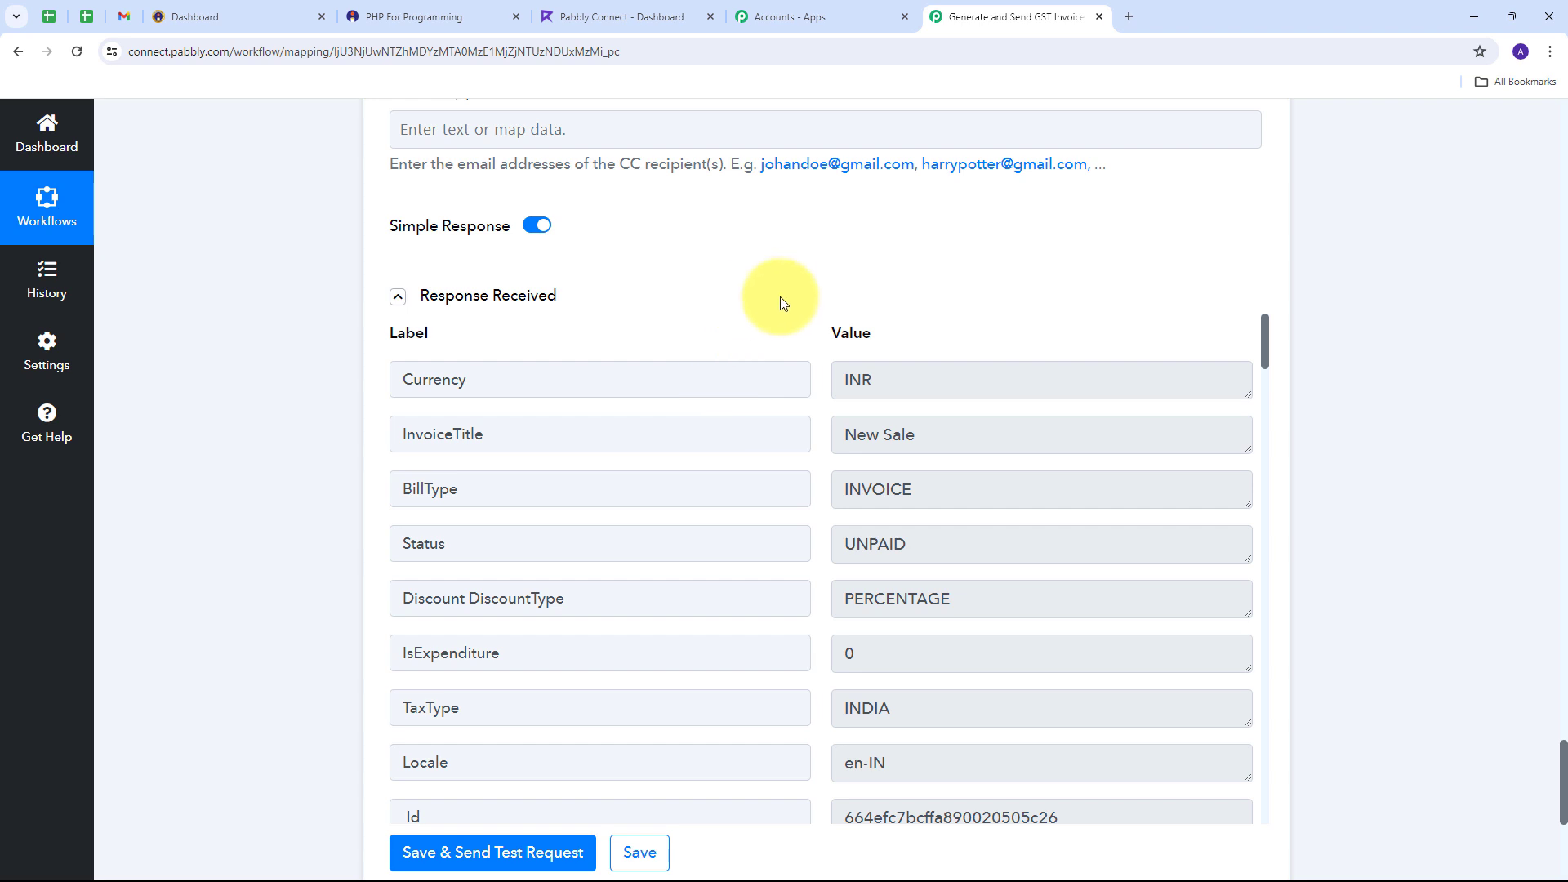
pyautogui.scroll(-3, 926, 404)
pyautogui.scroll(3, 926, 405)
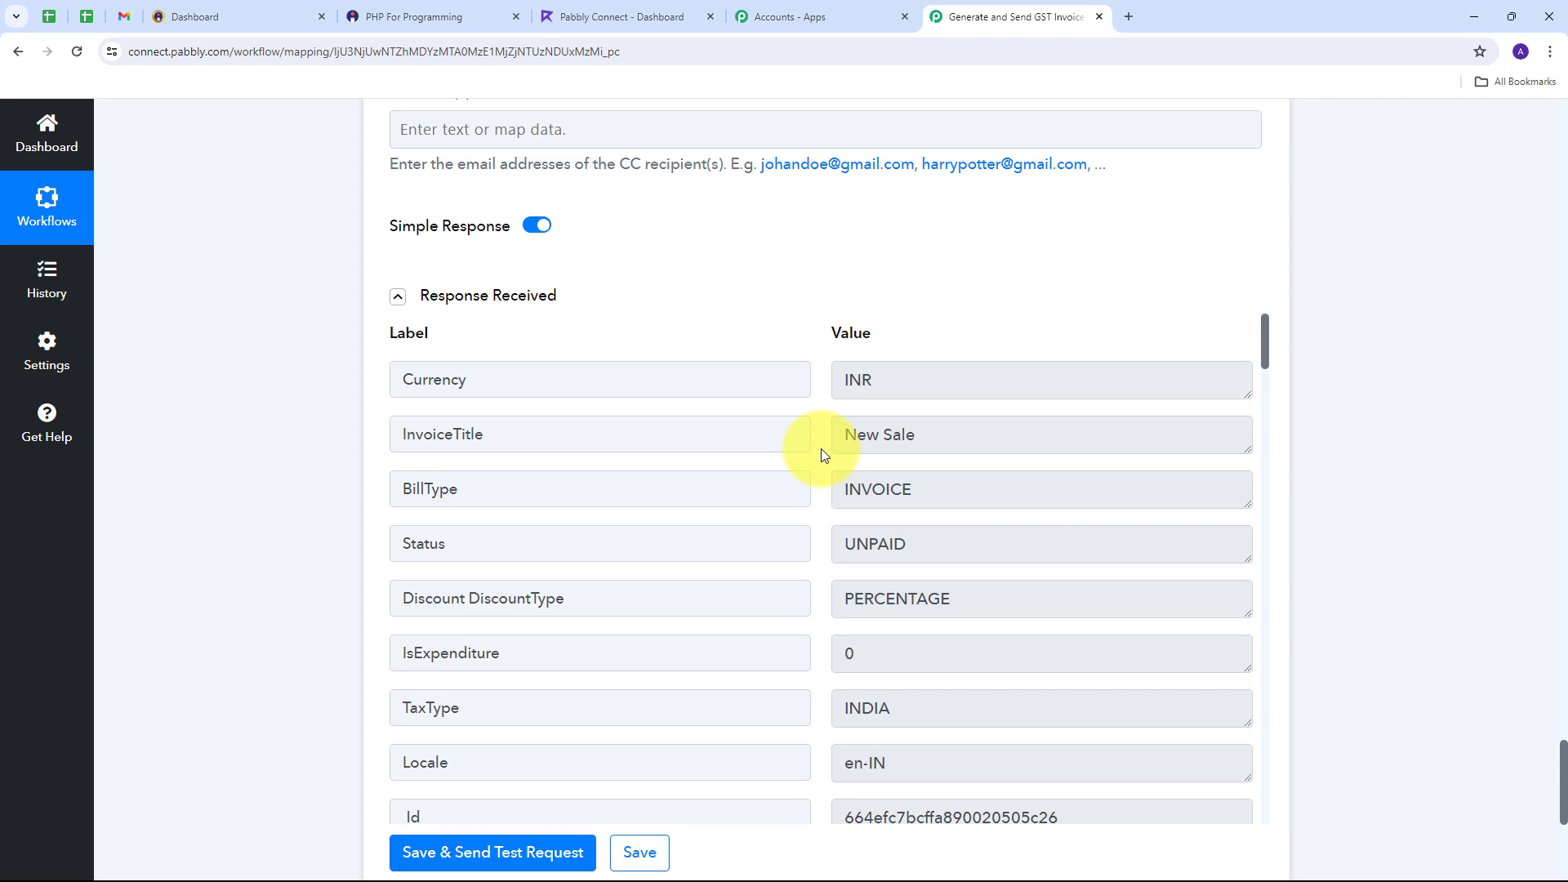
# Step: In Refrens, go to Invoices and open the new invoice APP-2020-0016
pyautogui.click(630, 18)
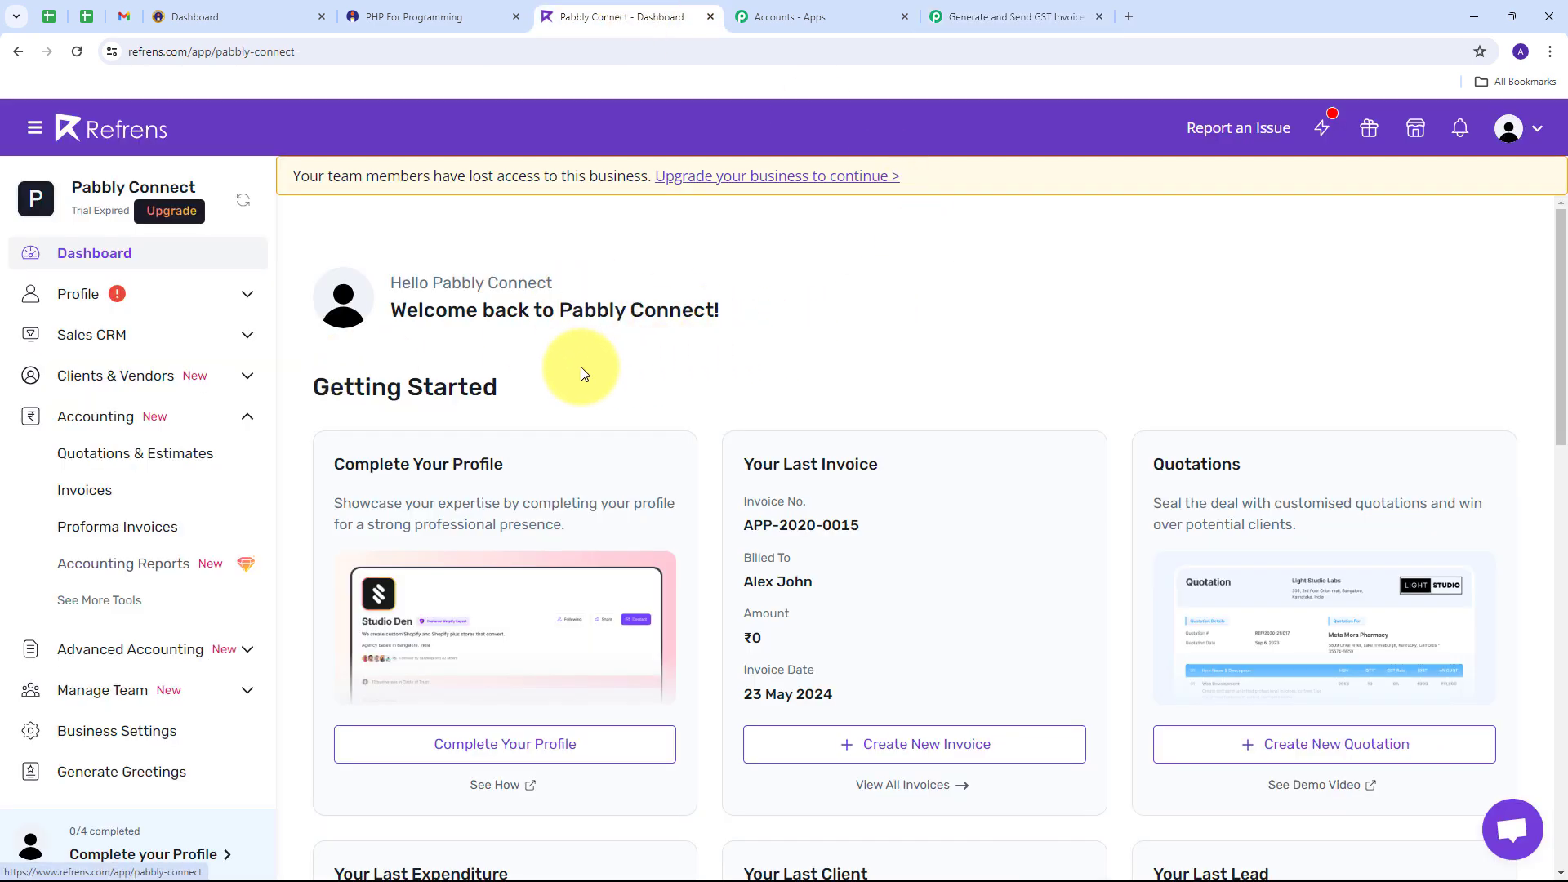
pyautogui.click(84, 490)
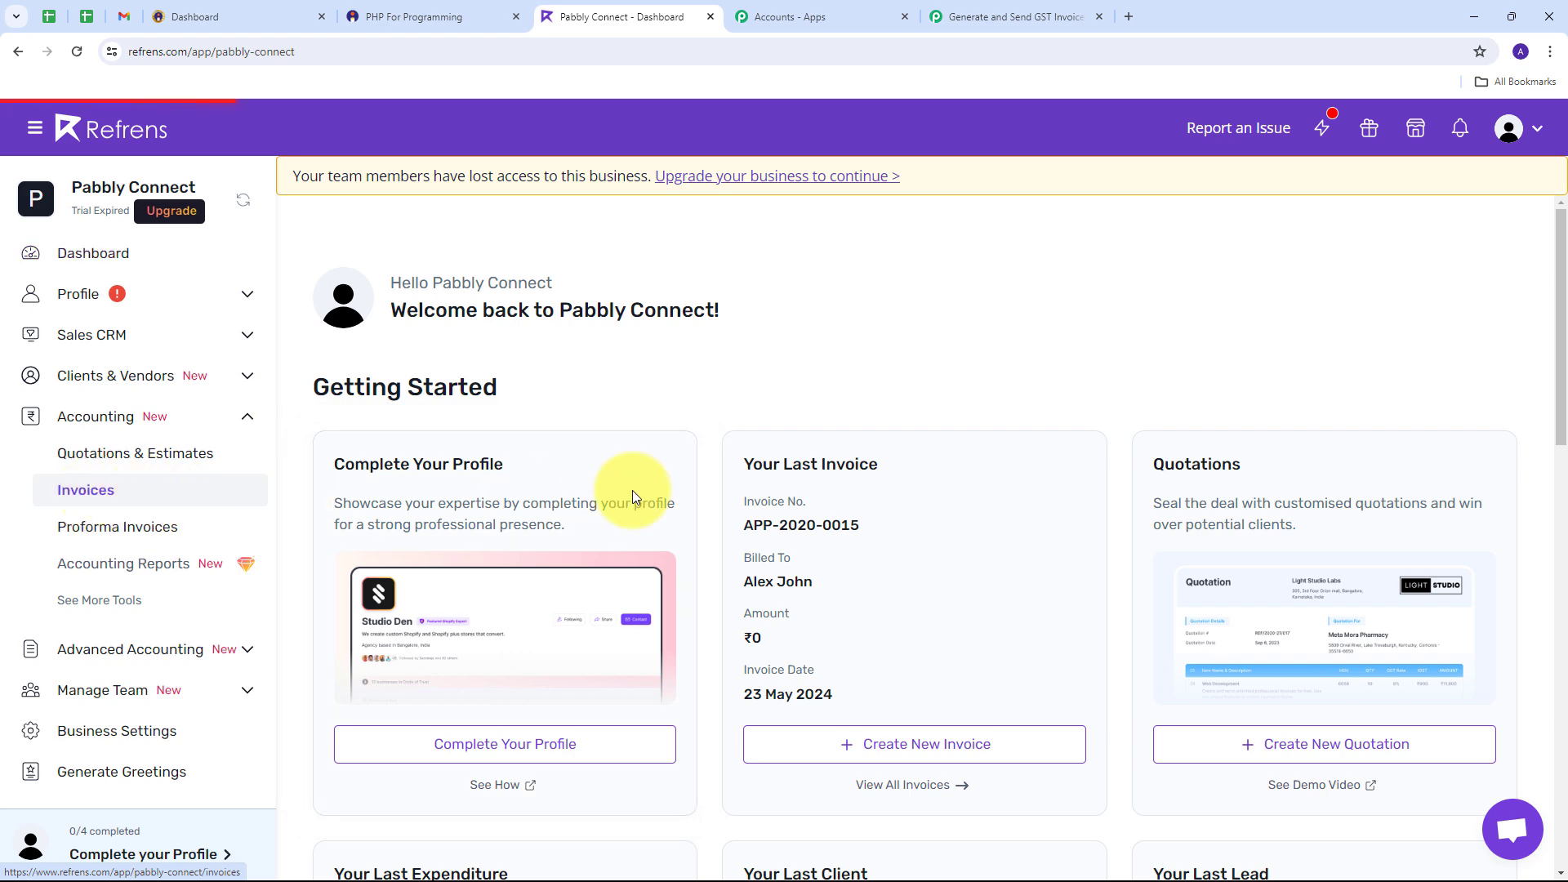
pyautogui.scroll(-2, 871, 425)
pyautogui.scroll(-4, 865, 421)
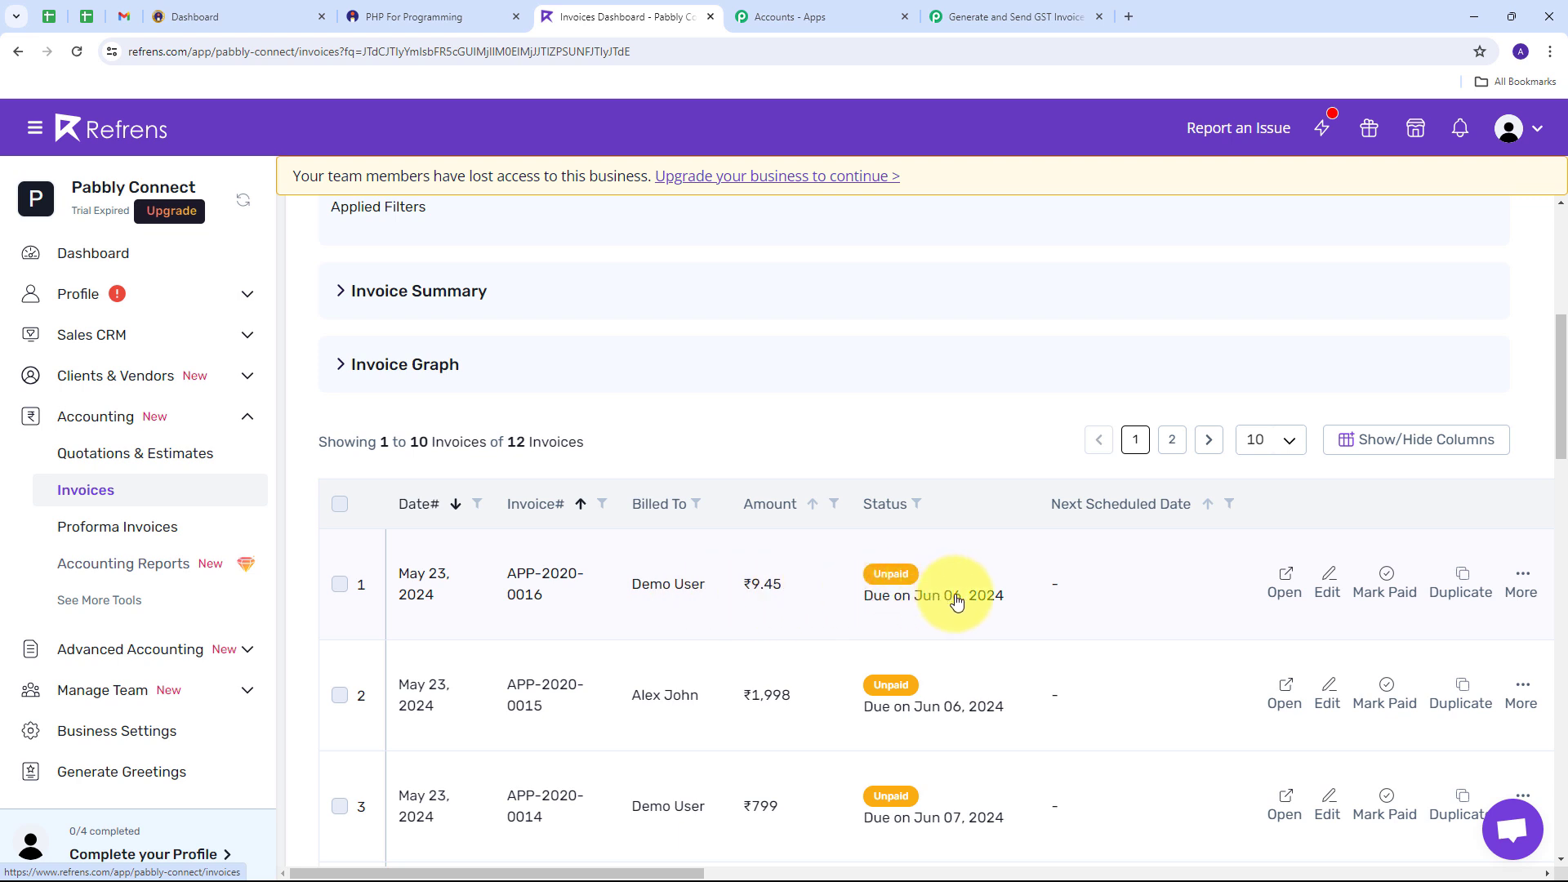
pyautogui.click(677, 593)
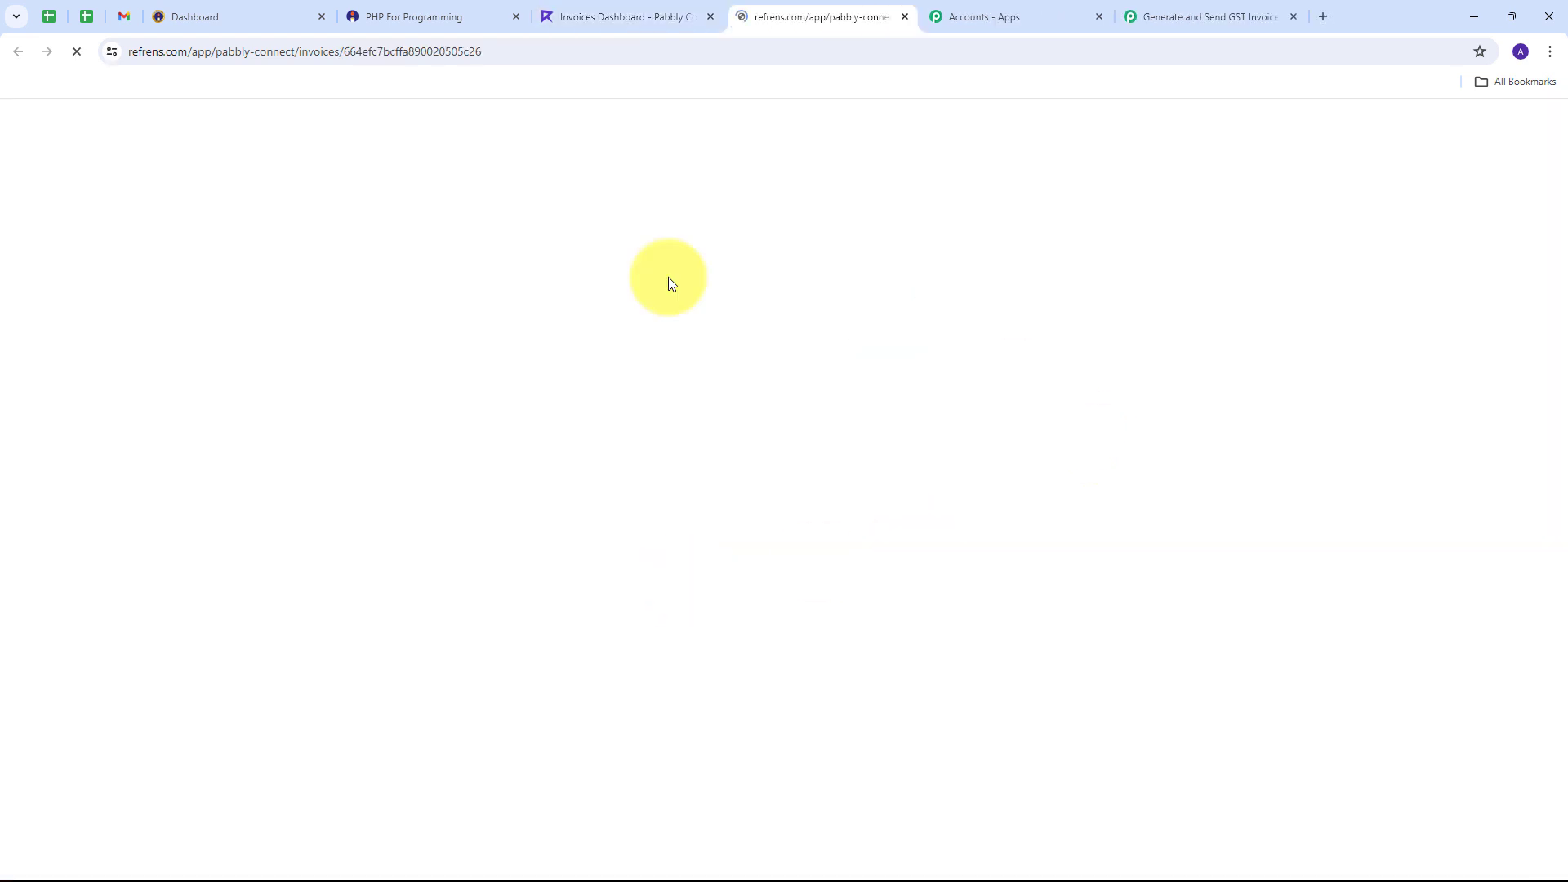
pyautogui.scroll(-2, 854, 368)
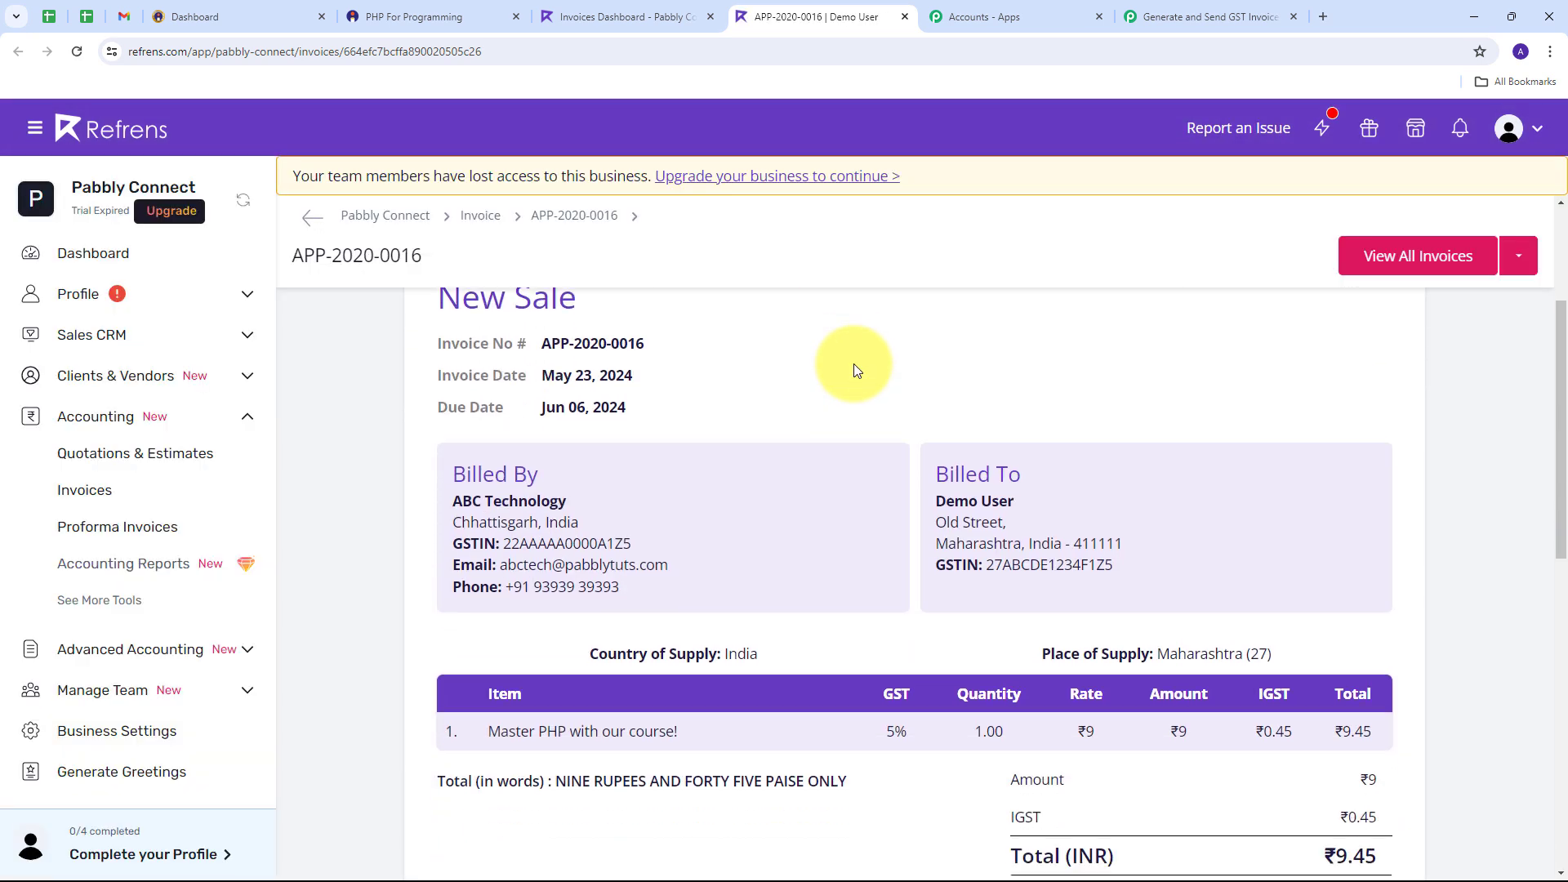
pyautogui.scroll(2, 854, 370)
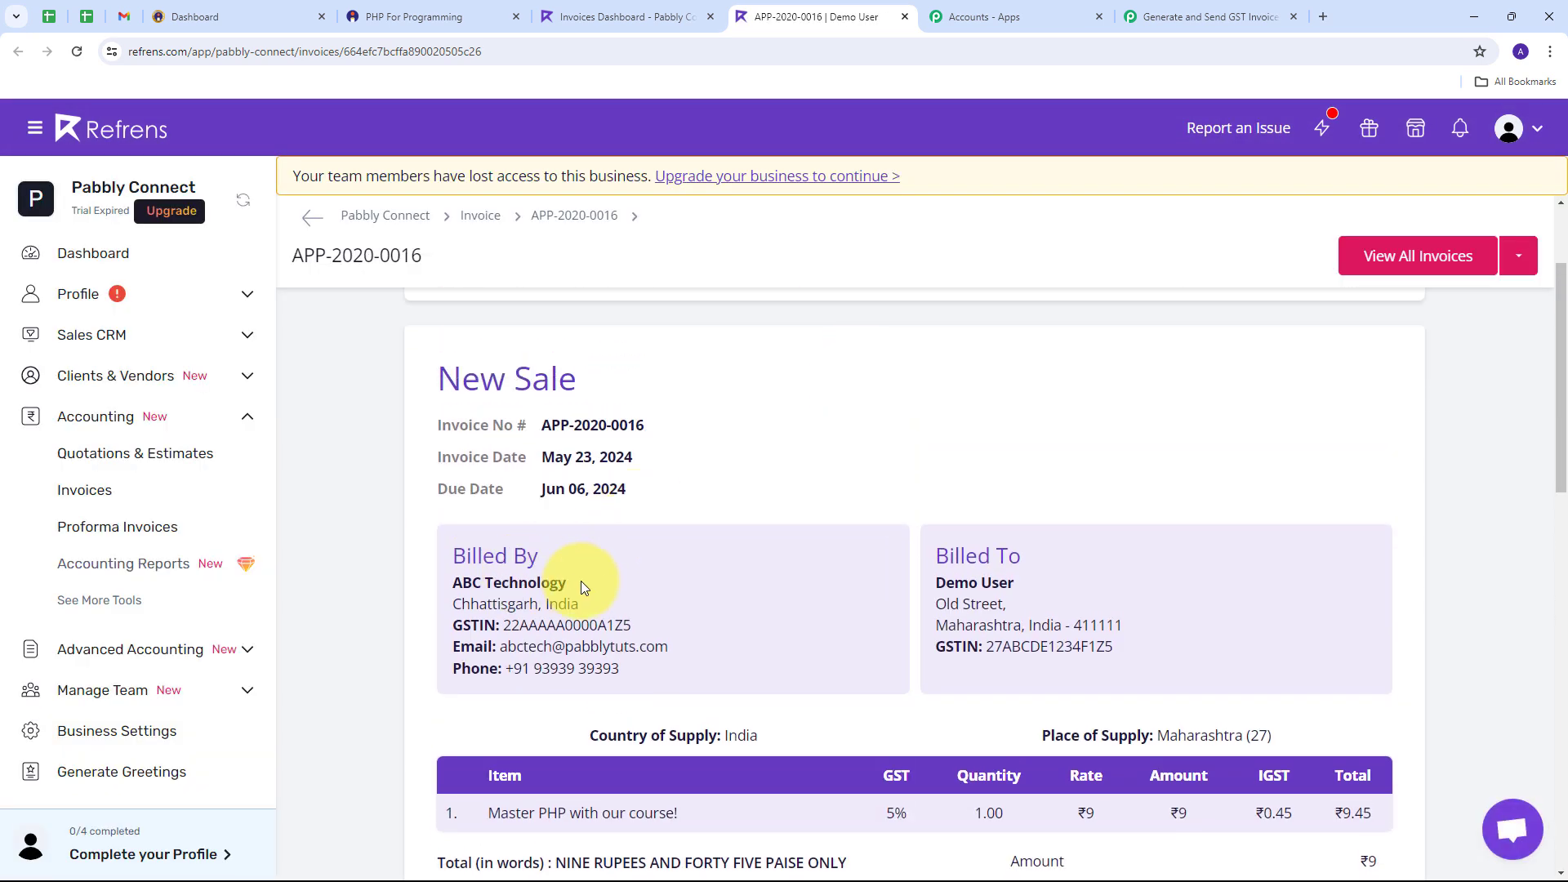
pyautogui.moveTo(580, 580); pyautogui.dragTo(438, 581)
pyautogui.moveTo(502, 633); pyautogui.dragTo(632, 634)
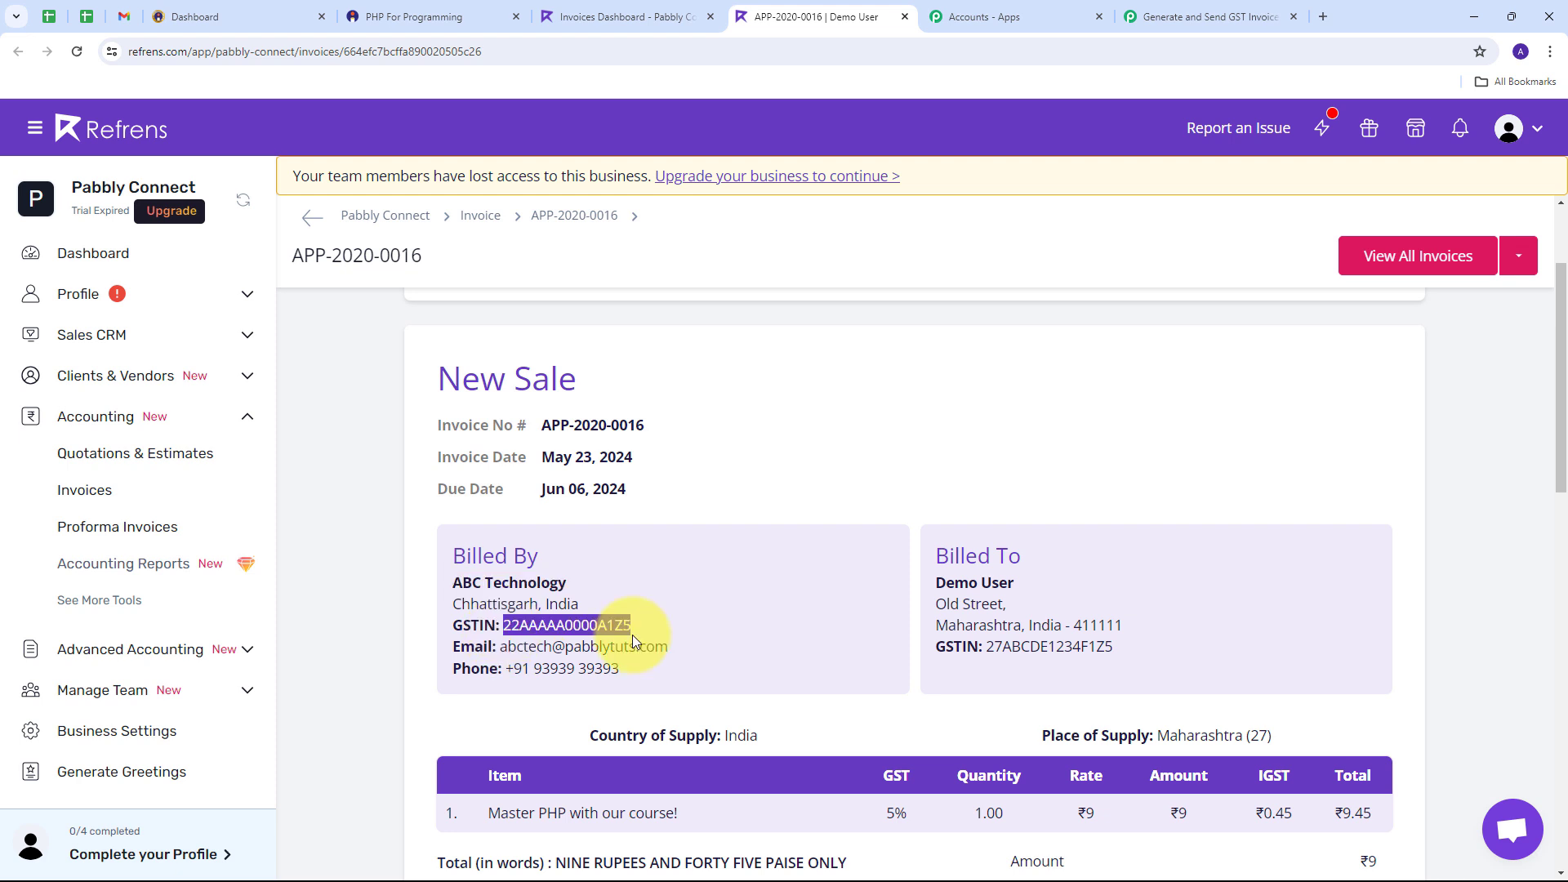
pyautogui.click(501, 647)
pyautogui.moveTo(500, 647); pyautogui.dragTo(679, 653)
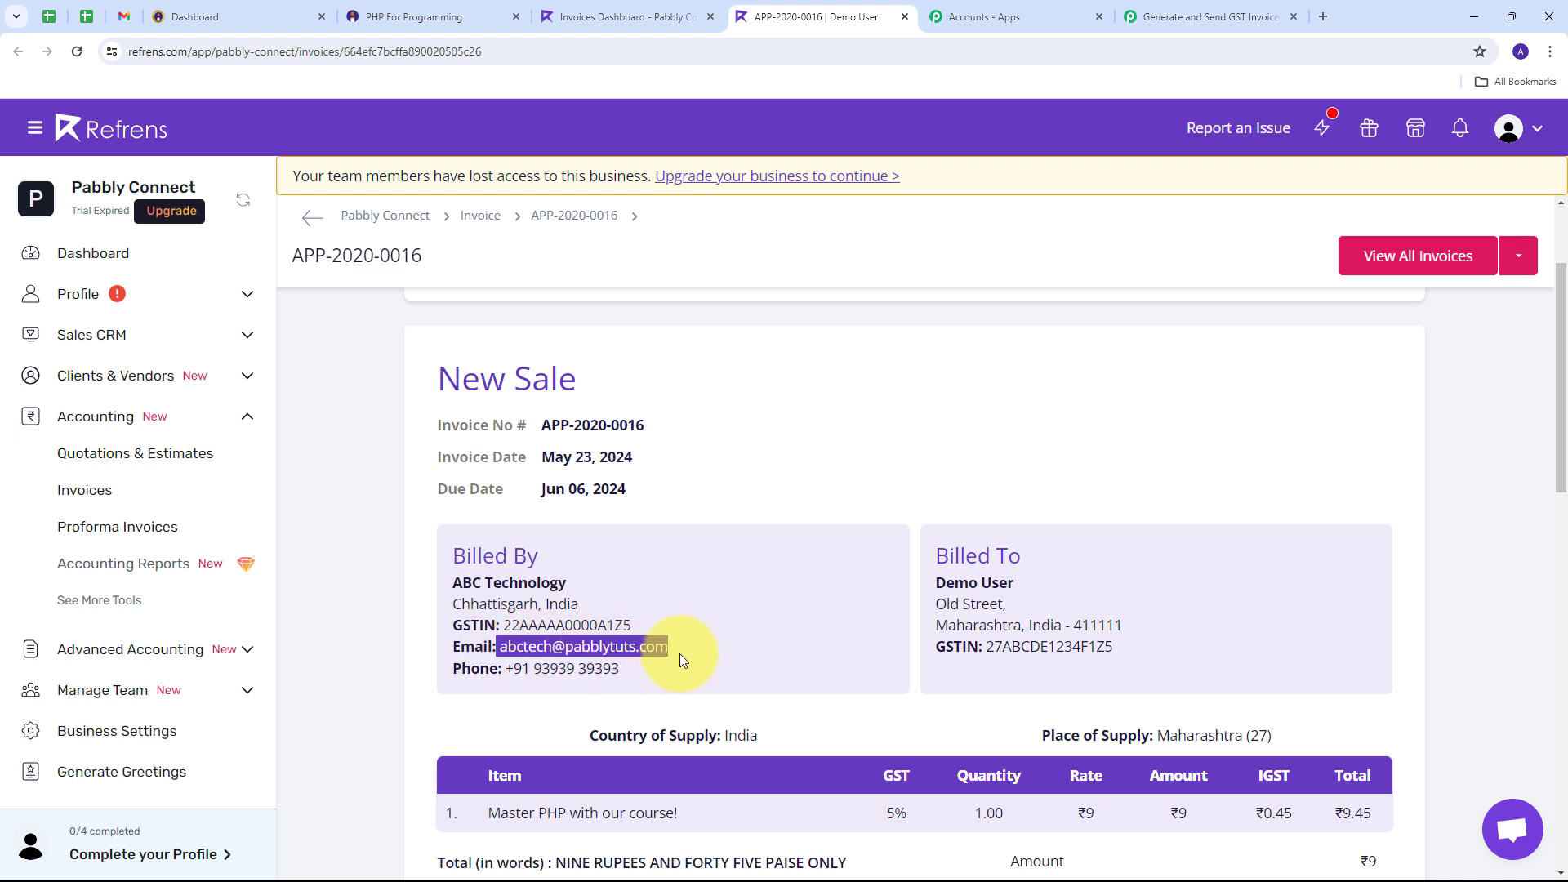
pyautogui.moveTo(506, 669); pyautogui.dragTo(624, 670)
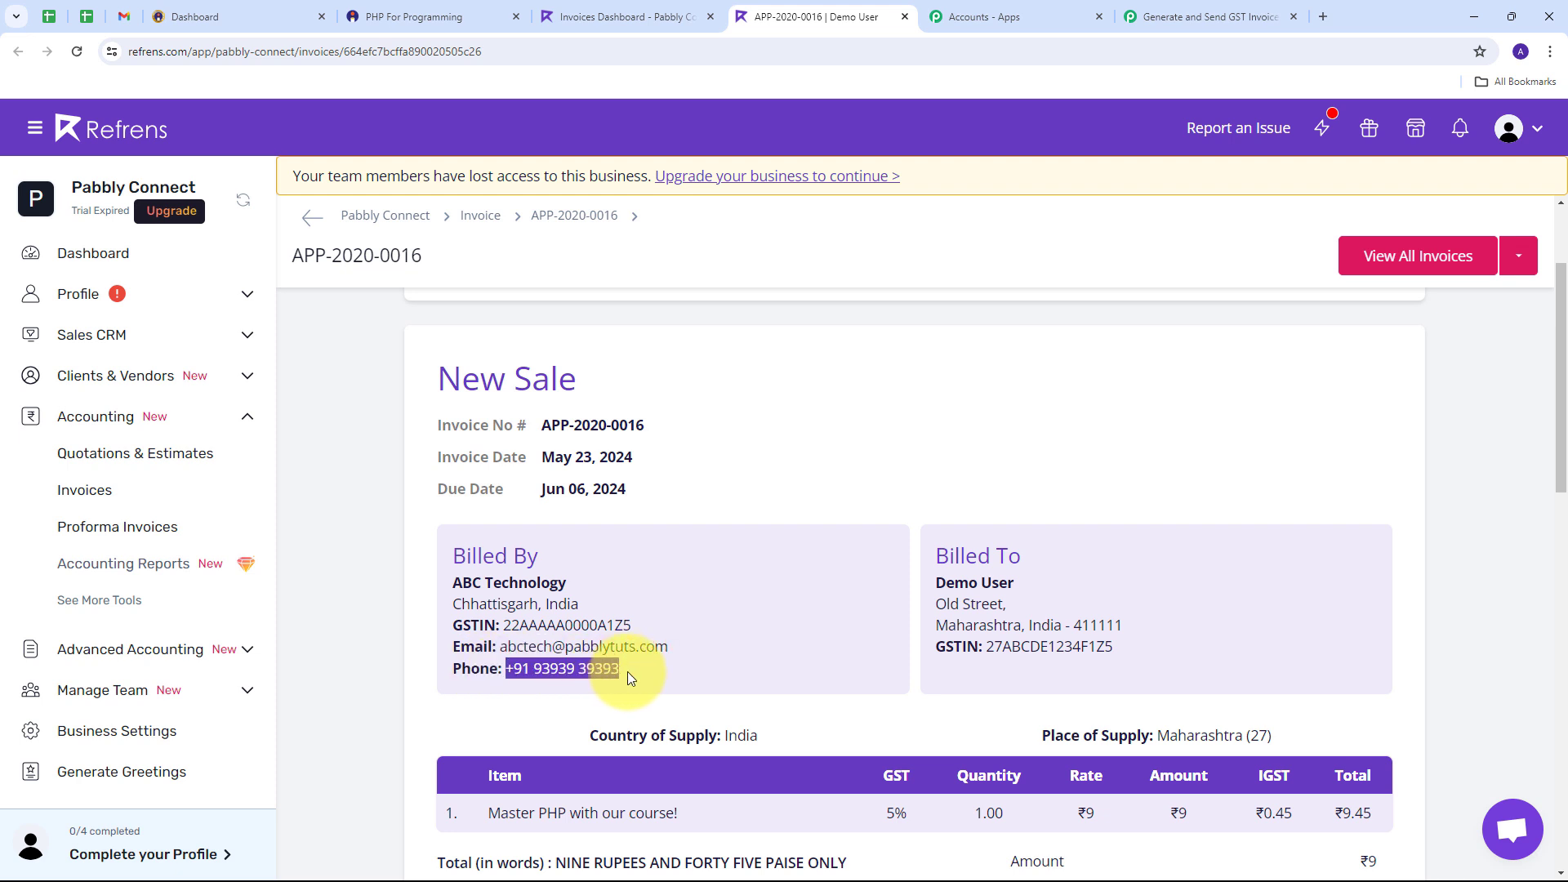
pyautogui.moveTo(936, 583); pyautogui.dragTo(1091, 586)
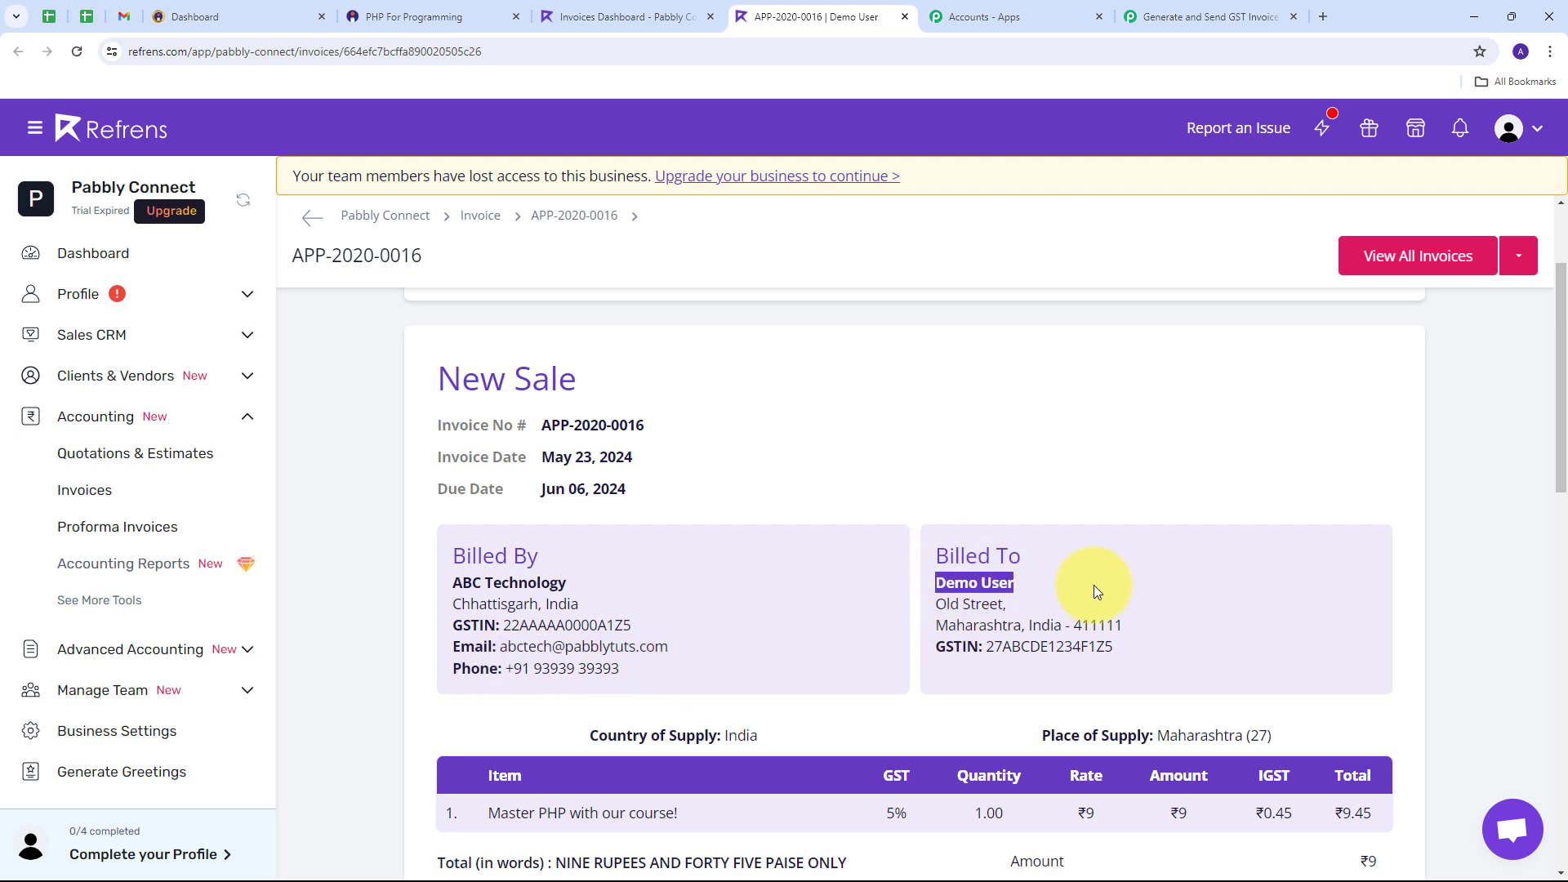
pyautogui.click(938, 605)
pyautogui.moveTo(937, 605); pyautogui.dragTo(1125, 627)
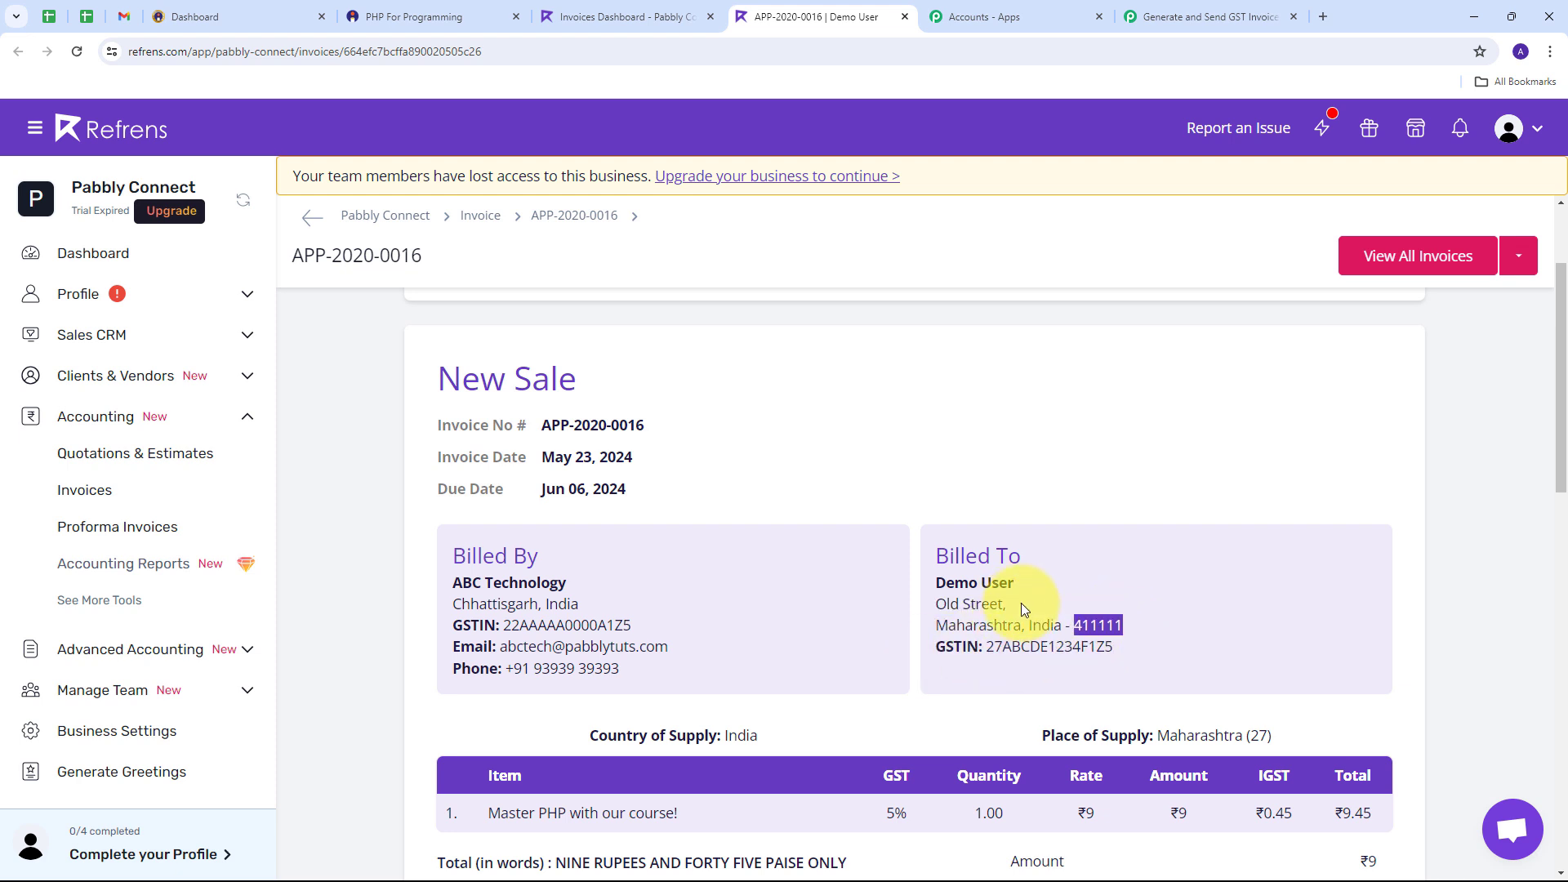
pyautogui.moveTo(987, 647); pyautogui.dragTo(1112, 646)
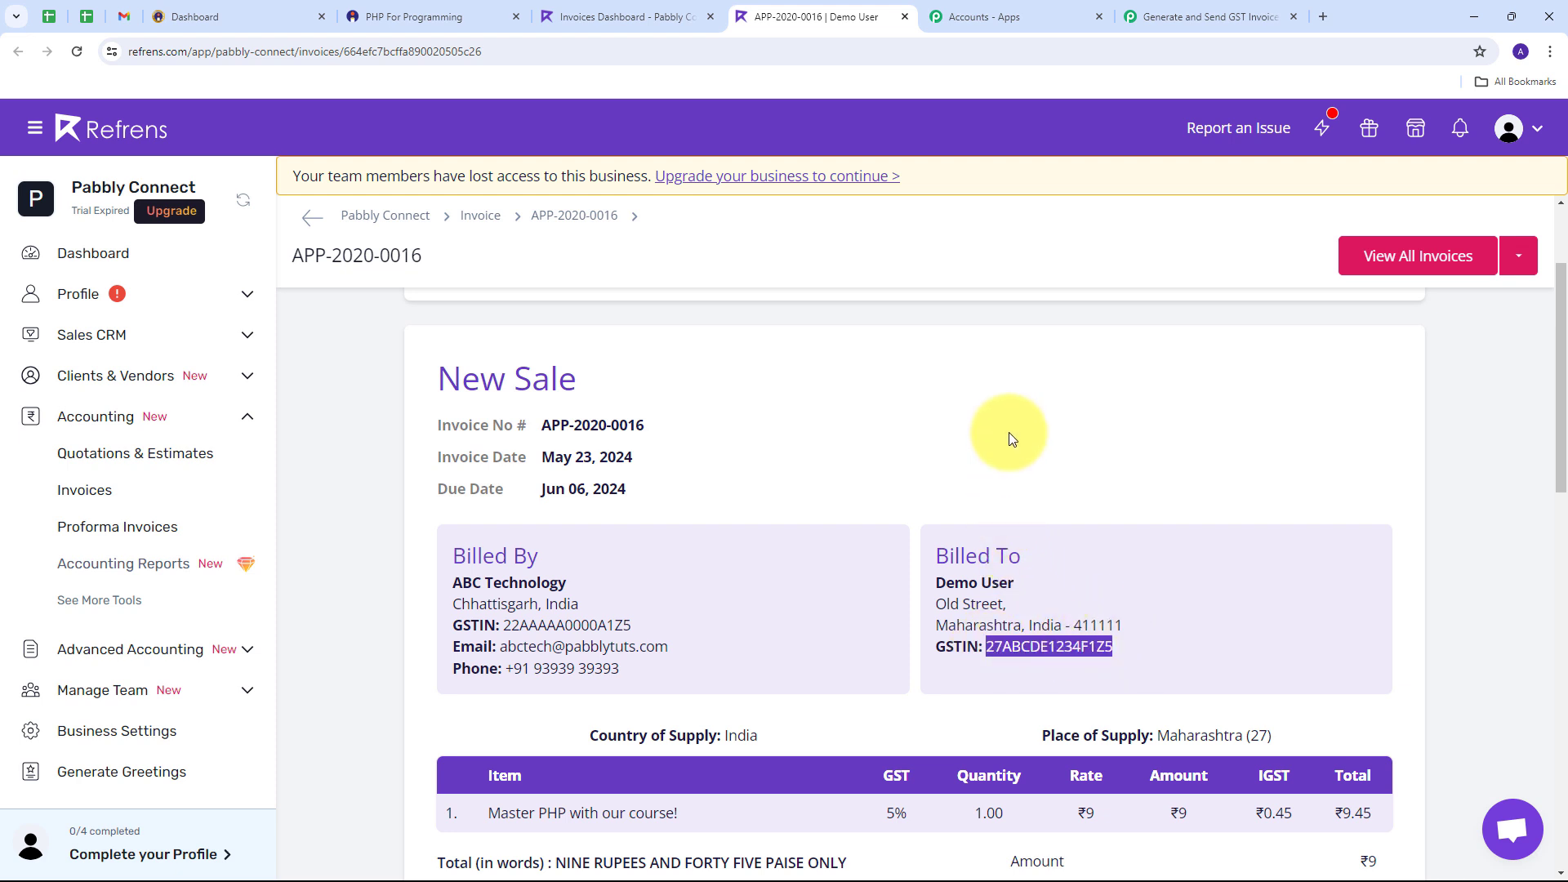
pyautogui.scroll(-4, 972, 392)
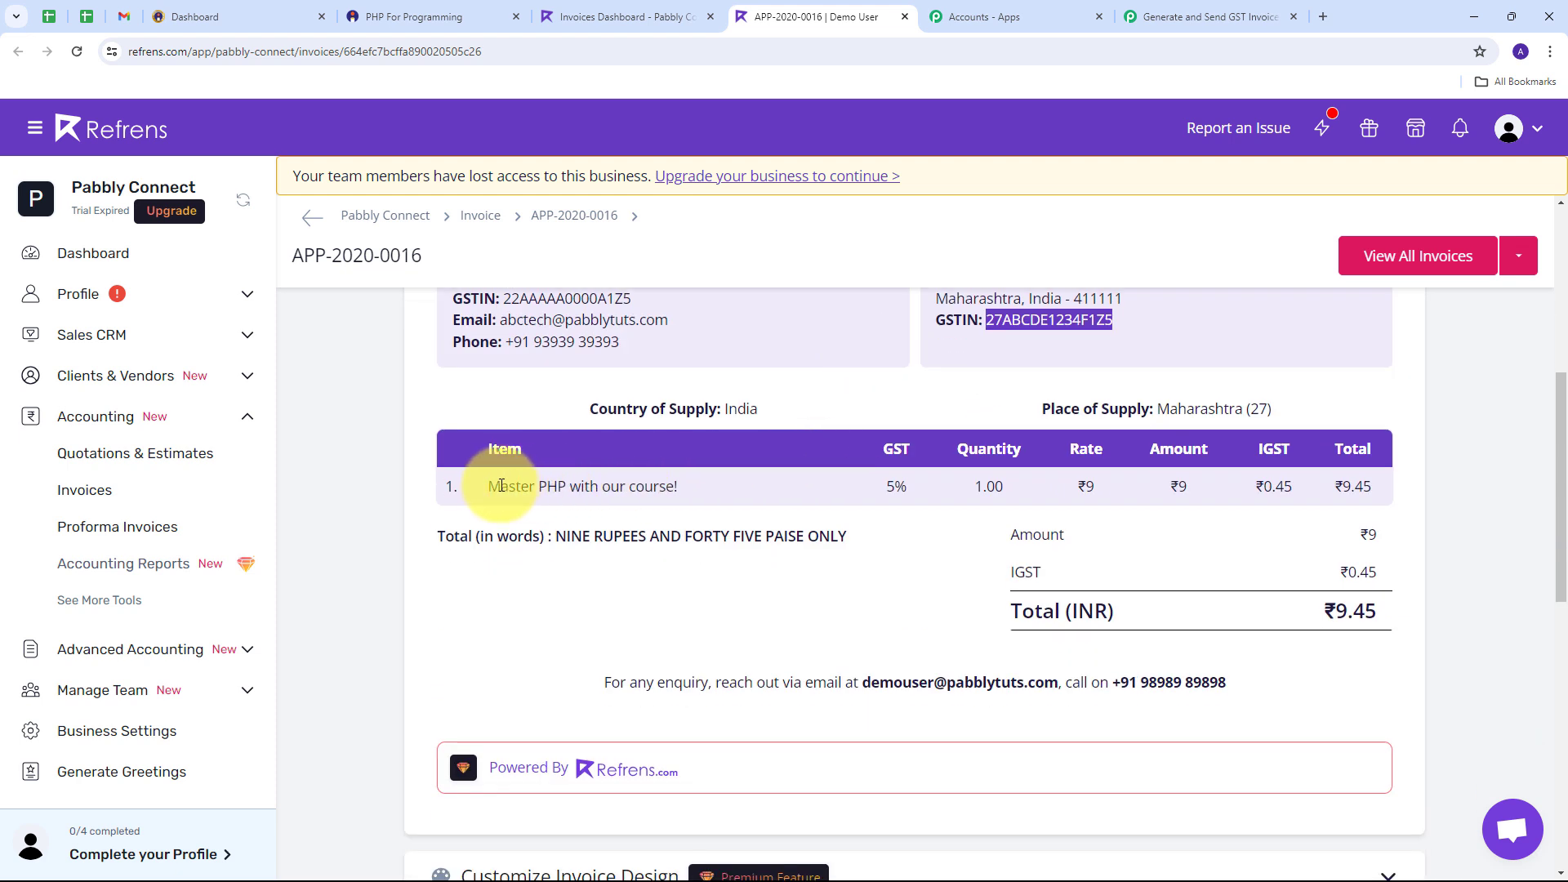
pyautogui.moveTo(491, 486); pyautogui.dragTo(683, 487)
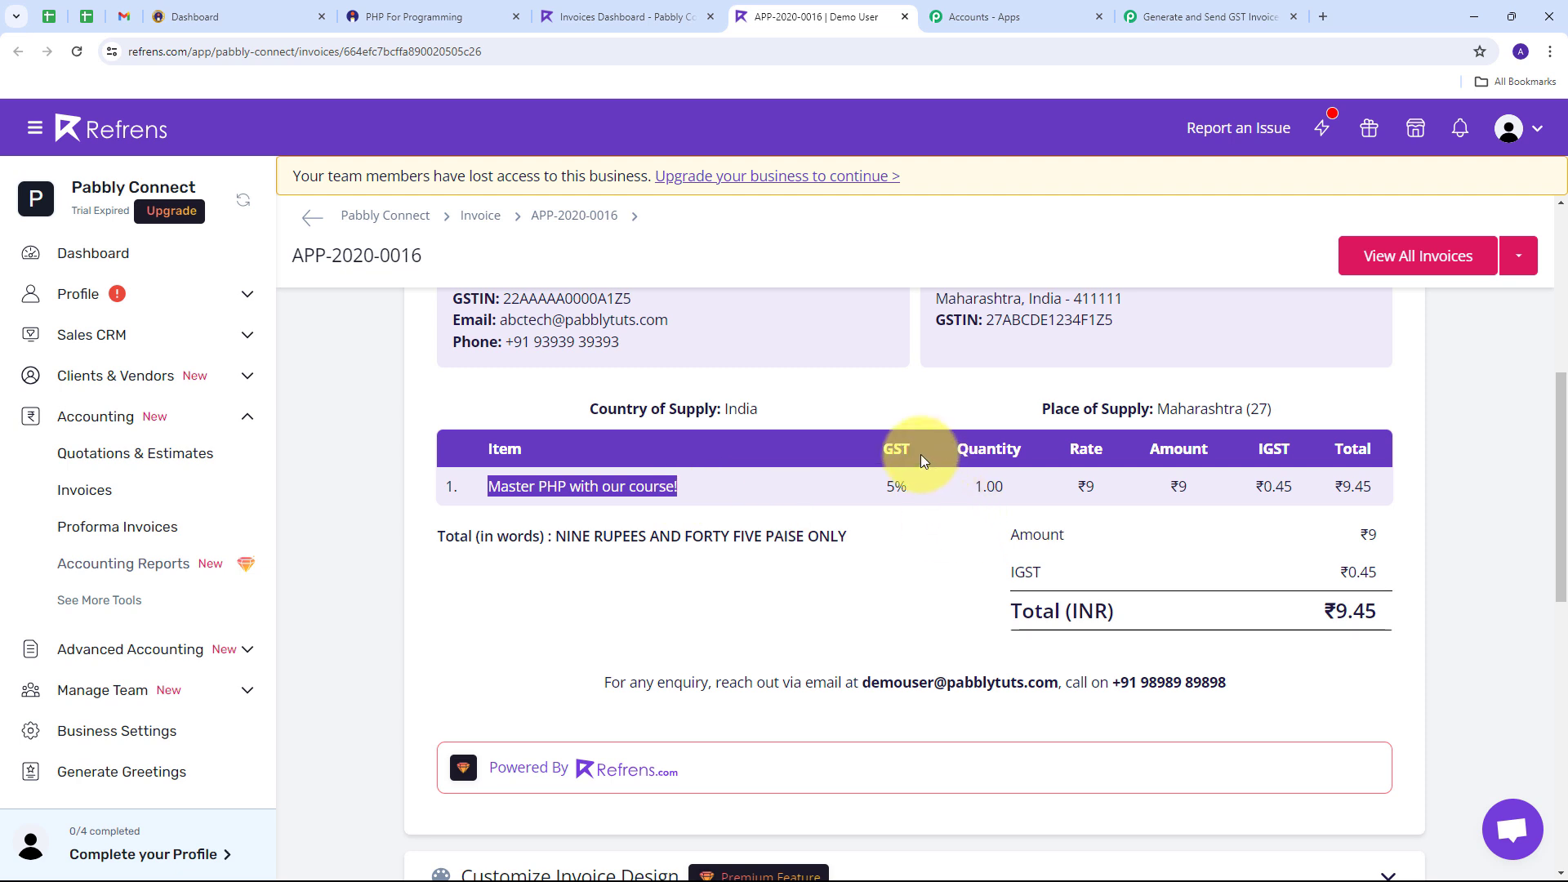
pyautogui.moveTo(882, 484); pyautogui.dragTo(965, 500)
pyautogui.click(974, 493)
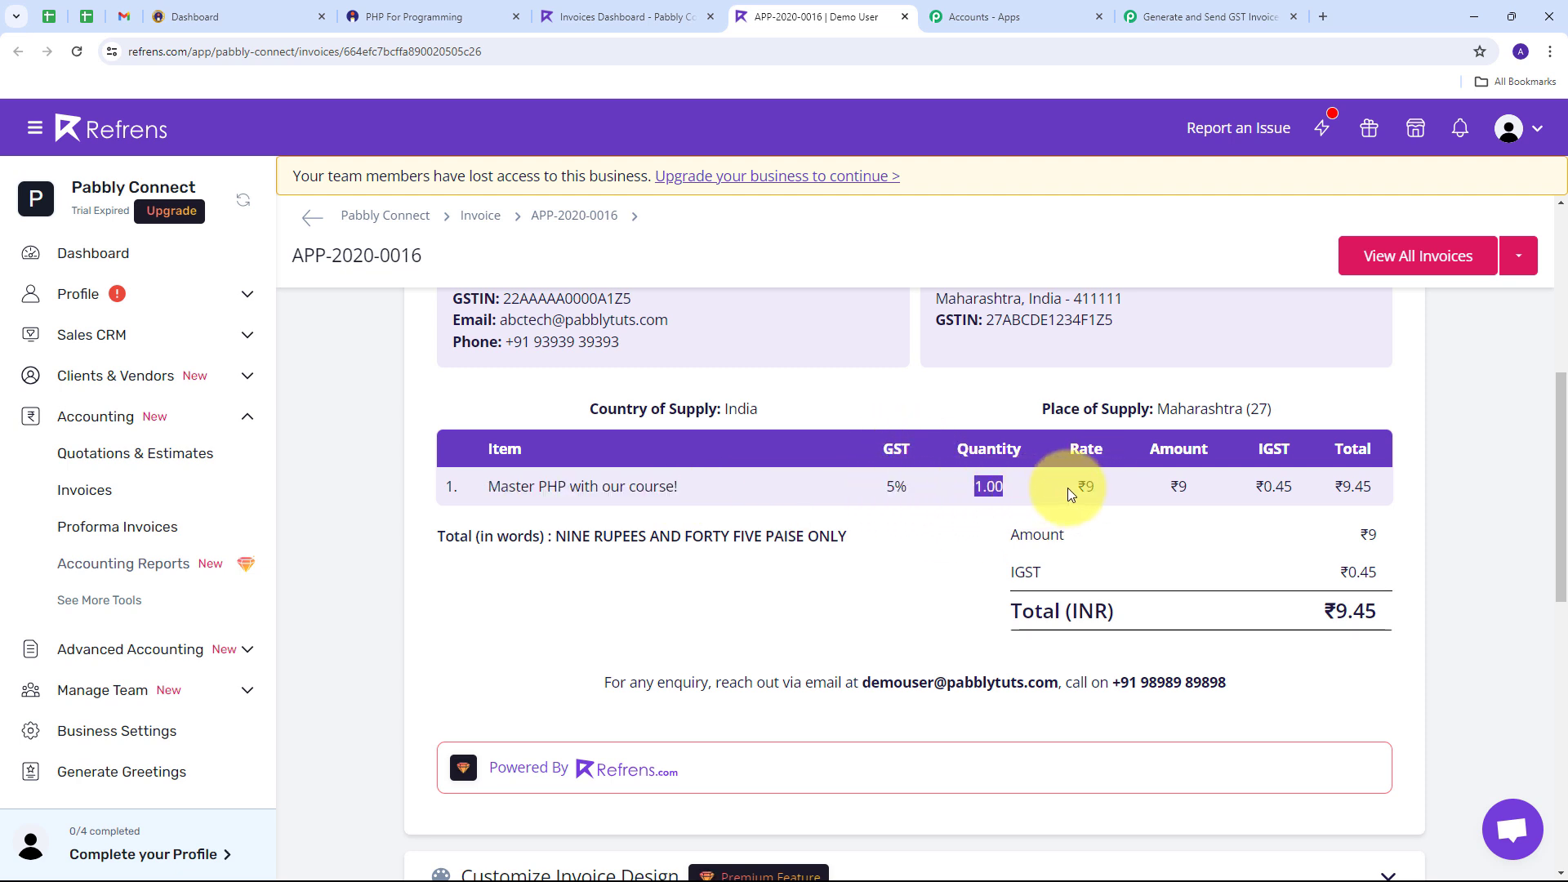
pyautogui.moveTo(1067, 488); pyautogui.dragTo(1133, 487)
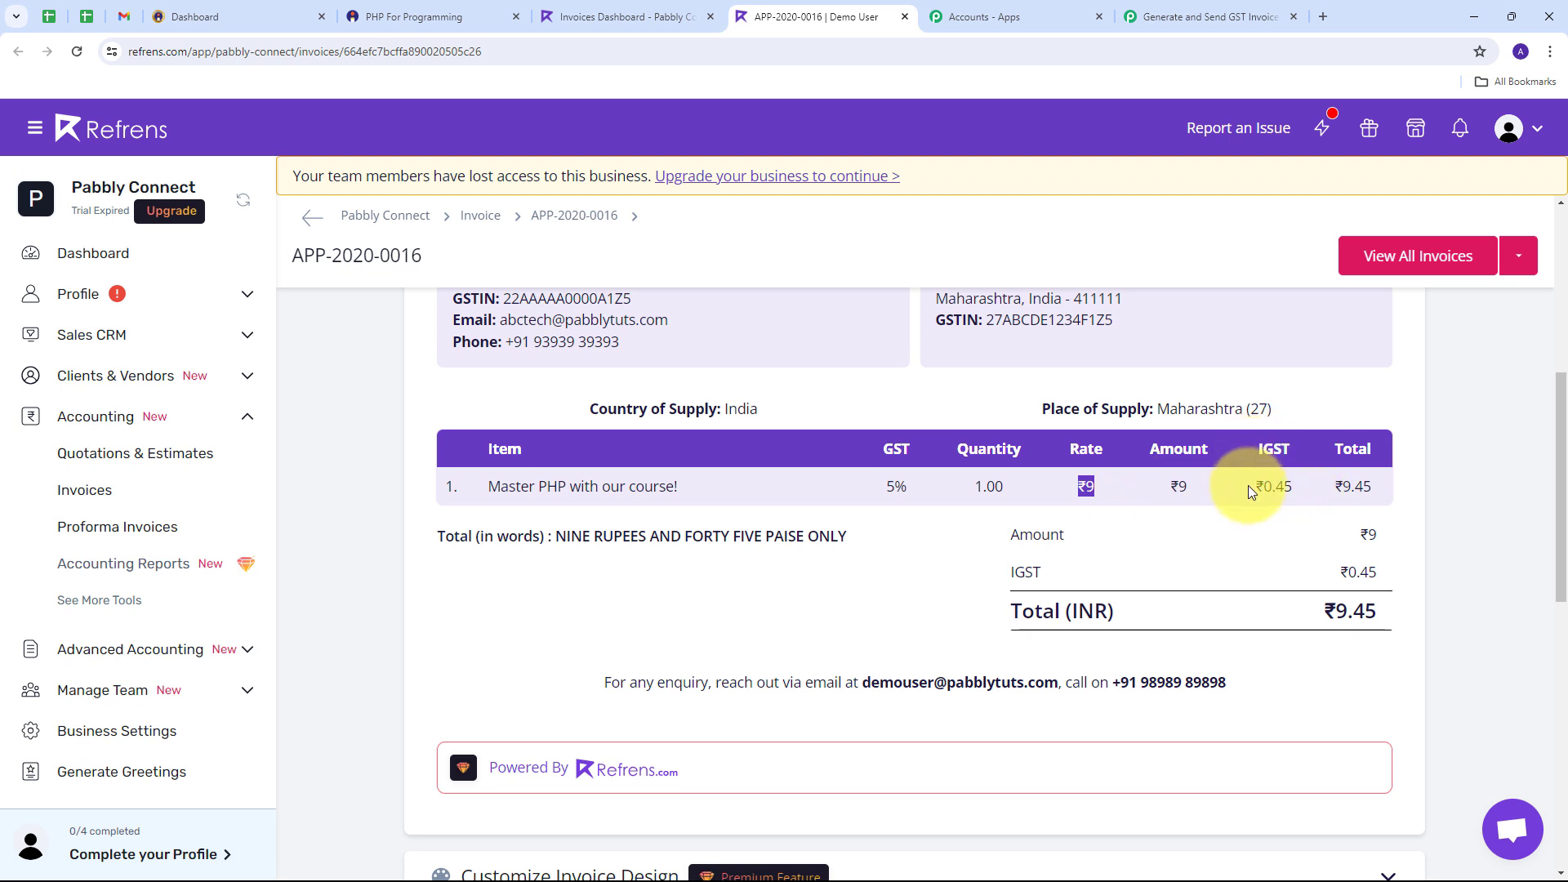
pyautogui.moveTo(1250, 485); pyautogui.dragTo(1292, 486)
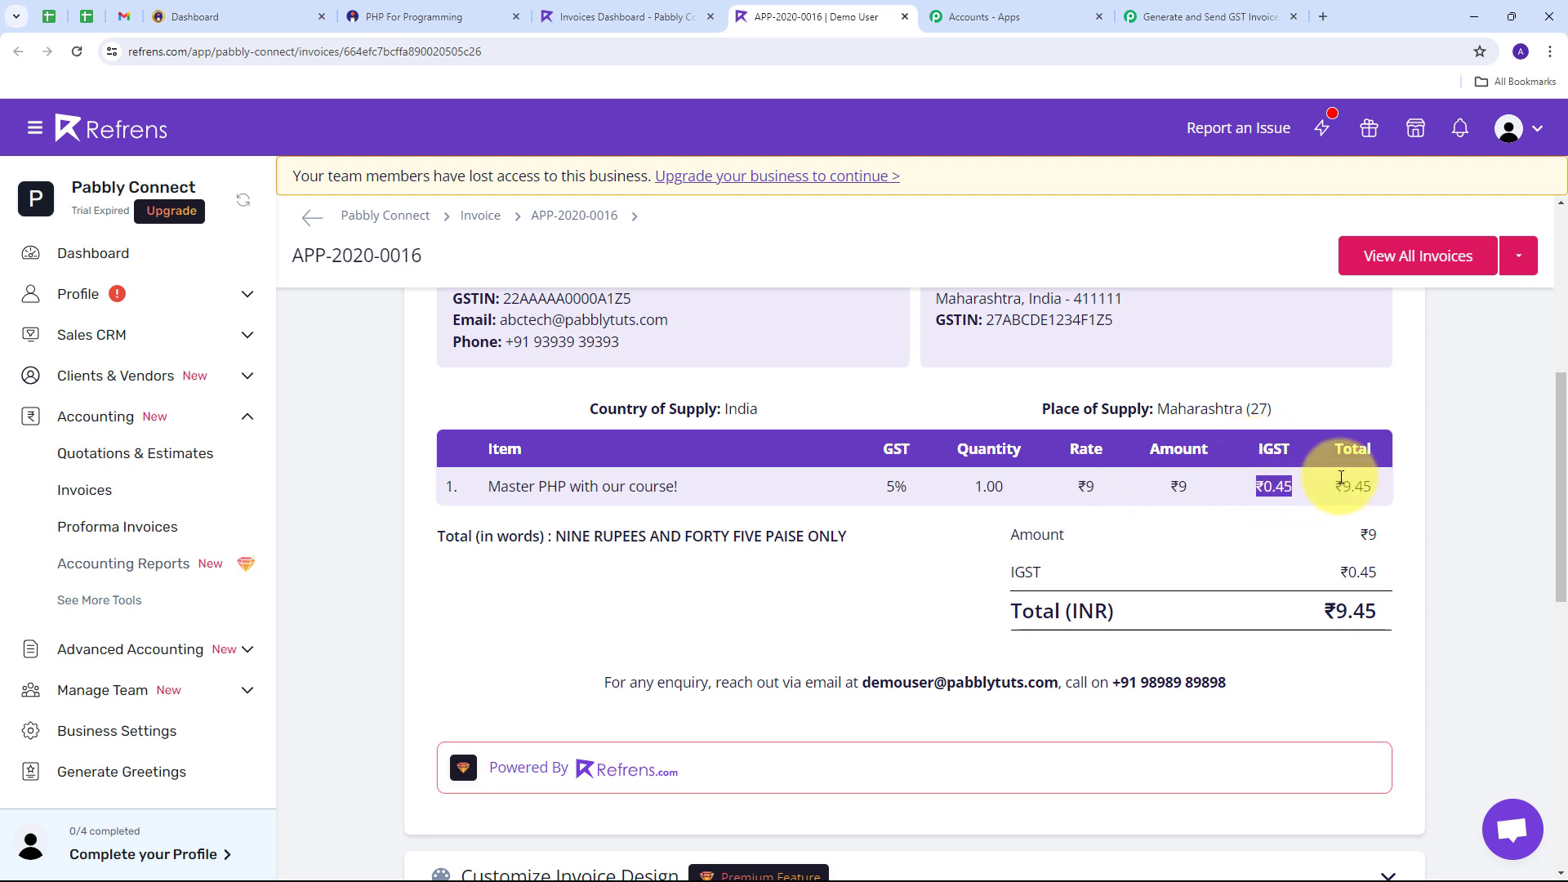
pyautogui.moveTo(1318, 610); pyautogui.dragTo(1392, 620)
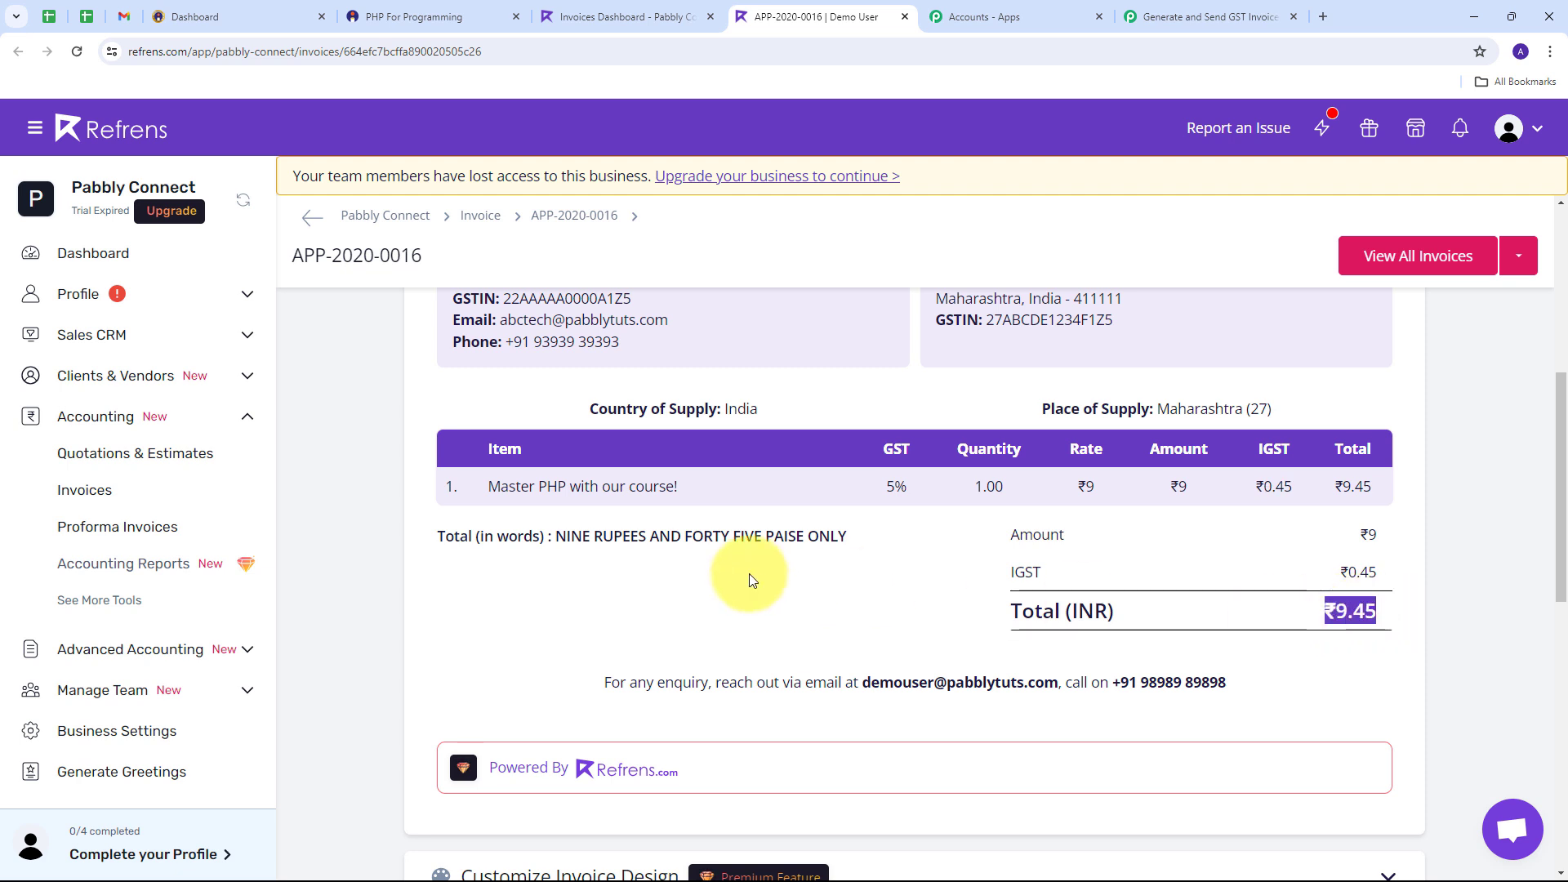
pyautogui.scroll(2, 673, 463)
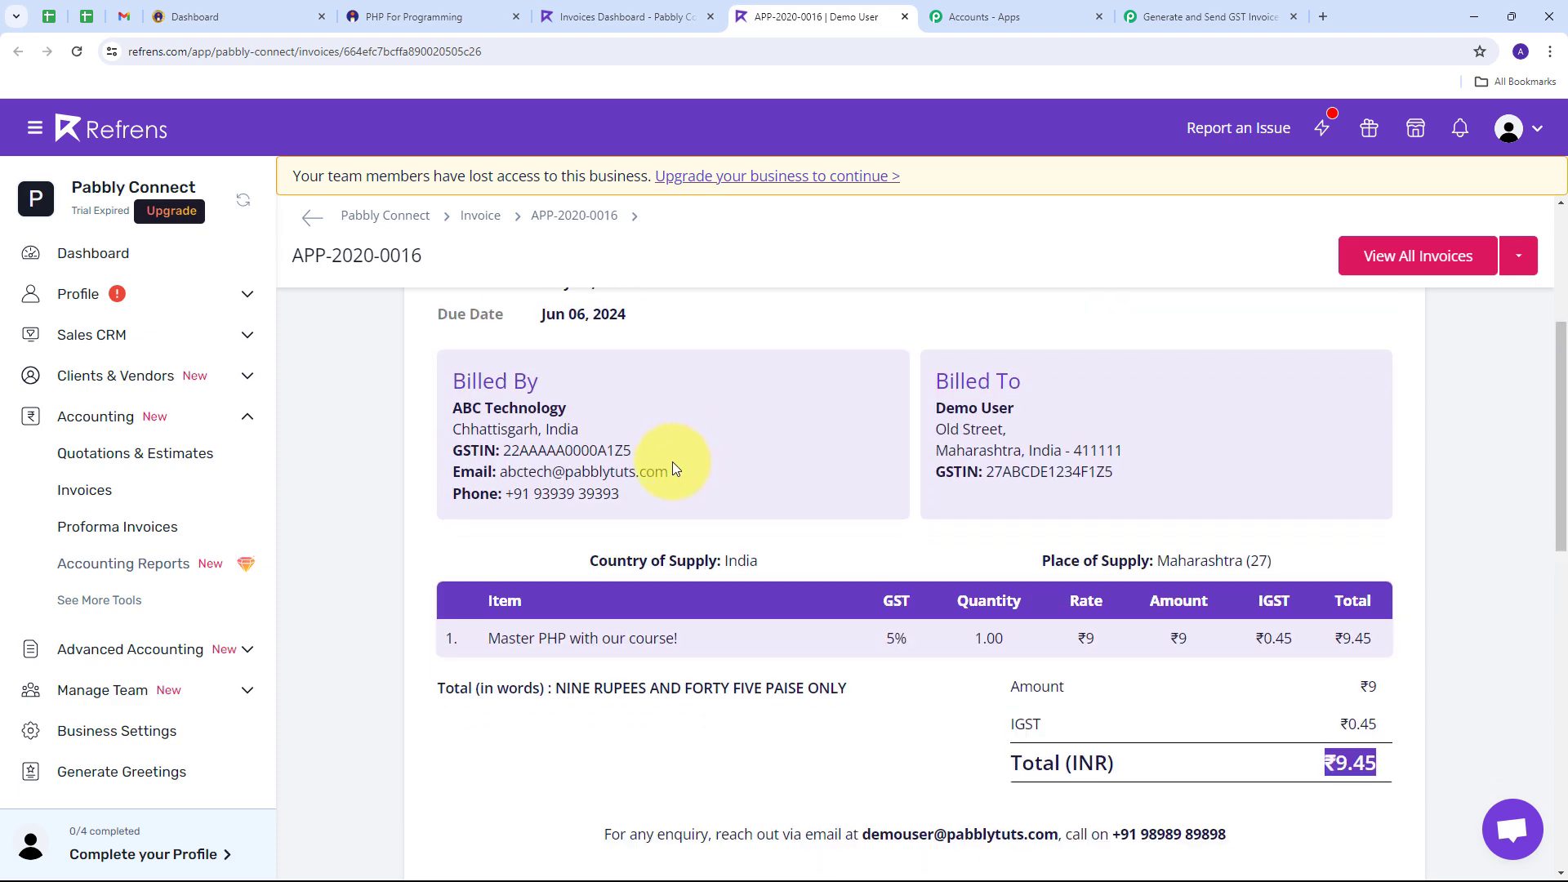
pyautogui.scroll(-2, 647, 499)
pyautogui.scroll(2, 598, 574)
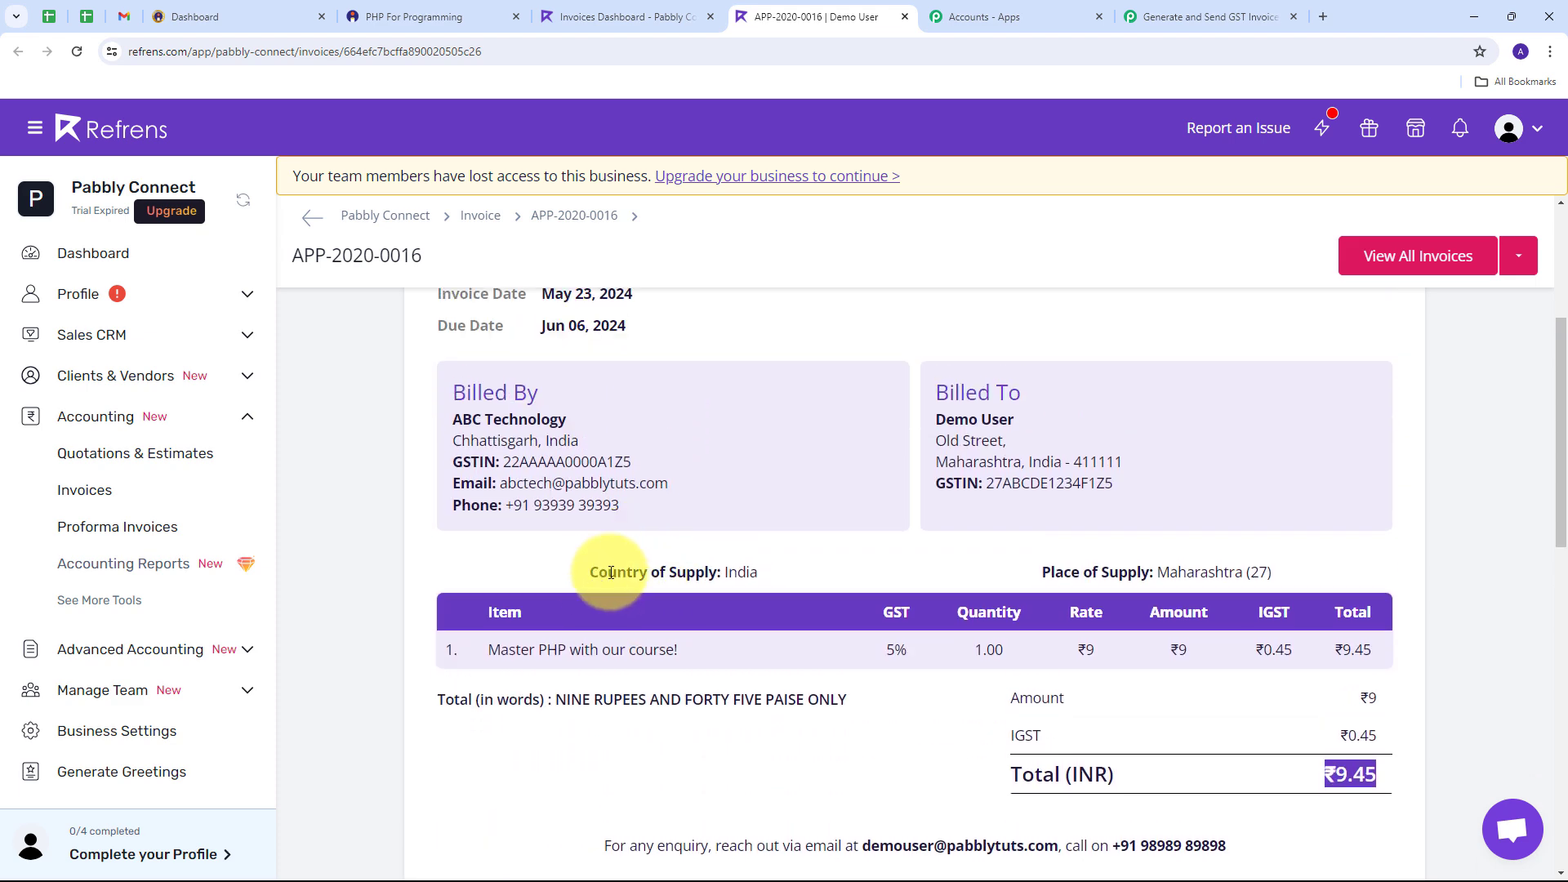
pyautogui.scroll(3, 759, 472)
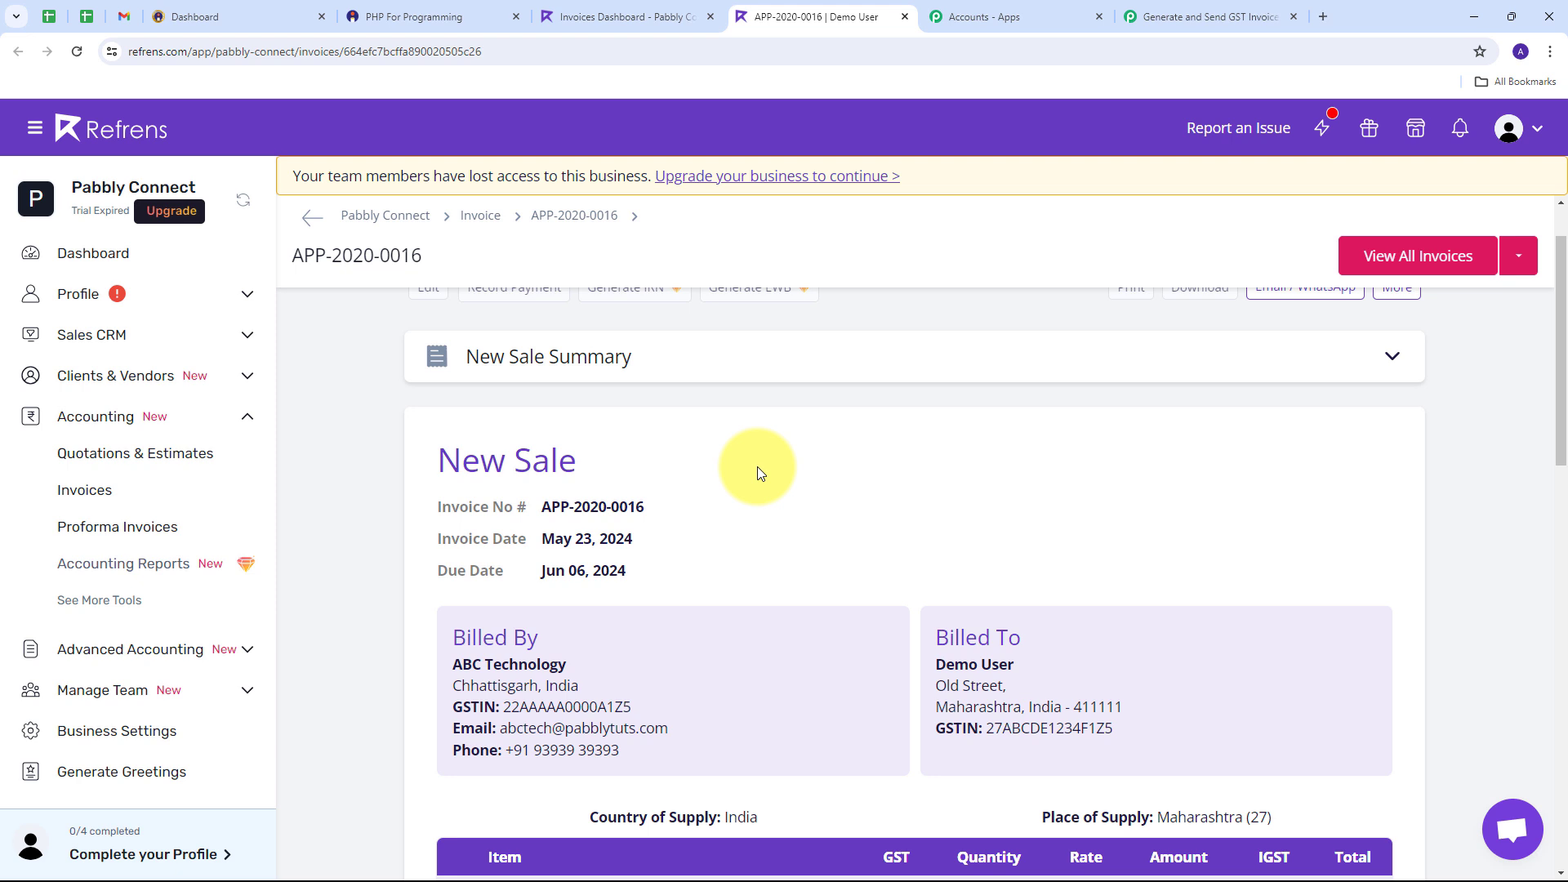
pyautogui.scroll(-6, 747, 465)
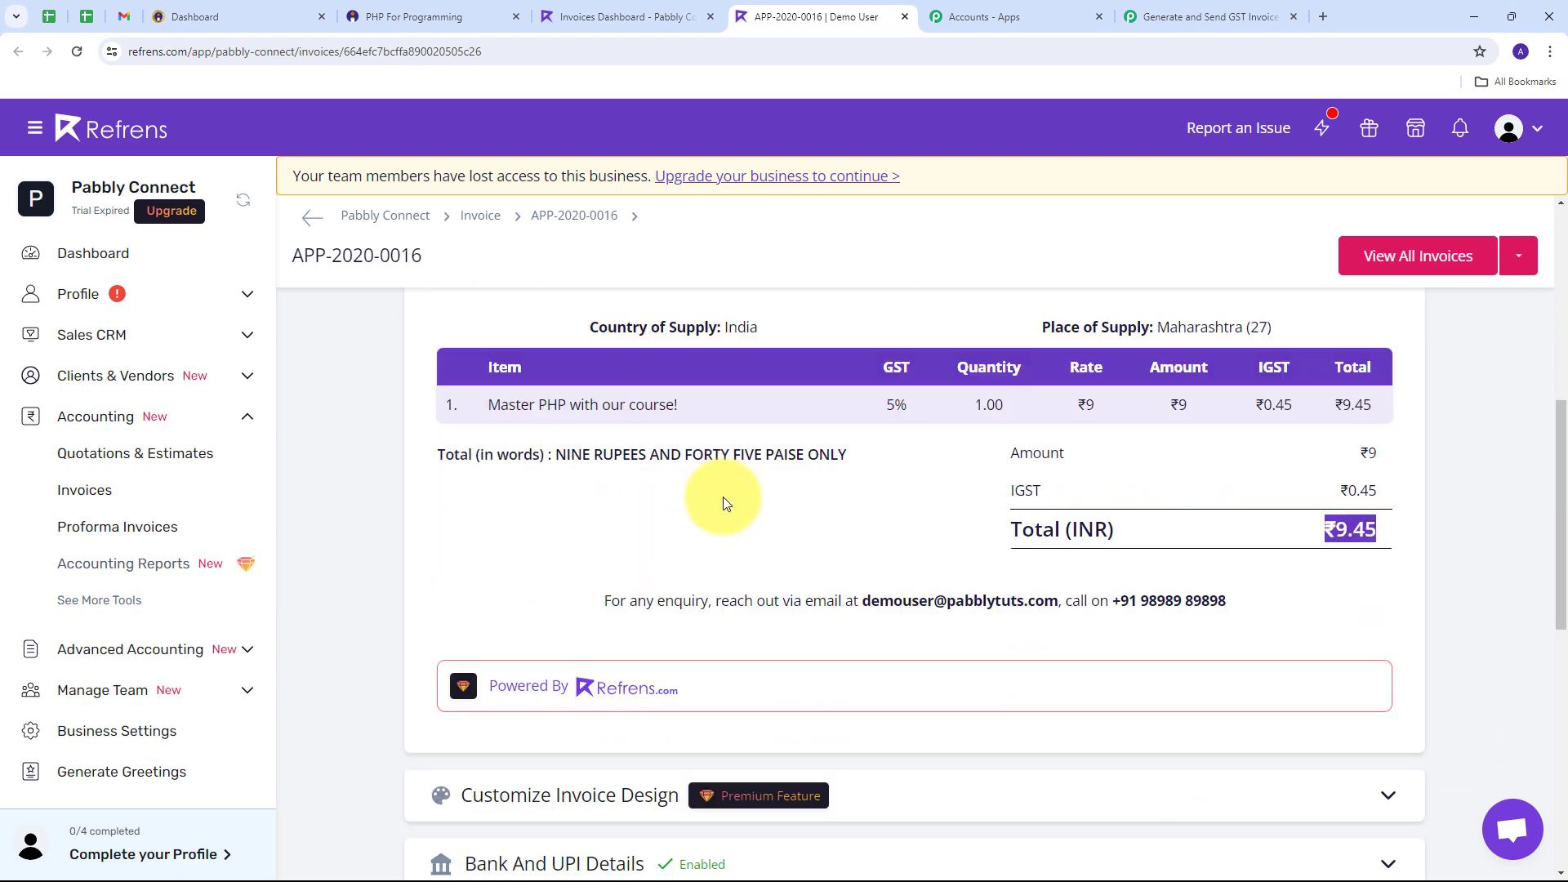
pyautogui.scroll(4, 722, 503)
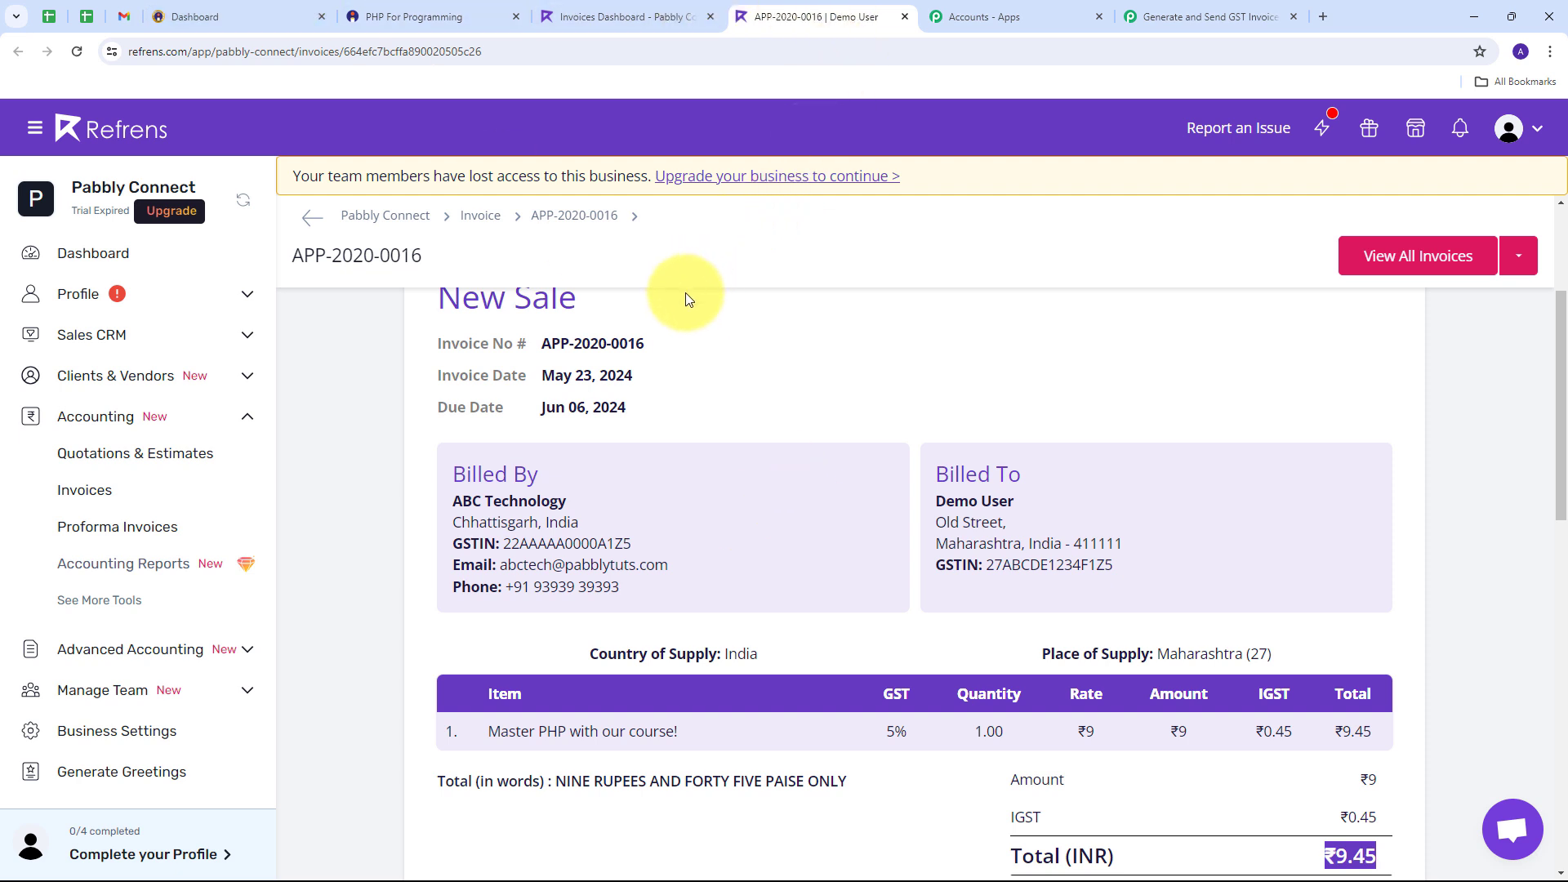
pyautogui.scroll(-3, 712, 414)
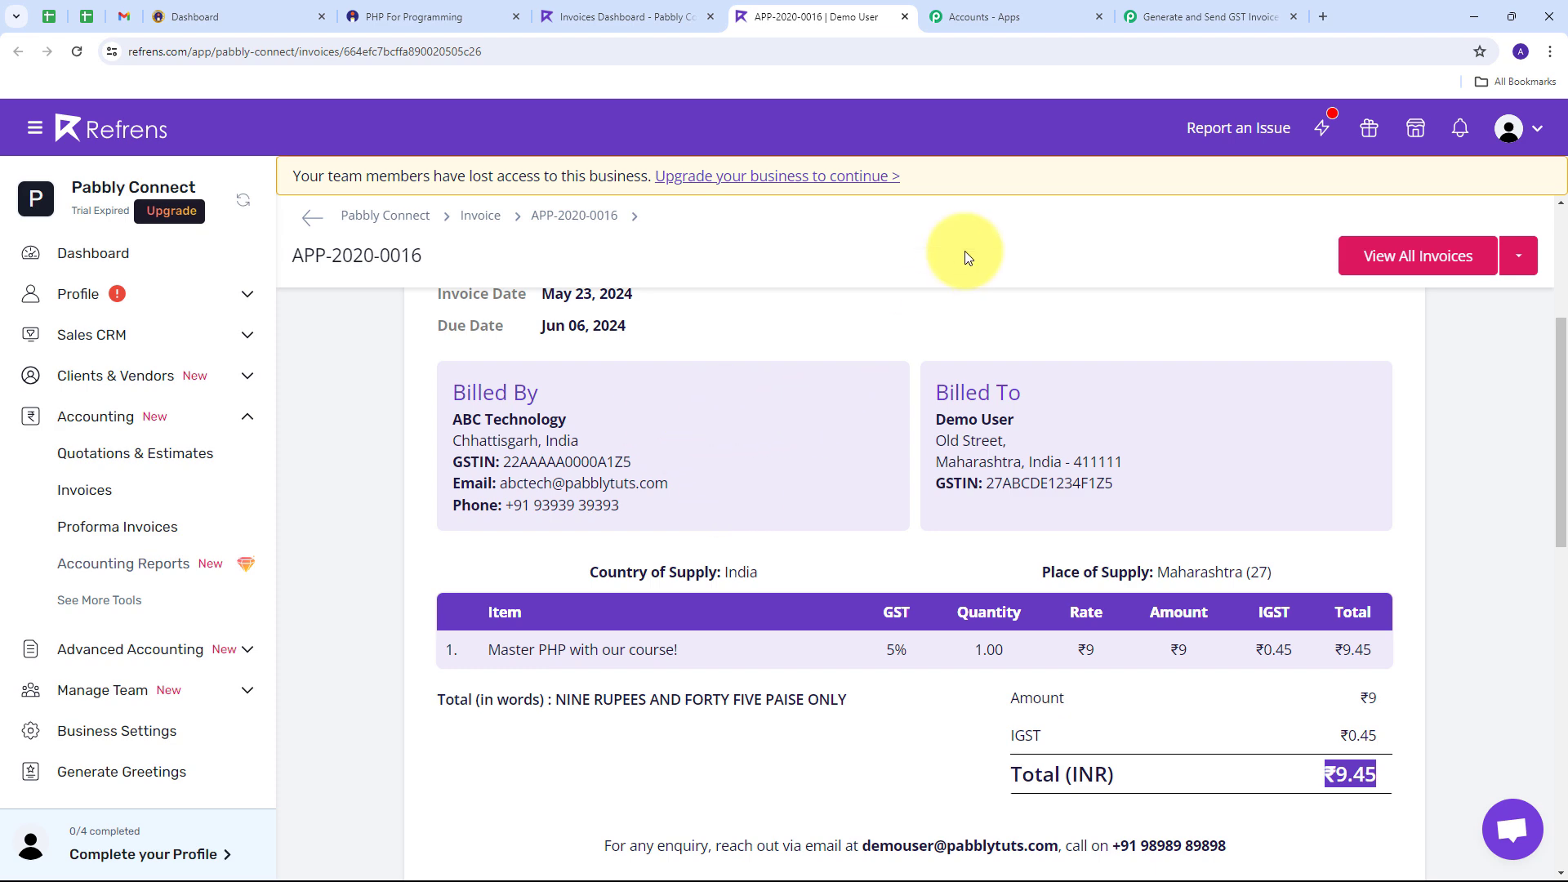
# Step: Add a Gmail step with the Send Email action below the Refrens Create Invoice step
pyautogui.click(1178, 5)
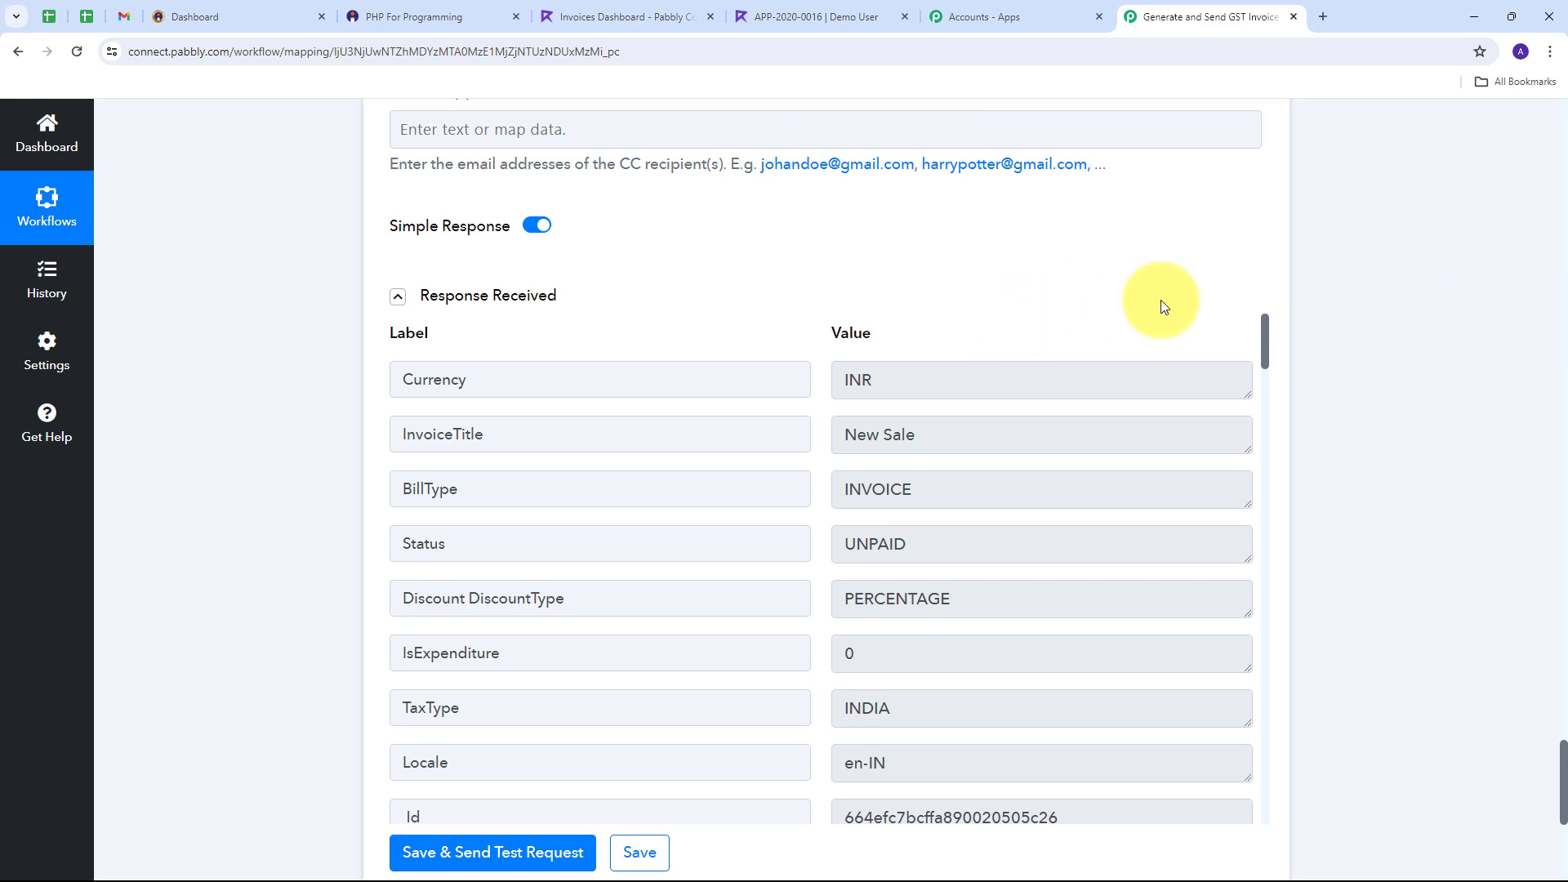
pyautogui.scroll(-6, 1316, 299)
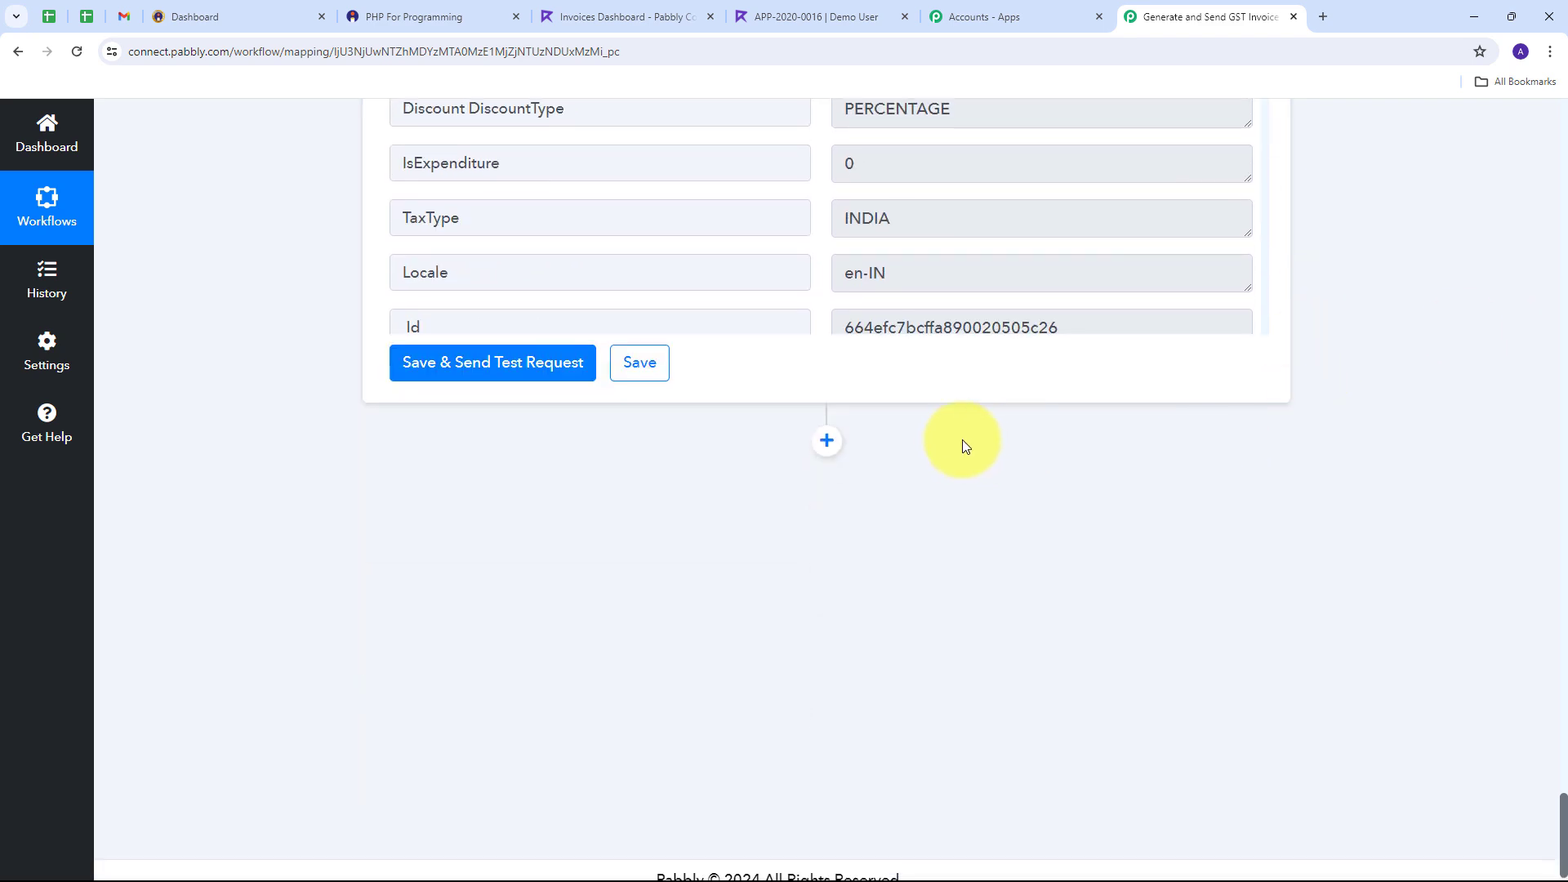
pyautogui.click(826, 441)
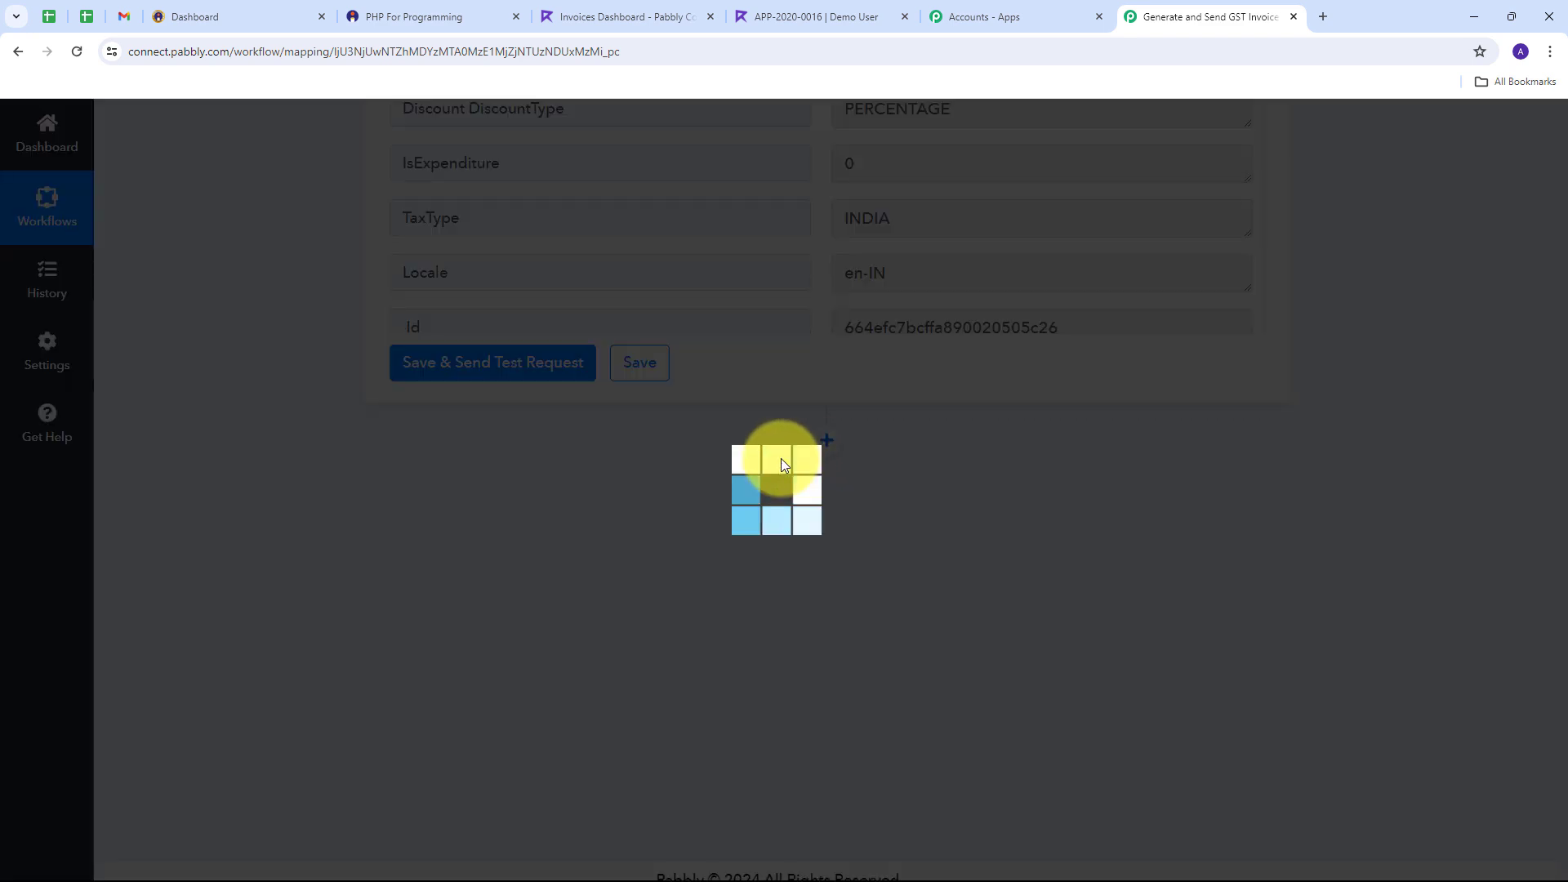
pyautogui.write('Gmail')
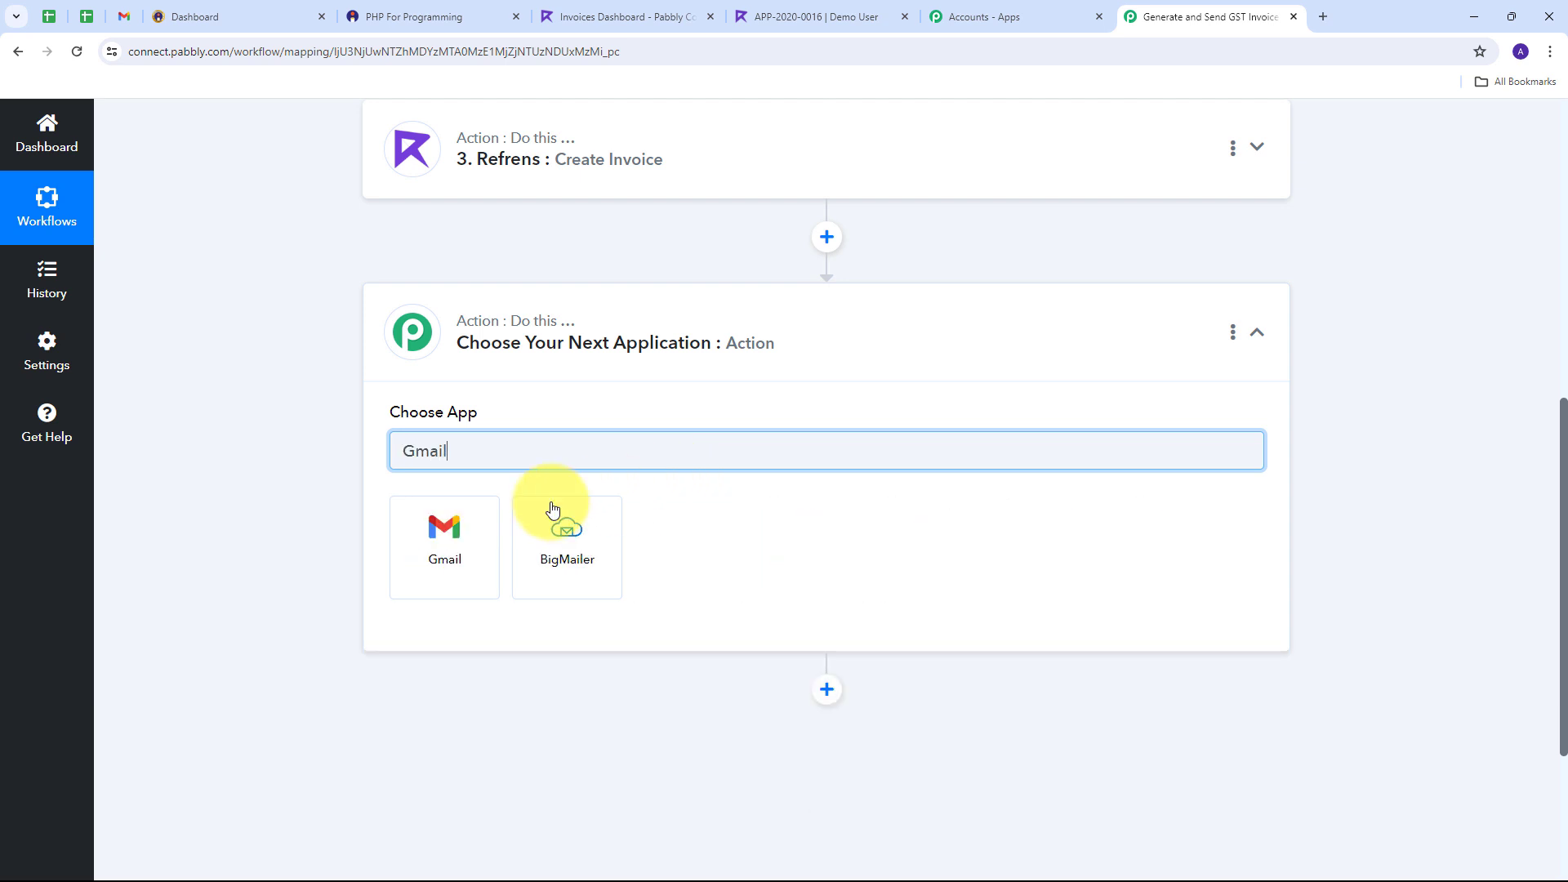
pyautogui.click(401, 558)
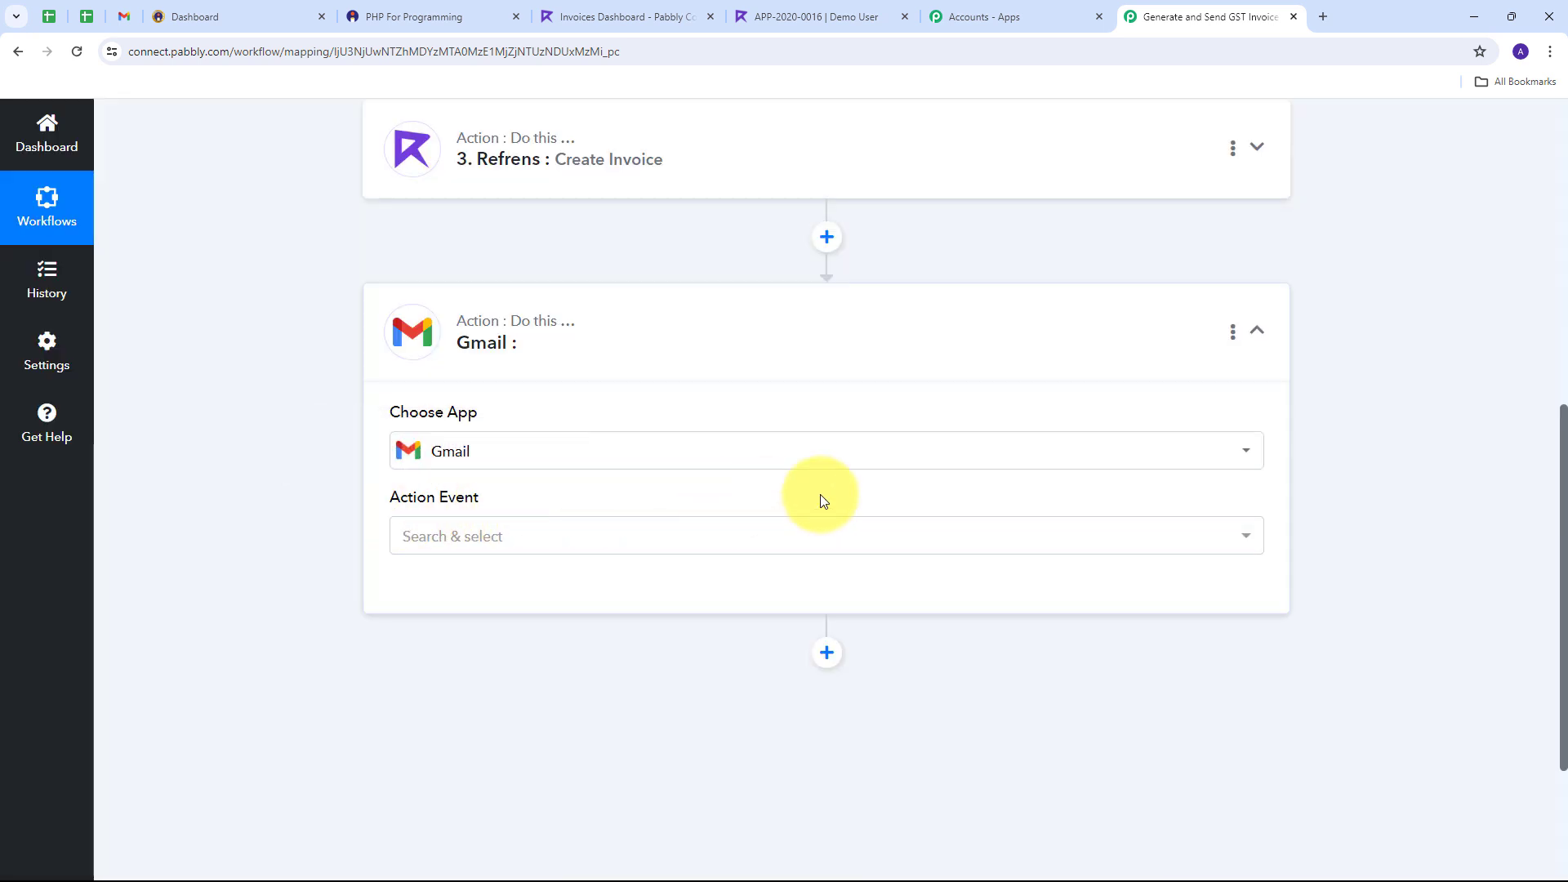
pyautogui.click(976, 537)
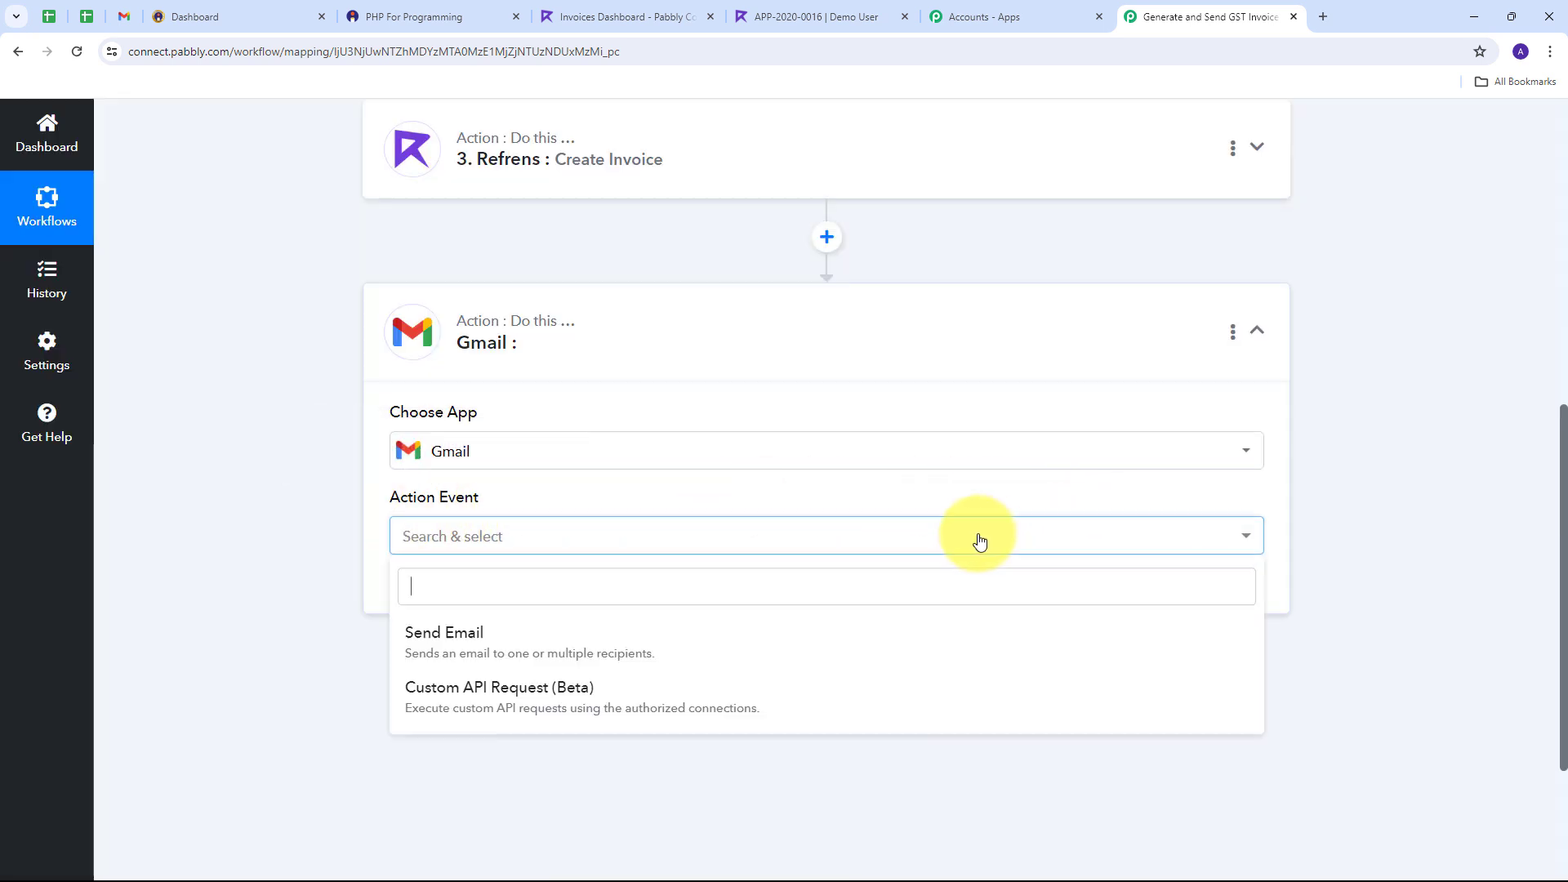
pyautogui.click(459, 642)
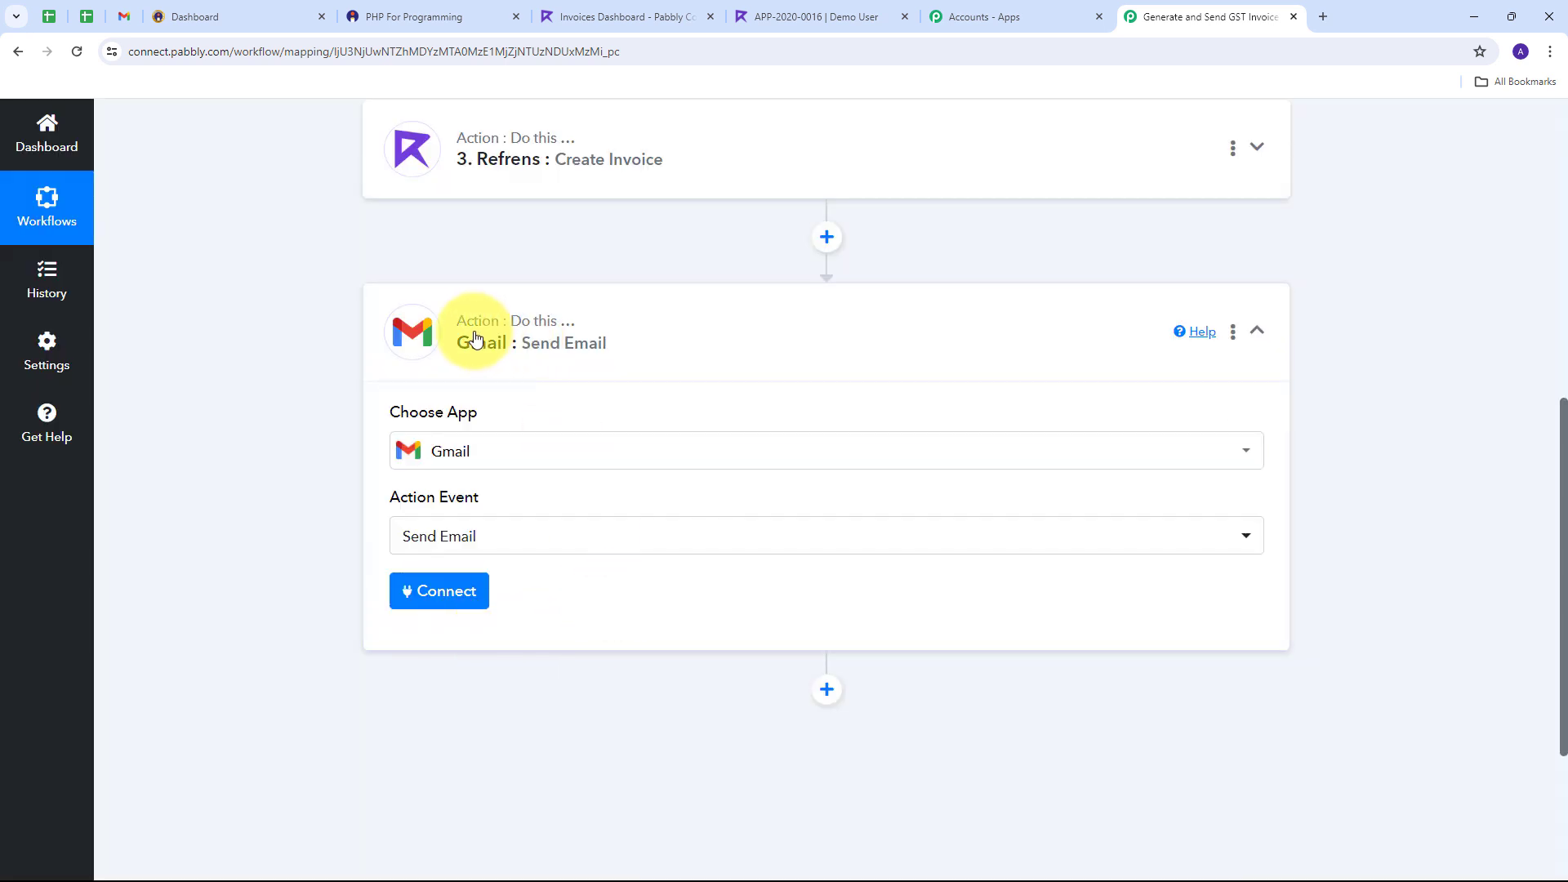
# Step: Connect the Send Email step to a newly authorised Gmail account, allowing Google permission
pyautogui.click(430, 602)
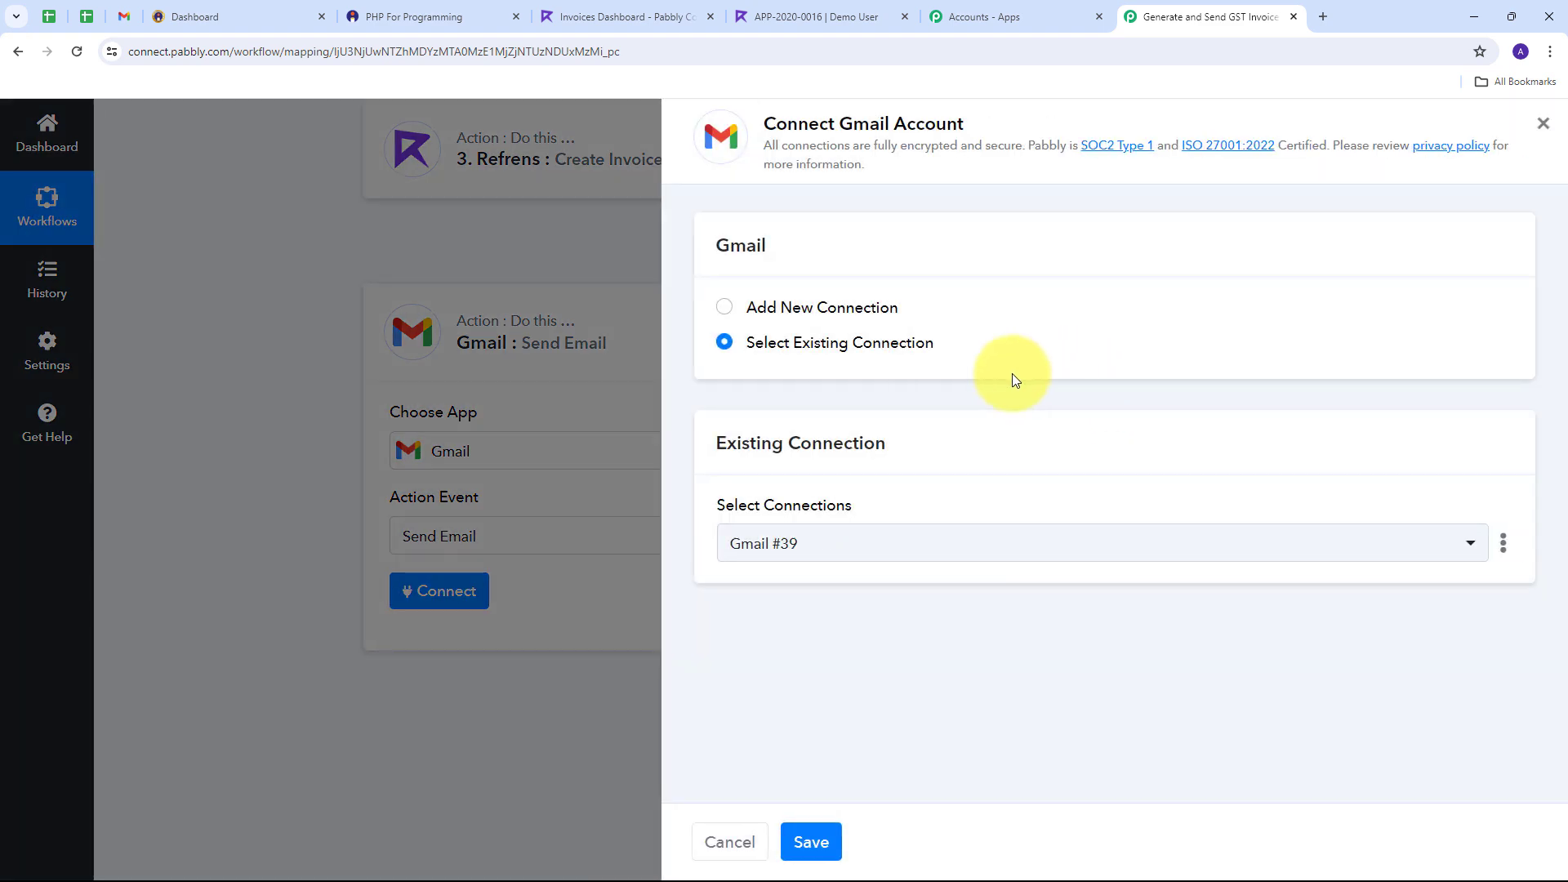
pyautogui.click(825, 310)
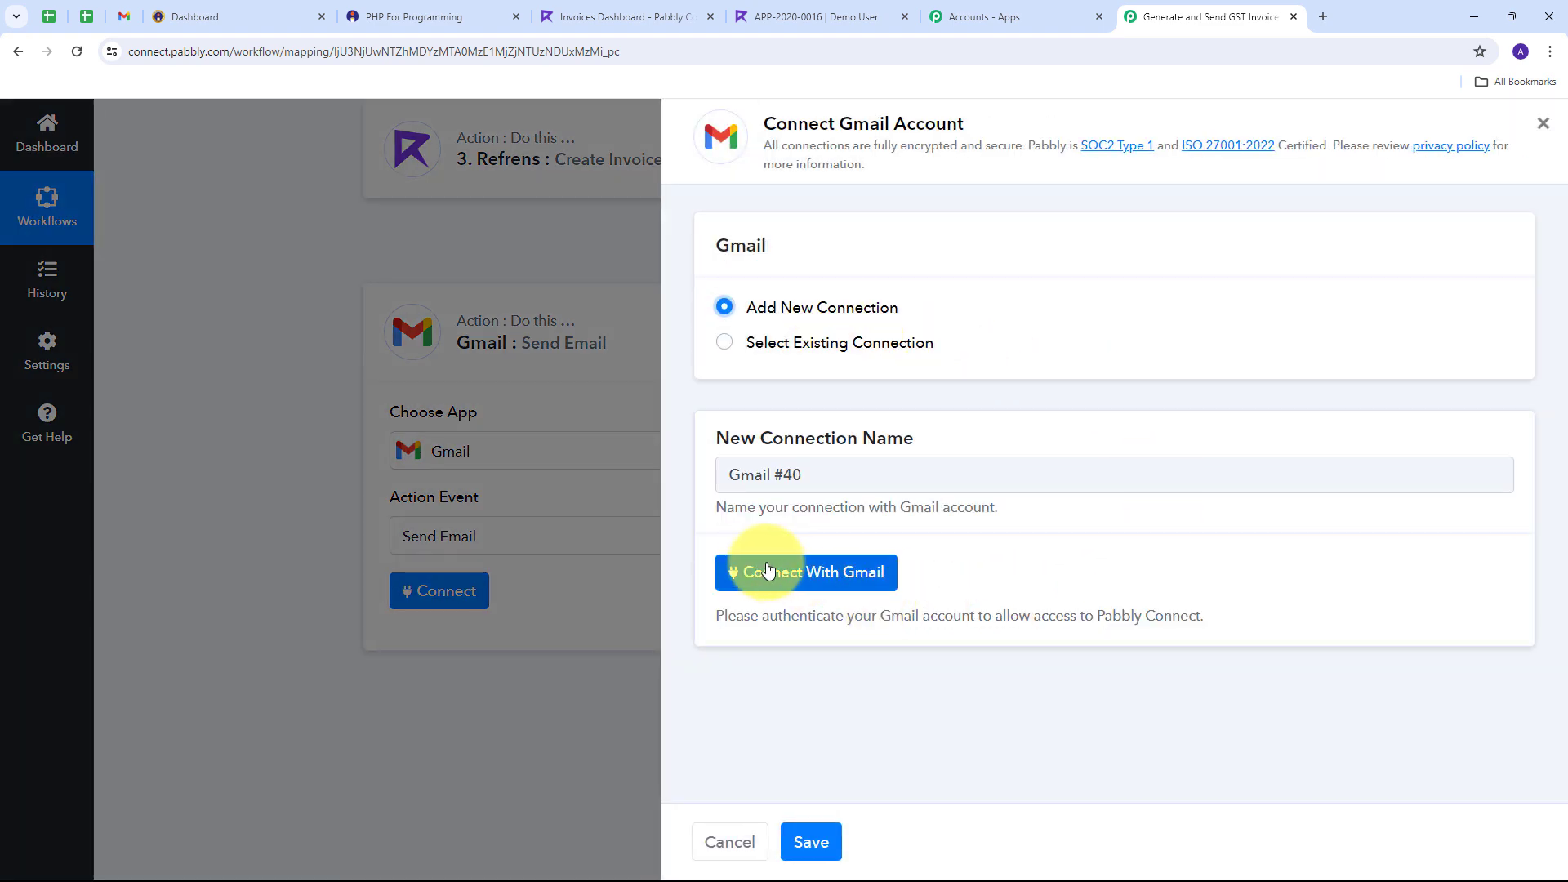
pyautogui.click(793, 576)
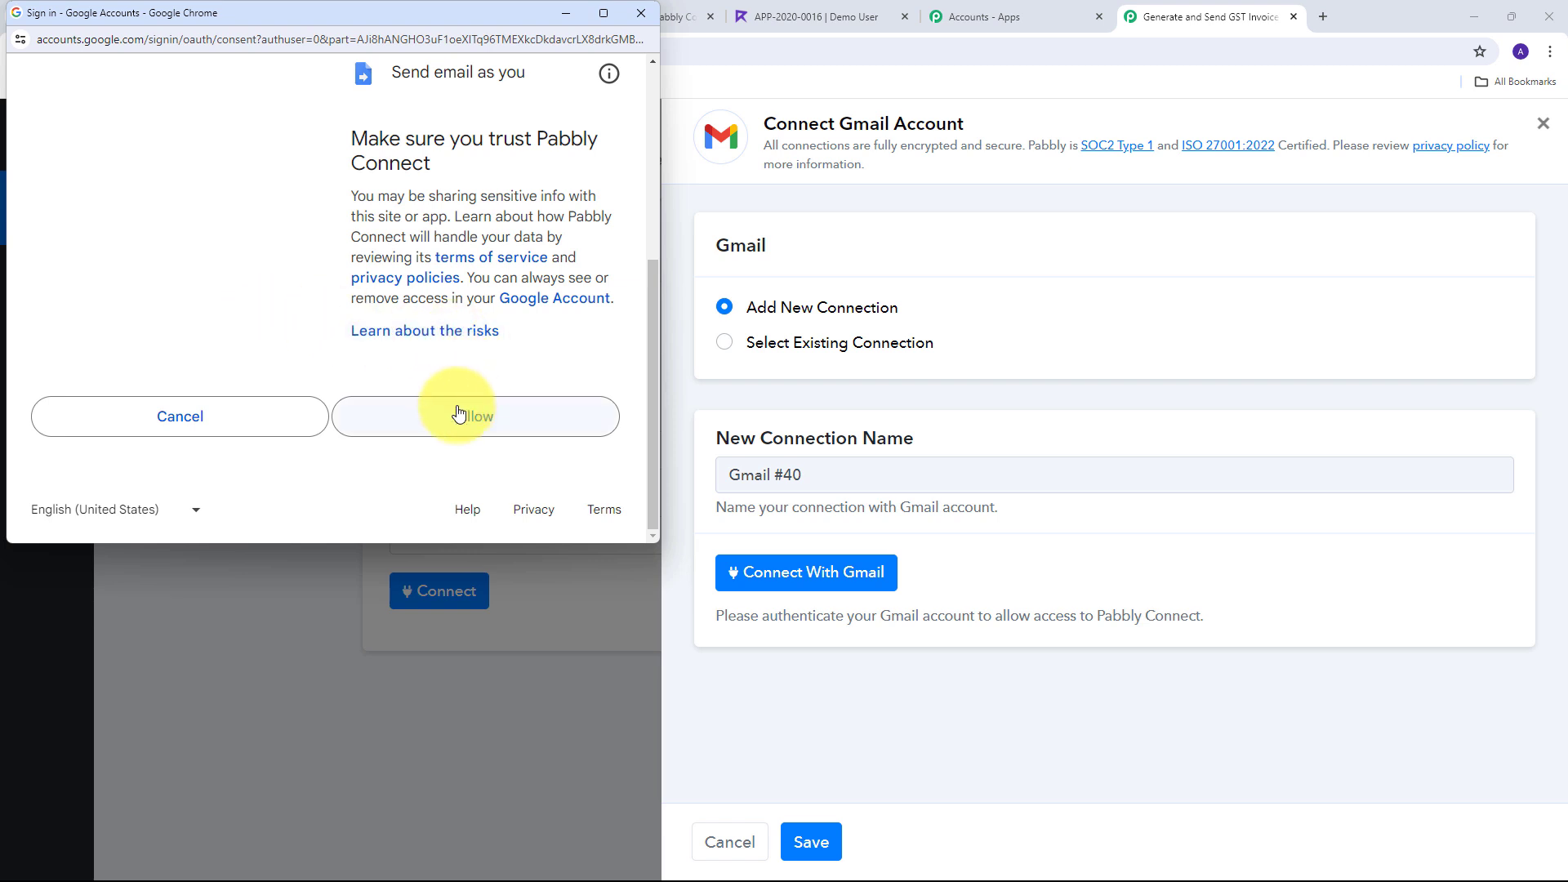
pyautogui.click(458, 417)
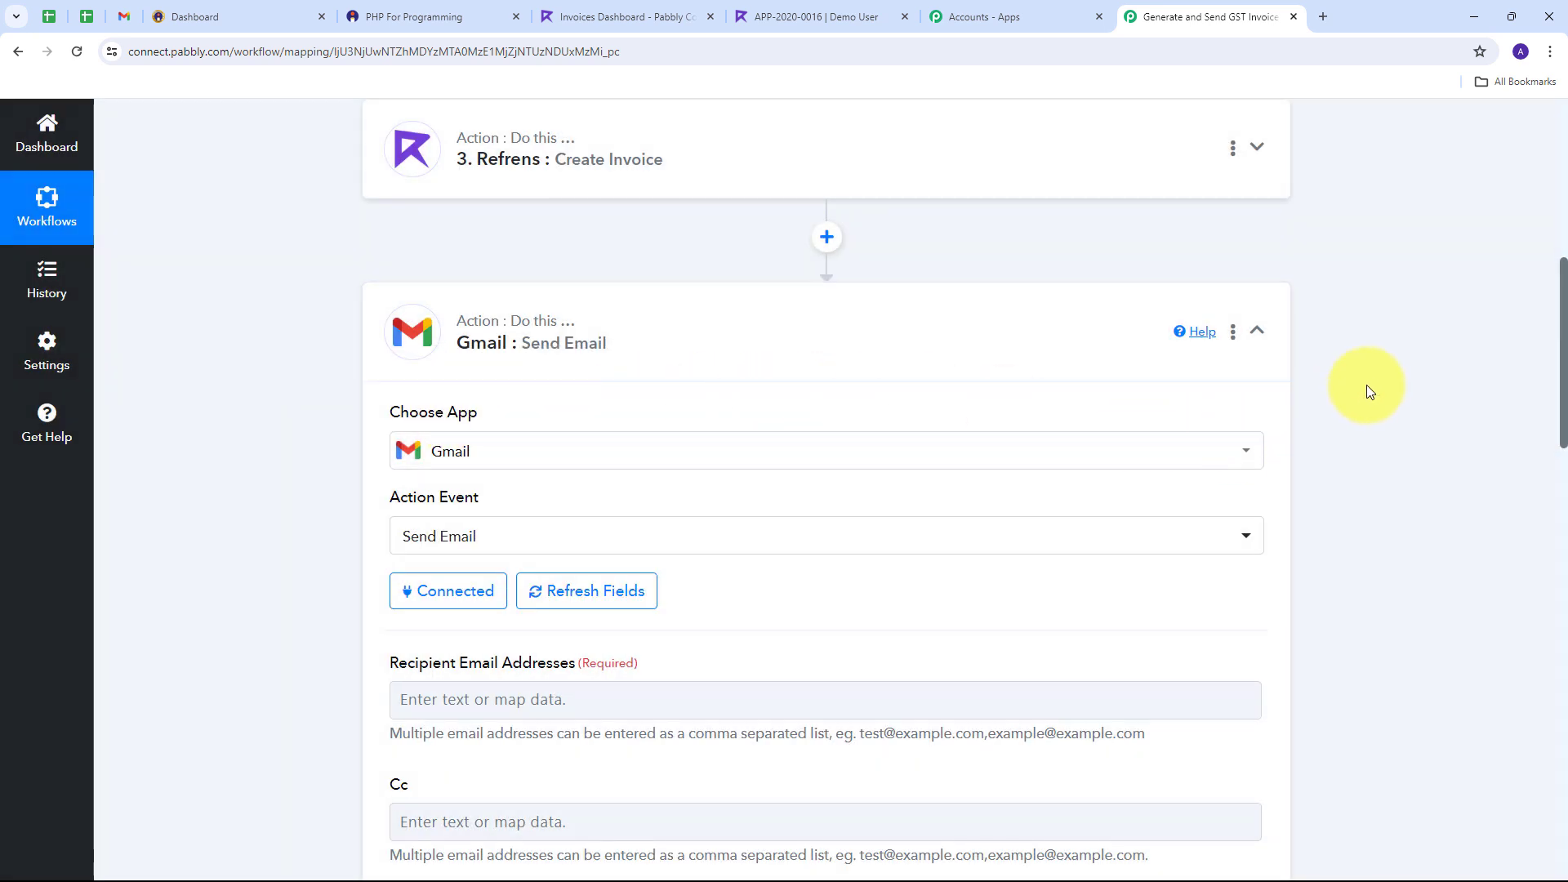
# Step: Map the Instamojo Buyer Email as the email recipient
pyautogui.scroll(-5, 1365, 384)
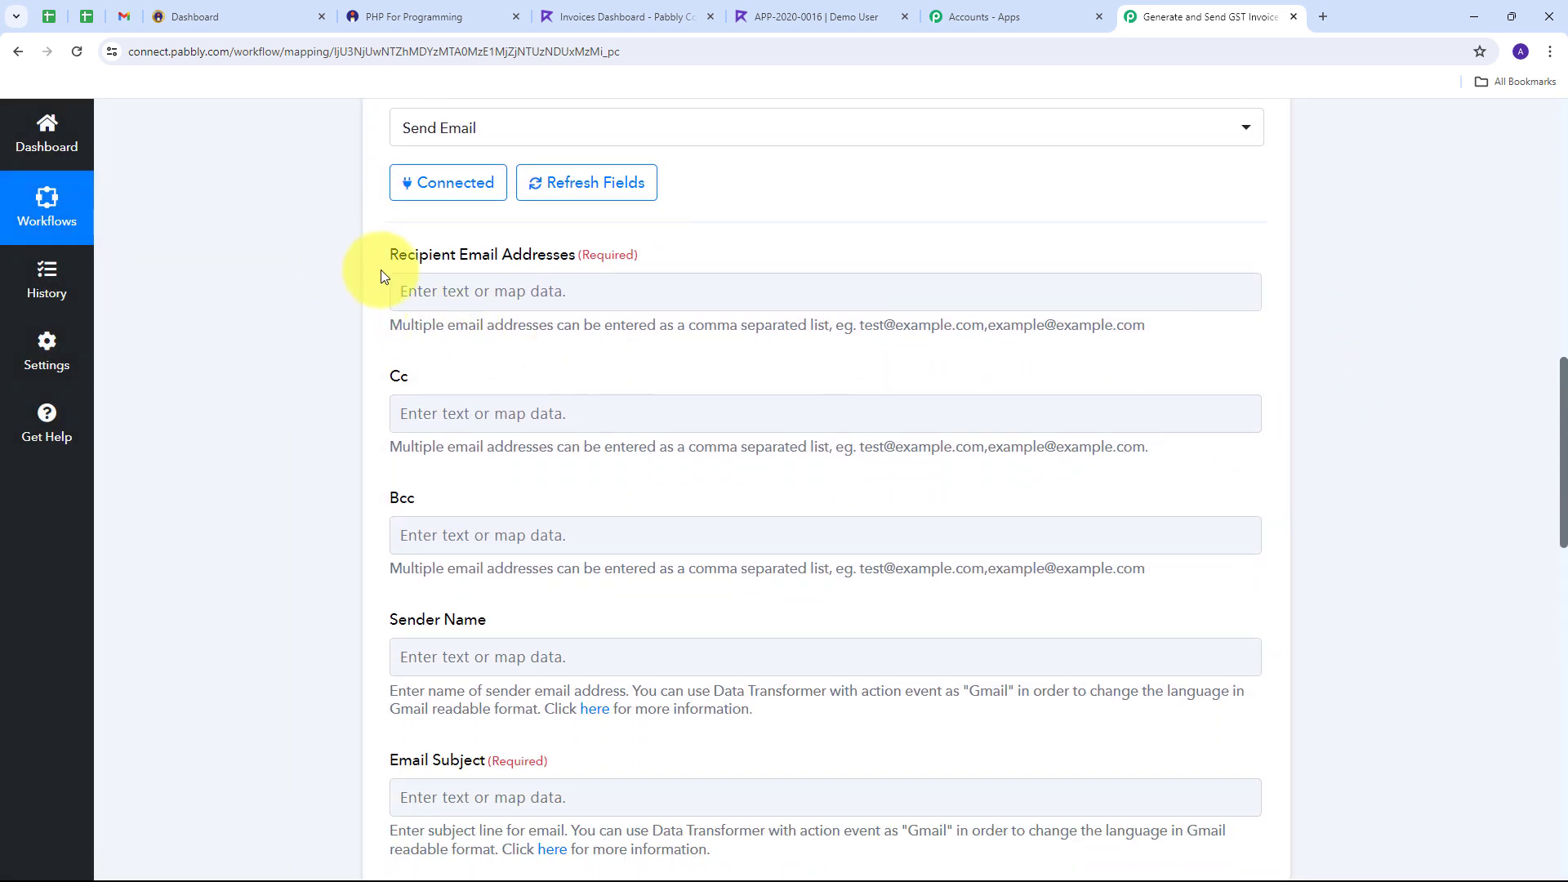
pyautogui.click(514, 288)
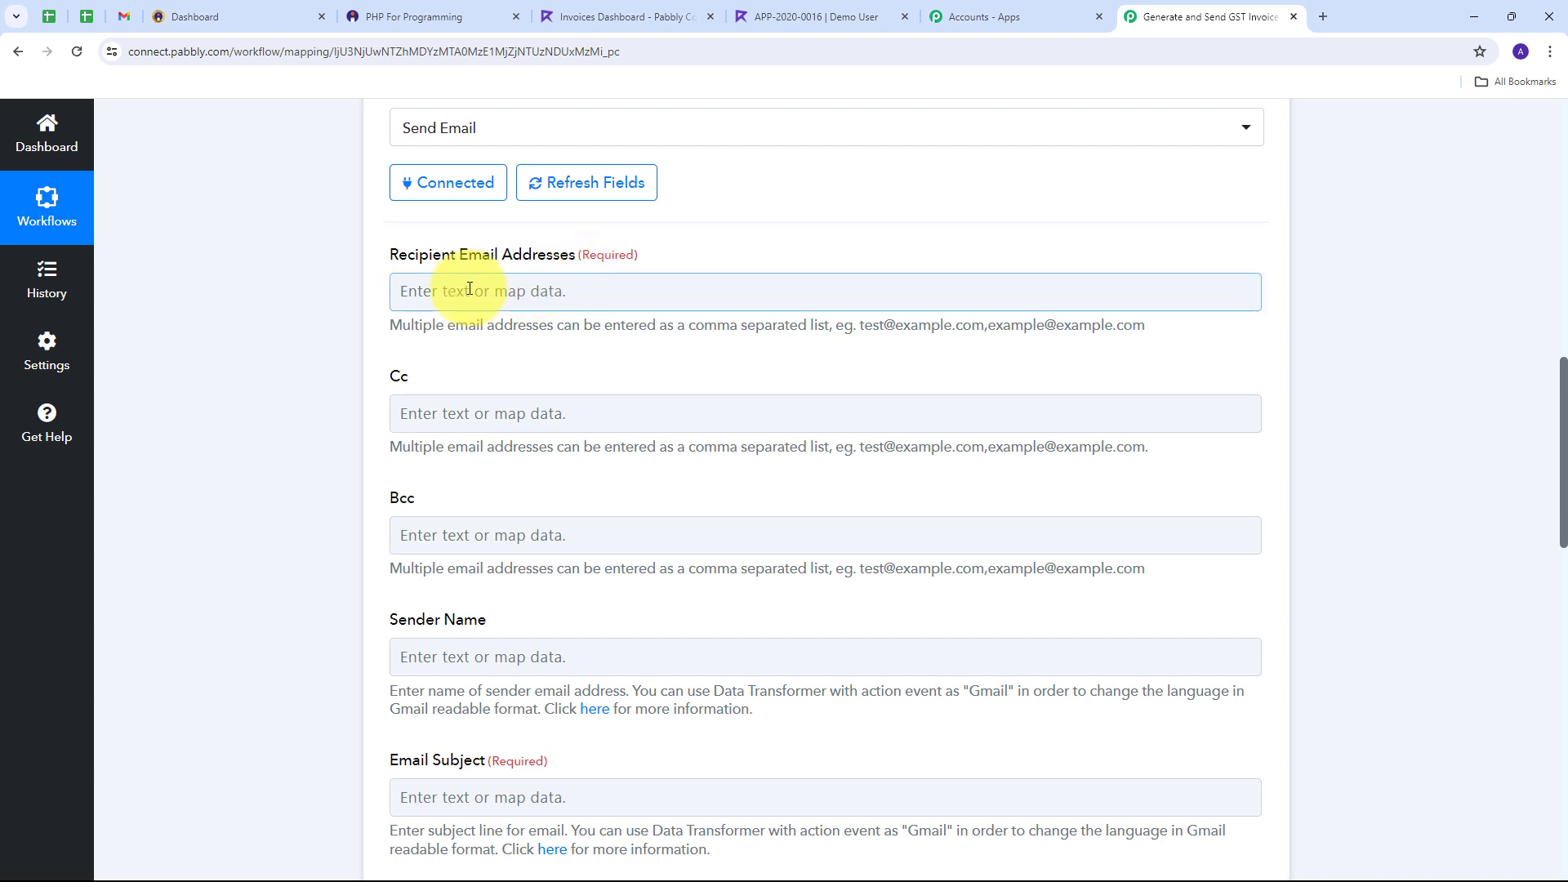
pyautogui.click(511, 292)
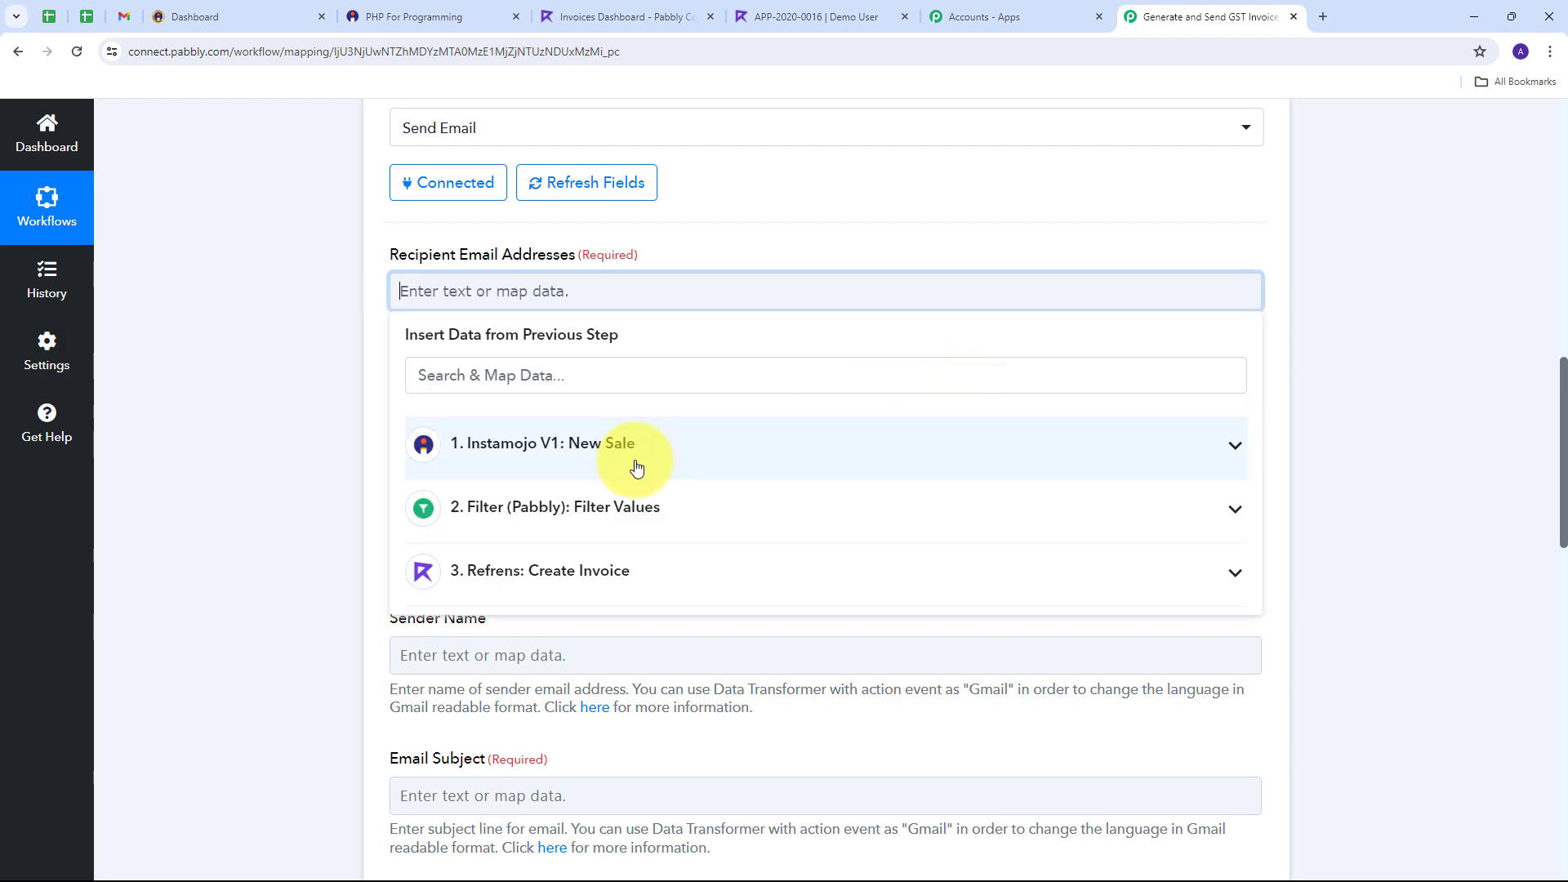
pyautogui.click(679, 459)
pyautogui.scroll(-10, 672, 560)
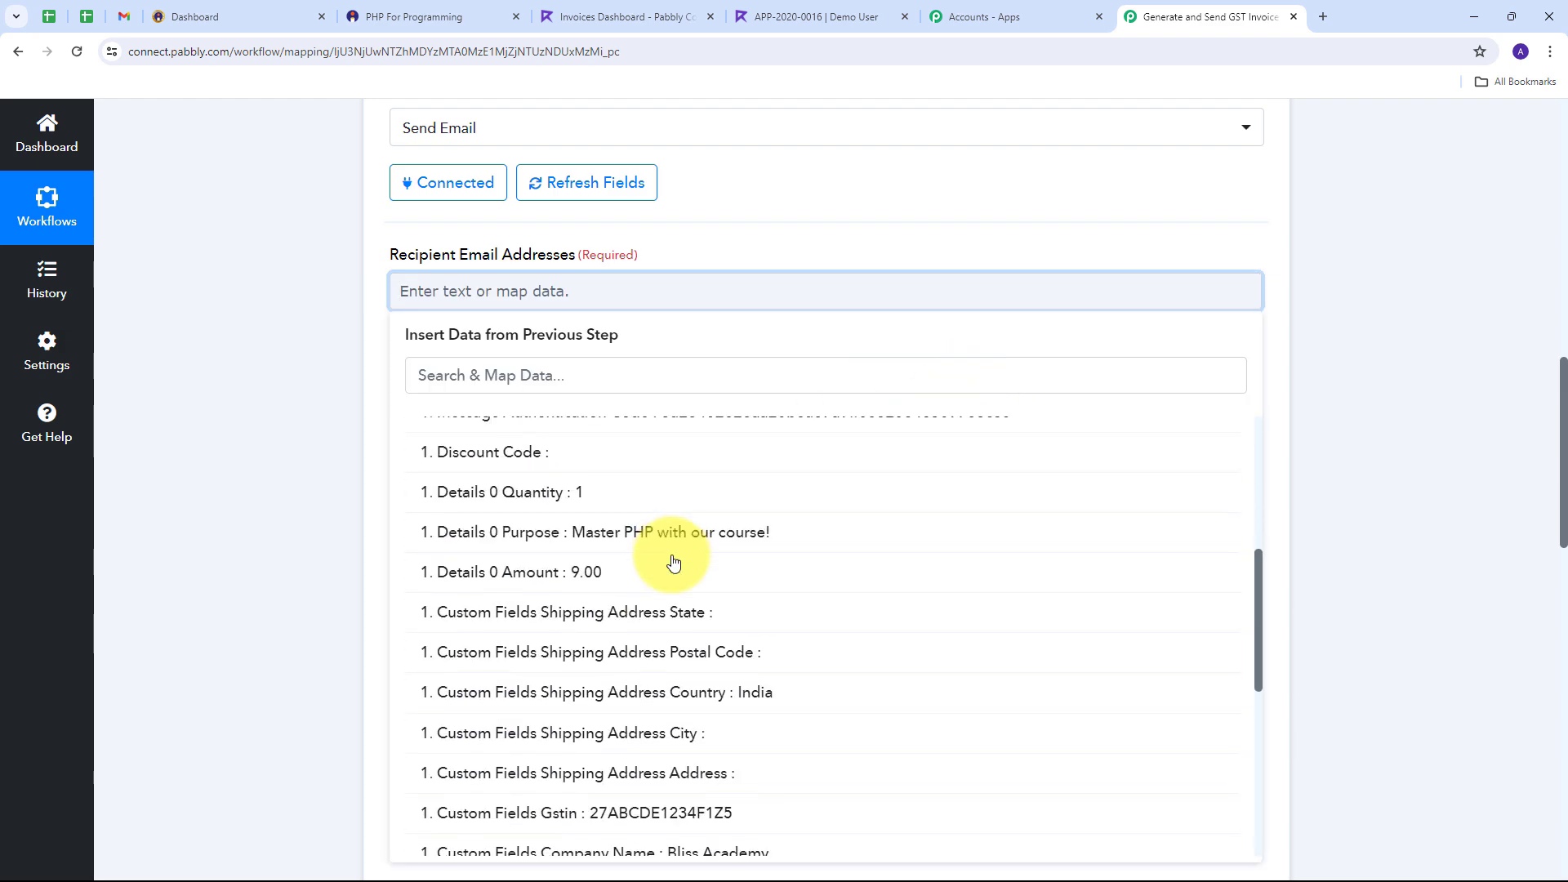
pyautogui.scroll(-2, 672, 560)
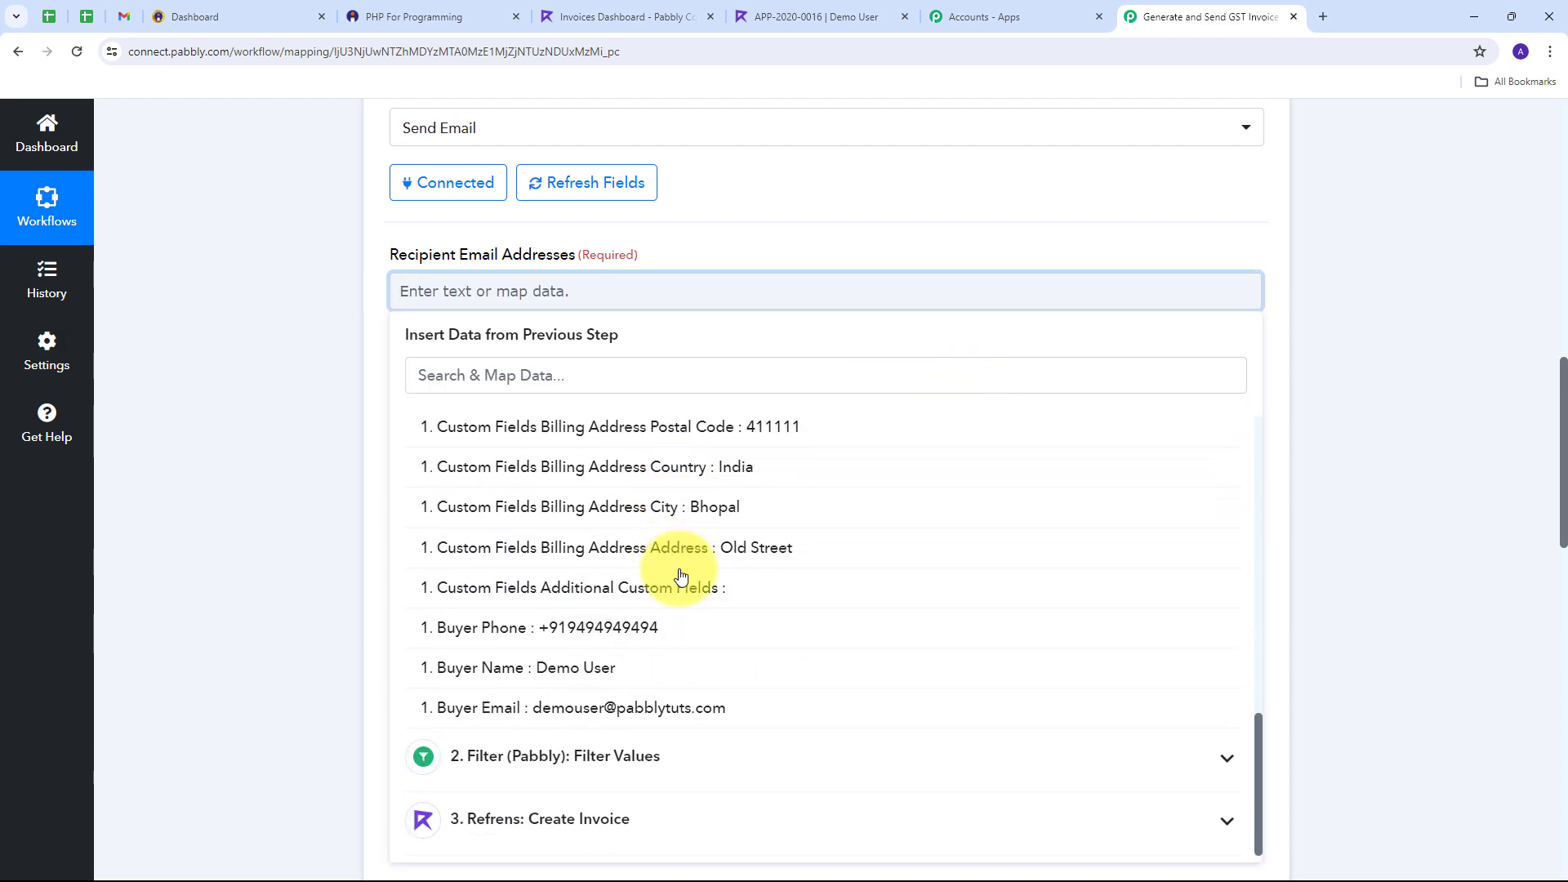
pyautogui.click(584, 718)
pyautogui.click(256, 419)
# Step: Paste the subject 'GST Invoice for your purchase' and the thank-you email body
pyautogui.scroll(-3, 696, 364)
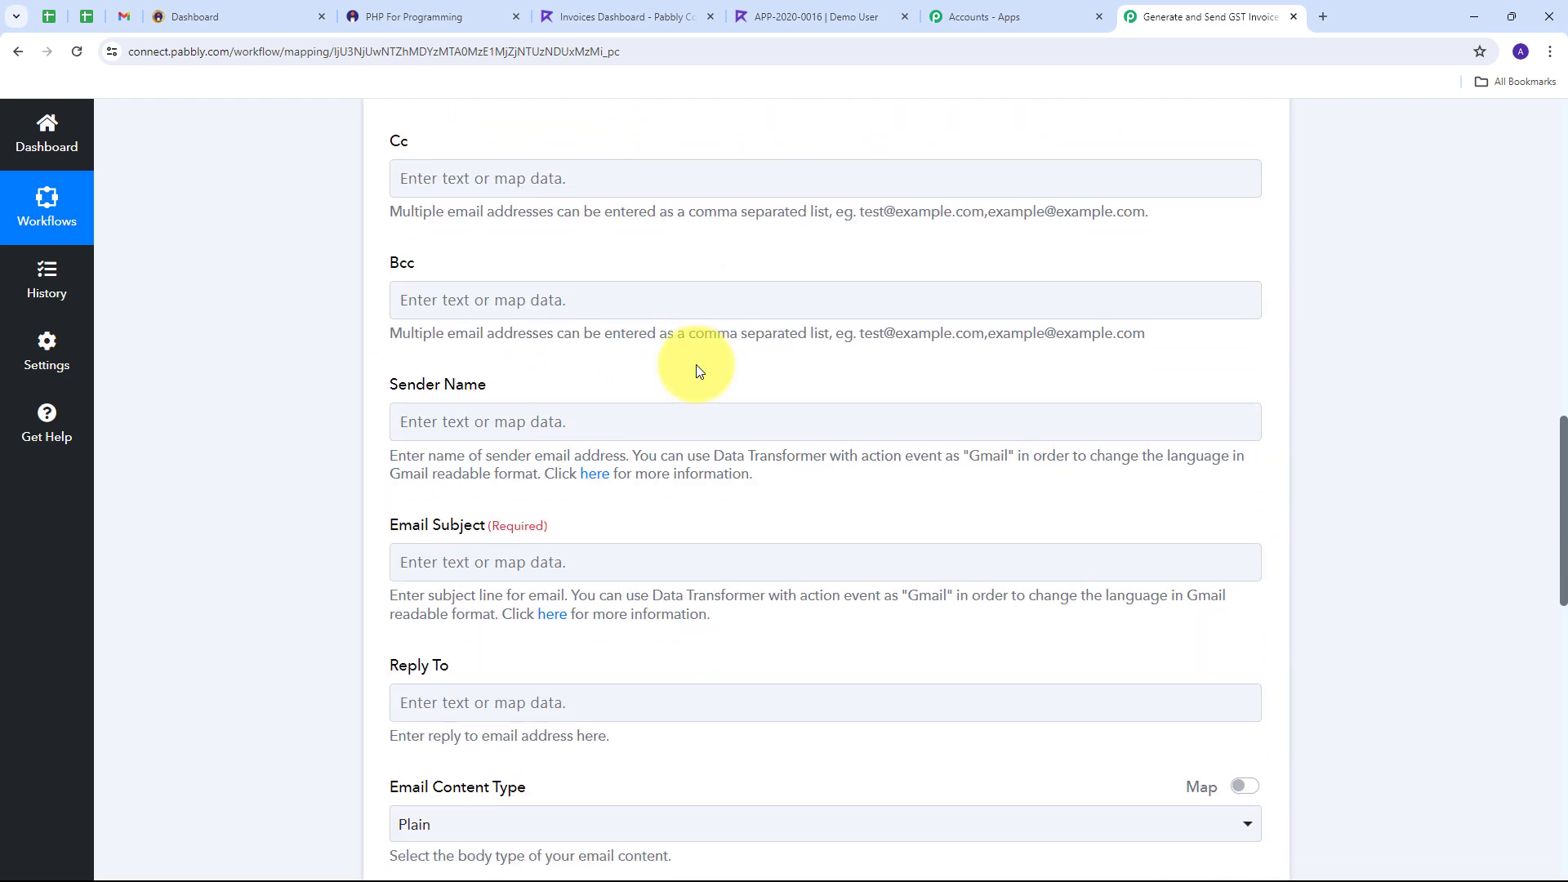
pyautogui.scroll(-2, 695, 364)
pyautogui.click(453, 400)
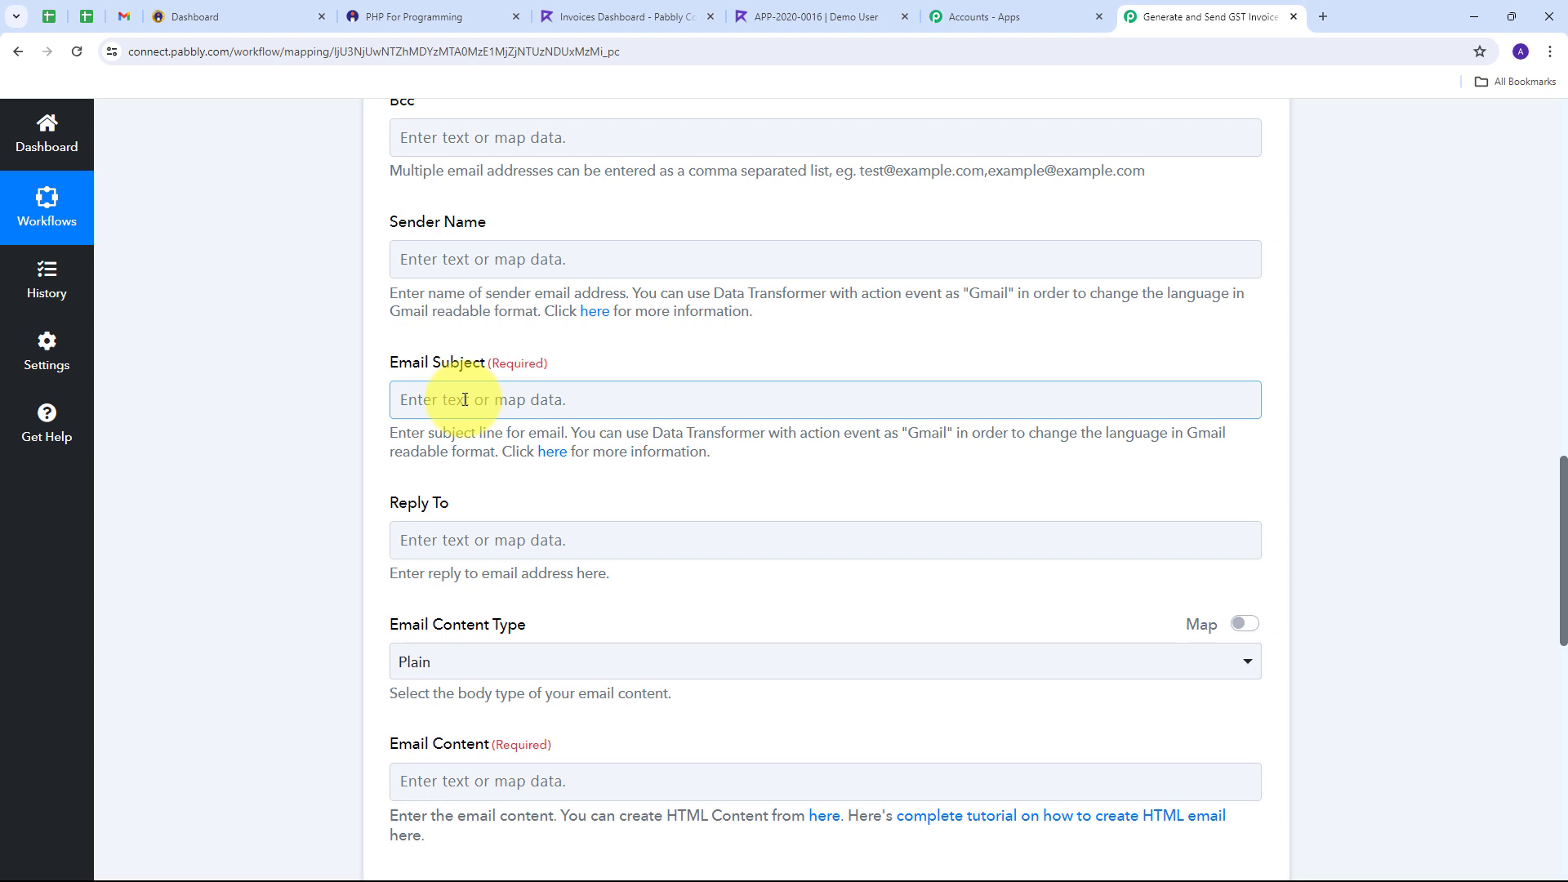
pyautogui.write('GST Invoice for your purchase')
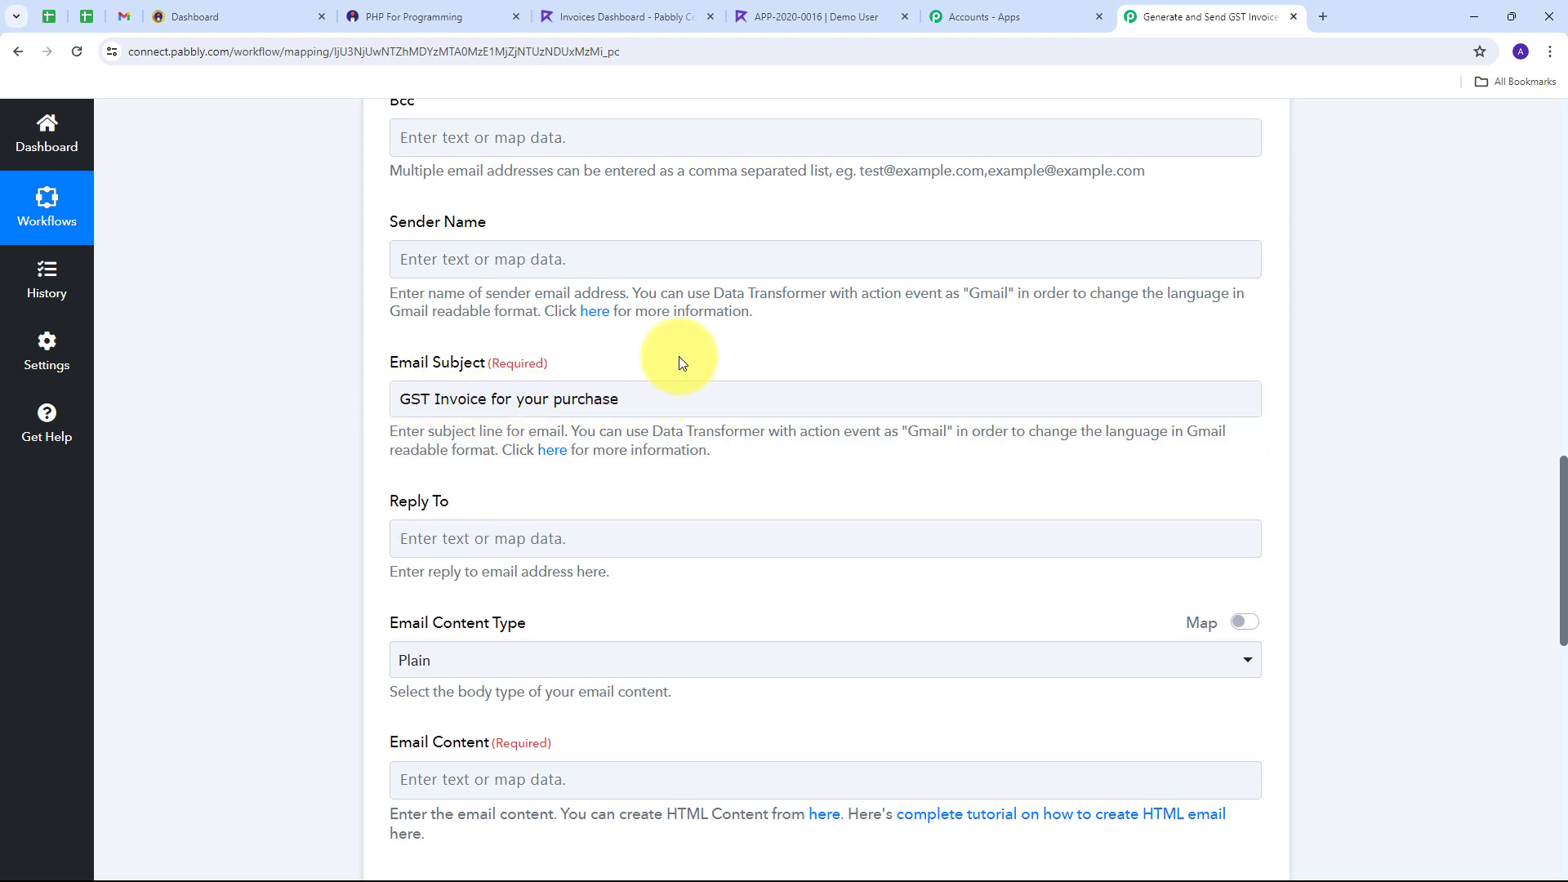
pyautogui.scroll(-5, 682, 356)
pyautogui.click(637, 370)
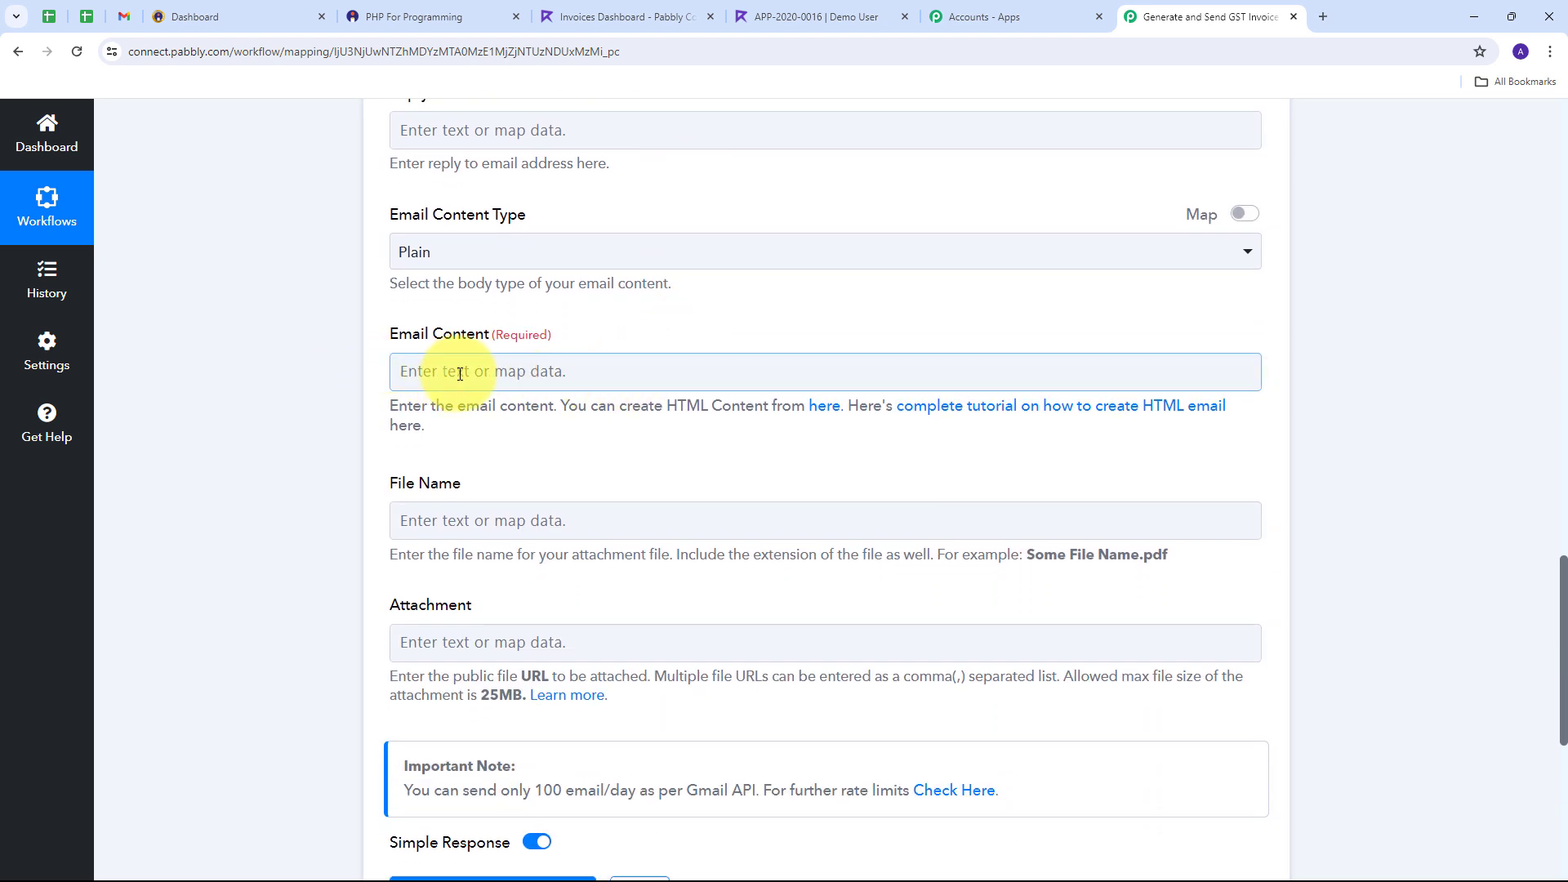
pyautogui.write('Hello ,  Thankyou for shopping with us and i am attaching your GST Invoice for your recent purchase.  Warm Regards, Team ABC Technology.')
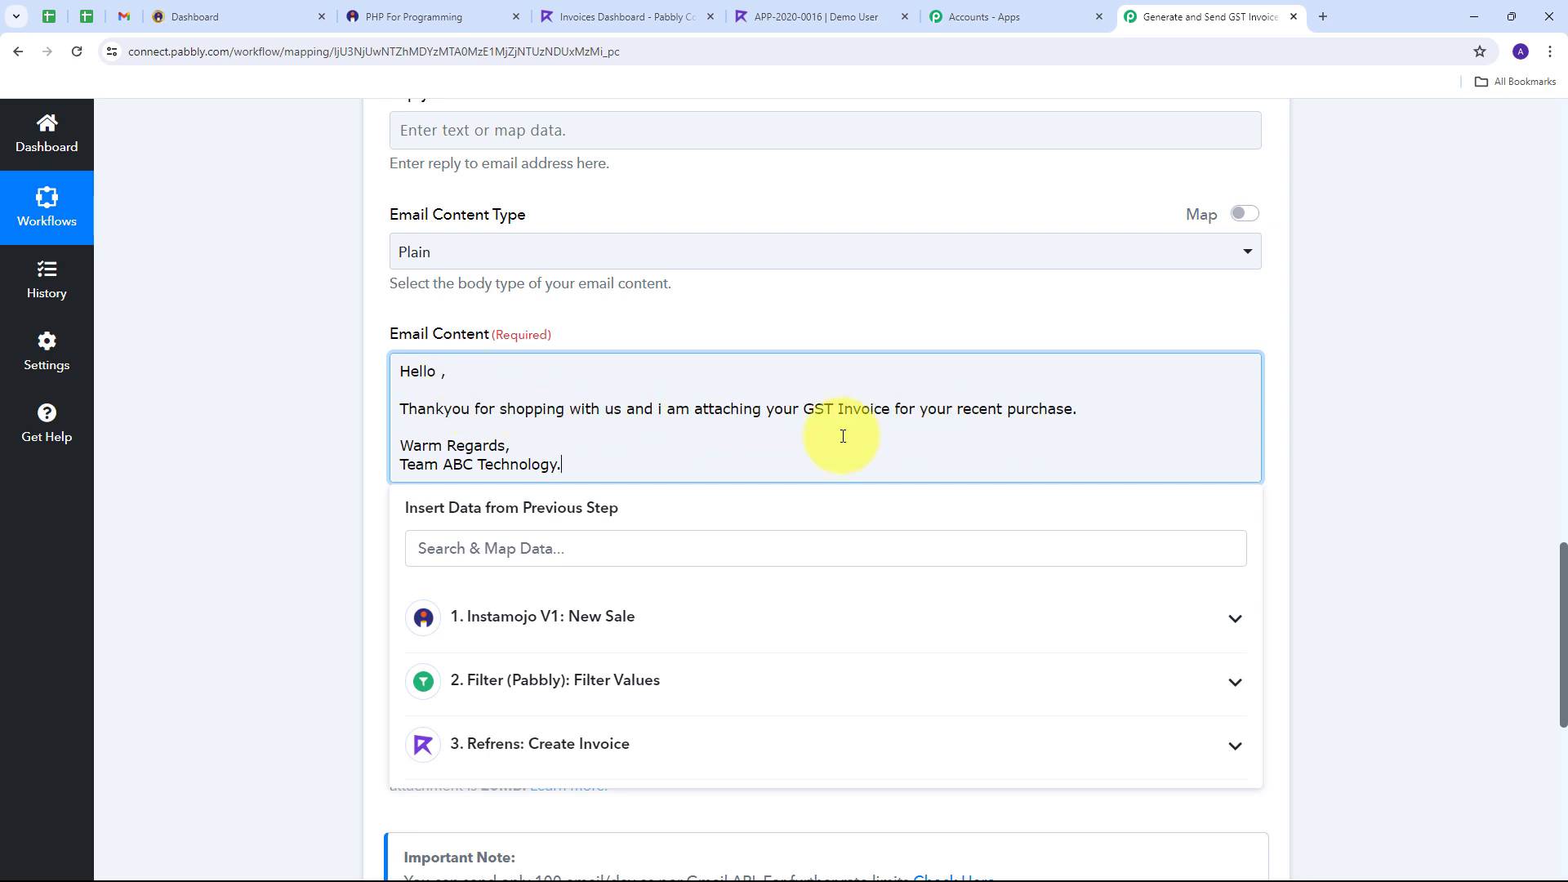
# Step: Insert the Instamojo Buyer Name after 'Hello' in the greeting
pyautogui.click(441, 372)
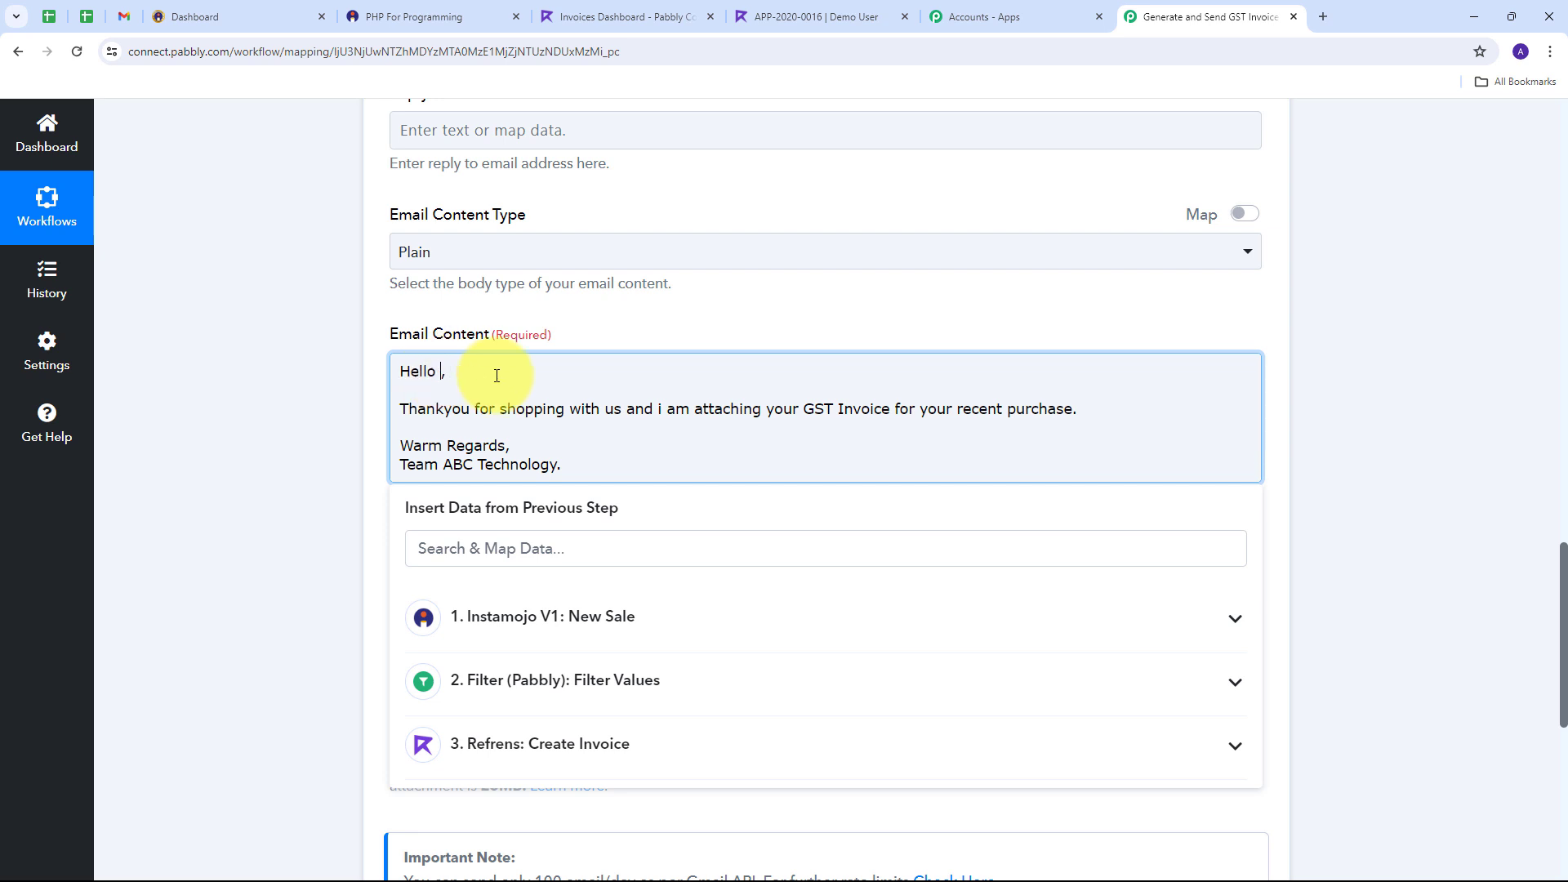
pyautogui.click(595, 616)
pyautogui.scroll(-10, 873, 653)
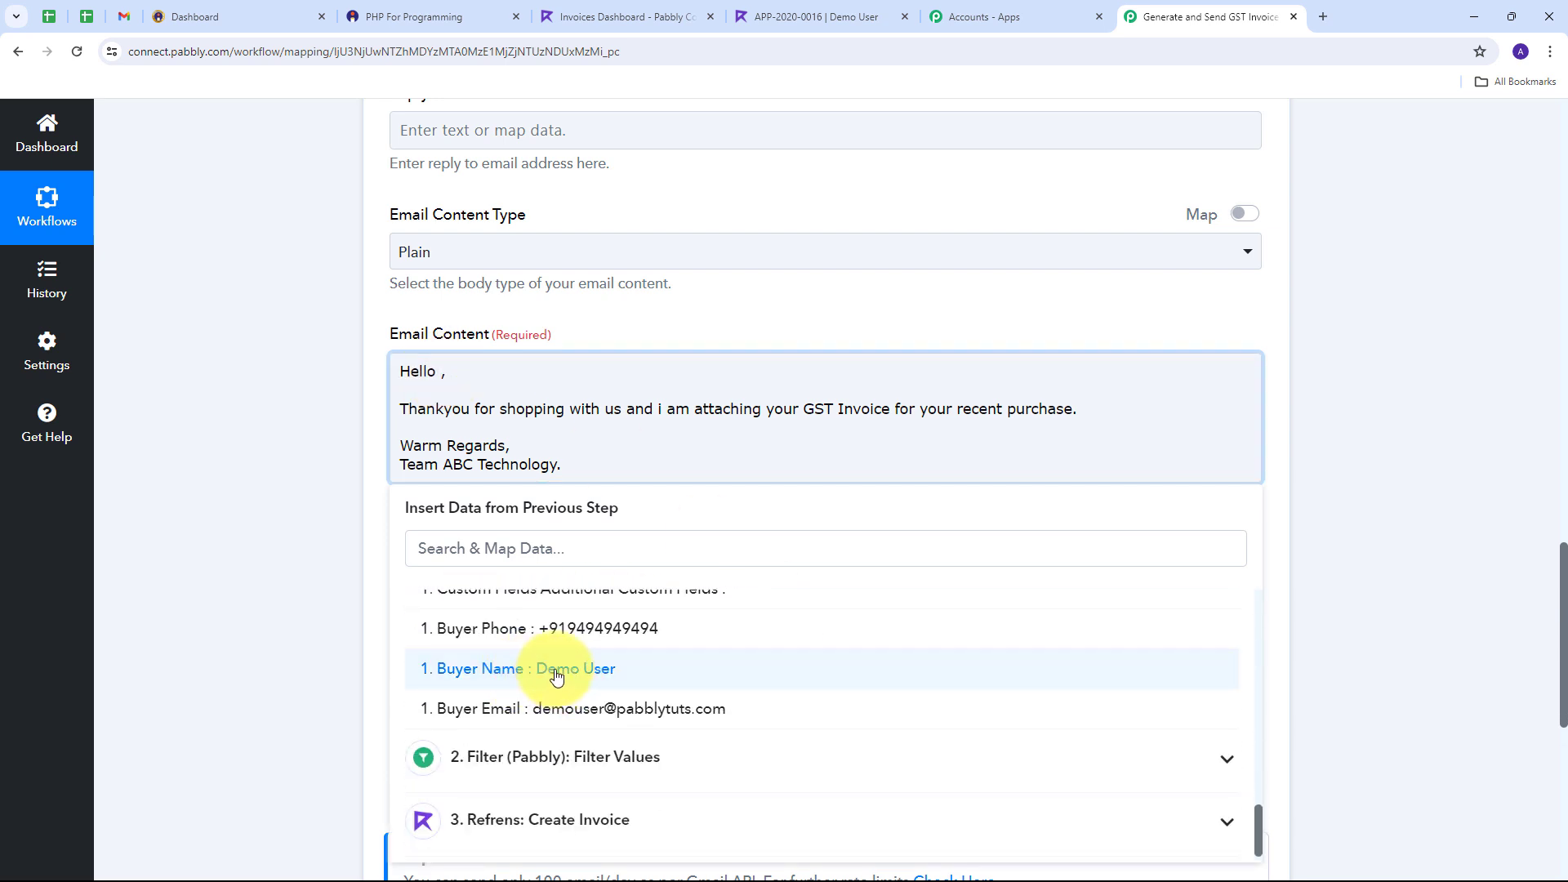
pyautogui.click(580, 669)
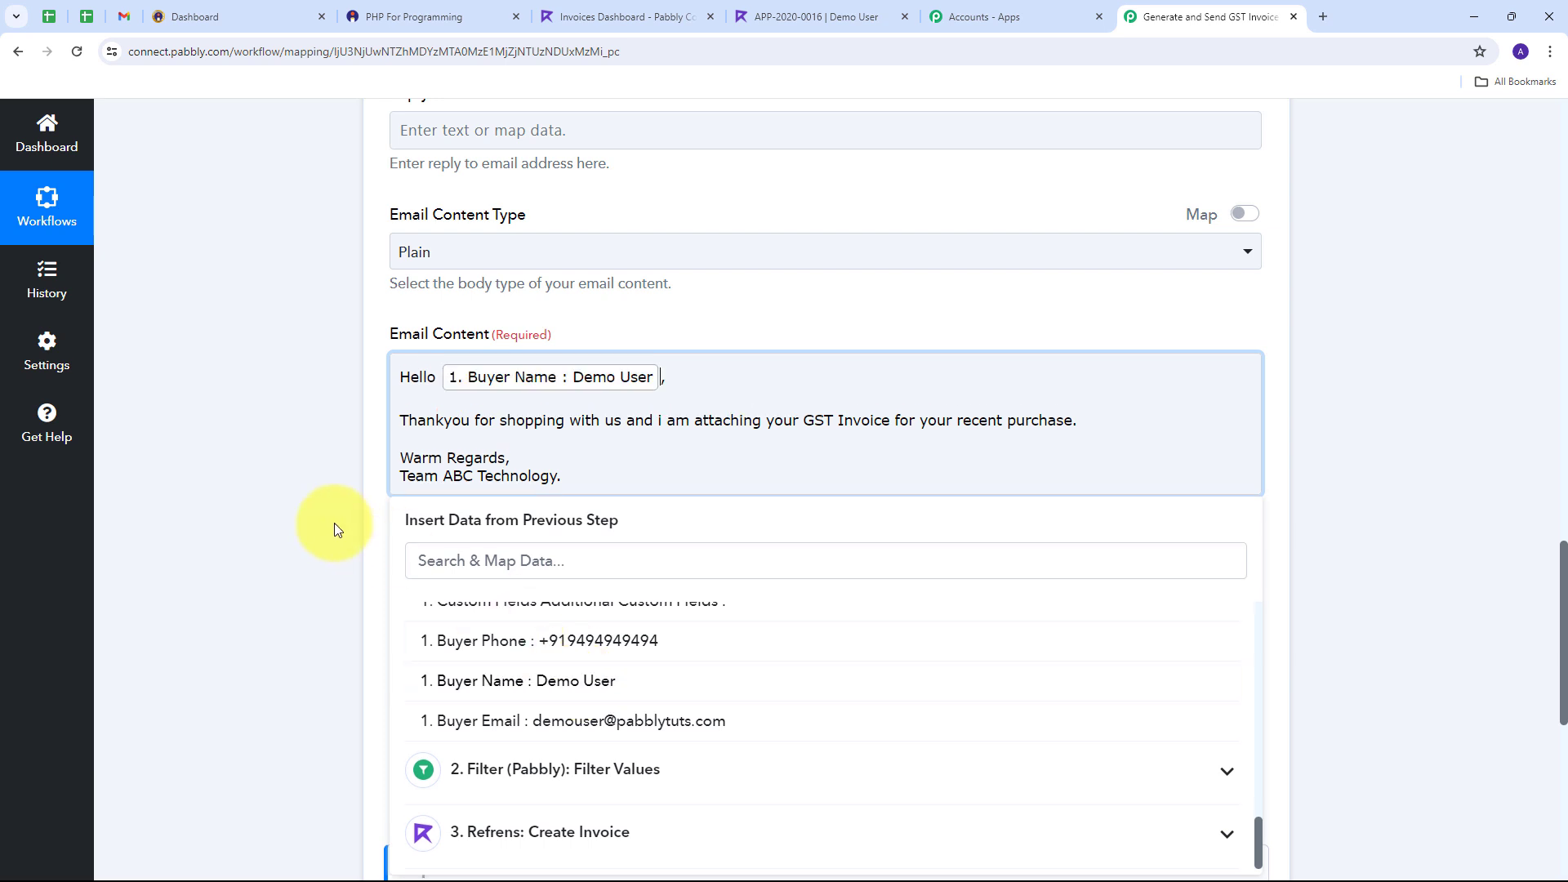
pyautogui.click(296, 485)
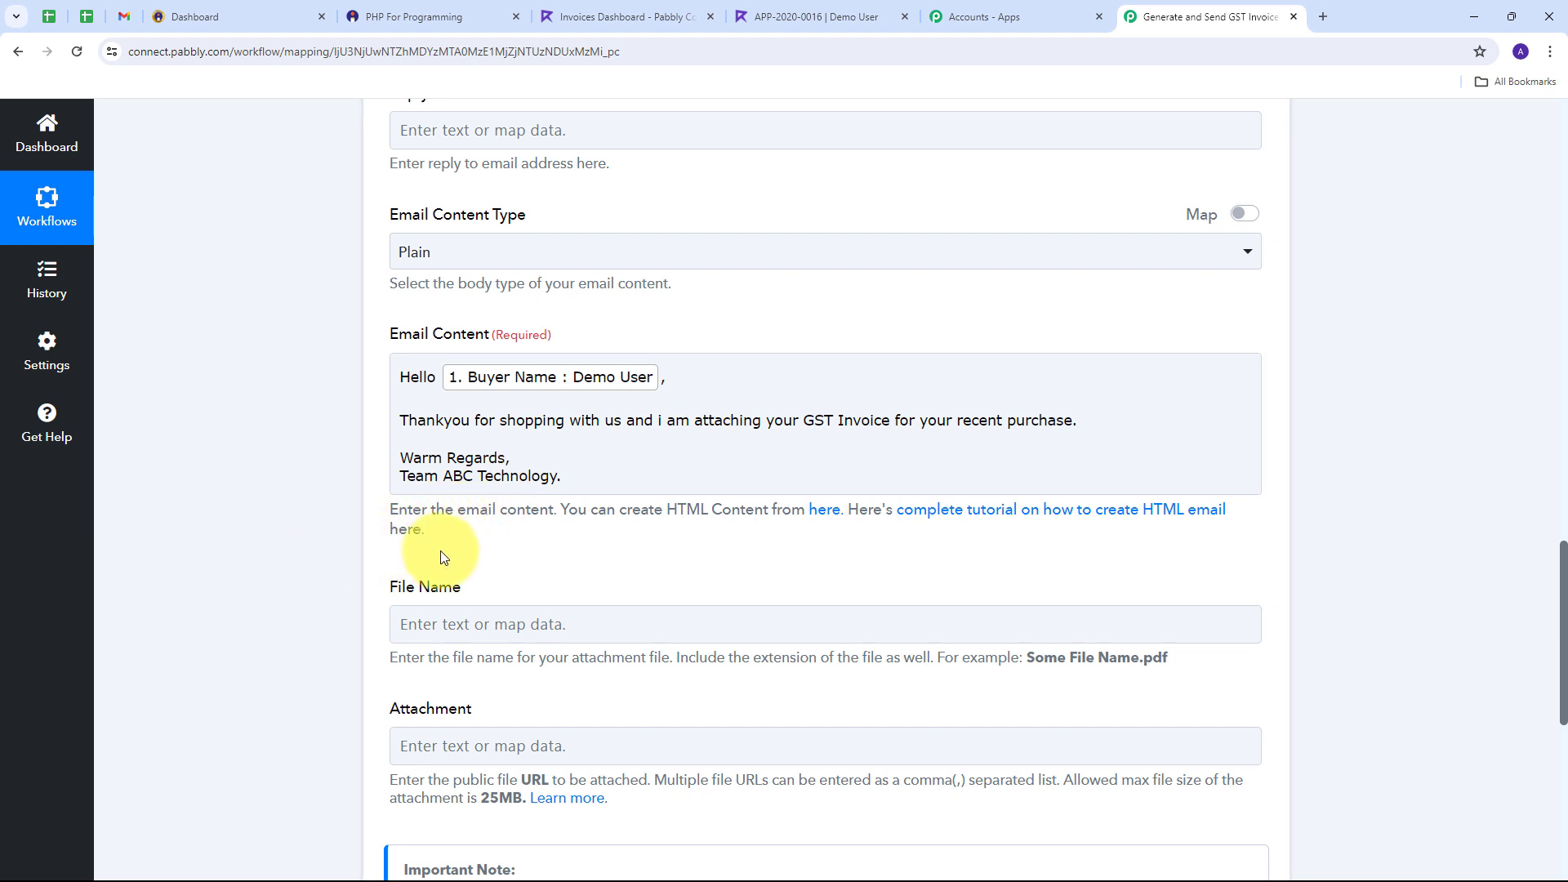
# Step: Enlarge and select the Refrens Share Pdf value to read the full link
pyautogui.scroll(-1, 533, 516)
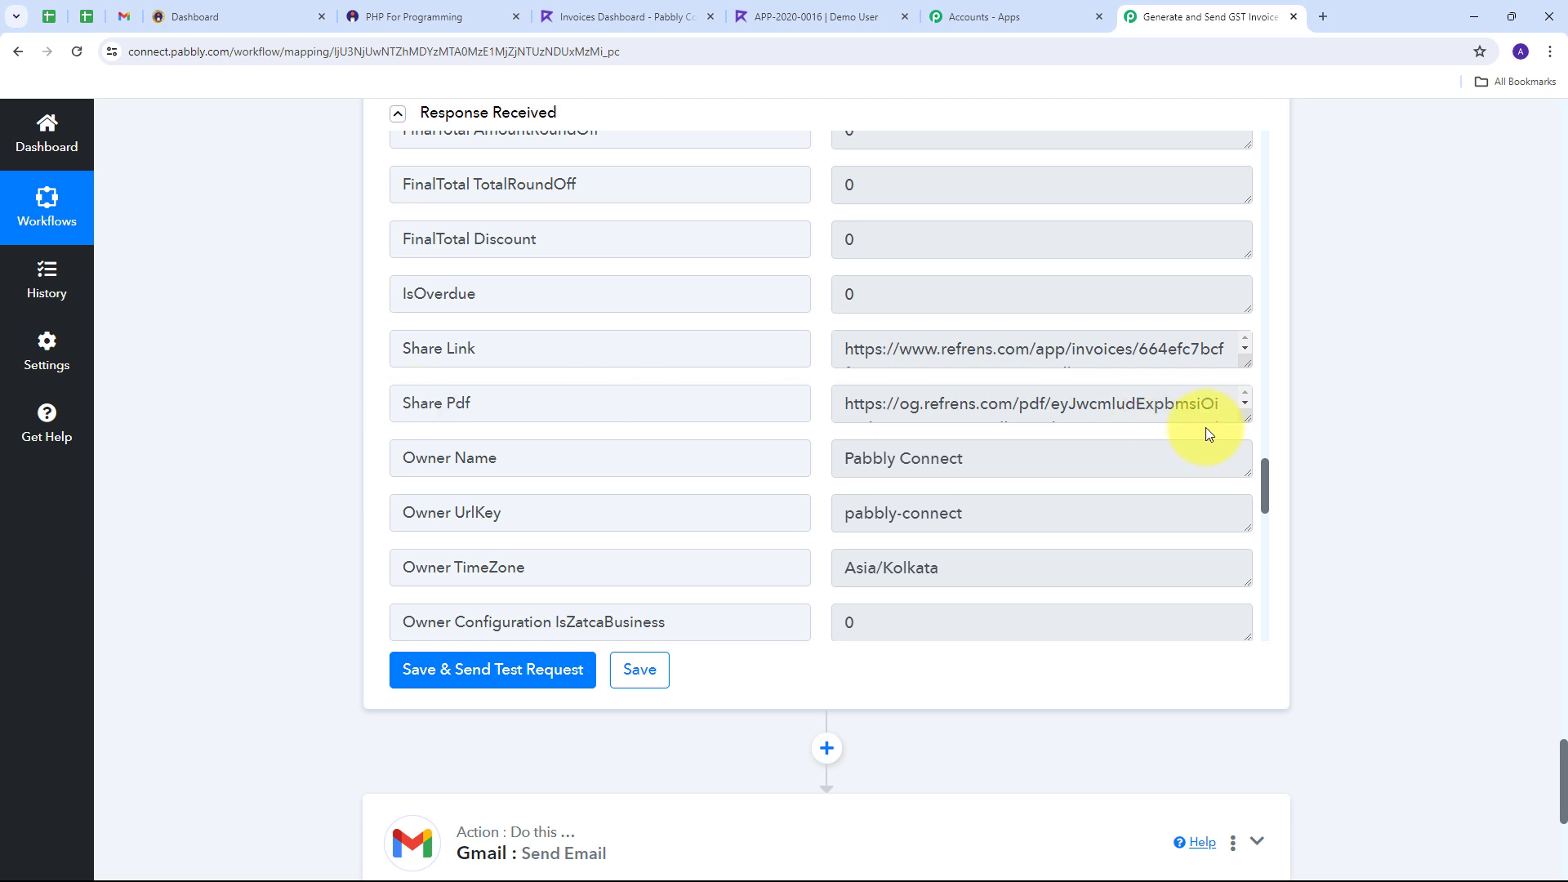
pyautogui.moveTo(1248, 421); pyautogui.dragTo(1200, 580)
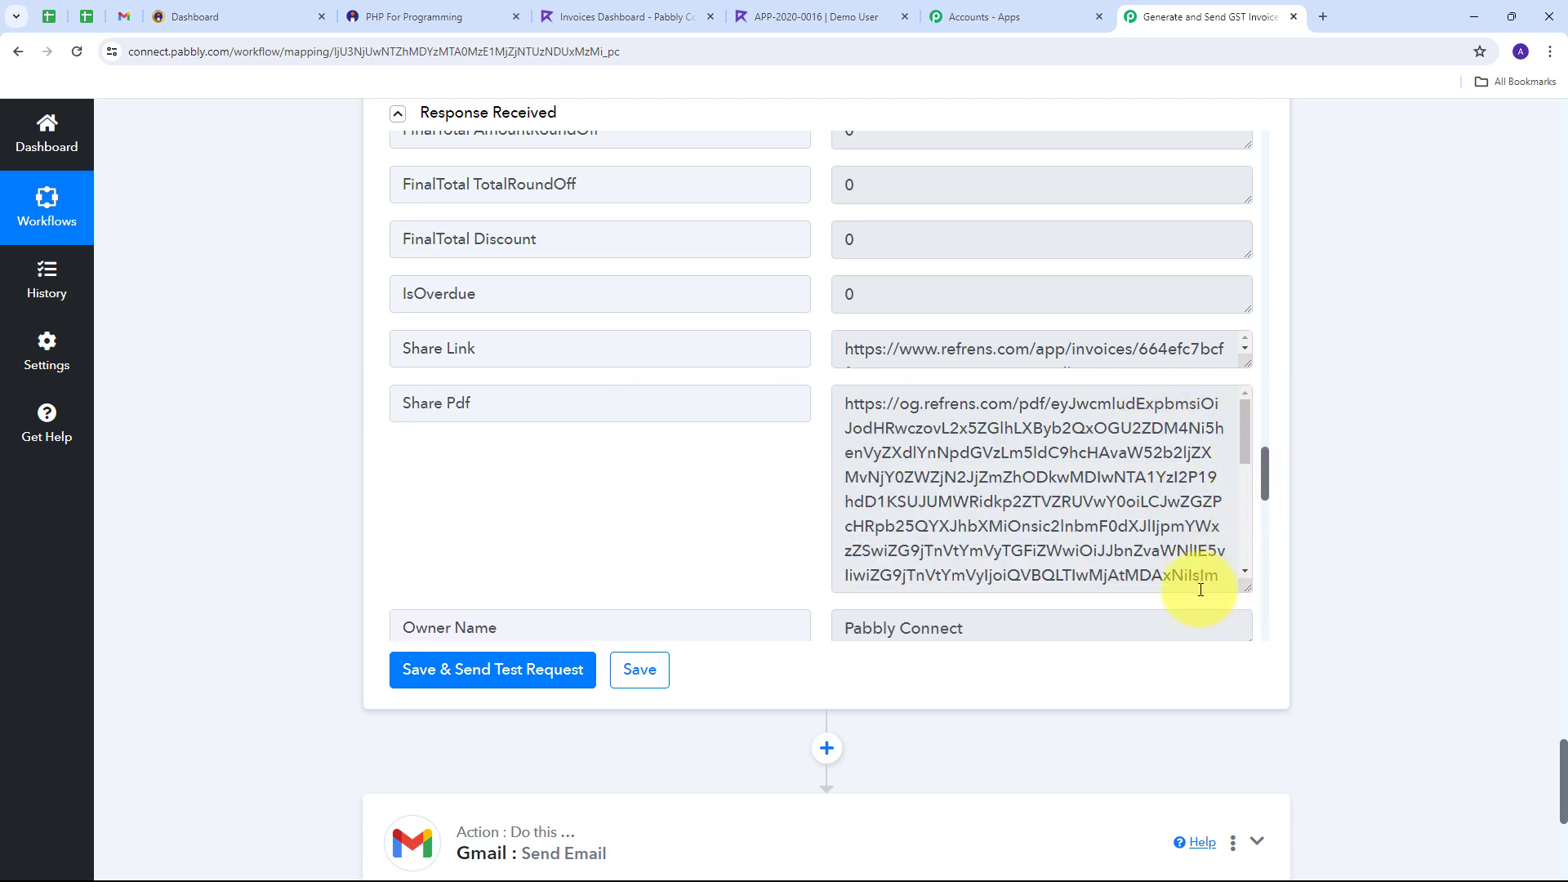
pyautogui.click(841, 405)
pyautogui.moveTo(841, 405); pyautogui.dragTo(1134, 616)
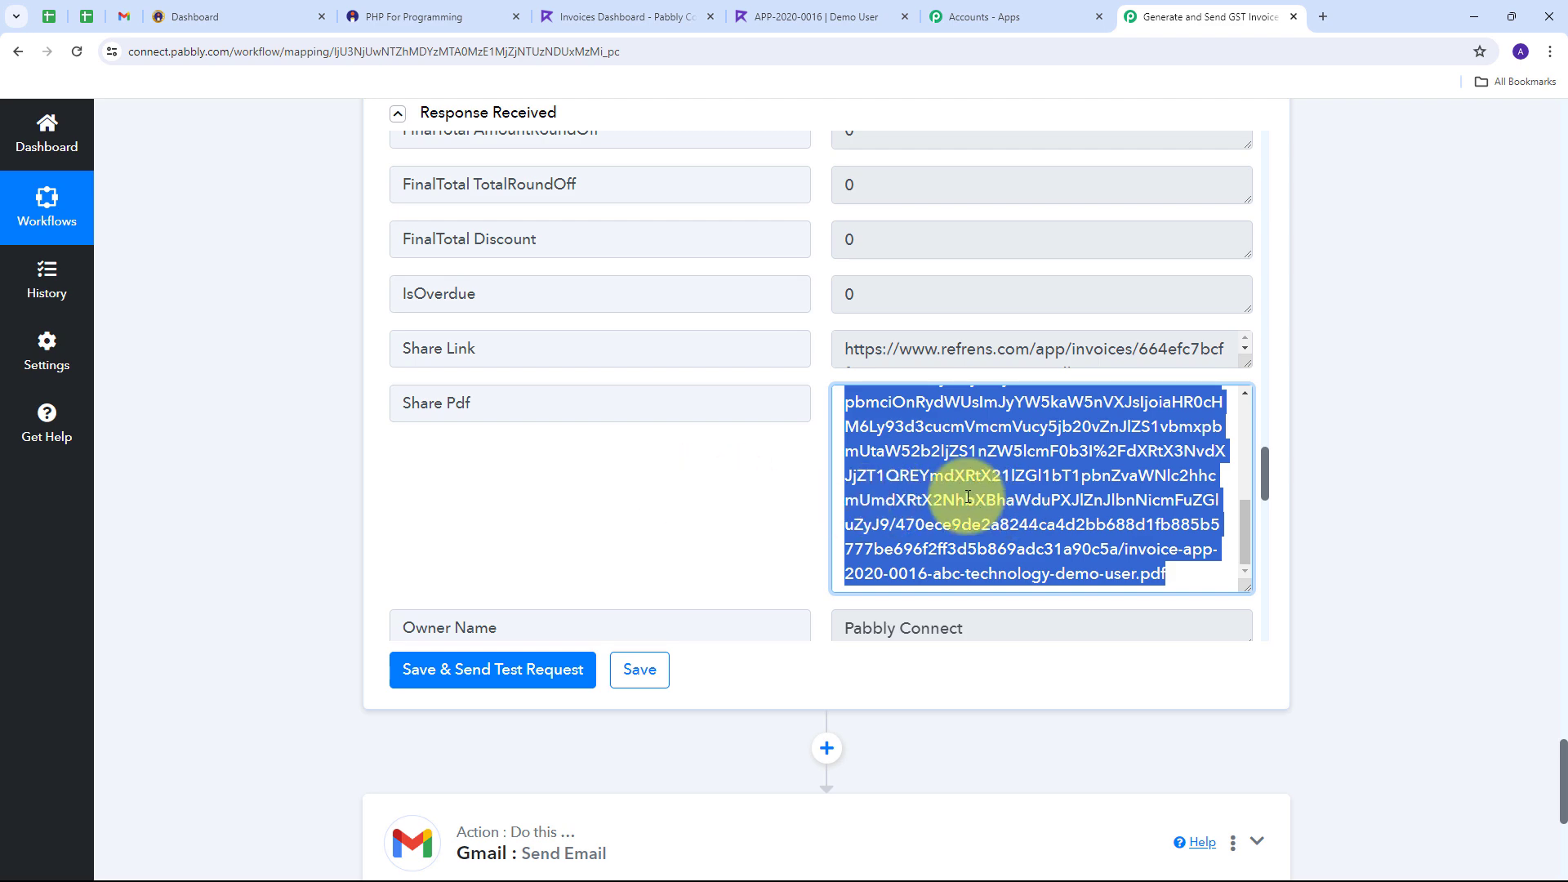
pyautogui.click(719, 490)
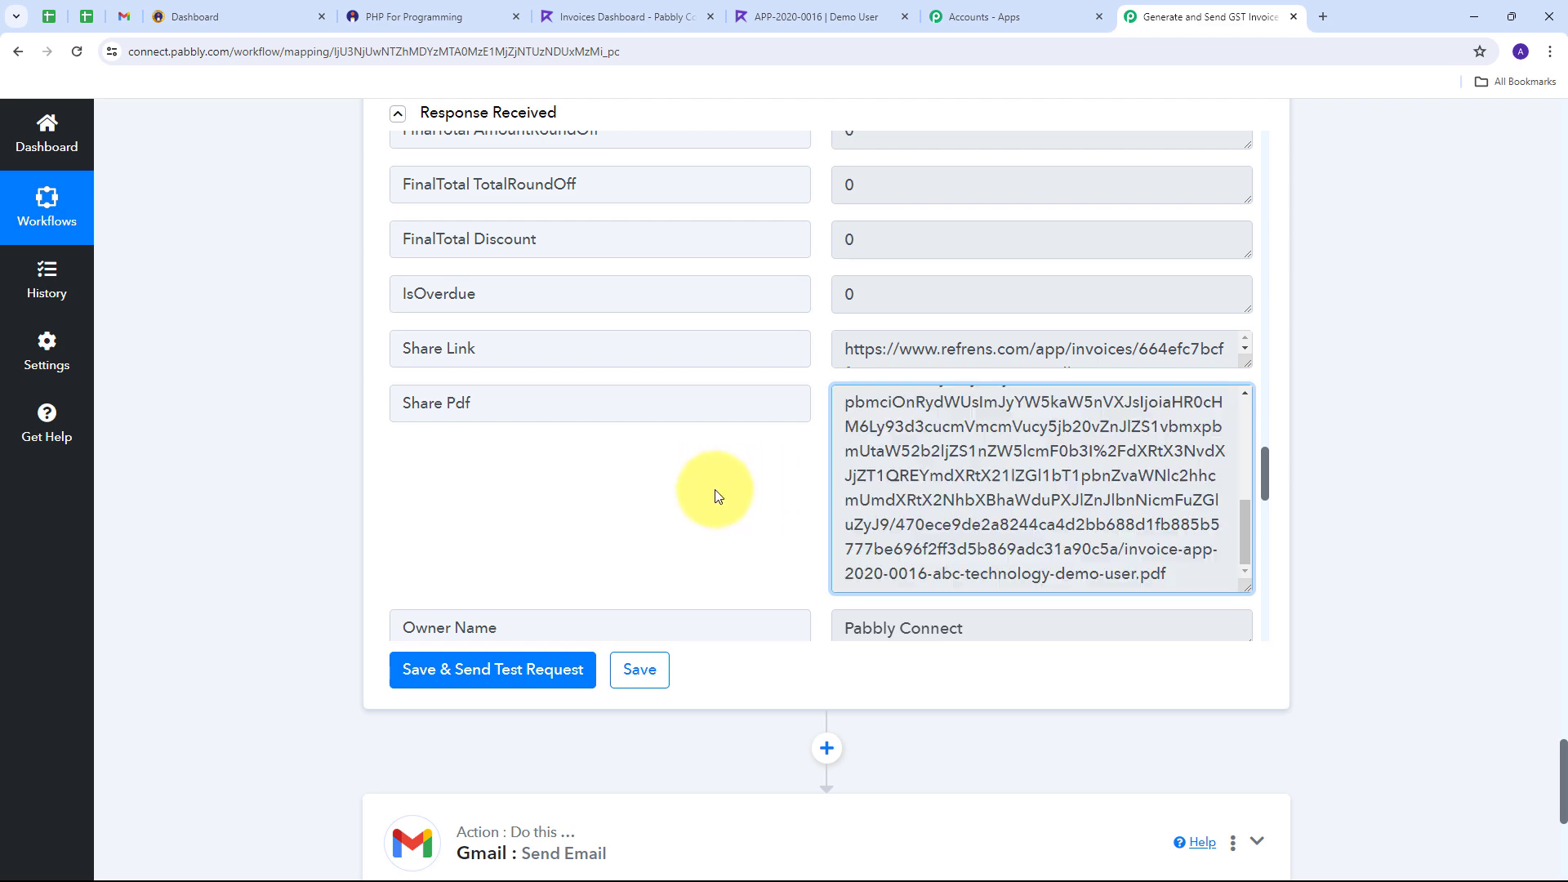
# Step: Expand the Gmail Send Email step's settings
pyautogui.scroll(-3, 1224, 507)
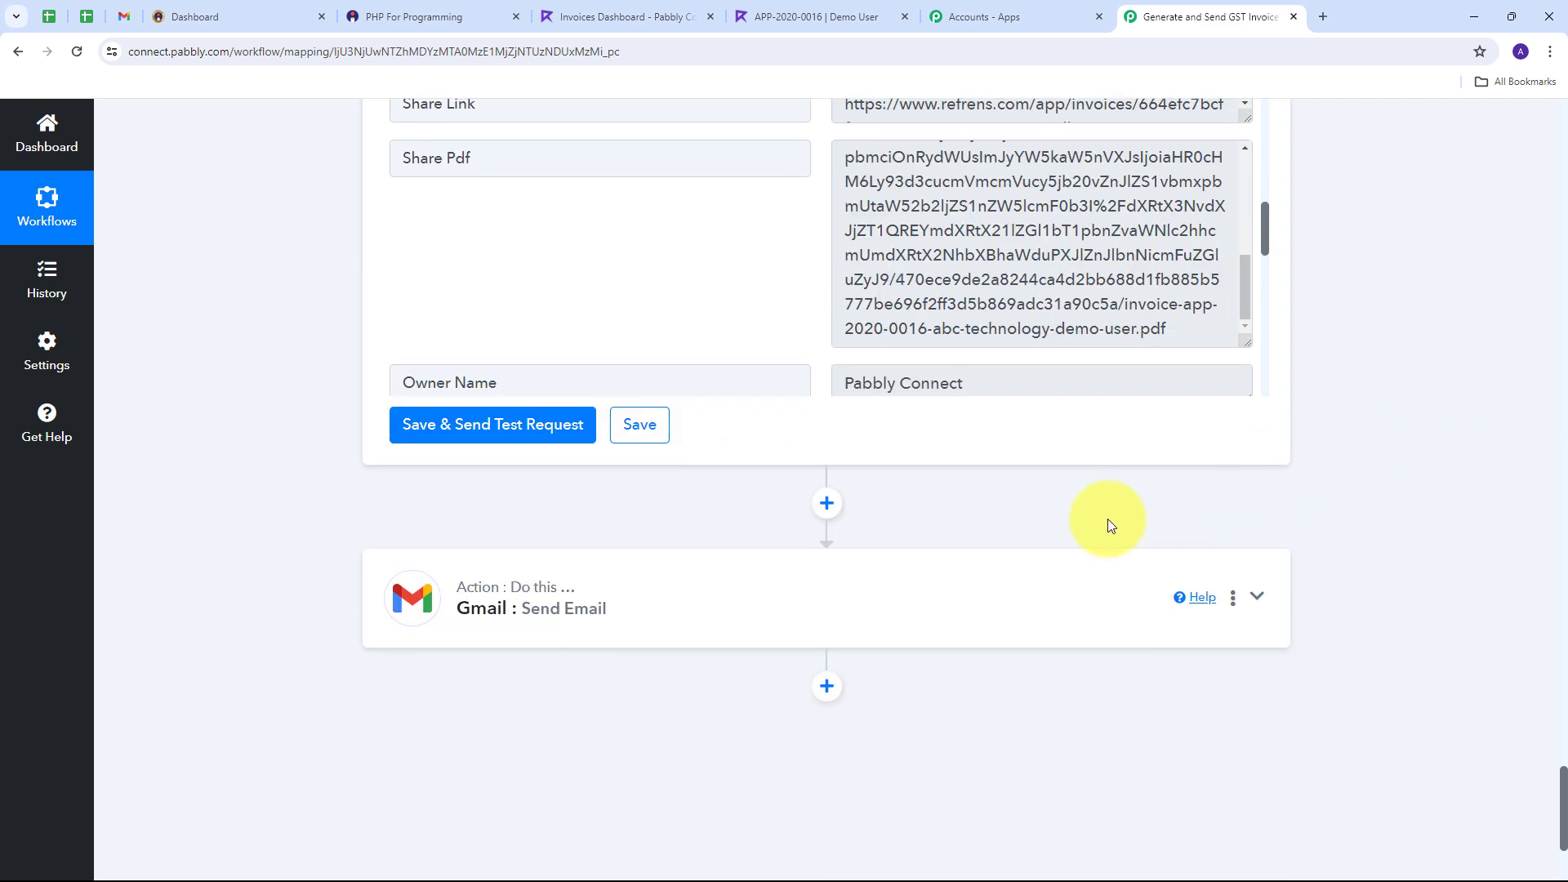
pyautogui.click(1065, 596)
pyautogui.scroll(-10, 770, 535)
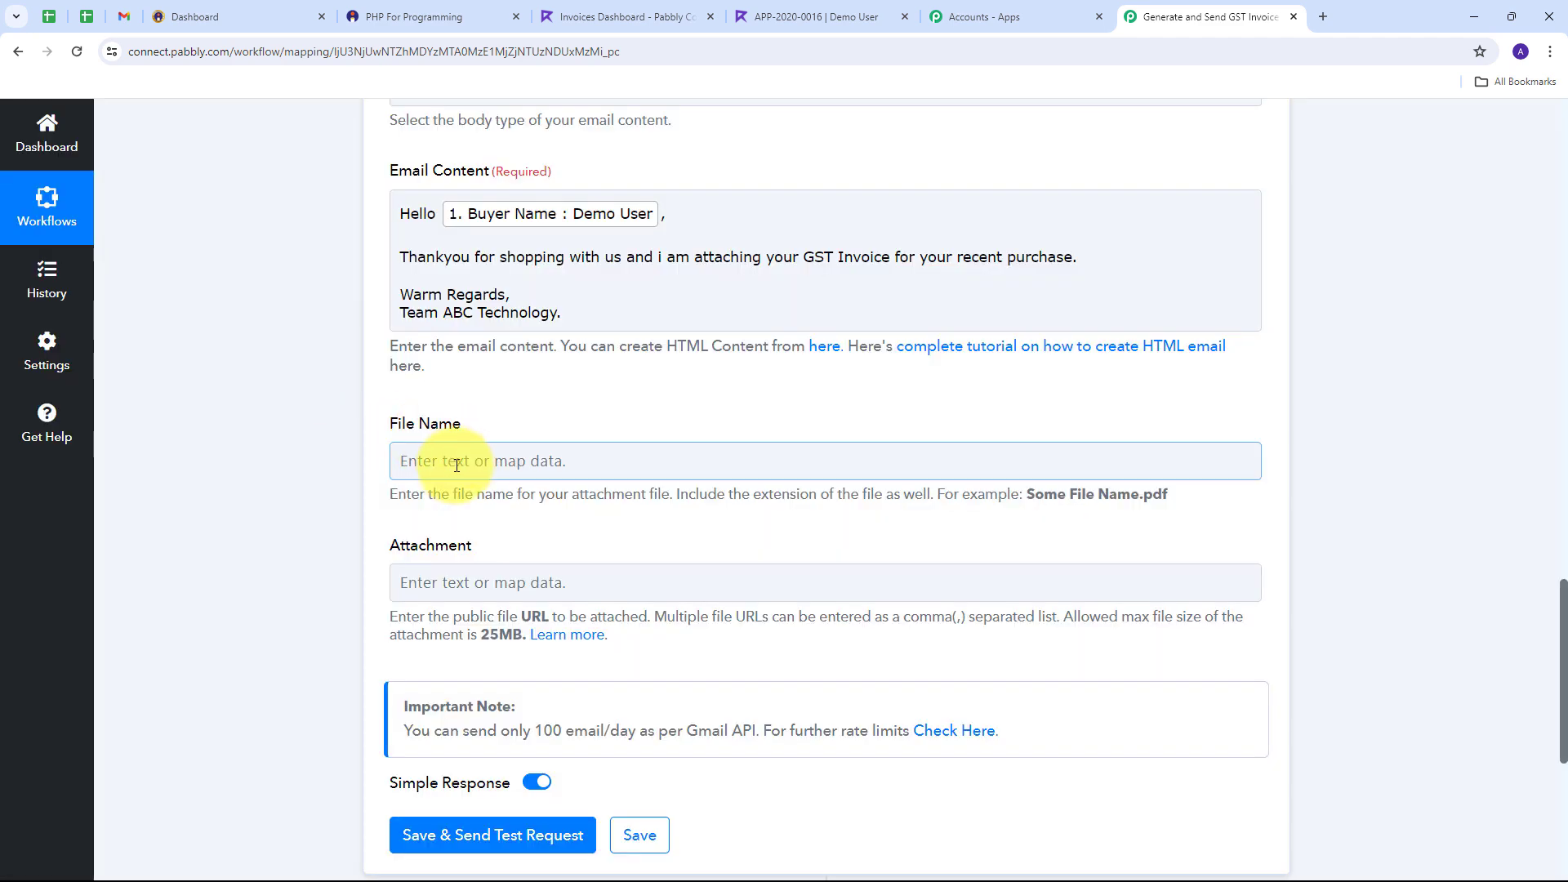
# Step: Name the attachment file 'GST Invoice.pdf'
pyautogui.click(456, 465)
pyautogui.write('GST Invoice.pdf')
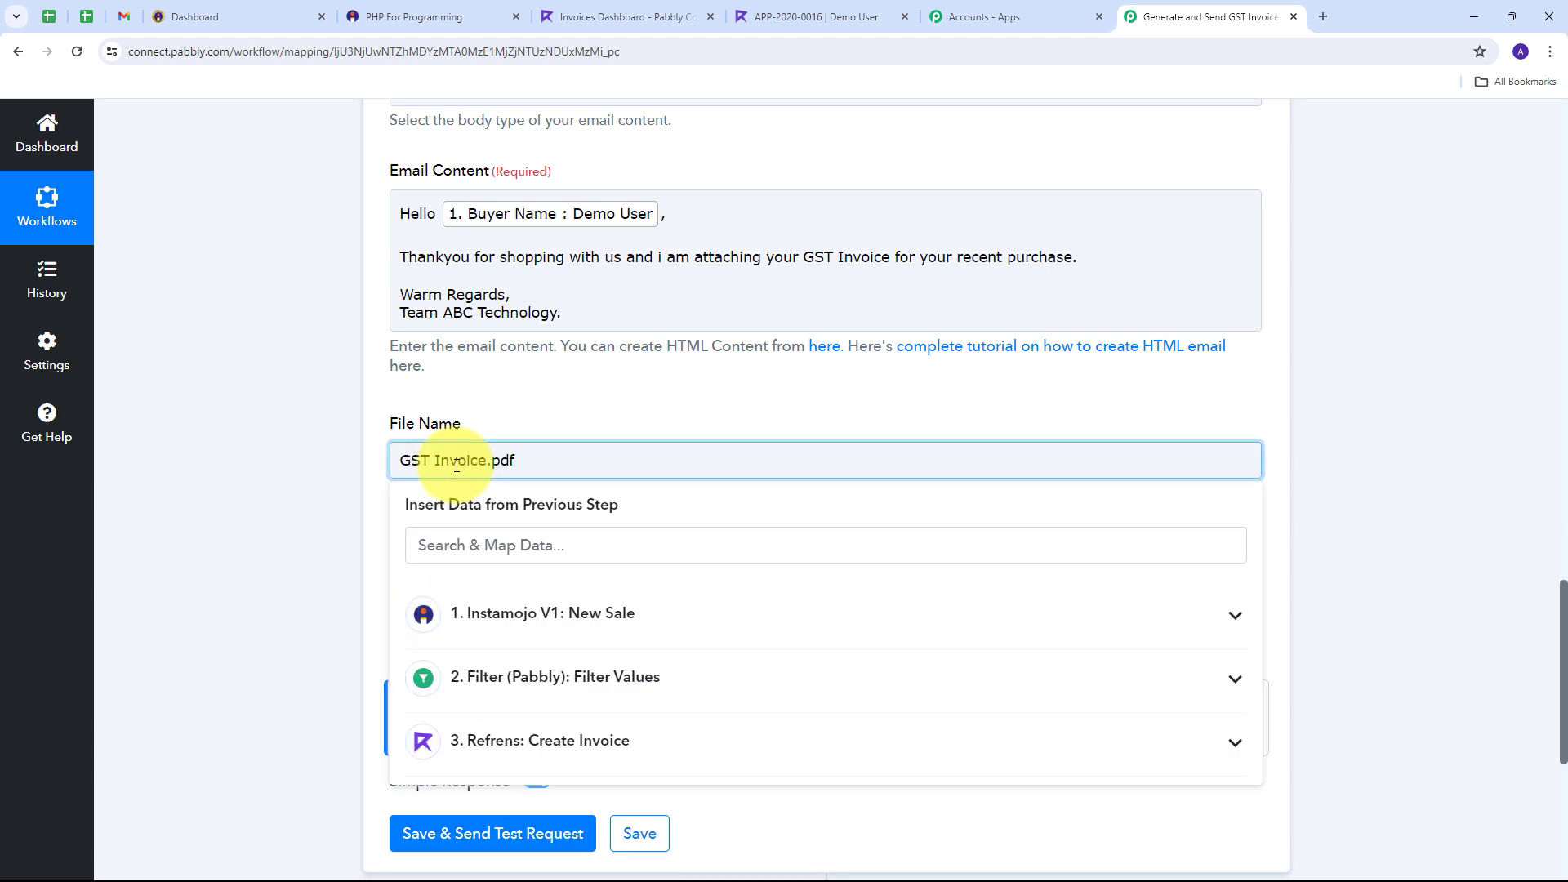
pyautogui.click(599, 394)
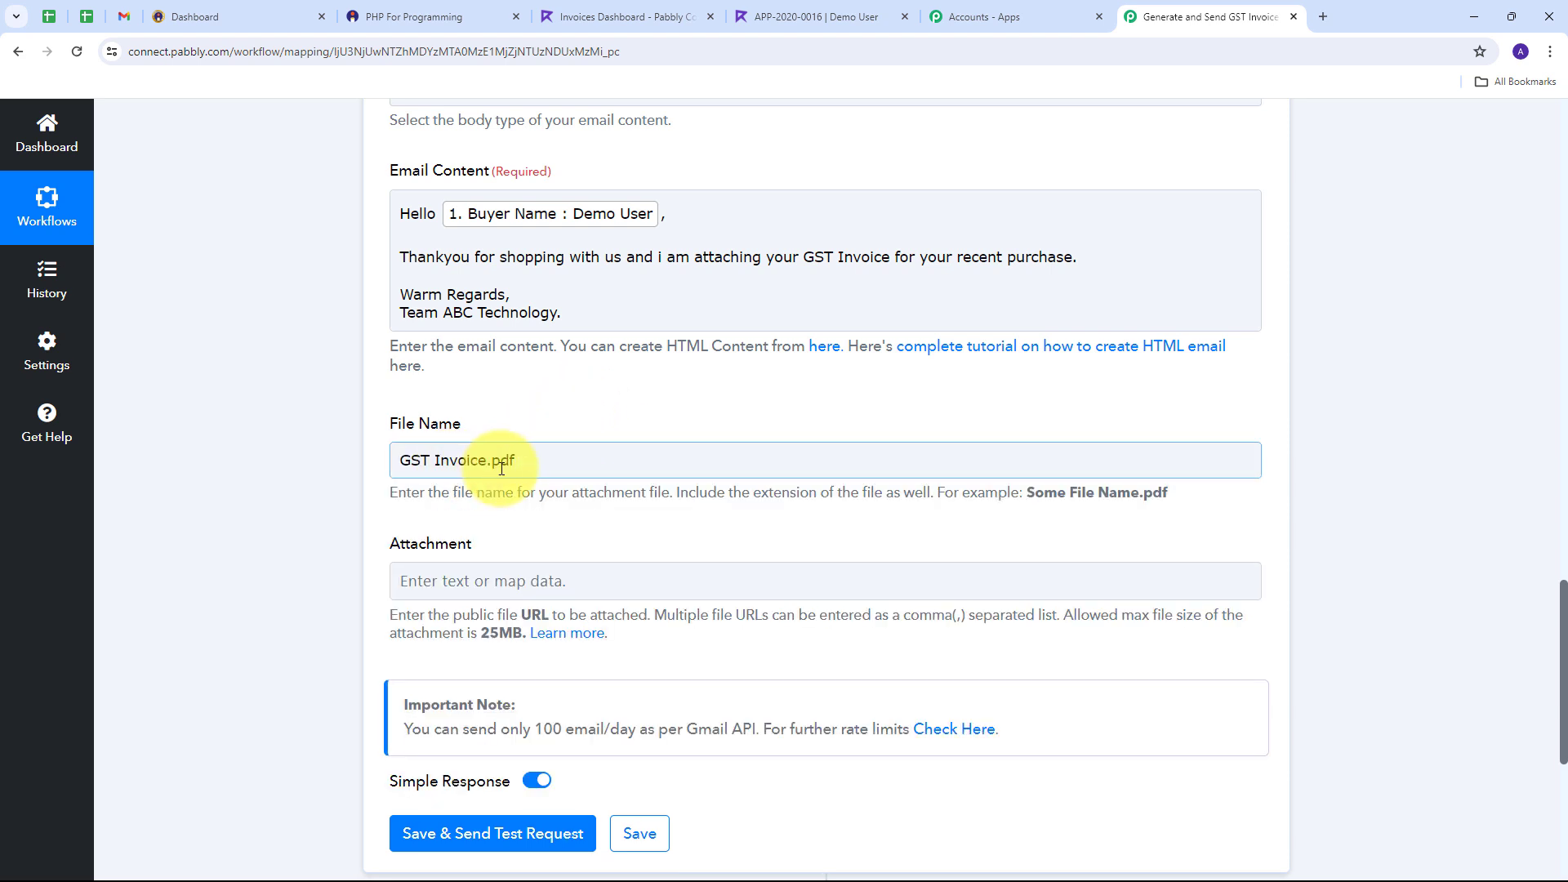
pyautogui.scroll(-2, 612, 437)
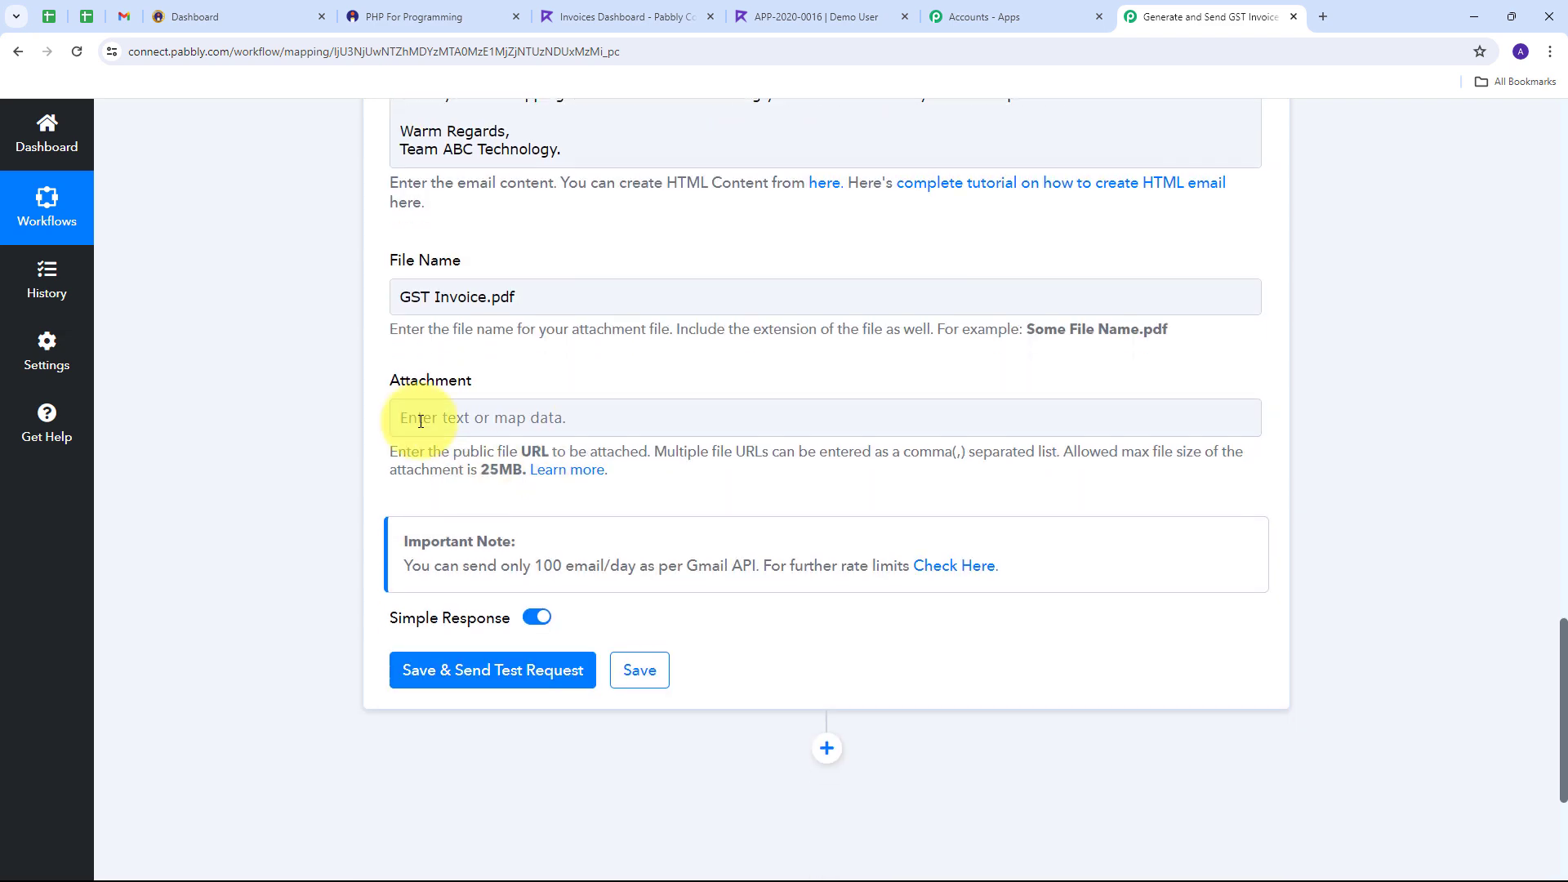
# Step: Map the attachment to the Refrens Create Invoice step's Share Pdf link
pyautogui.click(455, 417)
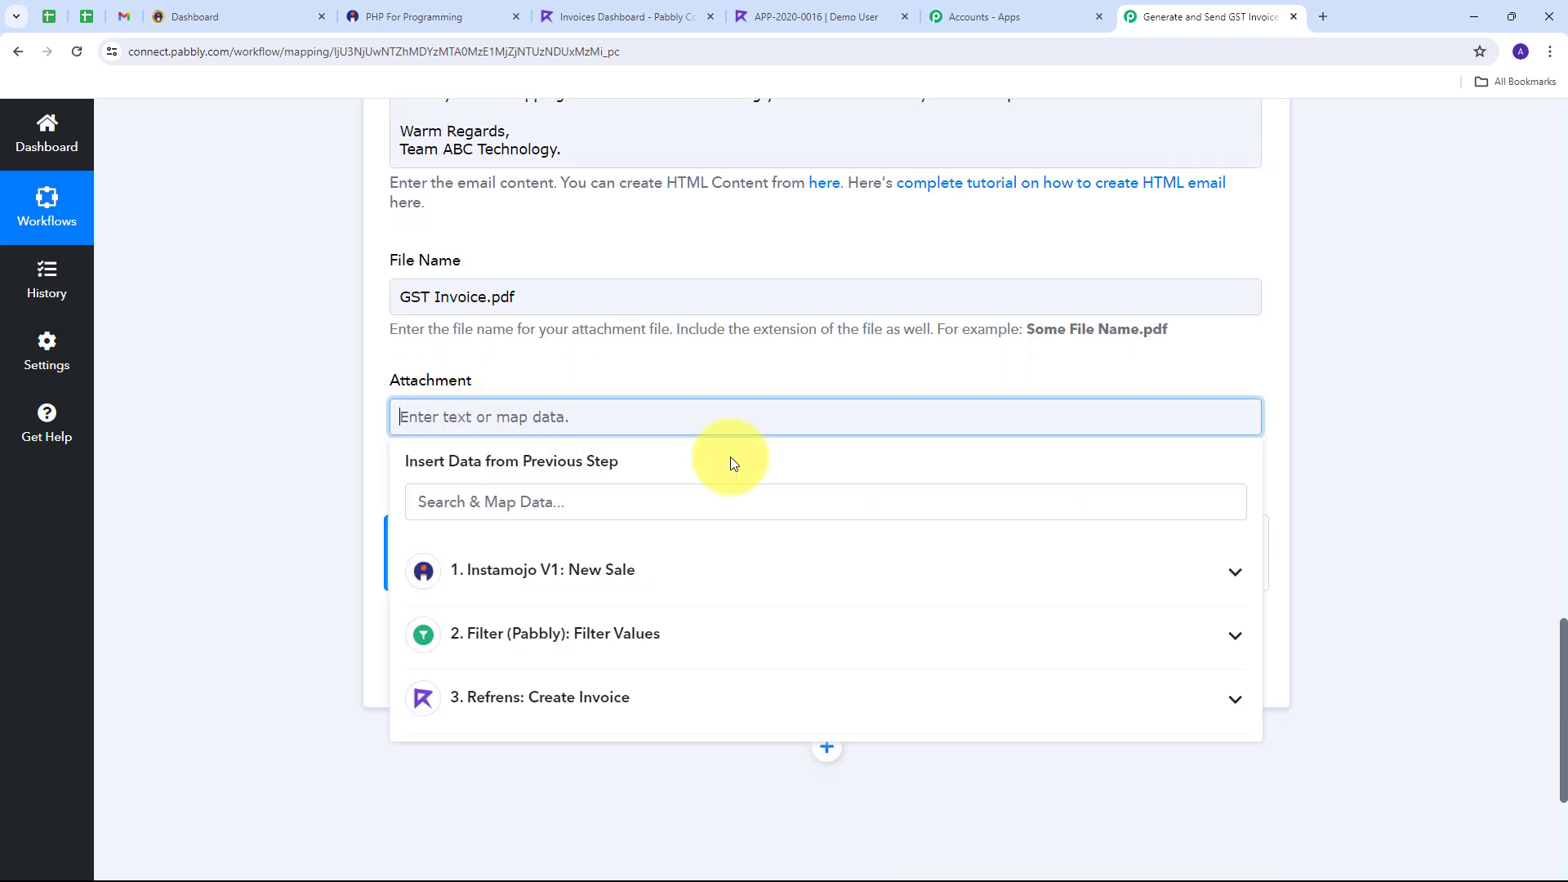
pyautogui.click(516, 707)
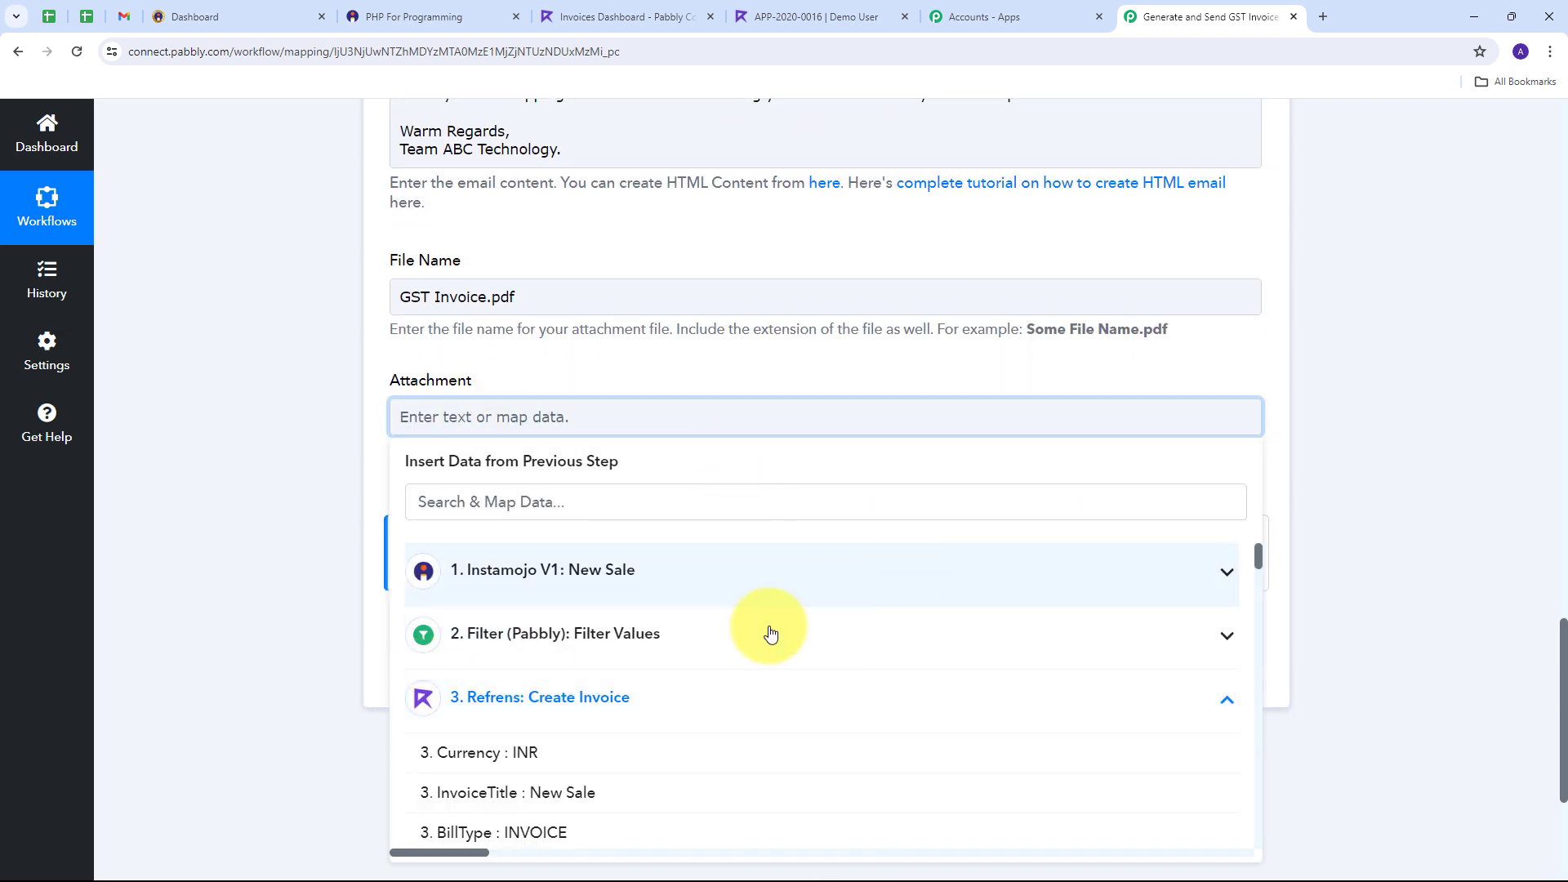
pyautogui.scroll(-10, 728, 641)
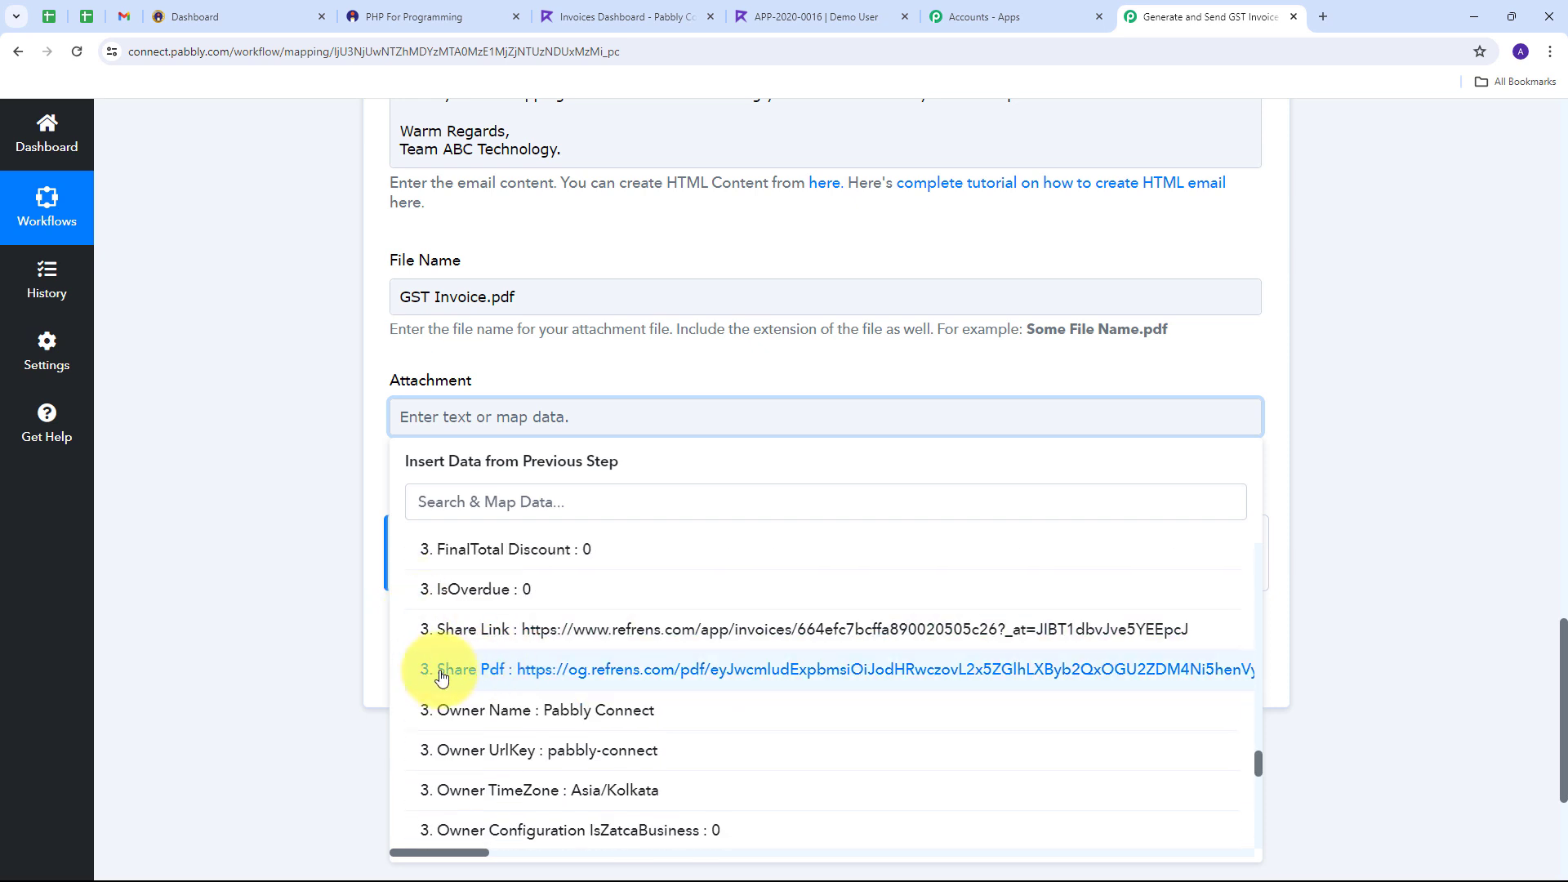
pyautogui.click(686, 671)
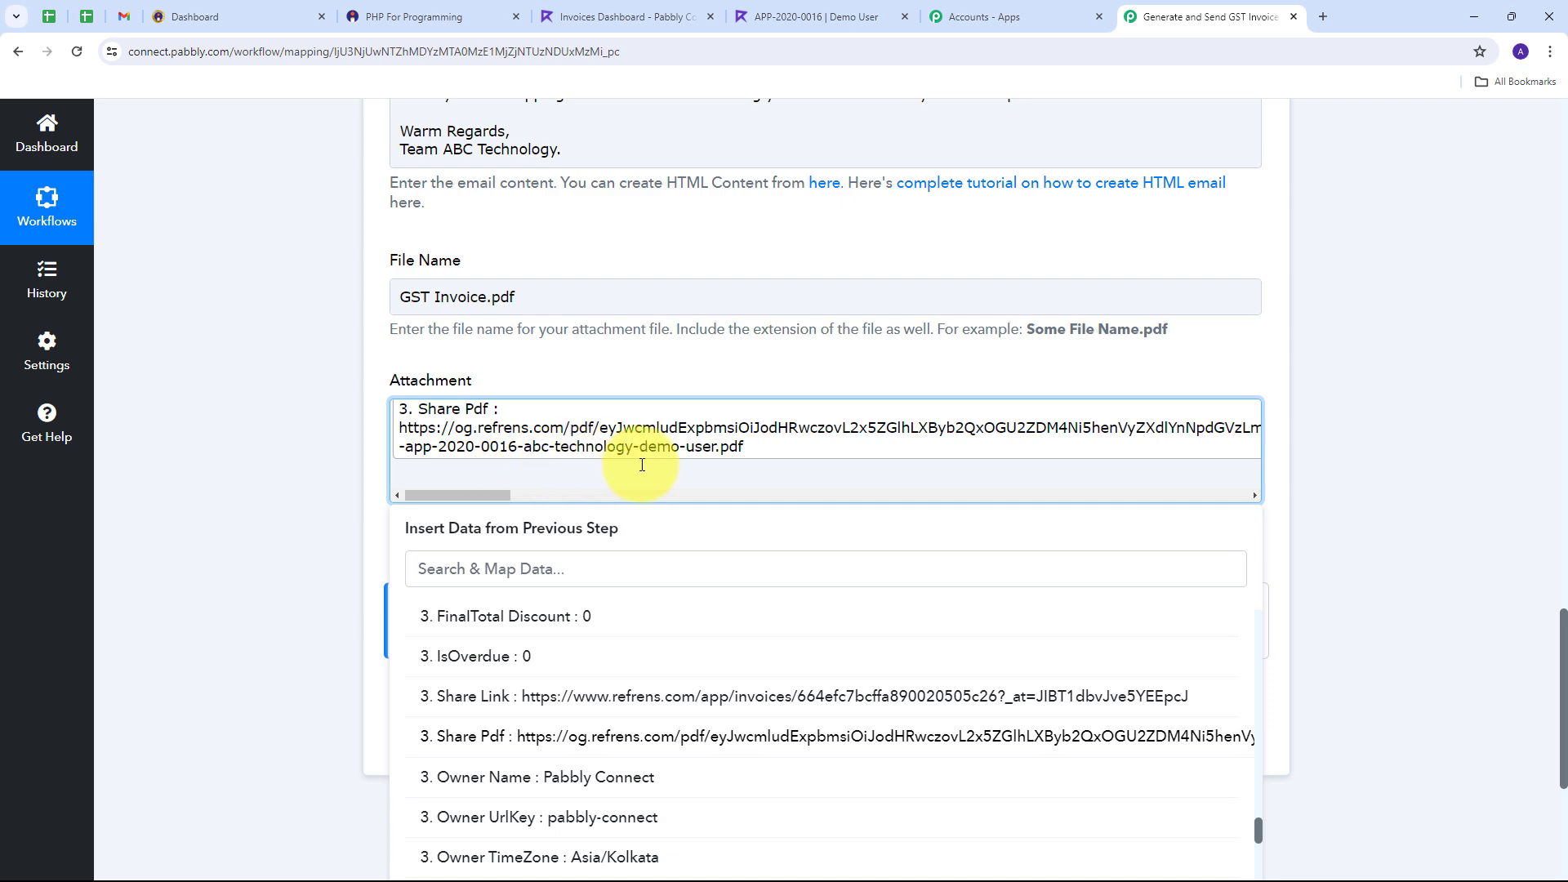
pyautogui.click(675, 383)
pyautogui.scroll(1, 554, 525)
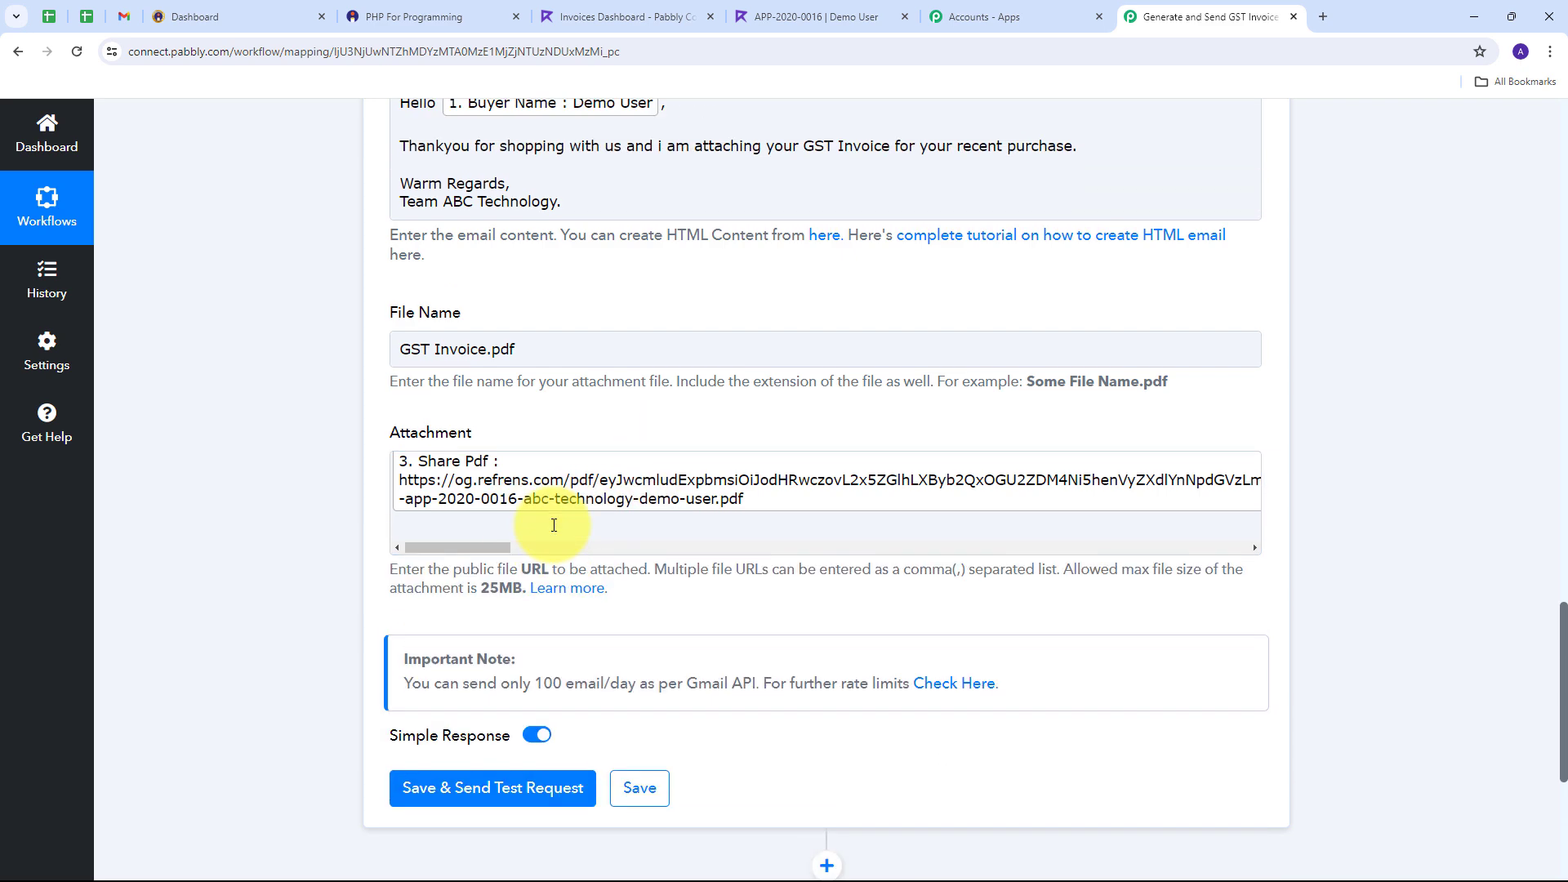
pyautogui.scroll(5, 554, 525)
pyautogui.scroll(-9, 542, 525)
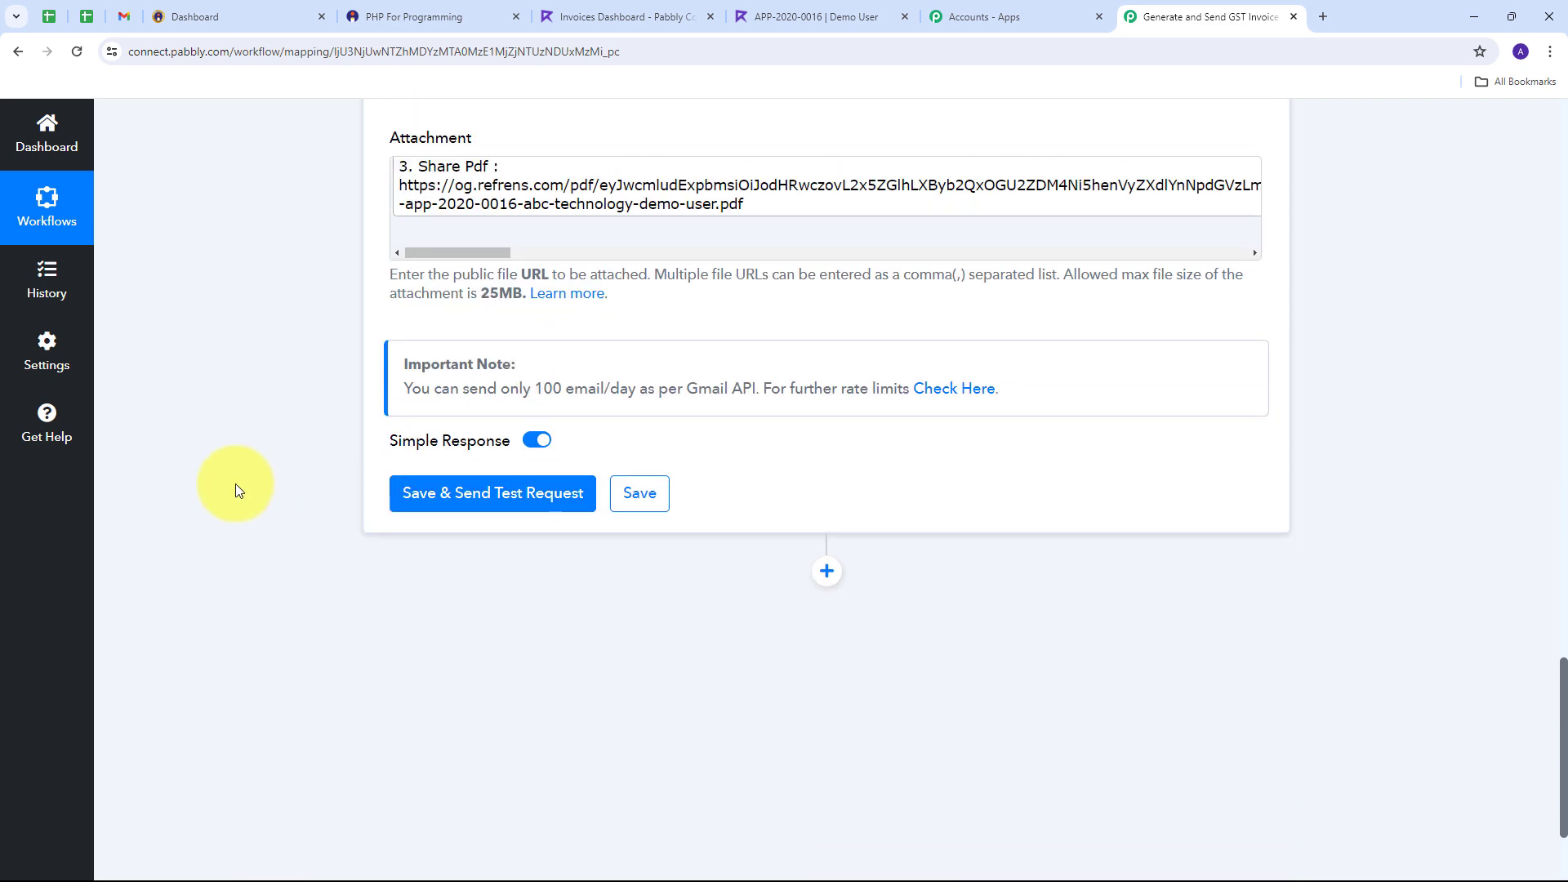
# Step: Save the Gmail step, send a test email, and confirm the response status is 'sent'
pyautogui.click(512, 500)
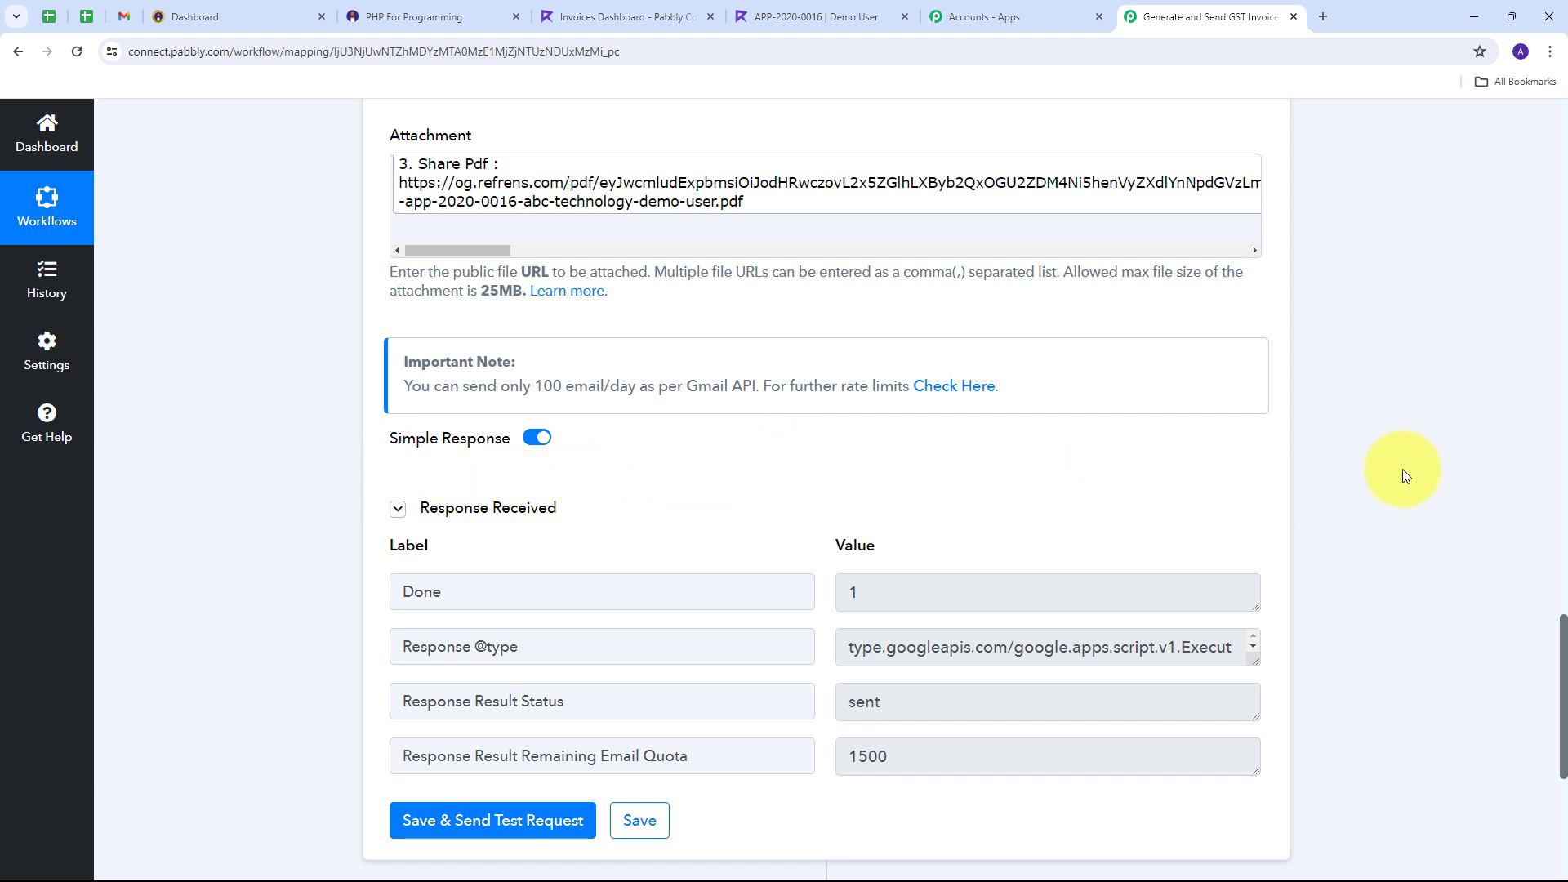
pyautogui.scroll(-2, 1409, 471)
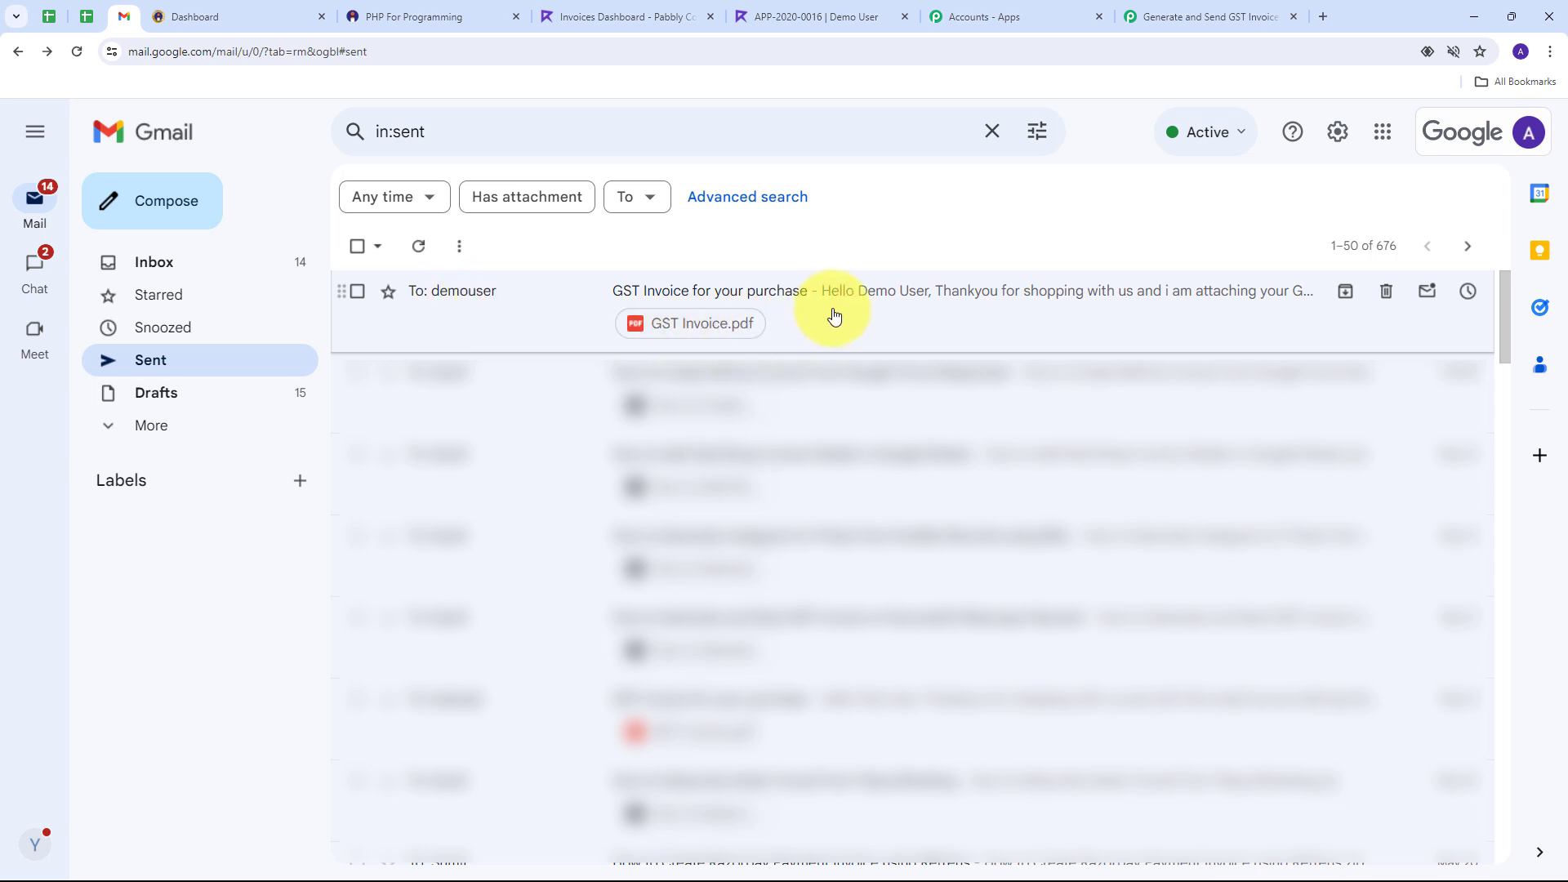
# Step: Open the sent 'GST Invoice for your purchase' email and preview its GST Invoice.pdf attachment
pyautogui.click(790, 302)
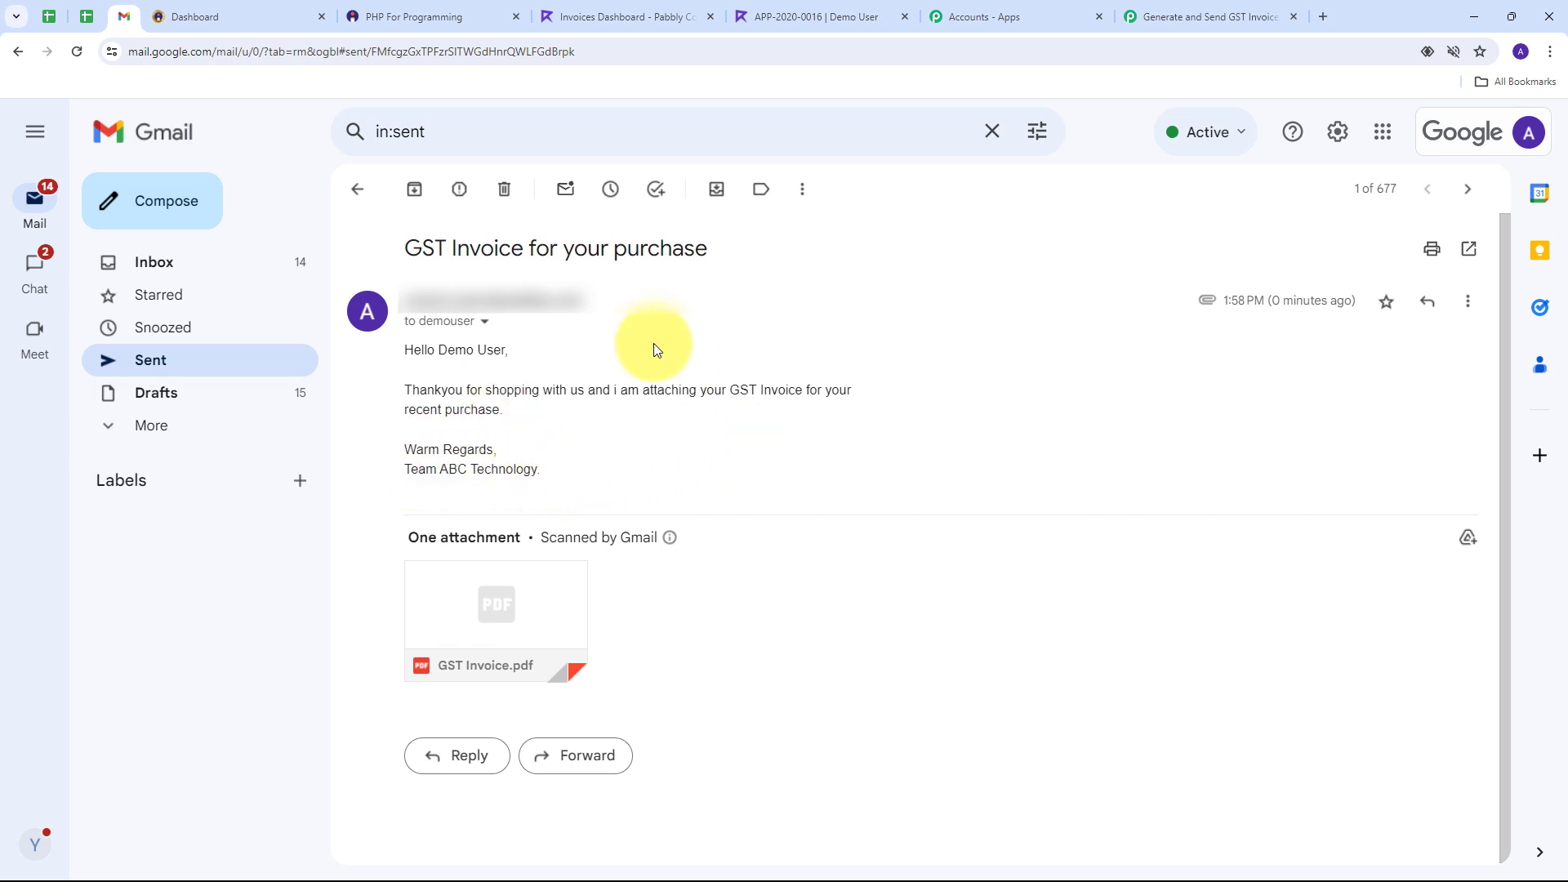
pyautogui.moveTo(404, 250); pyautogui.dragTo(709, 255)
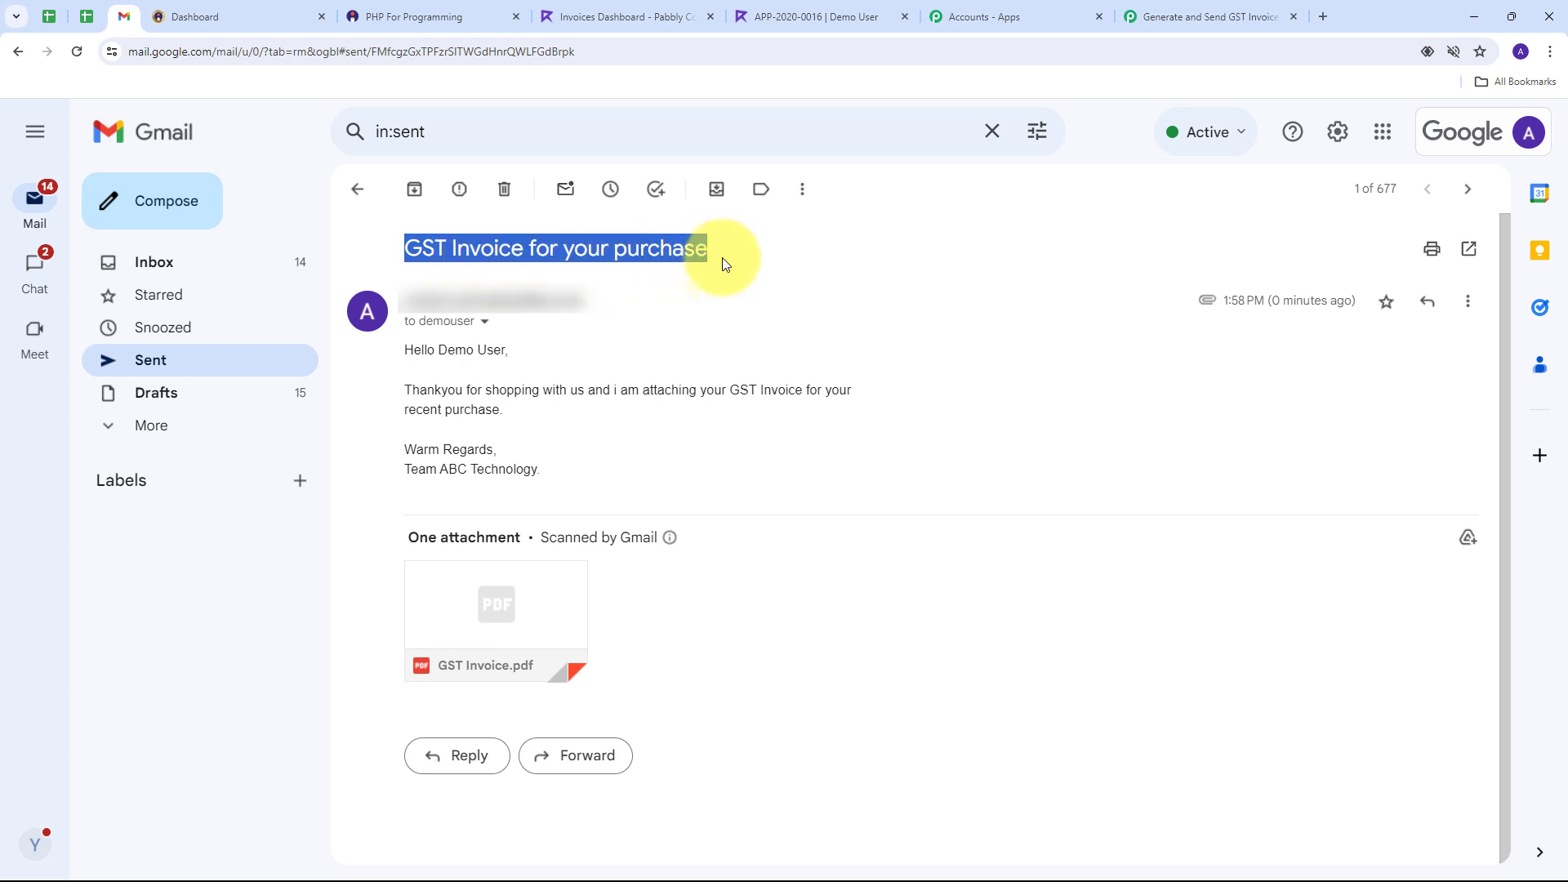
pyautogui.moveTo(514, 597)
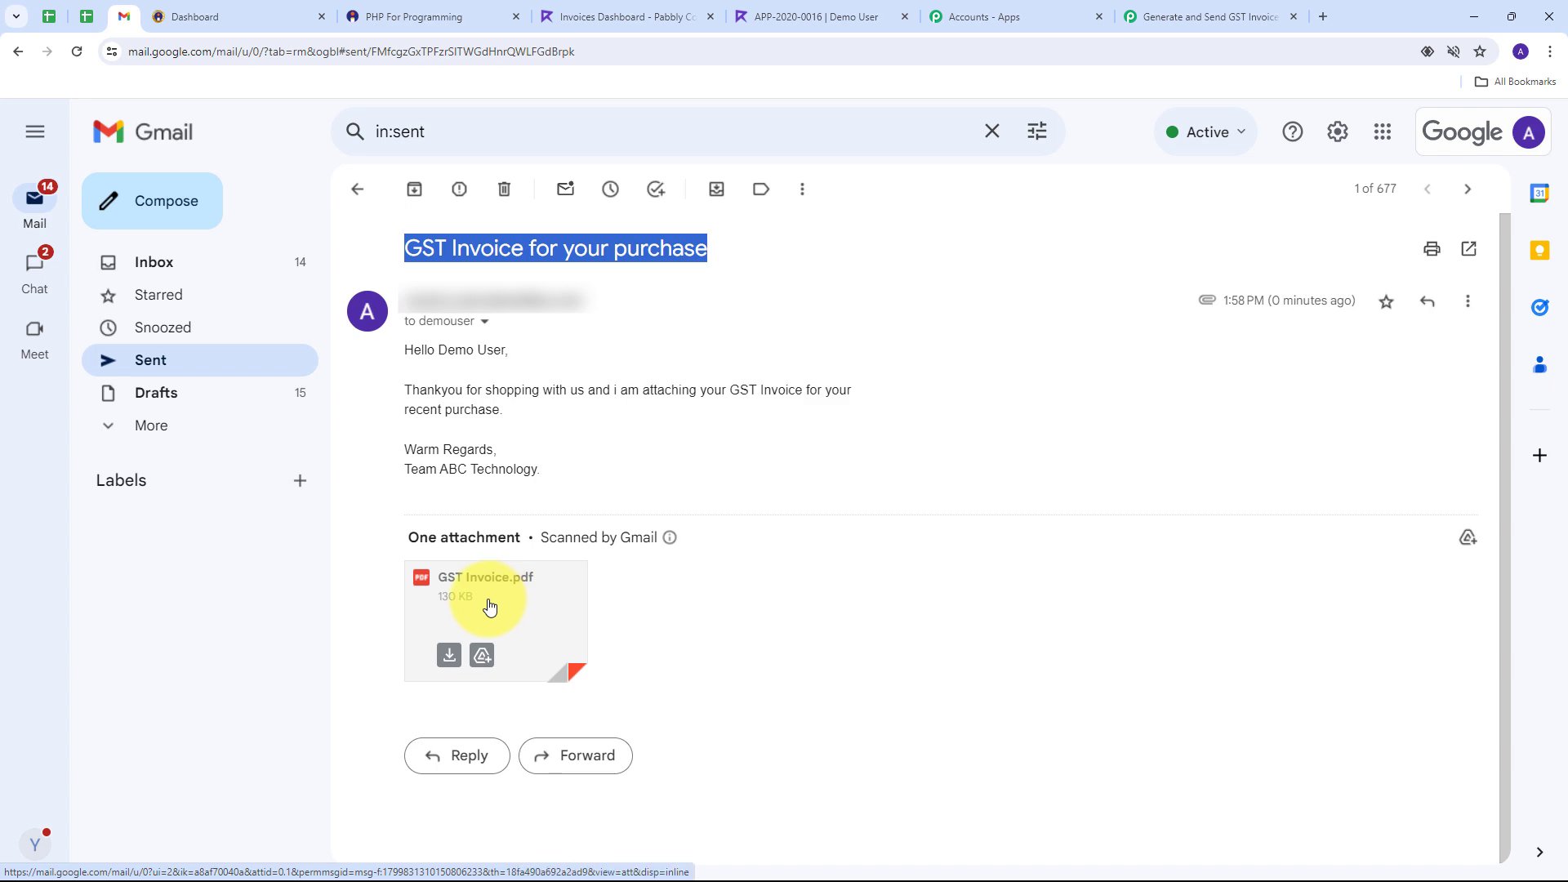
pyautogui.click(489, 606)
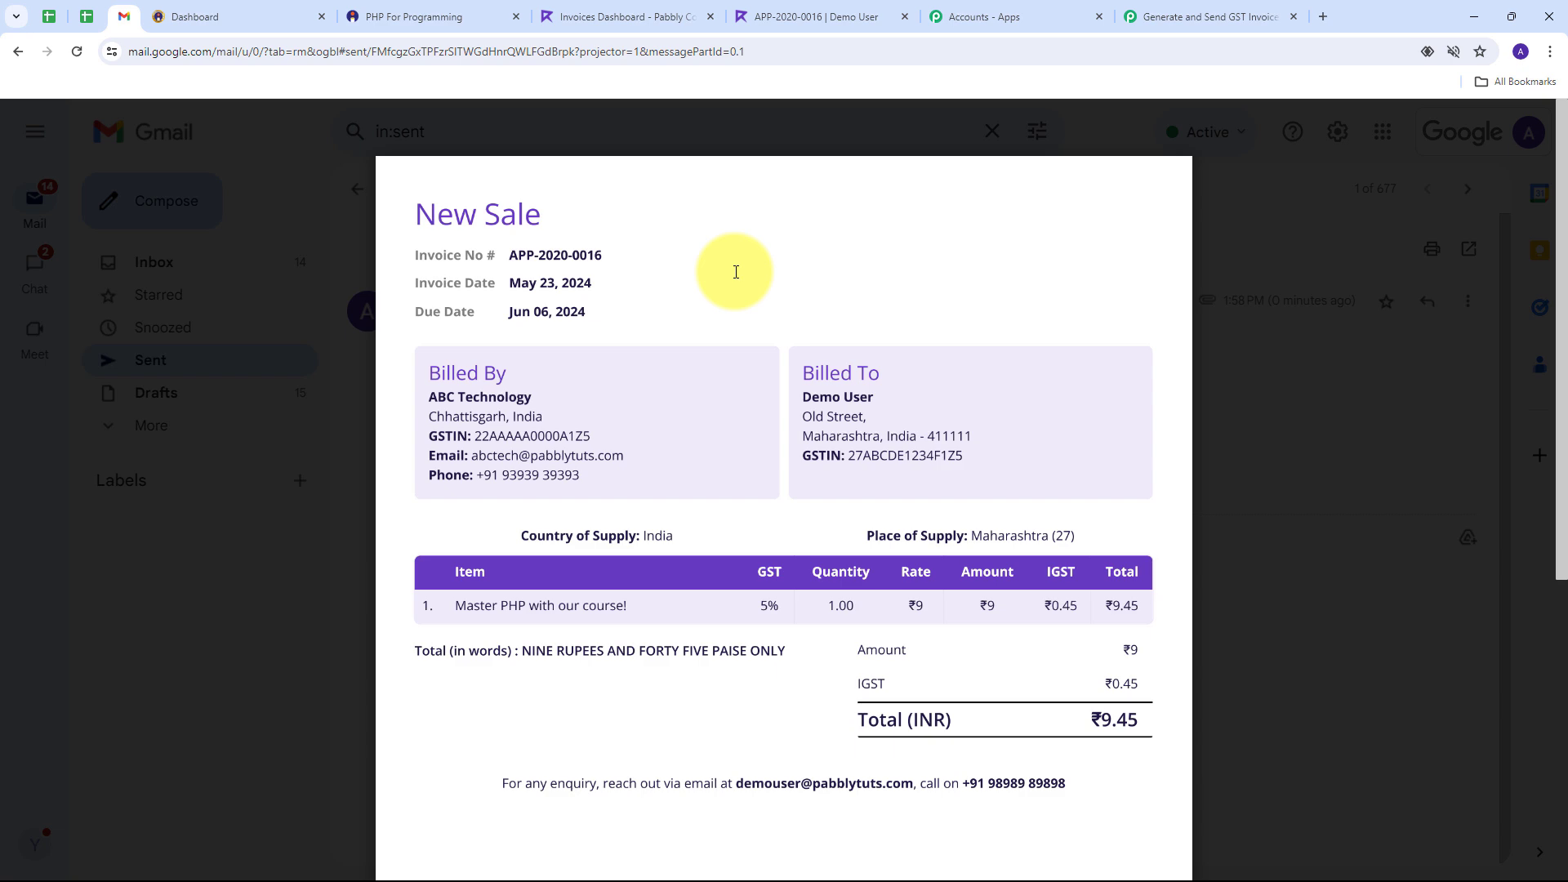
pyautogui.click(1243, 385)
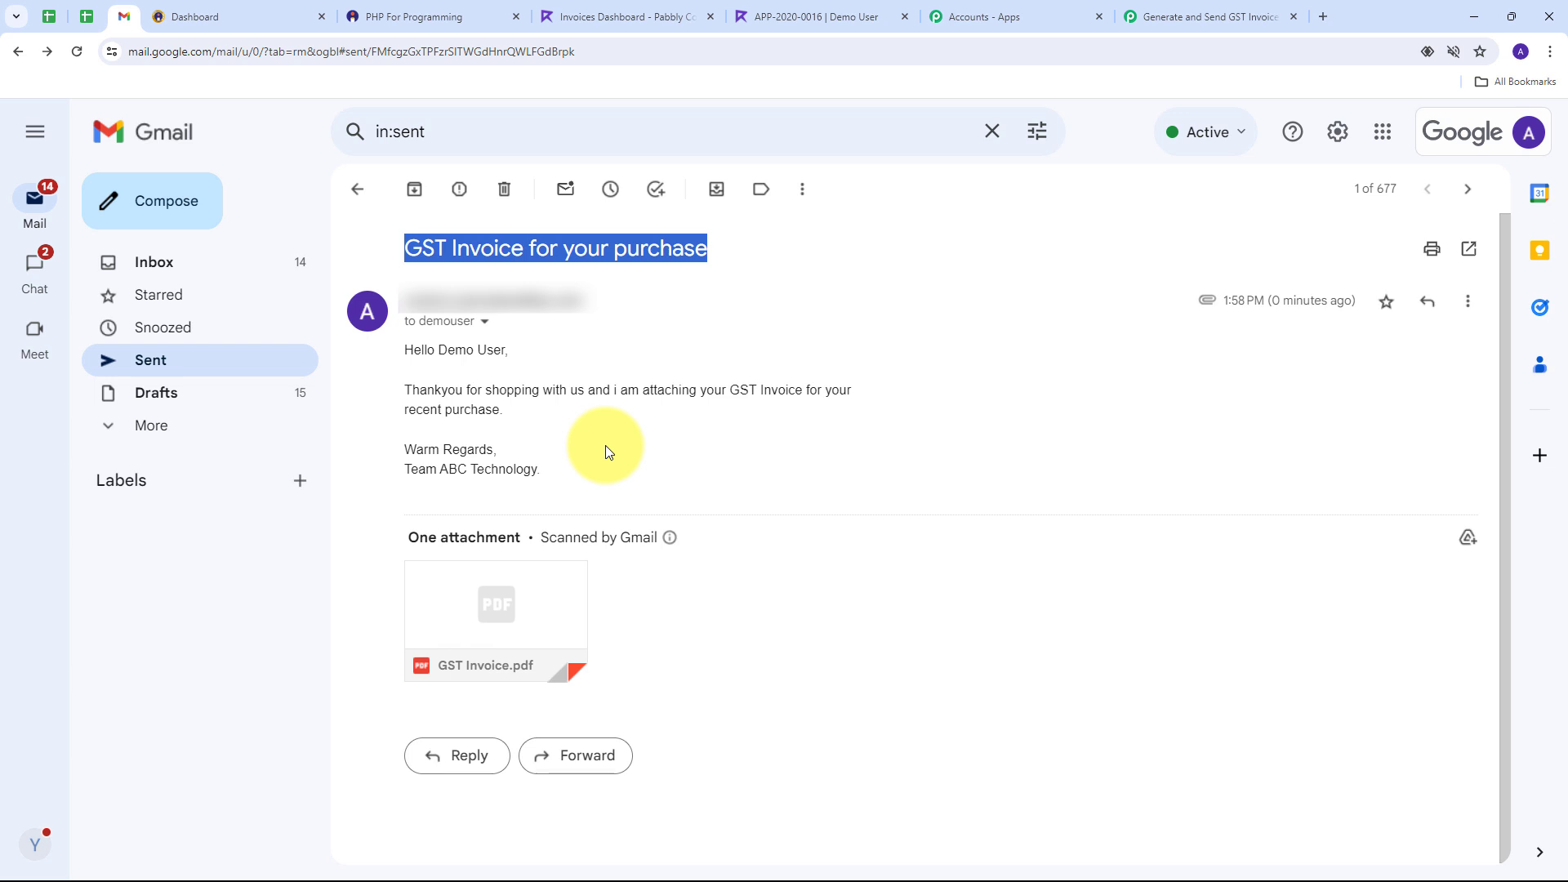
# Step: Scroll through the switched-on workflow's Instamojo, Filter, Refrens and Gmail steps
pyautogui.click(1190, 15)
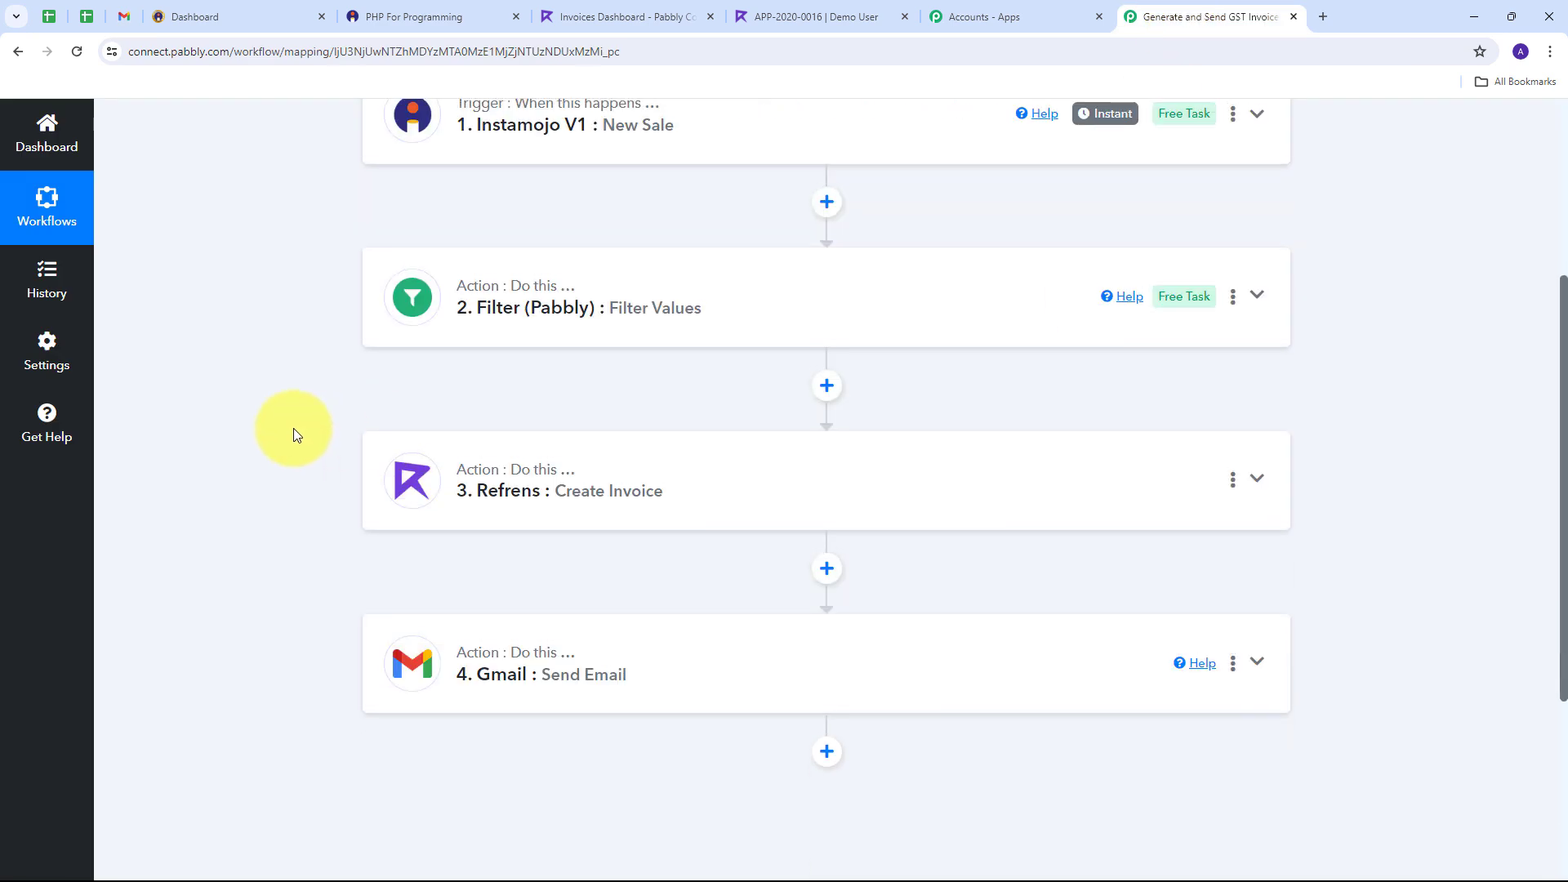
pyautogui.scroll(-1, 243, 459)
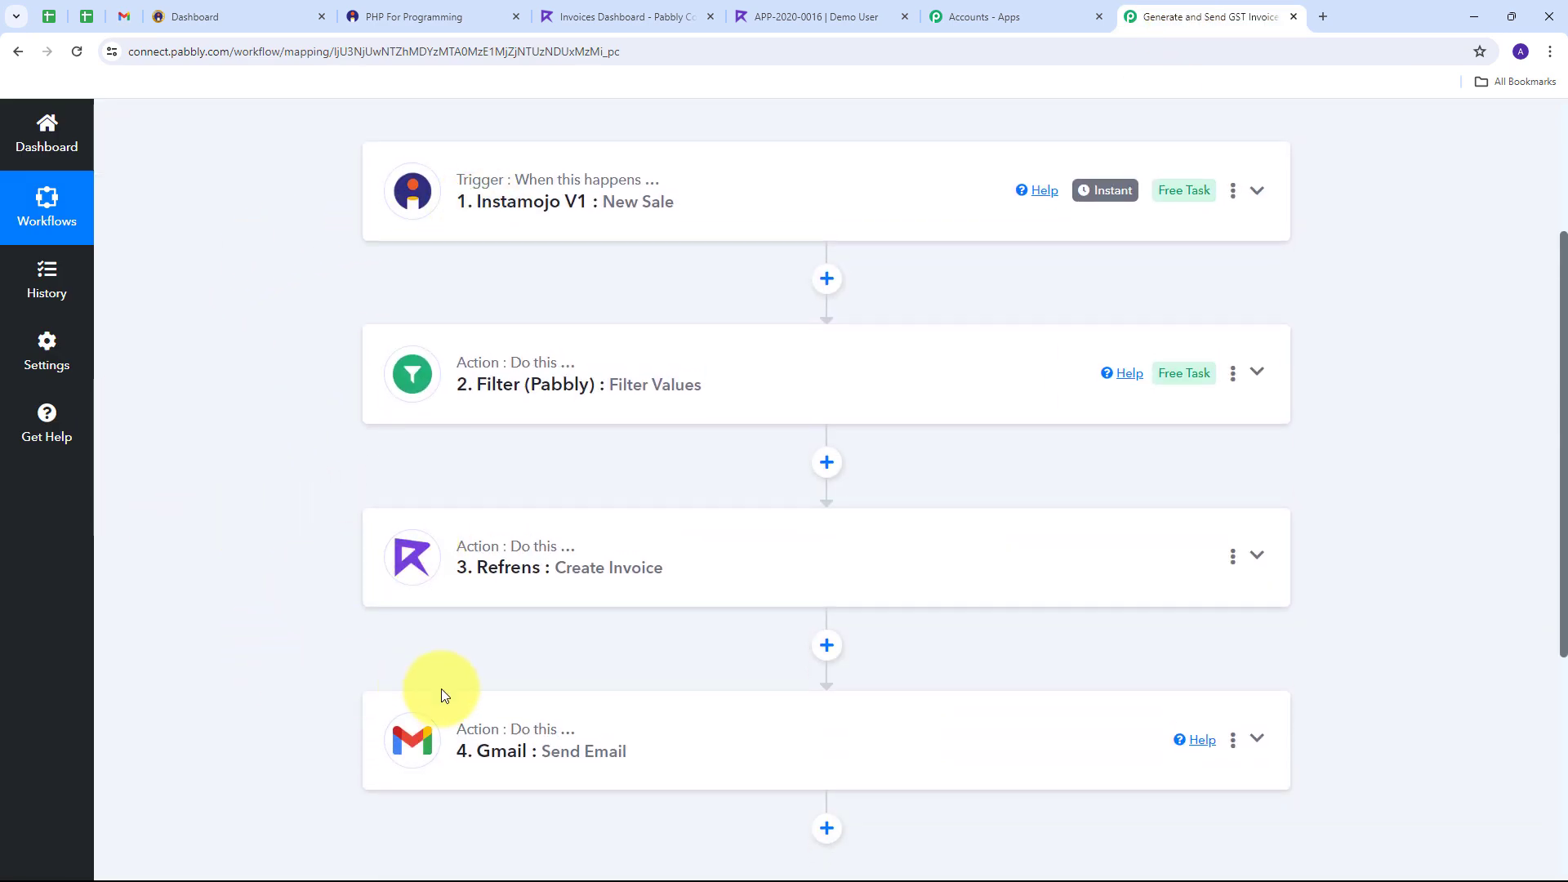
pyautogui.scroll(3, 231, 400)
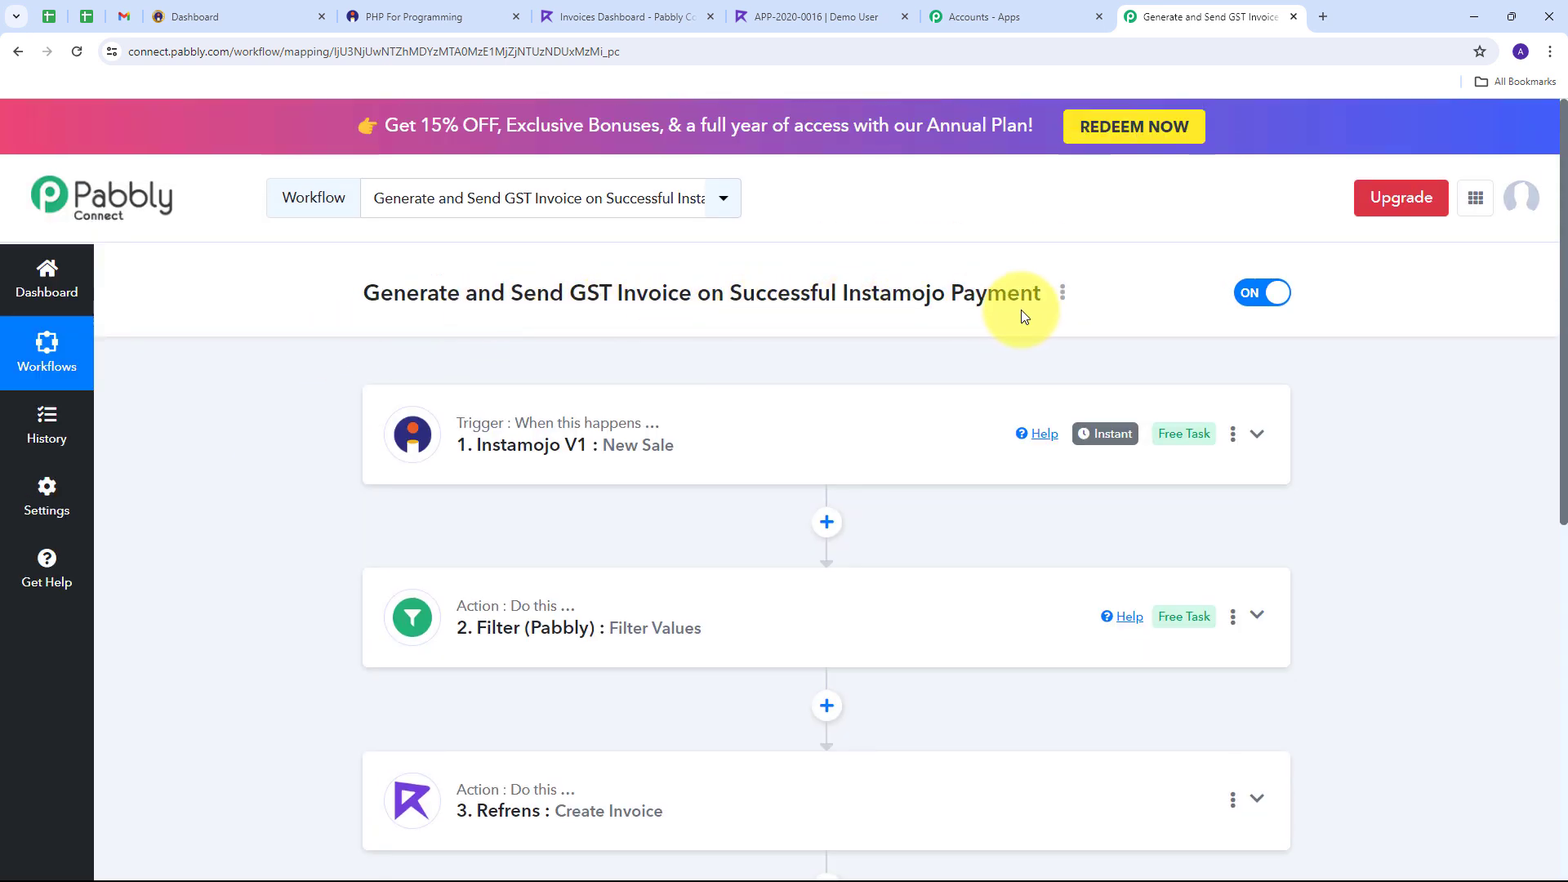
pyautogui.scroll(-1, 243, 350)
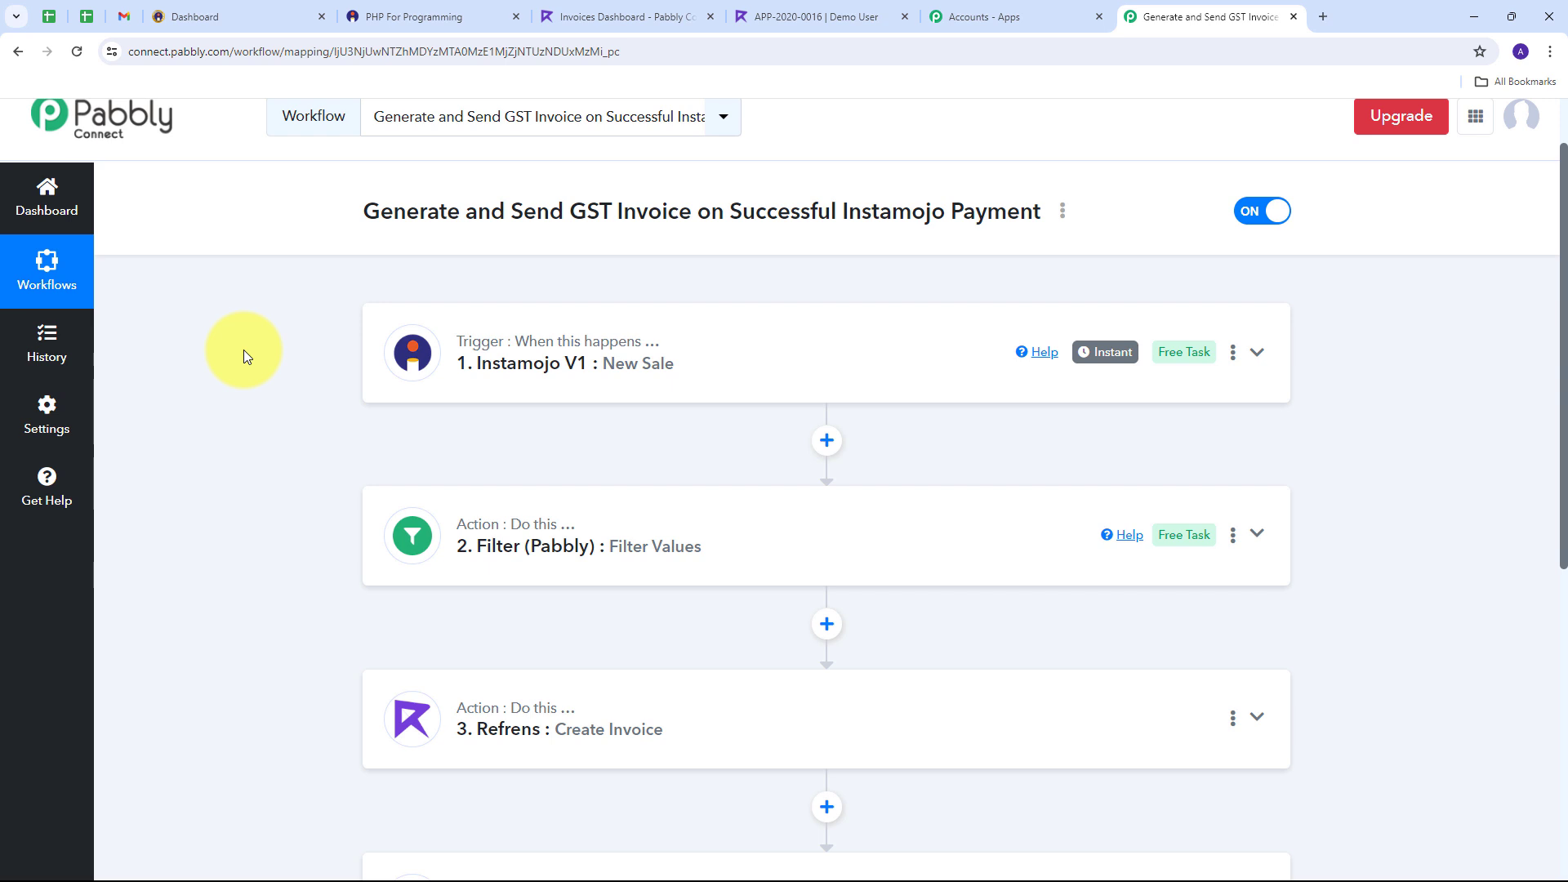
pyautogui.moveTo(513, 342)
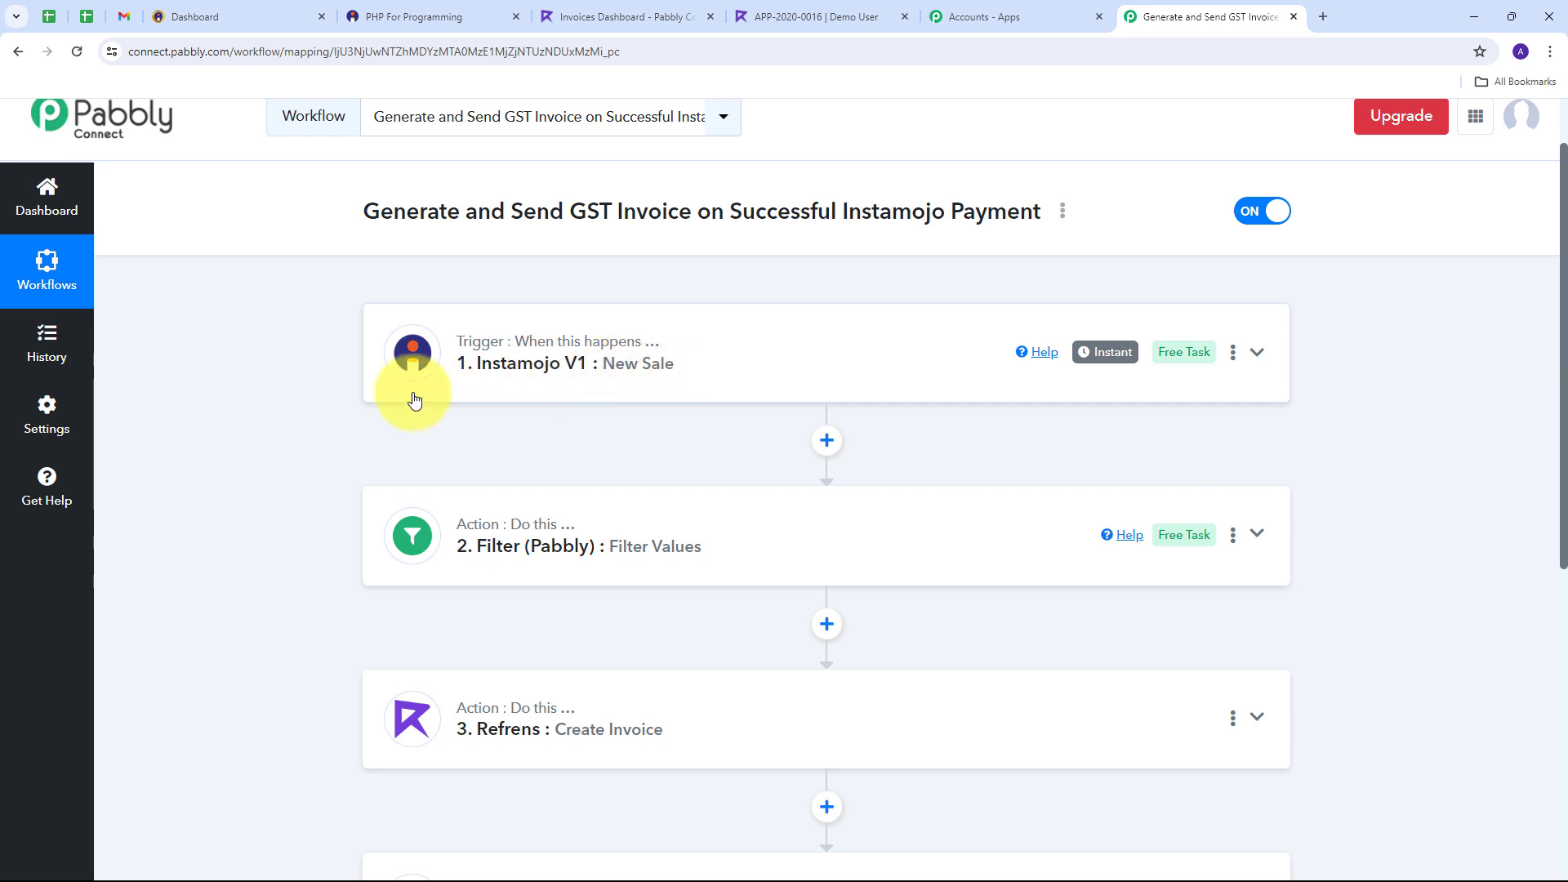
pyautogui.scroll(-2, 330, 333)
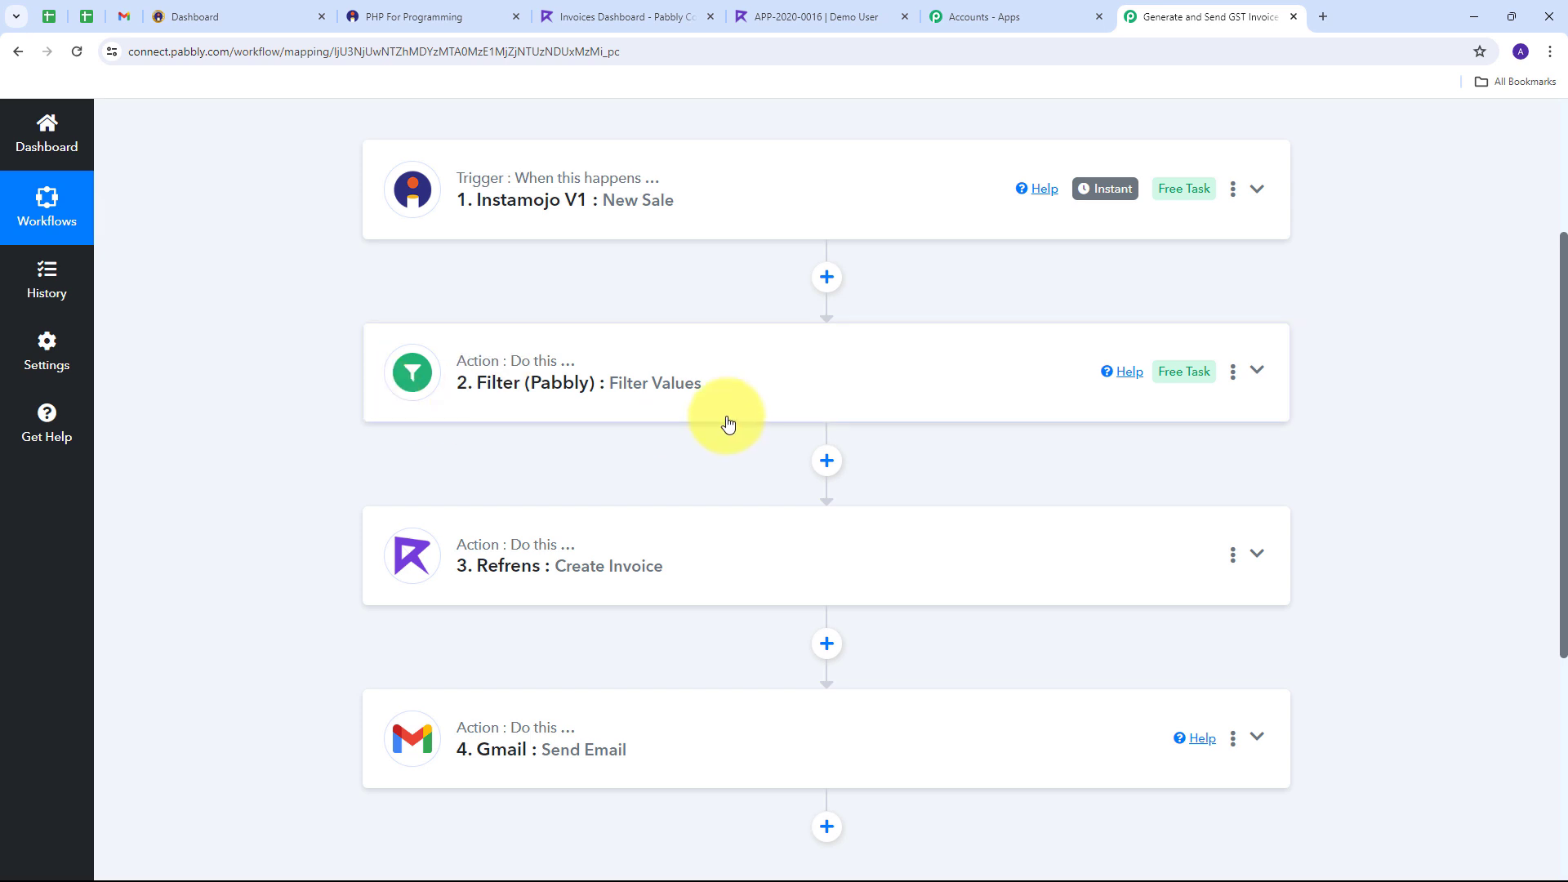
pyautogui.scroll(-1, 301, 353)
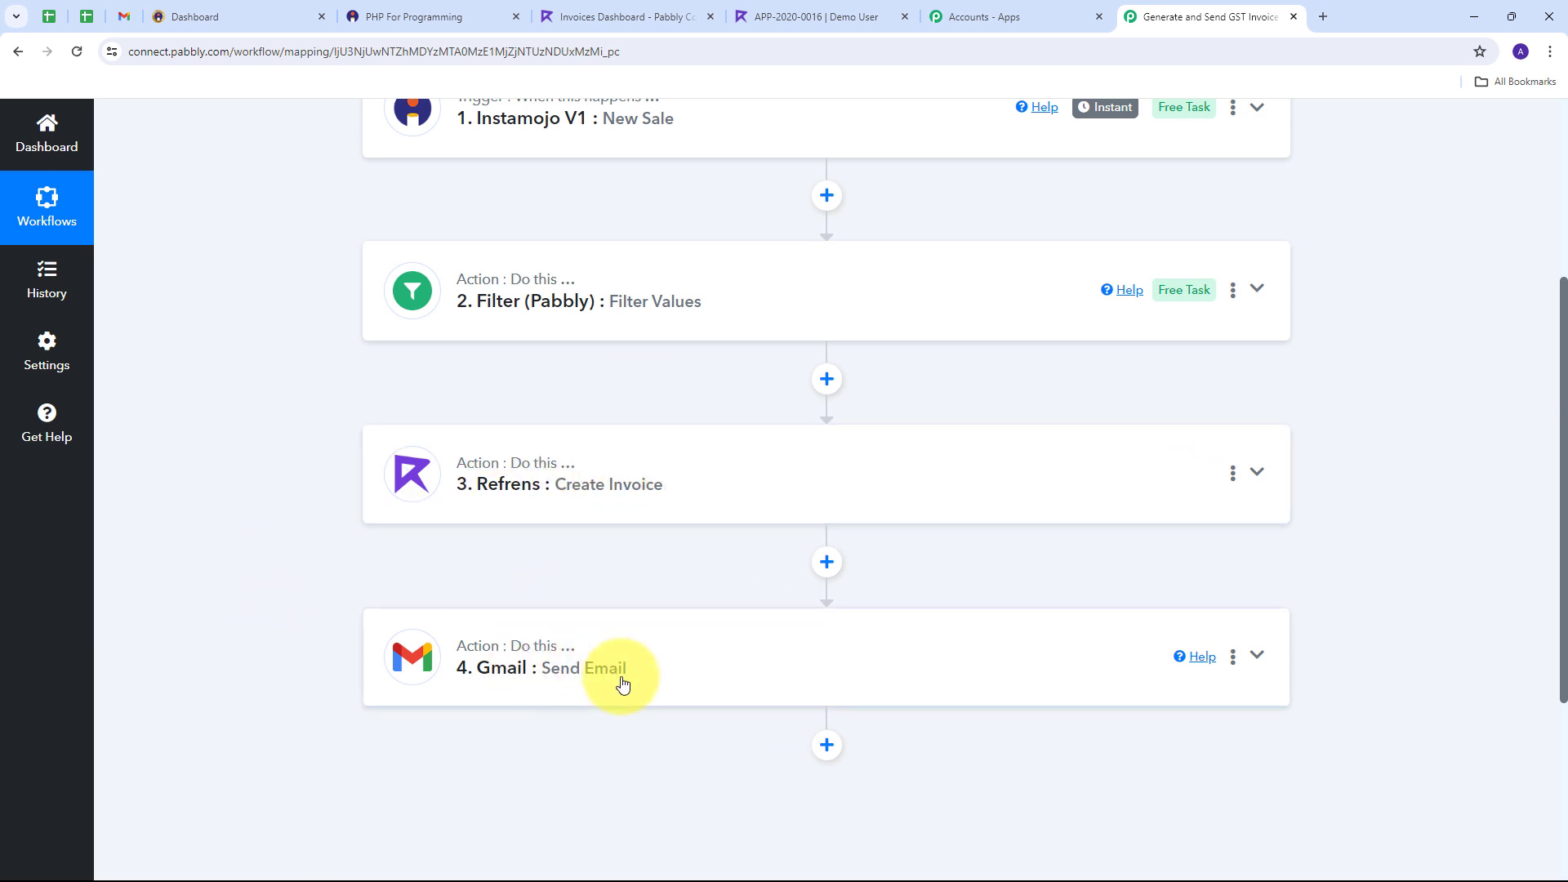
pyautogui.scroll(3, 330, 536)
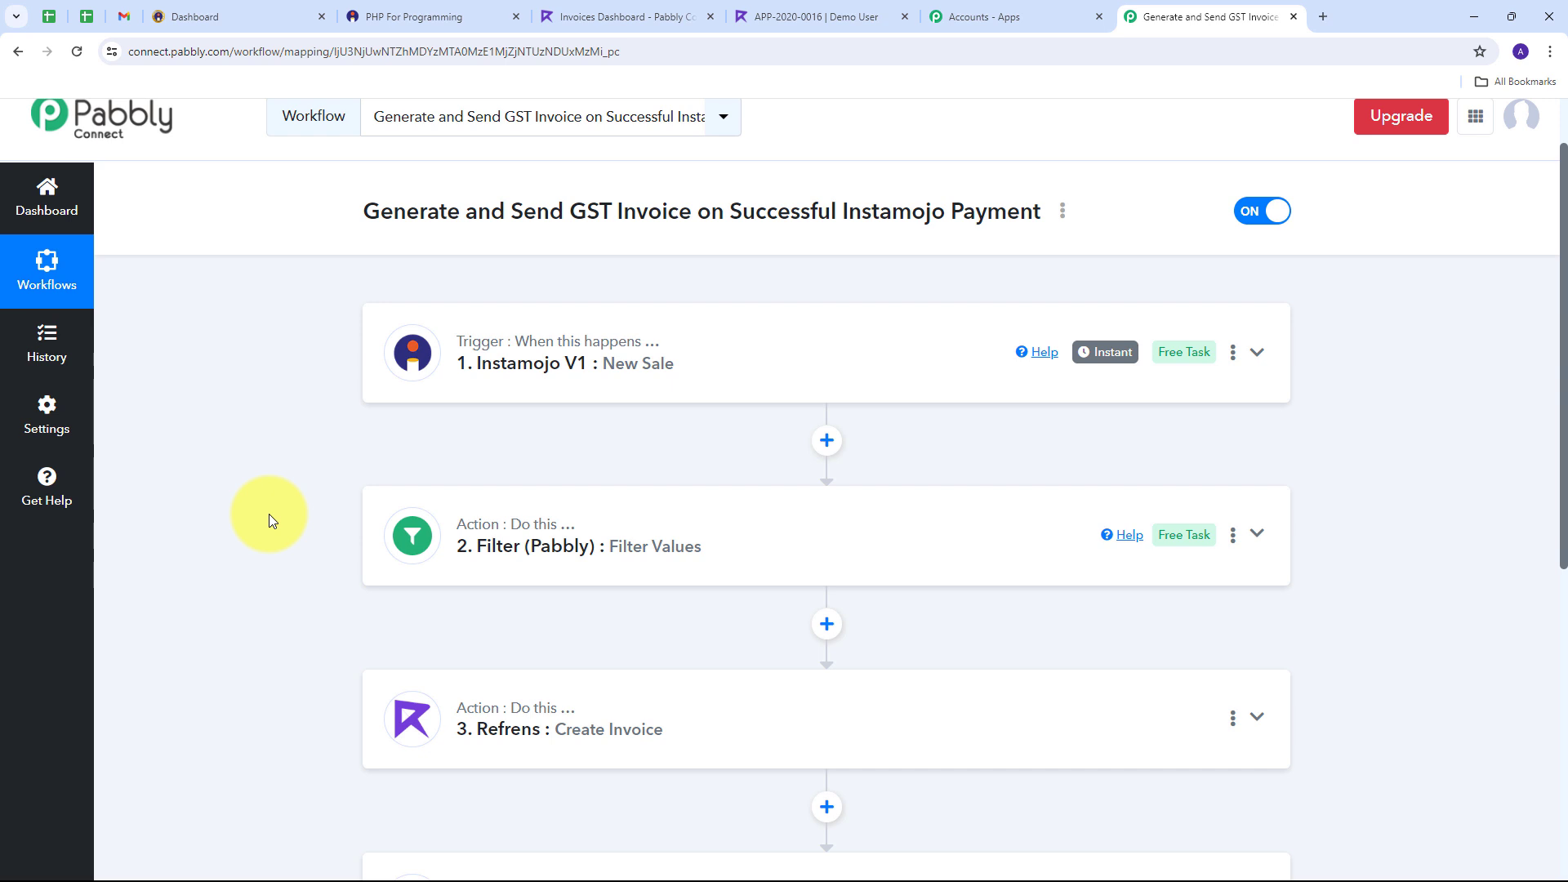
pyautogui.scroll(1, 268, 513)
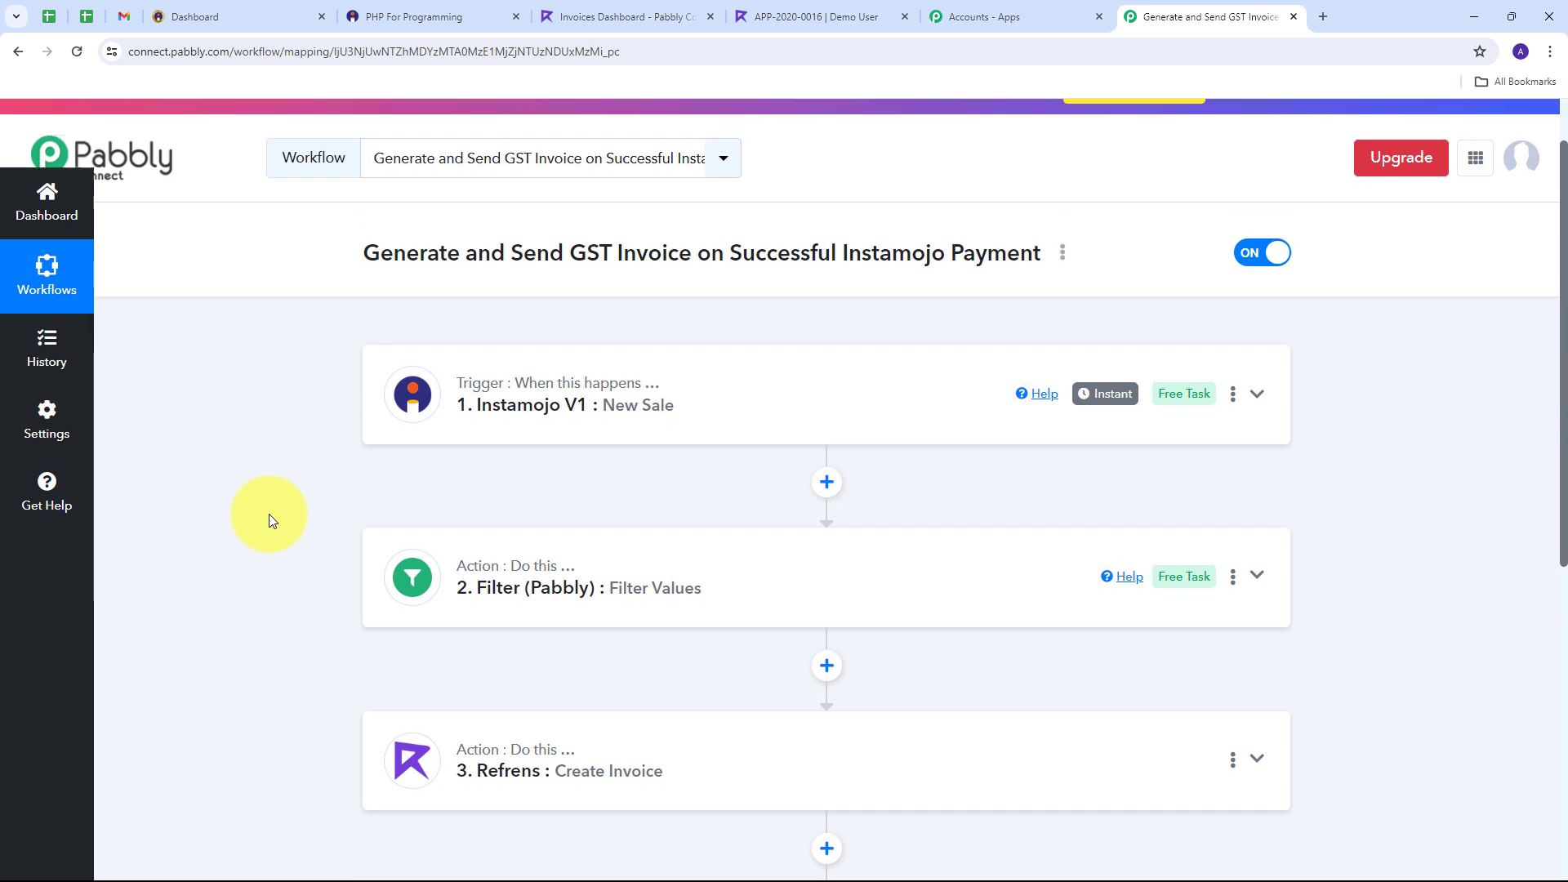
pyautogui.scroll(-1, 350, 526)
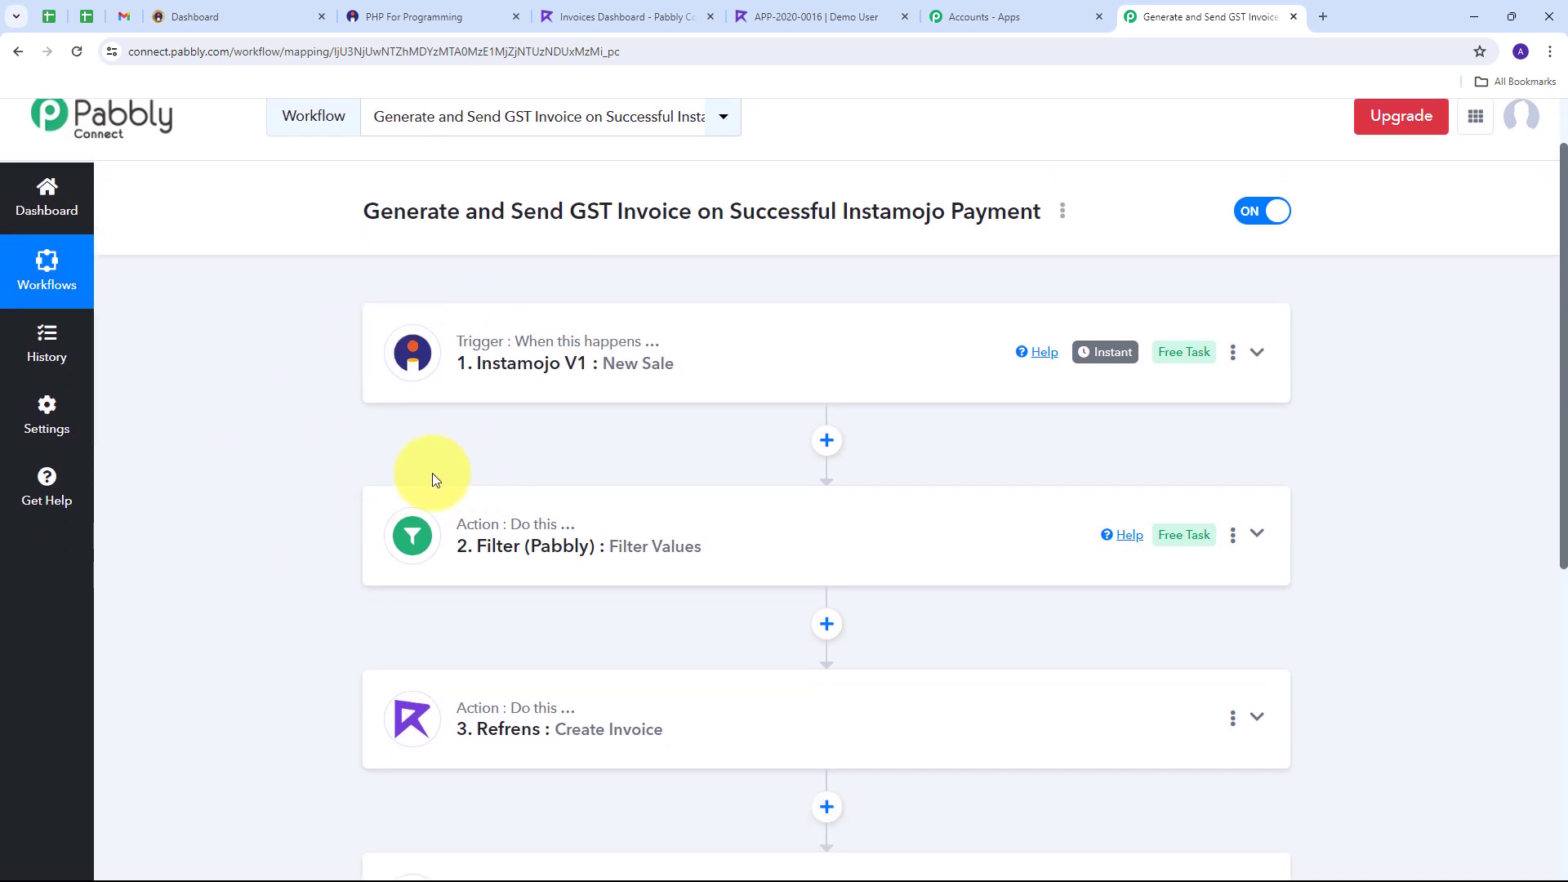